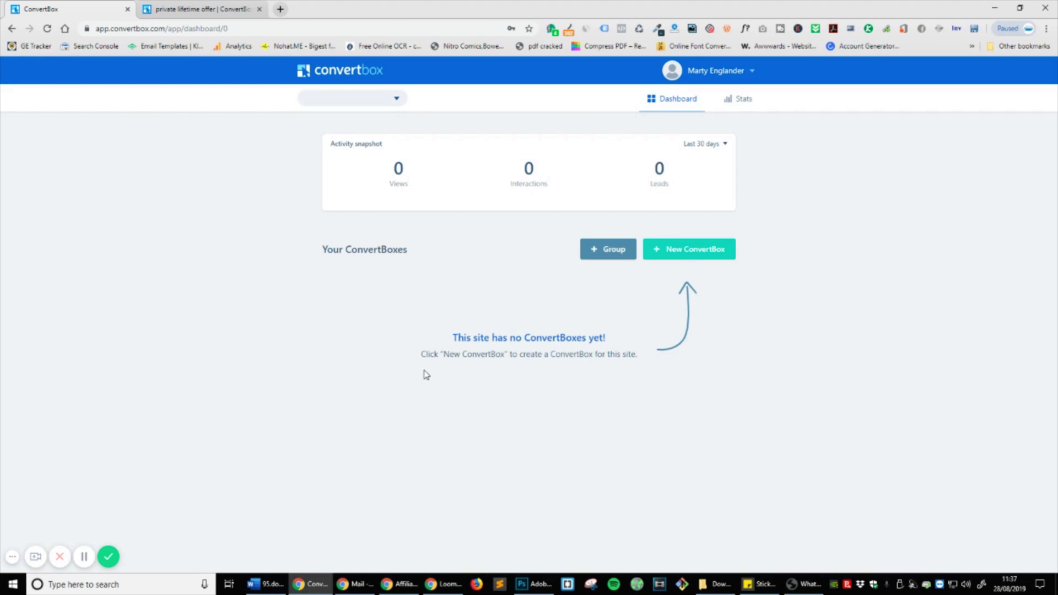
Step: Browse Installation options 1–3, including script snippet and send-to-developer, then open the empty Stats page
{"action": "left_click", "coordinate": [728, 70]}
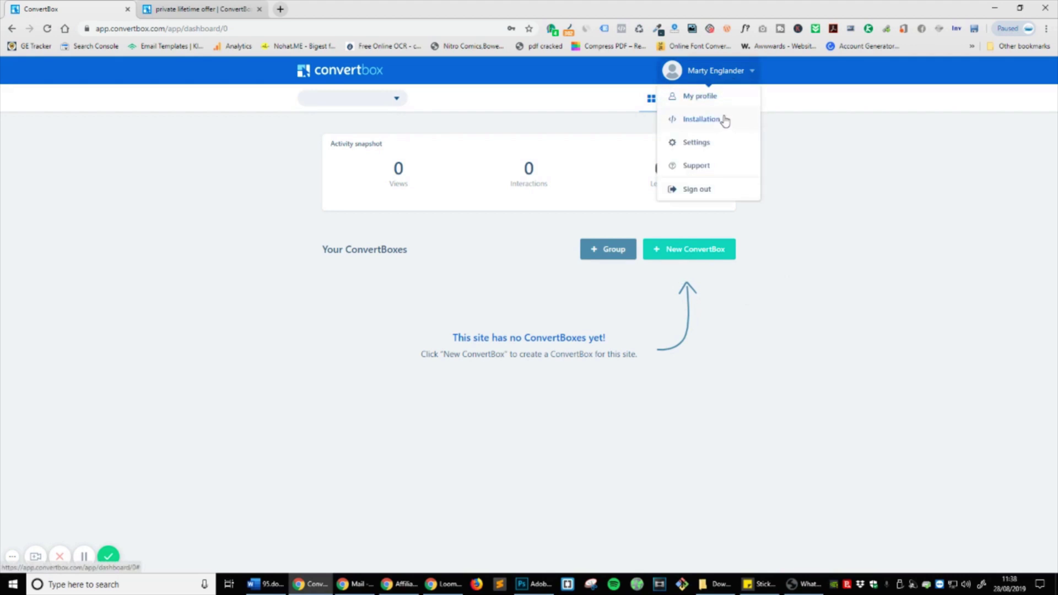
{"action": "left_click", "coordinate": [702, 119]}
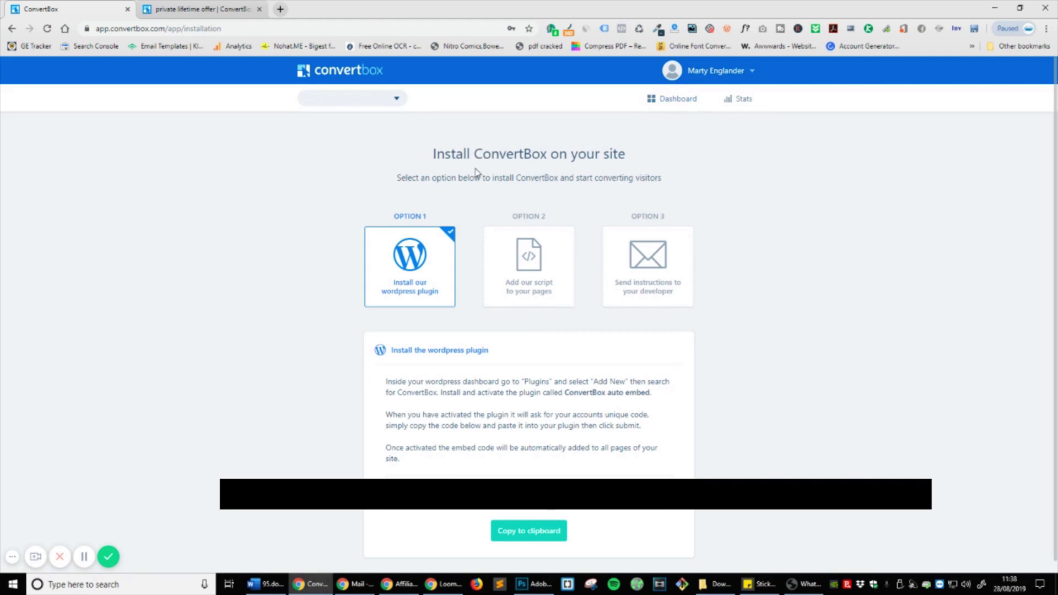
{"action": "scroll", "coordinate": [661, 185], "scroll_direction": "down", "scroll_amount": 1}
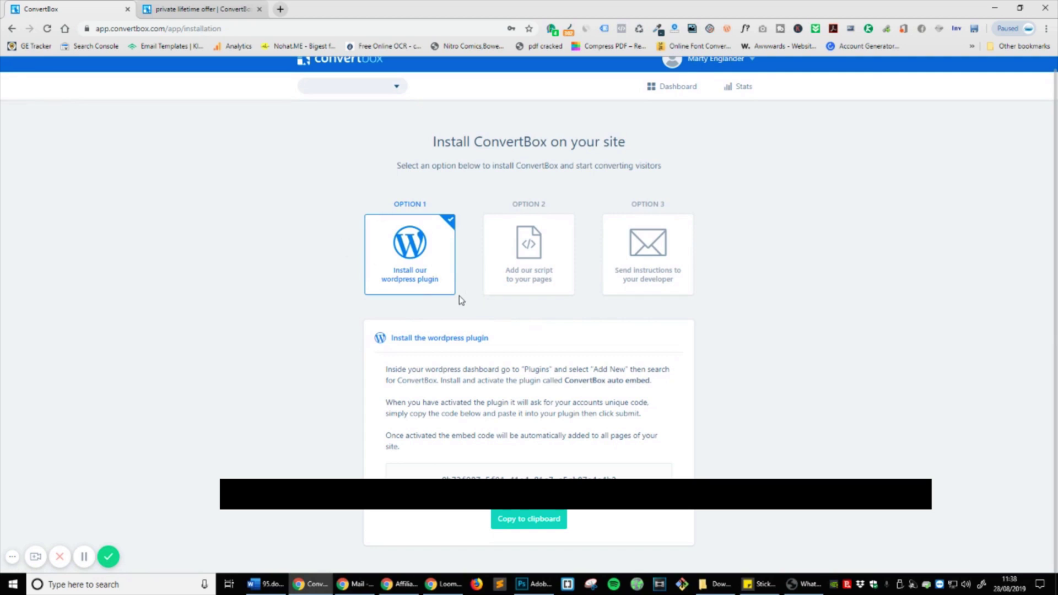
{"action": "scroll", "coordinate": [462, 297], "scroll_direction": "up", "scroll_amount": 1}
{"action": "left_click", "coordinate": [489, 232]}
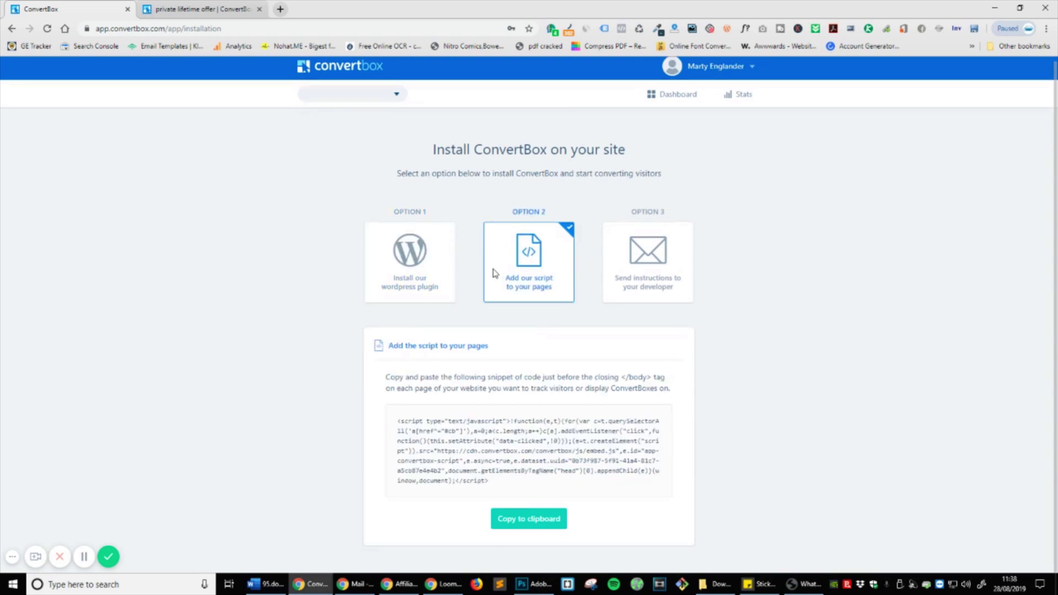
{"action": "left_click", "coordinate": [652, 276]}
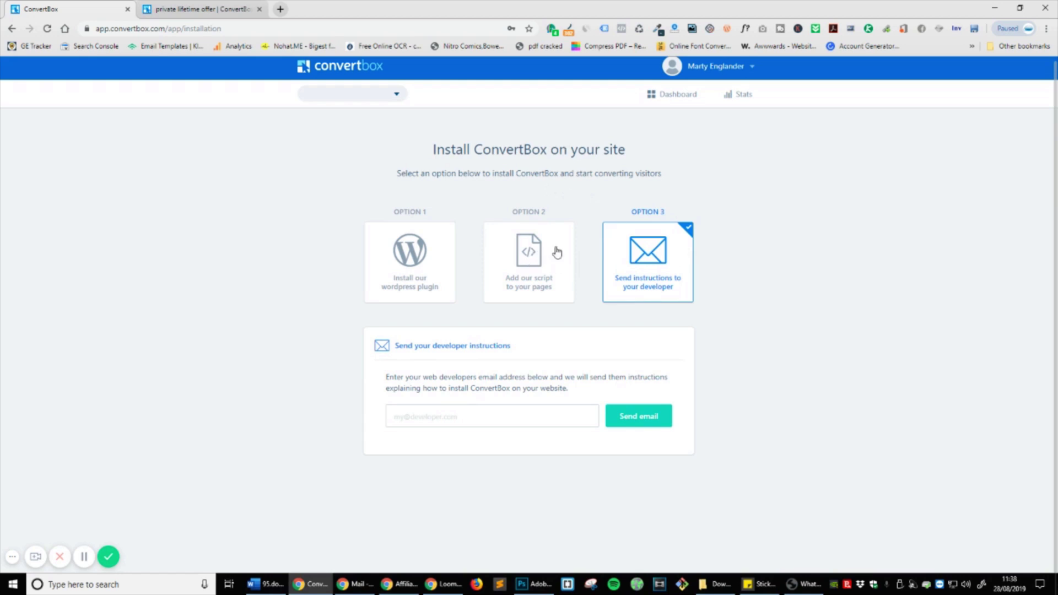
{"action": "left_click", "coordinate": [740, 94]}
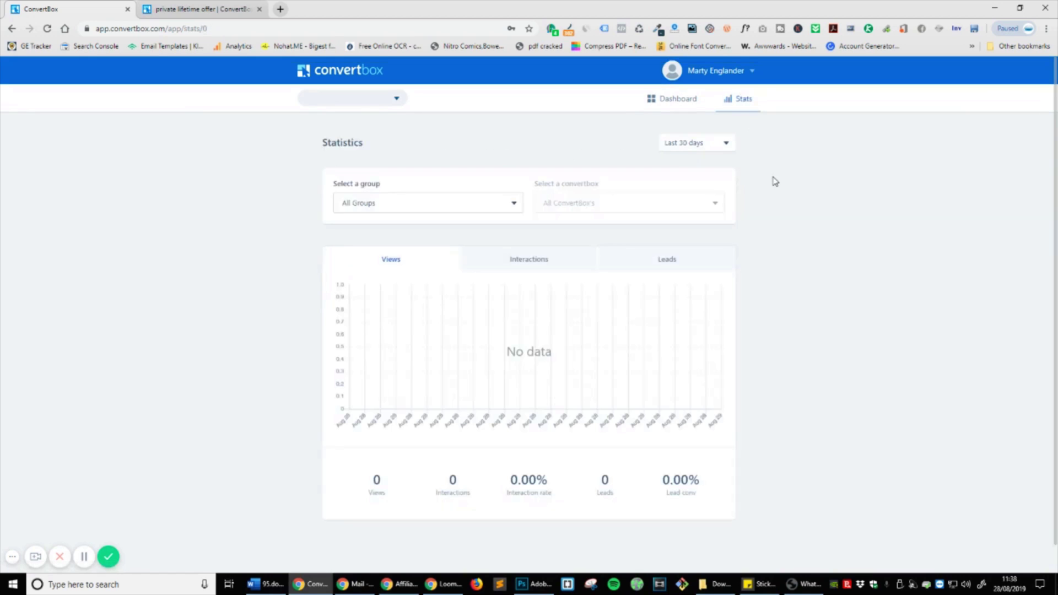
Step: Check the Statistics page's group filter and date-range choices
{"action": "left_click", "coordinate": [461, 209]}
{"action": "left_click", "coordinate": [461, 218]}
{"action": "scroll", "coordinate": [709, 429], "scroll_direction": "down", "scroll_amount": 1}
{"action": "scroll", "coordinate": [711, 431], "scroll_direction": "up", "scroll_amount": 1}
{"action": "left_click", "coordinate": [684, 149]}
{"action": "left_click", "coordinate": [859, 254]}
Step: Open Manage my sites, browse the Integrations cards, then return to the Dashboard
{"action": "left_click", "coordinate": [396, 101]}
{"action": "left_click", "coordinate": [349, 122]}
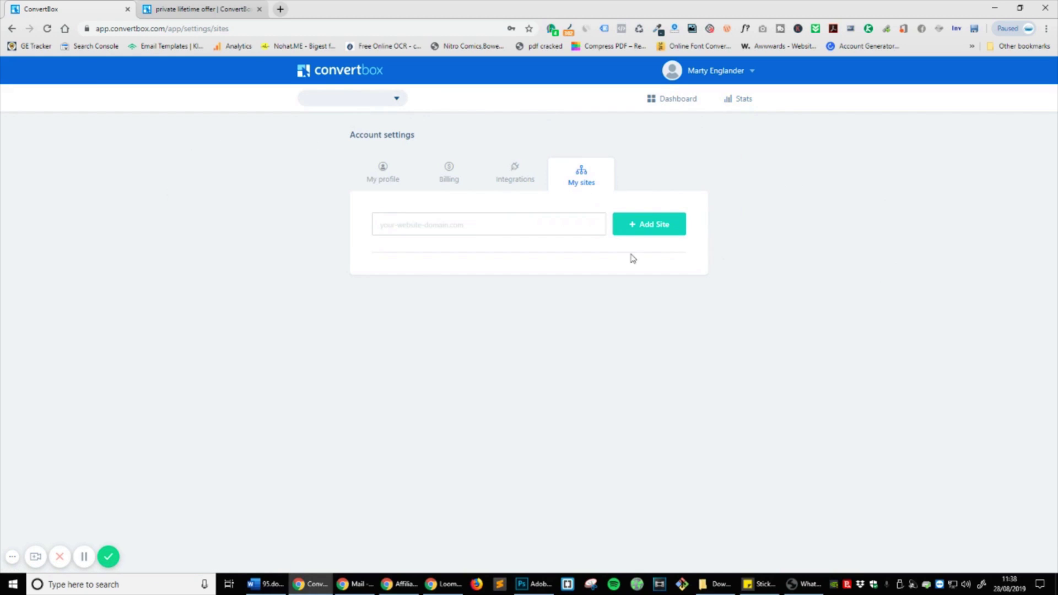
{"action": "left_click", "coordinate": [517, 179]}
{"action": "scroll", "coordinate": [824, 342], "scroll_direction": "down", "scroll_amount": 1}
{"action": "scroll", "coordinate": [815, 344], "scroll_direction": "down", "scroll_amount": 1}
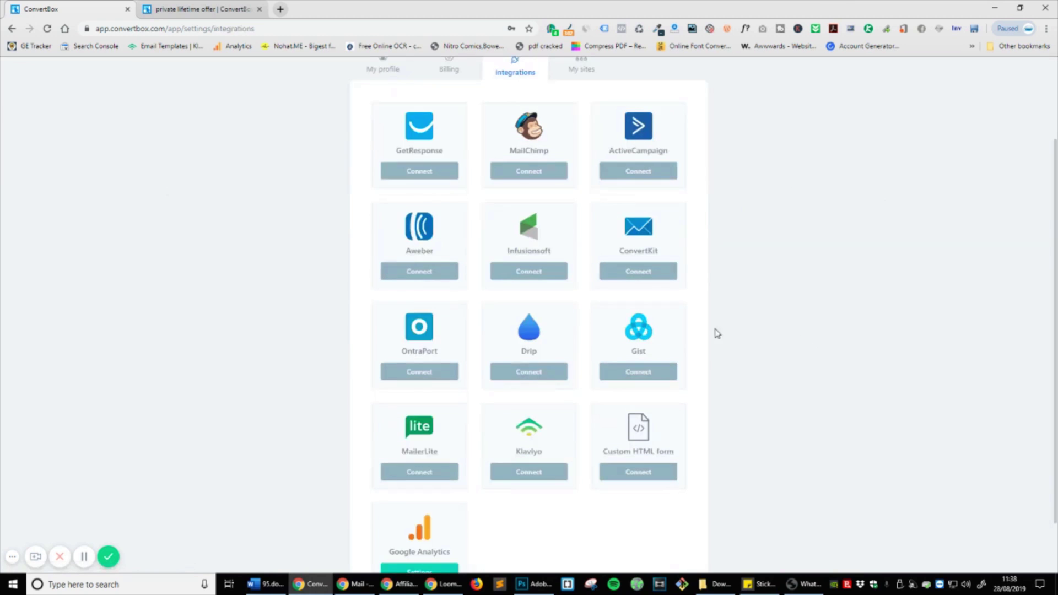
{"action": "scroll", "coordinate": [678, 364], "scroll_direction": "down", "scroll_amount": 1}
{"action": "scroll", "coordinate": [664, 368], "scroll_direction": "up", "scroll_amount": 3}
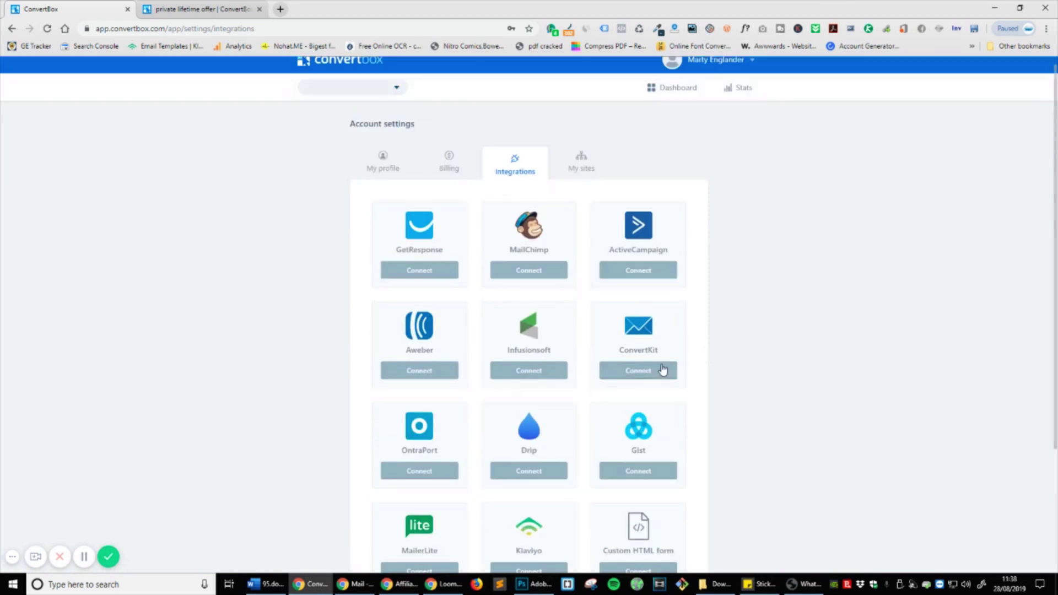
{"action": "scroll", "coordinate": [682, 351], "scroll_direction": "down", "scroll_amount": 3}
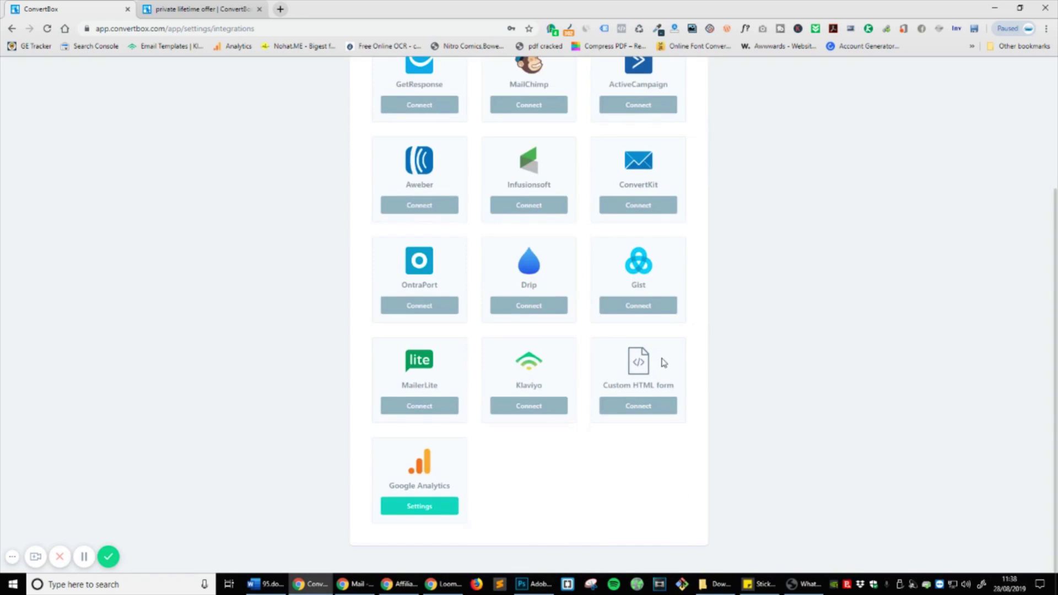
{"action": "scroll", "coordinate": [664, 362], "scroll_direction": "up", "scroll_amount": 2}
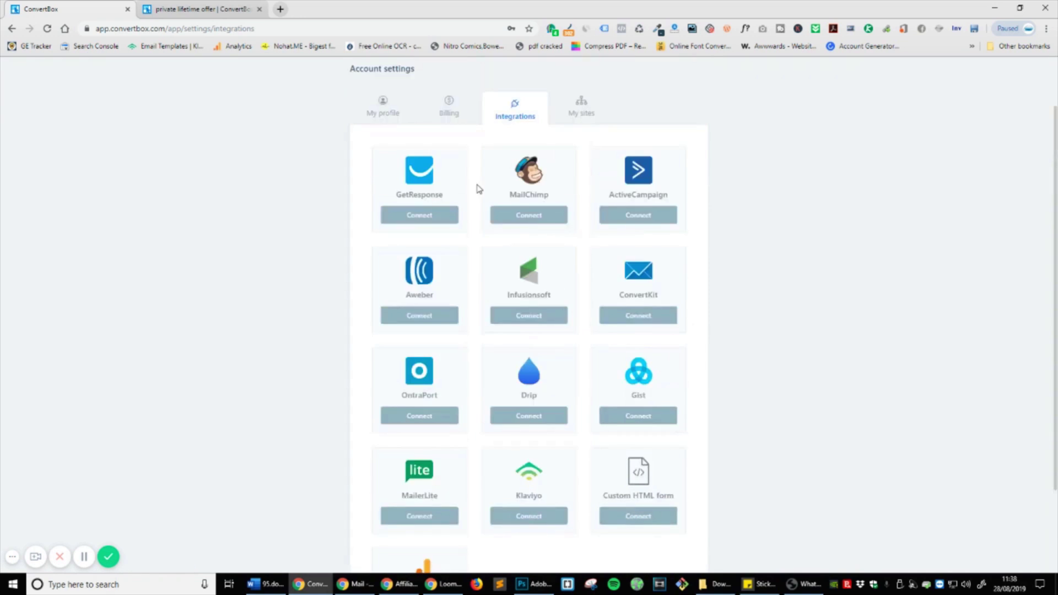
{"action": "scroll", "coordinate": [600, 225], "scroll_direction": "down", "scroll_amount": 2}
{"action": "scroll", "coordinate": [507, 215], "scroll_direction": "up", "scroll_amount": 3}
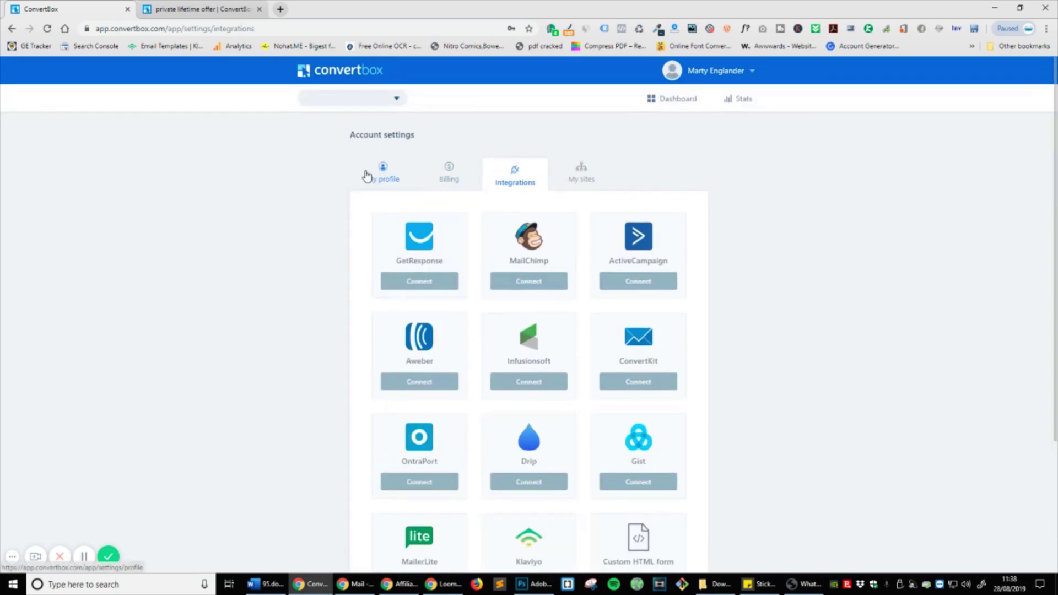
{"action": "left_click", "coordinate": [686, 106]}
Step: Start a new ConvertBox named for the Facebook page and choose '+ Create new group'
{"action": "left_click", "coordinate": [683, 248]}
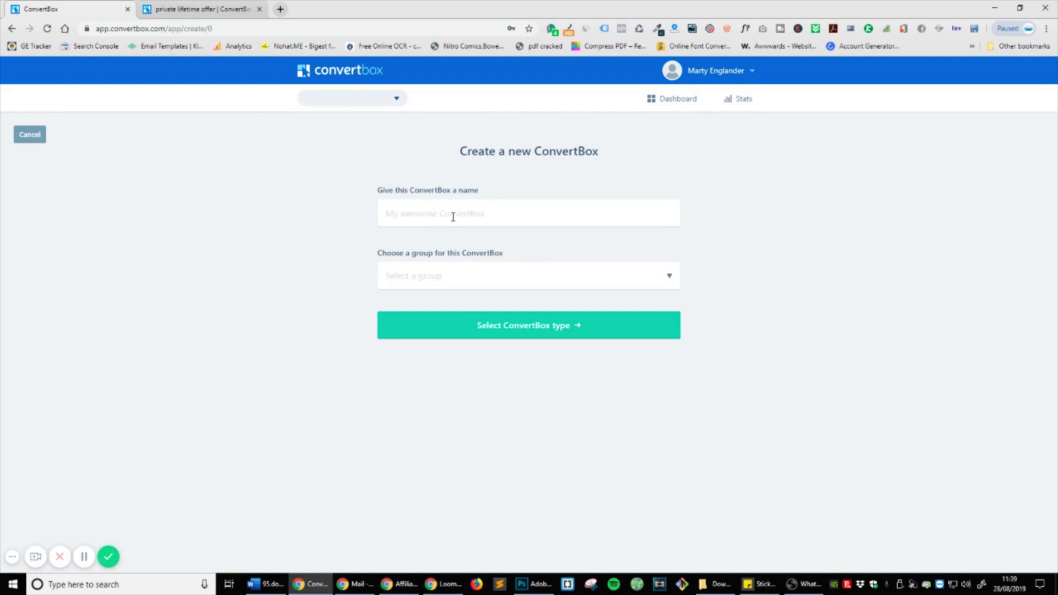
{"action": "left_click", "coordinate": [548, 206]}
{"action": "type", "text": "Facebook - Marty Englander Page"}
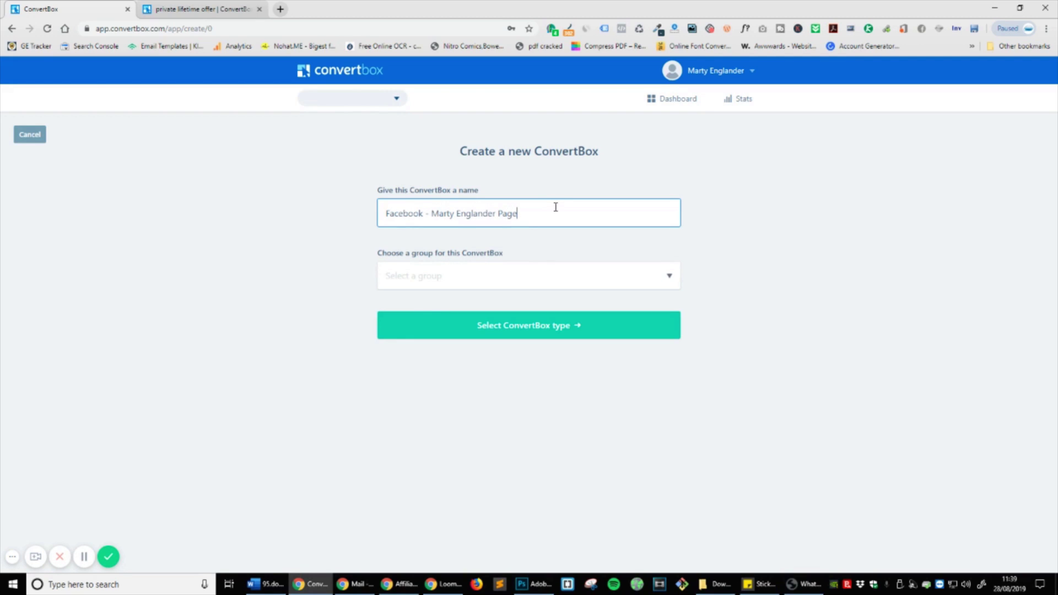
{"action": "left_click", "coordinate": [649, 274]}
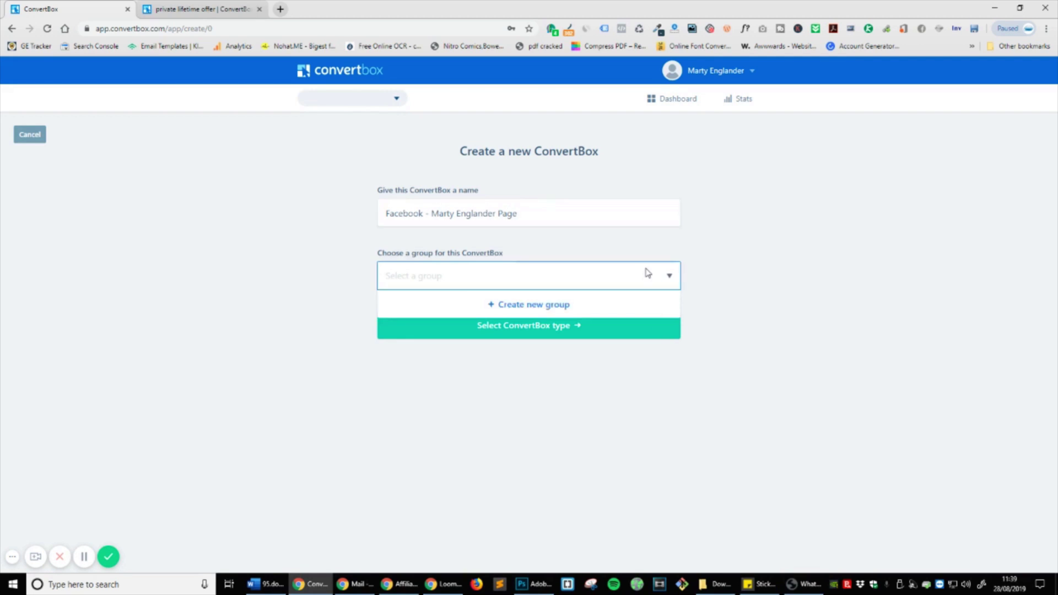
{"action": "left_click", "coordinate": [567, 267]}
{"action": "left_click", "coordinate": [634, 277]}
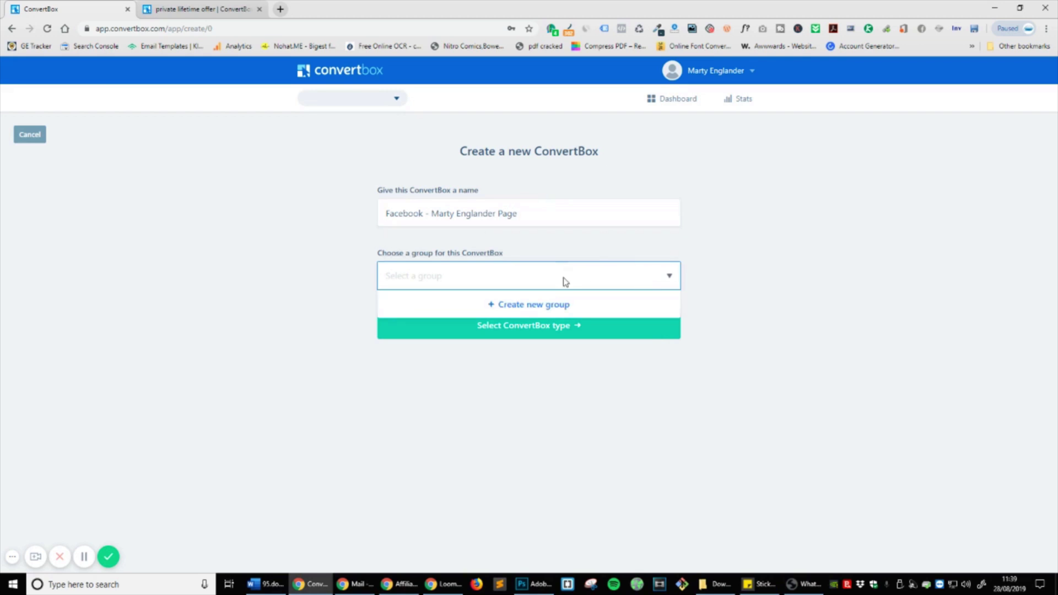
{"action": "left_click", "coordinate": [544, 305]}
Step: Enter the new group's name, ME FB Page
{"action": "left_click", "coordinate": [531, 300]}
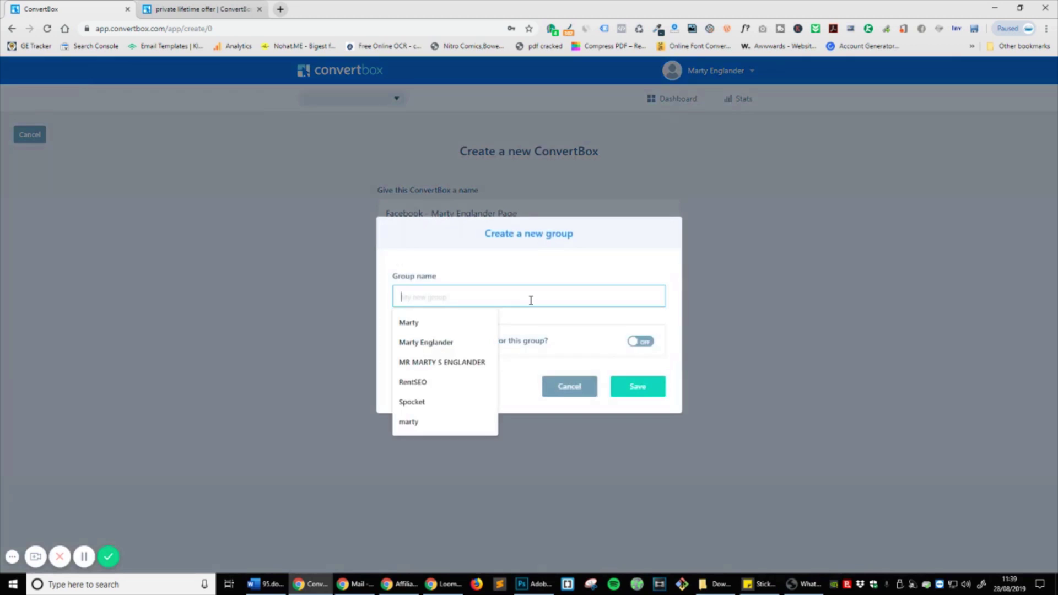
{"action": "left_click", "coordinate": [587, 322]}
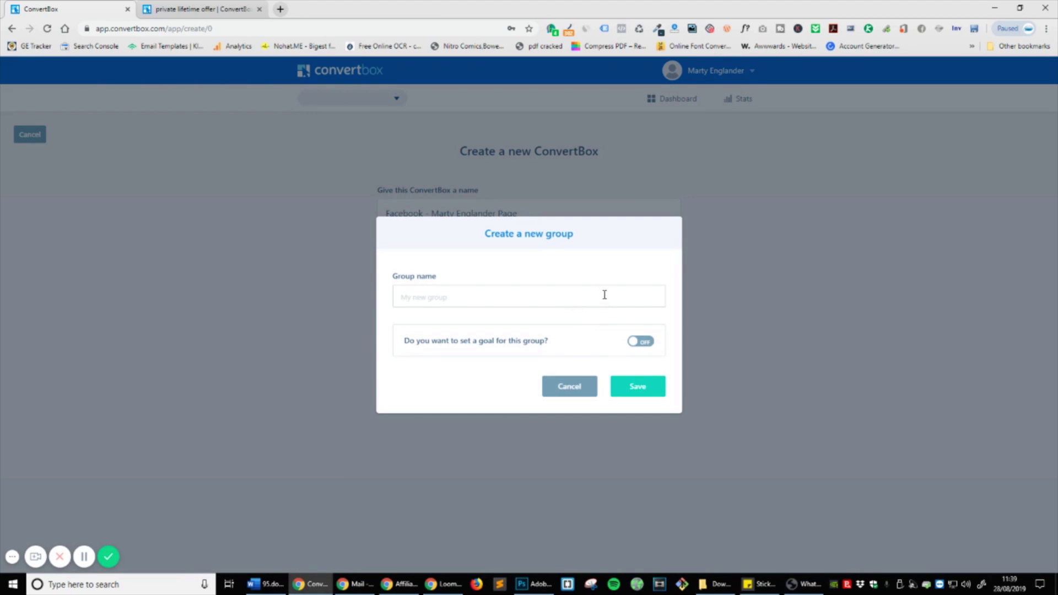
{"action": "left_click", "coordinate": [622, 302]}
{"action": "type", "text": "ME "}
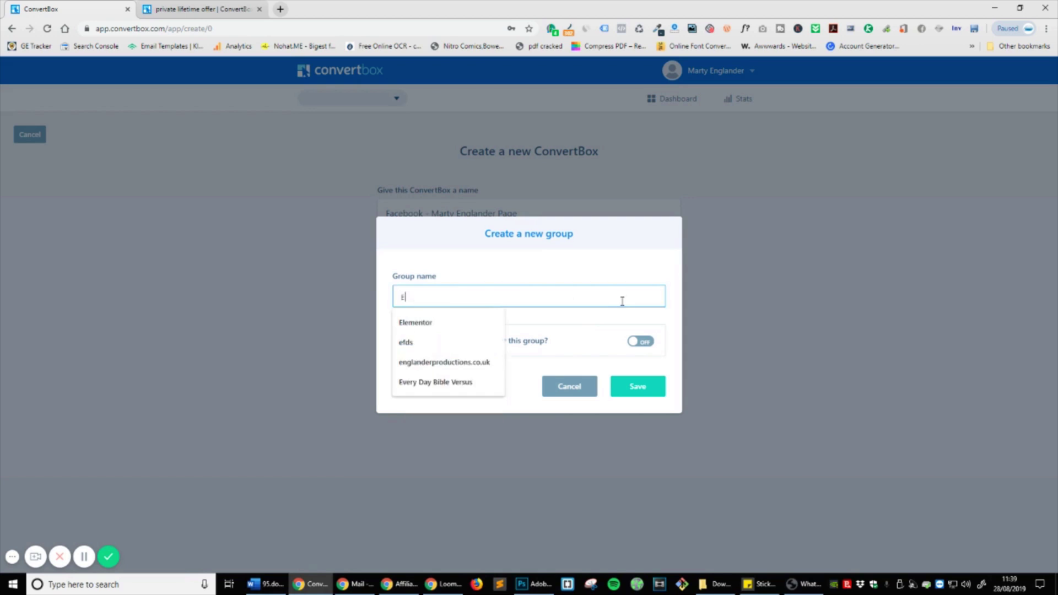
{"action": "type", "text": "Page"}
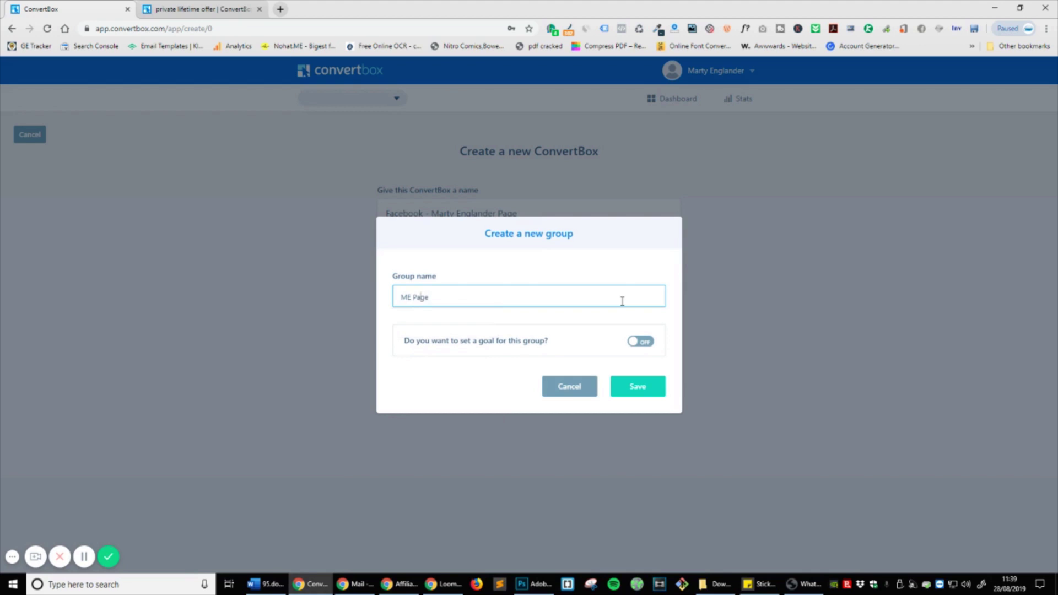
{"action": "type", "text": "FB"}
Step: Enable a 'Visited a specific webpage' goal and enter the page URL
{"action": "left_click", "coordinate": [650, 342]}
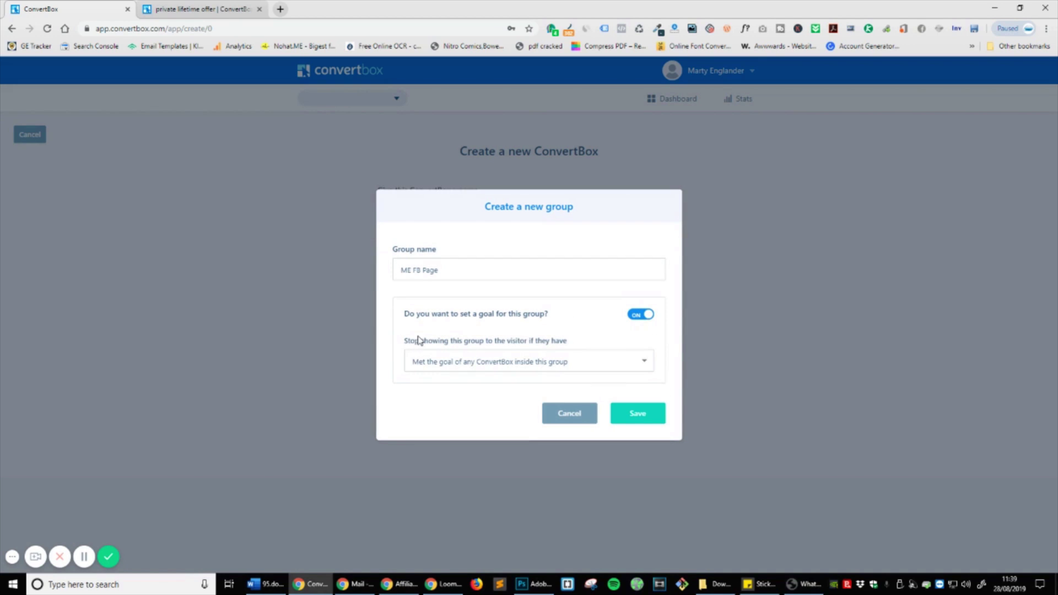
{"action": "left_click", "coordinate": [502, 366]}
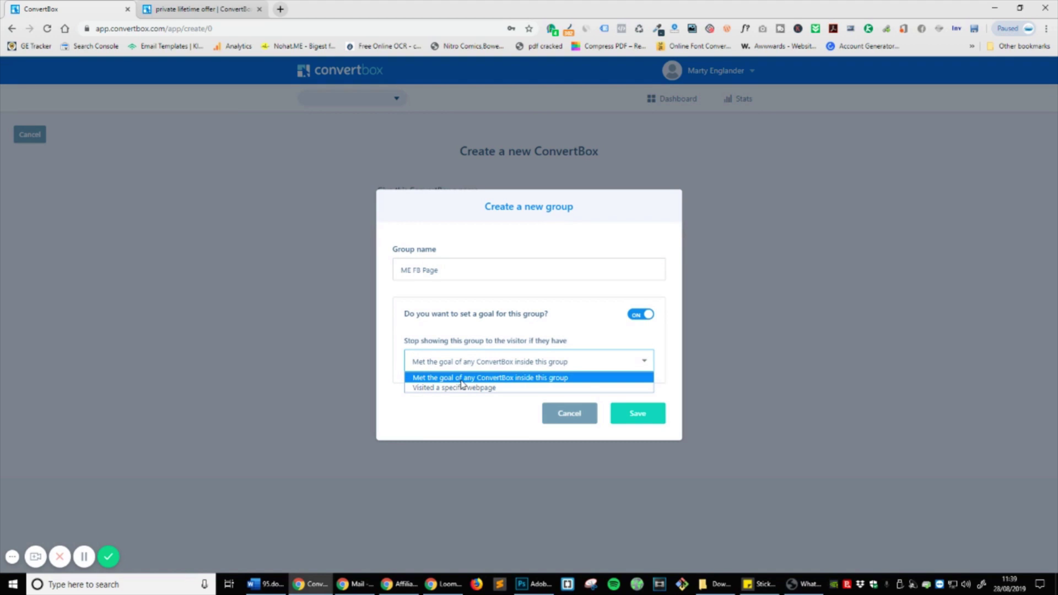
{"action": "left_click", "coordinate": [489, 387]}
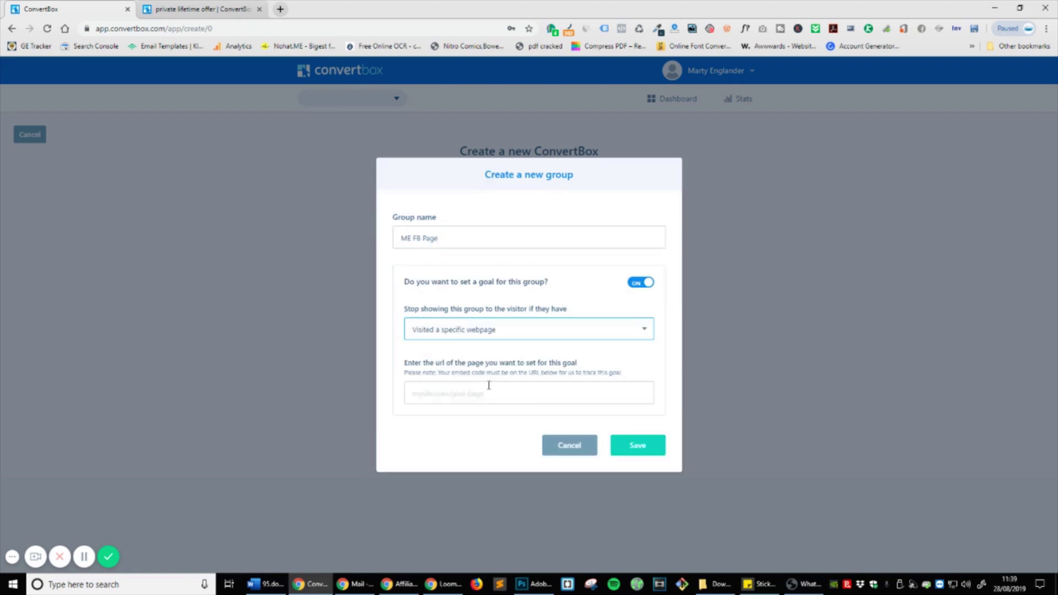
{"action": "left_click", "coordinate": [488, 391]}
{"action": "type", "text": "martyenglander.com"}
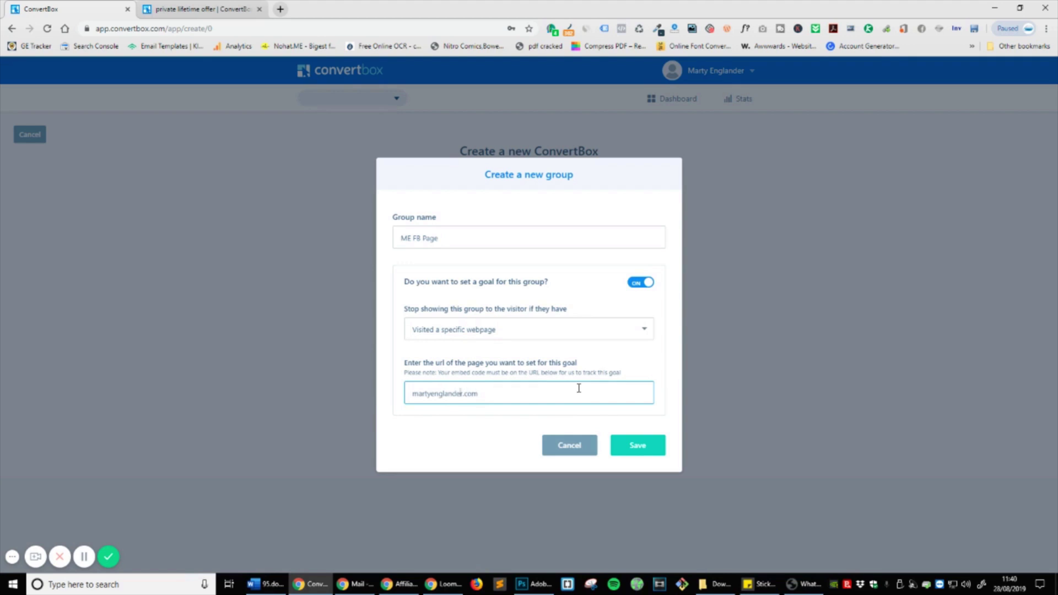
{"action": "type", "text": "https://"}
Step: Try to save the group, then cancel after access is refused
{"action": "left_click", "coordinate": [639, 447]}
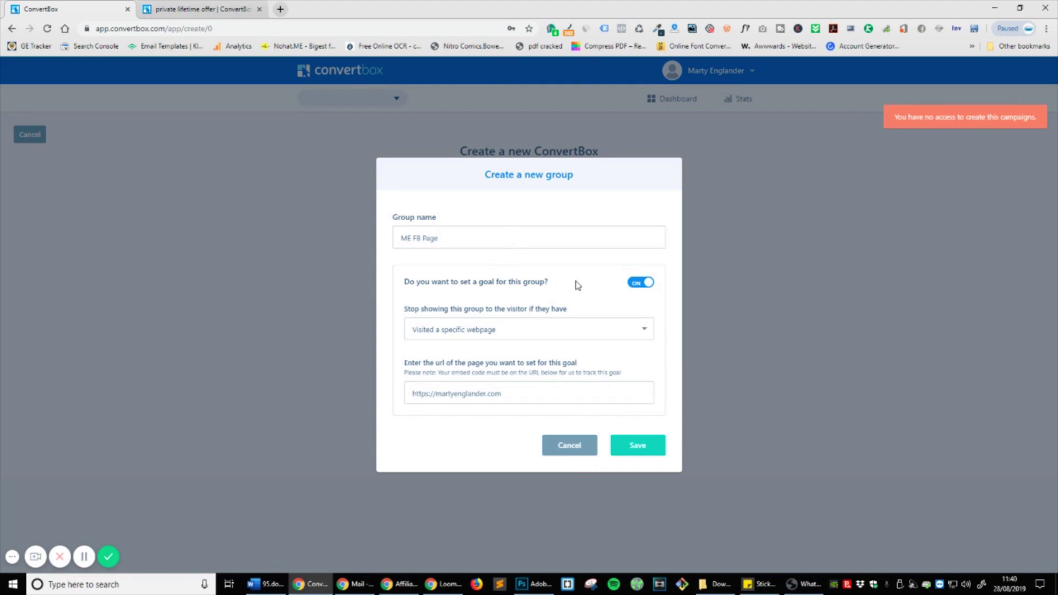
{"action": "left_click", "coordinate": [84, 556]}
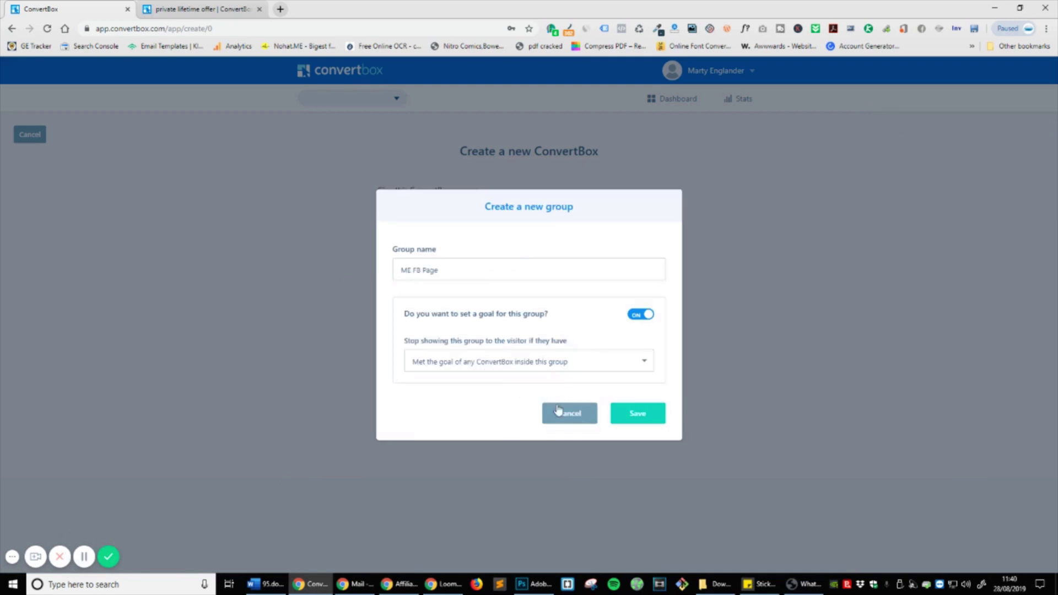
{"action": "left_click", "coordinate": [568, 413]}
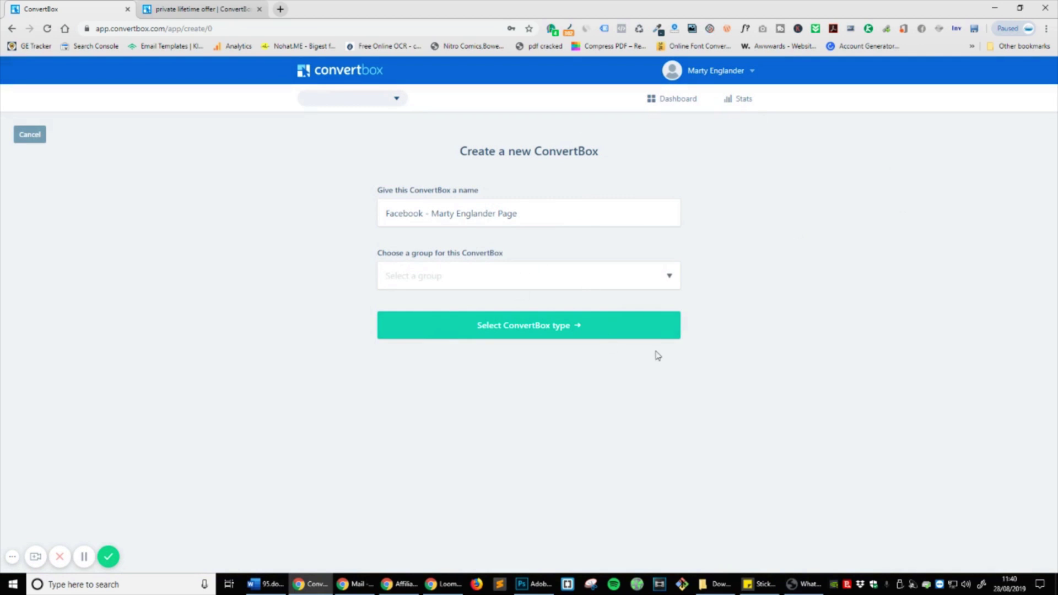
Step: Open the account settings from the account menu
{"action": "left_click", "coordinate": [709, 71]}
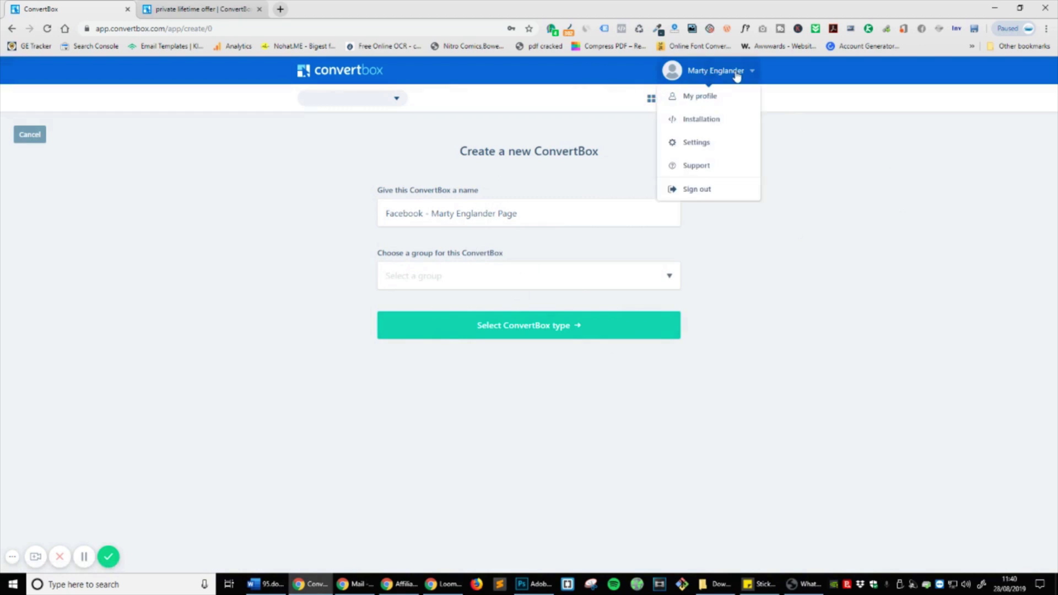
{"action": "left_click", "coordinate": [887, 221]}
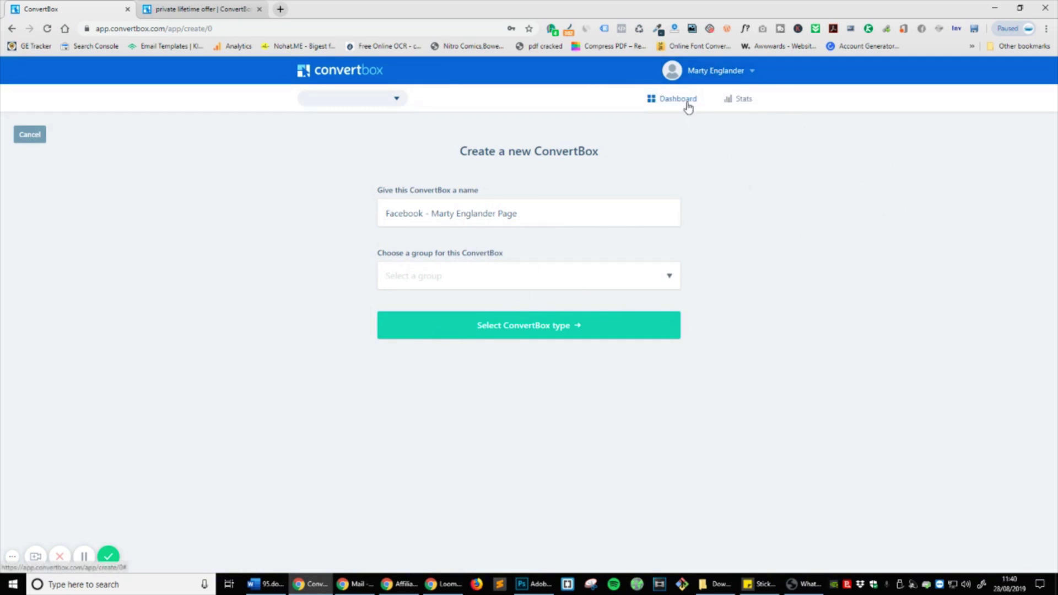
{"action": "left_click", "coordinate": [687, 102]}
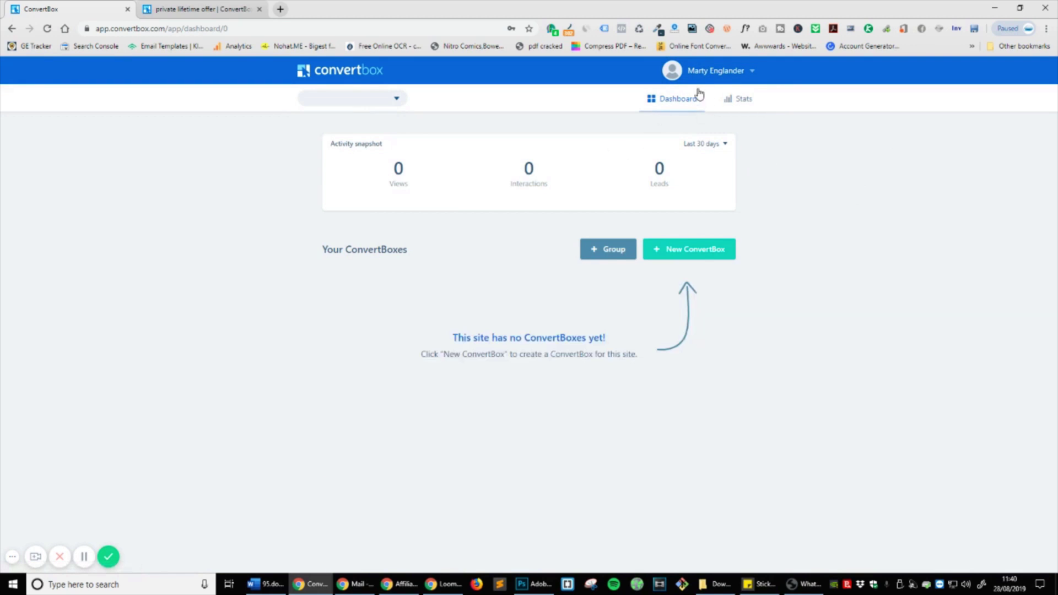
{"action": "left_click", "coordinate": [685, 73]}
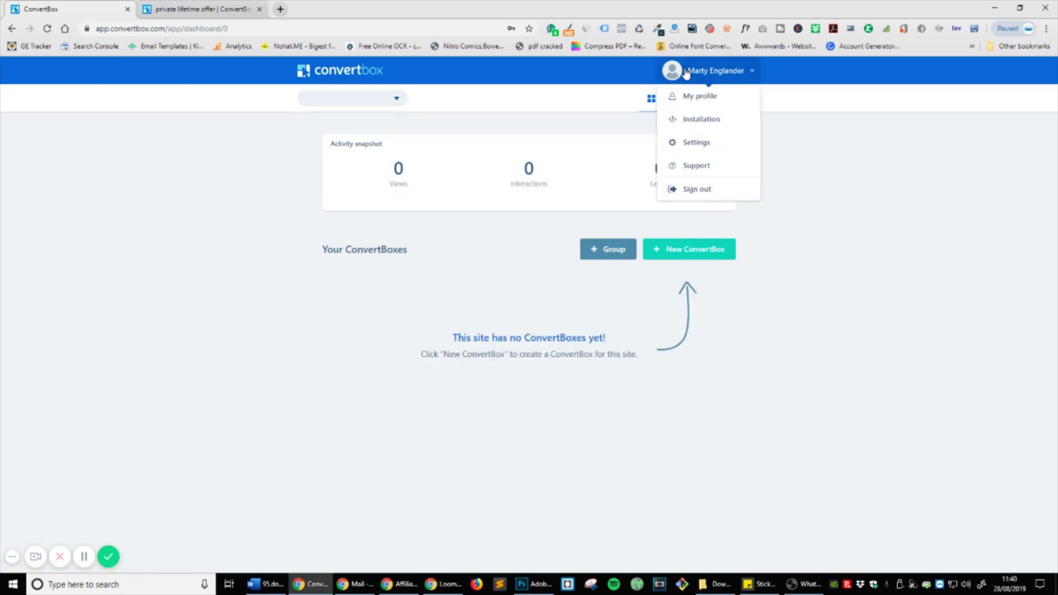
{"action": "left_click", "coordinate": [706, 142]}
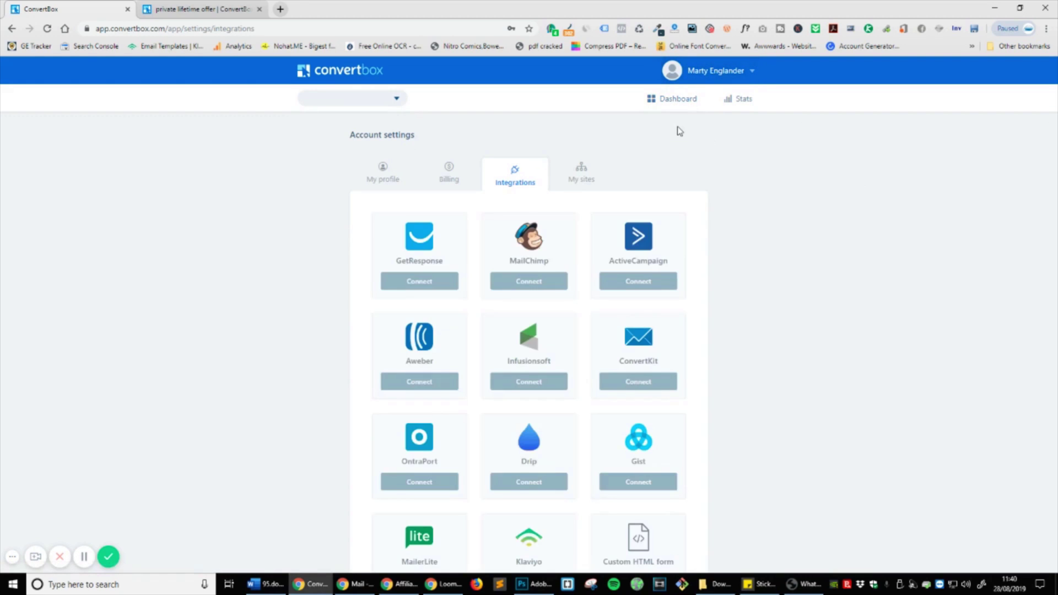
{"action": "scroll", "coordinate": [472, 182], "scroll_direction": "down", "scroll_amount": 3}
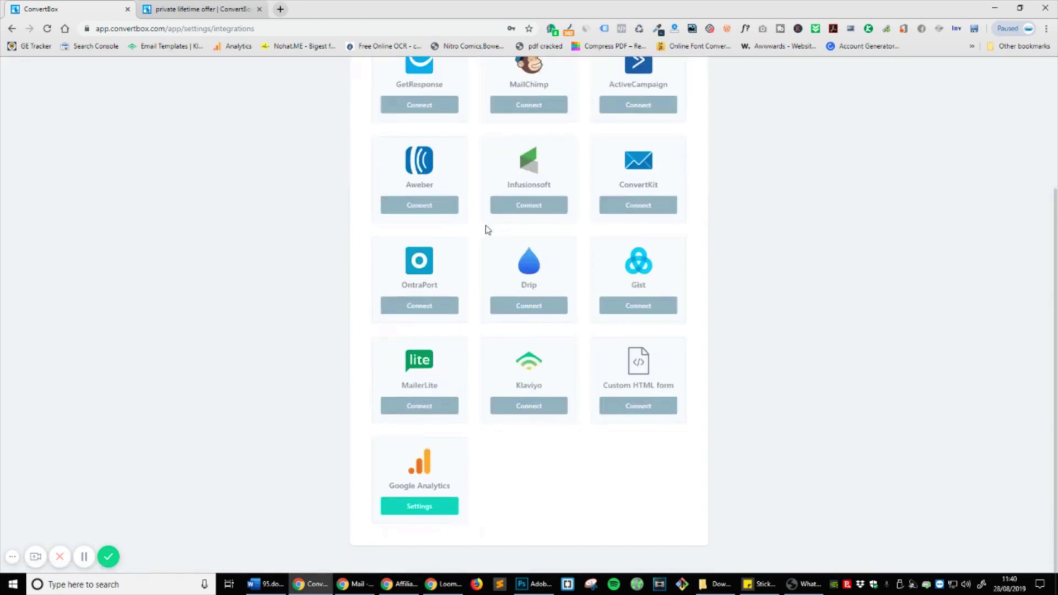
{"action": "scroll", "coordinate": [668, 402], "scroll_direction": "down", "scroll_amount": 3}
{"action": "scroll", "coordinate": [672, 410], "scroll_direction": "up", "scroll_amount": 4}
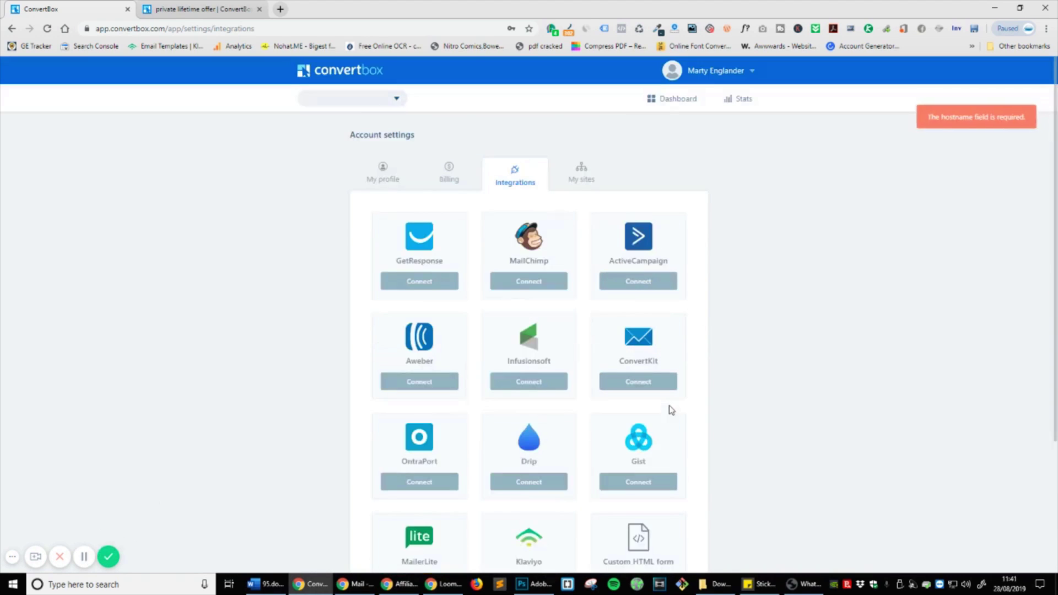
Step: Add the website domain under My sites and return to the Dashboard
{"action": "left_click", "coordinate": [583, 178]}
{"action": "left_click", "coordinate": [518, 228]}
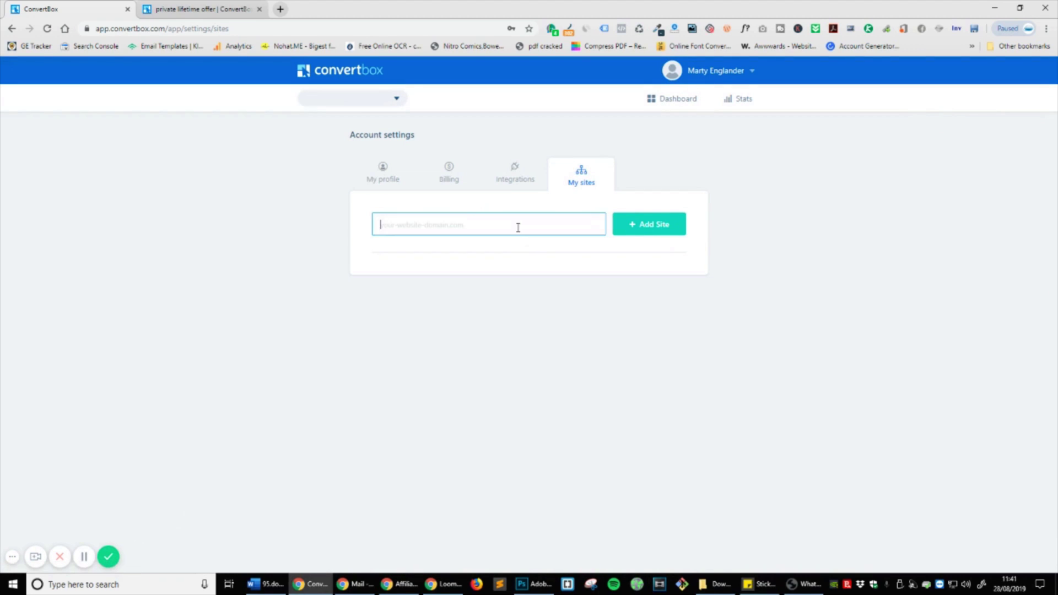
{"action": "type", "text": "martyenglander.com"}
{"action": "left_click", "coordinate": [635, 226]}
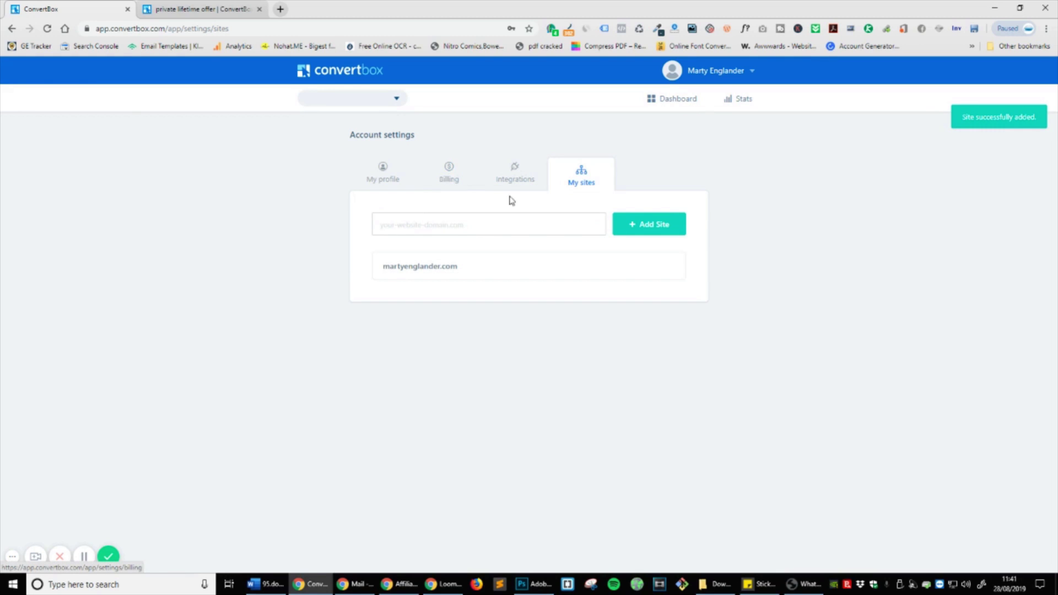
{"action": "left_click", "coordinate": [674, 100]}
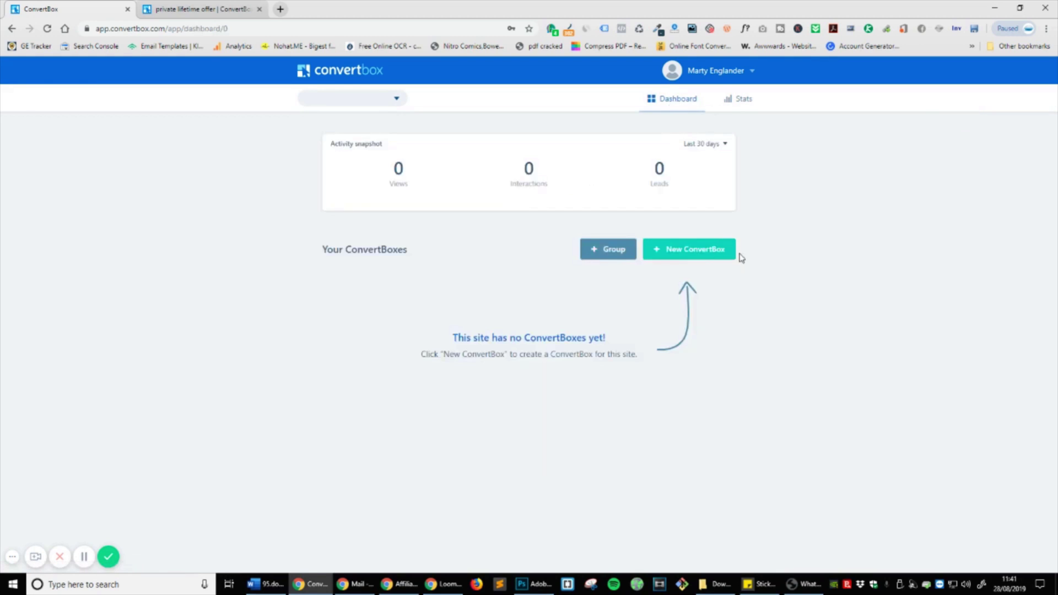
Step: Start a new ConvertBox named for the FB page
{"action": "left_click", "coordinate": [718, 249]}
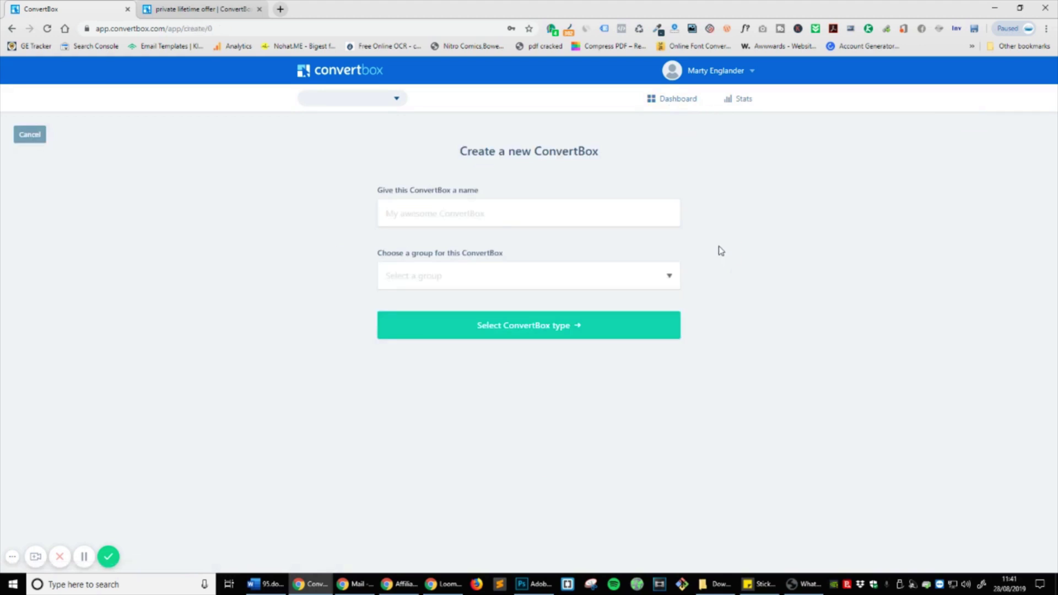
{"action": "left_click", "coordinate": [495, 221]}
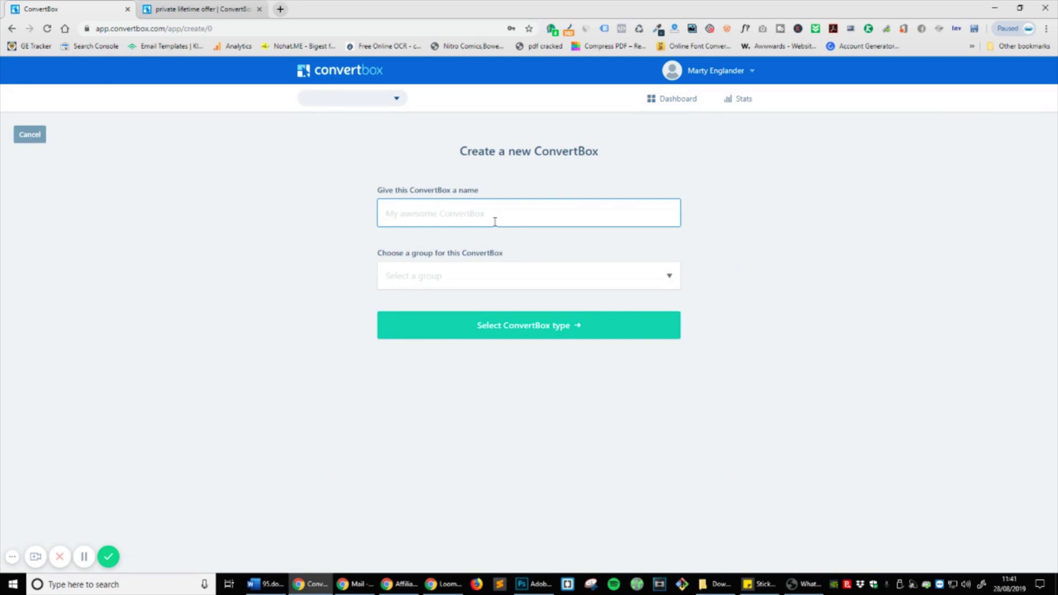
{"action": "type", "text": "FB - Marty Englander Page"}
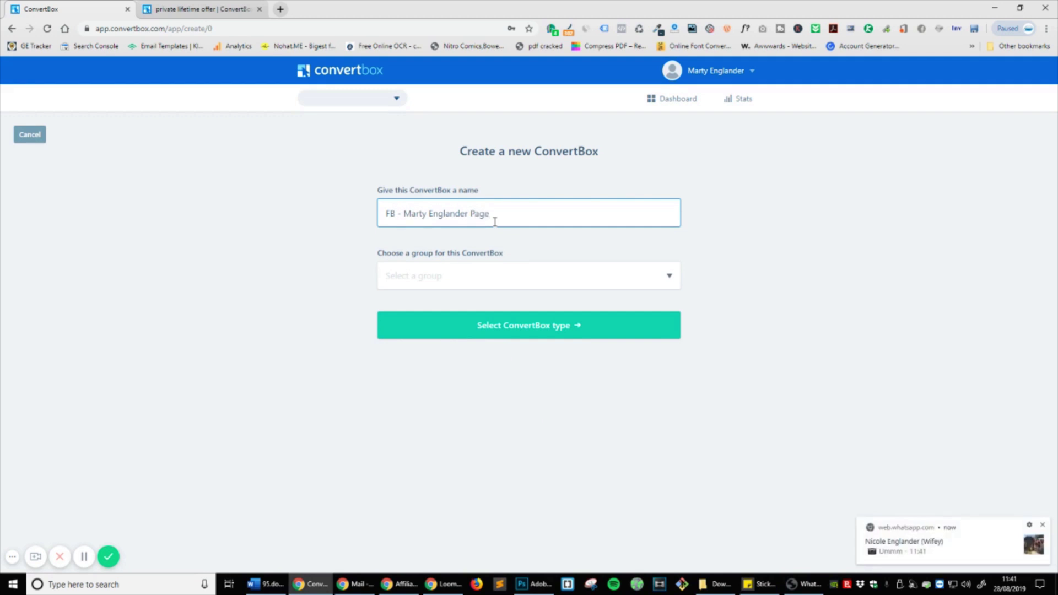
{"action": "left_click", "coordinate": [1042, 525]}
Step: Create a new group named ME Homepage FB Campaign V1
{"action": "left_click", "coordinate": [508, 288]}
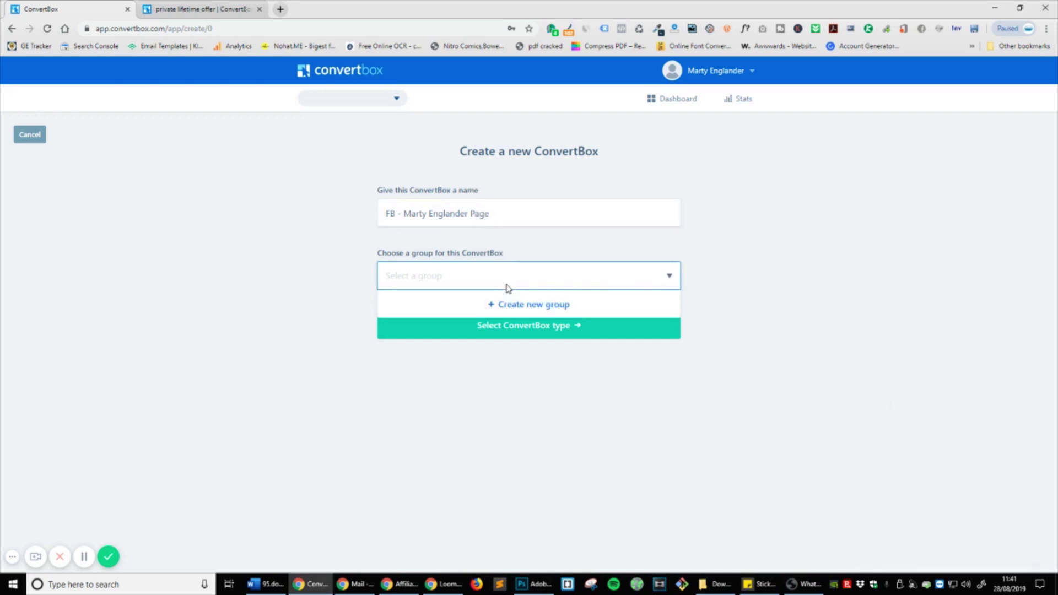
{"action": "left_click", "coordinate": [535, 304]}
{"action": "left_click", "coordinate": [516, 296]}
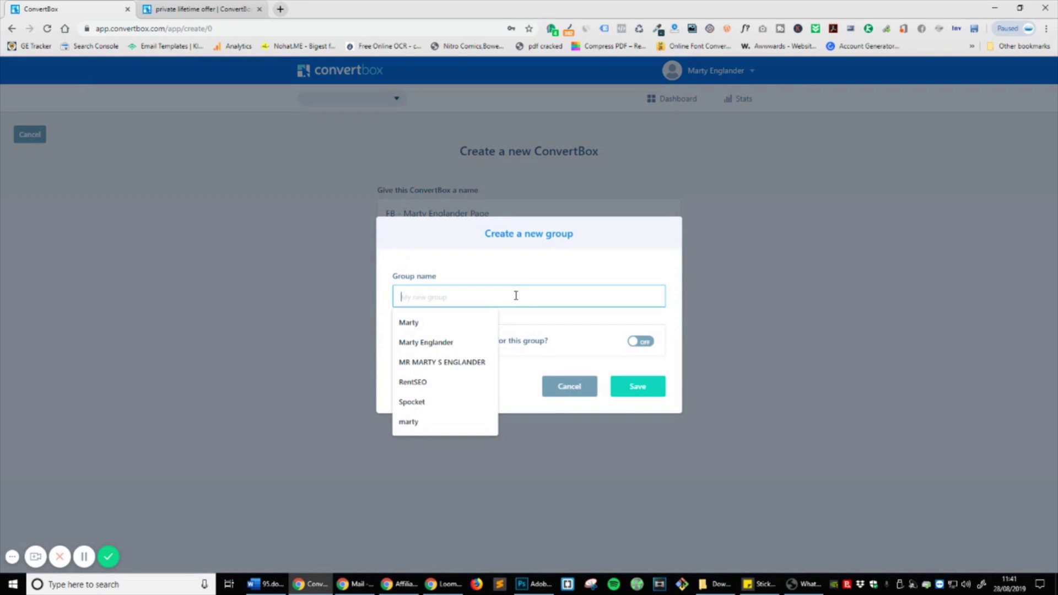
{"action": "type", "text": "ME Homepage FB Campaign V1"}
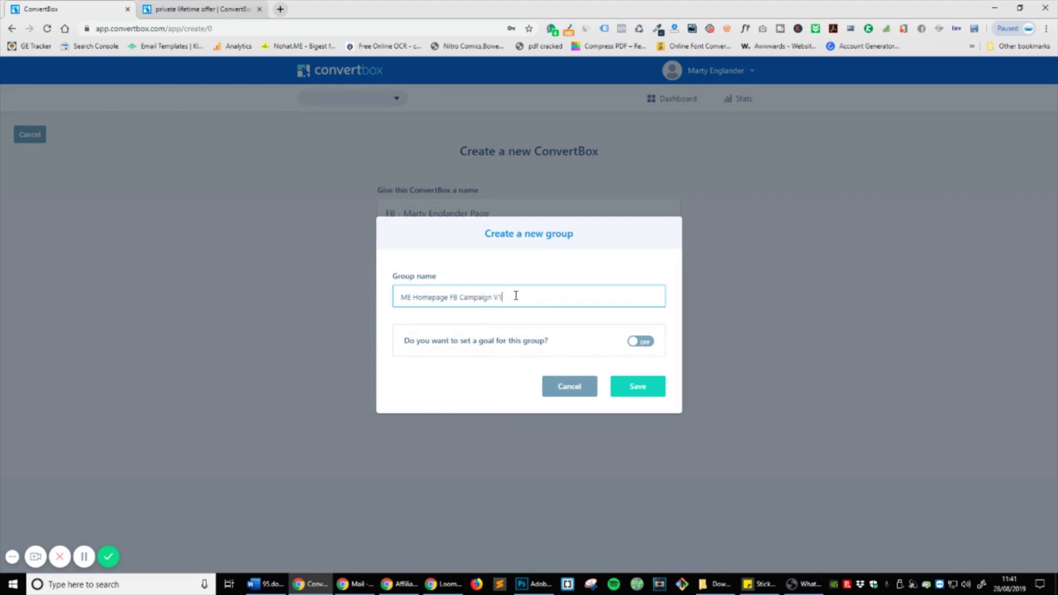
Step: Give the group a 'Visited a specific webpage' goal with the homepage URL and save
{"action": "left_click", "coordinate": [630, 343]}
{"action": "left_click", "coordinate": [643, 361]}
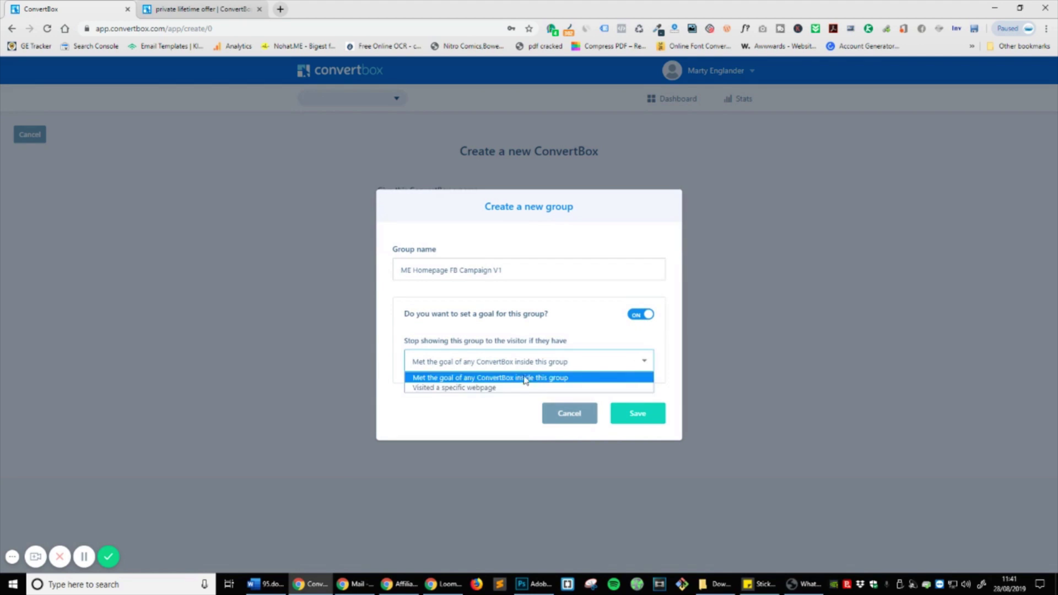
{"action": "left_click", "coordinate": [498, 385]}
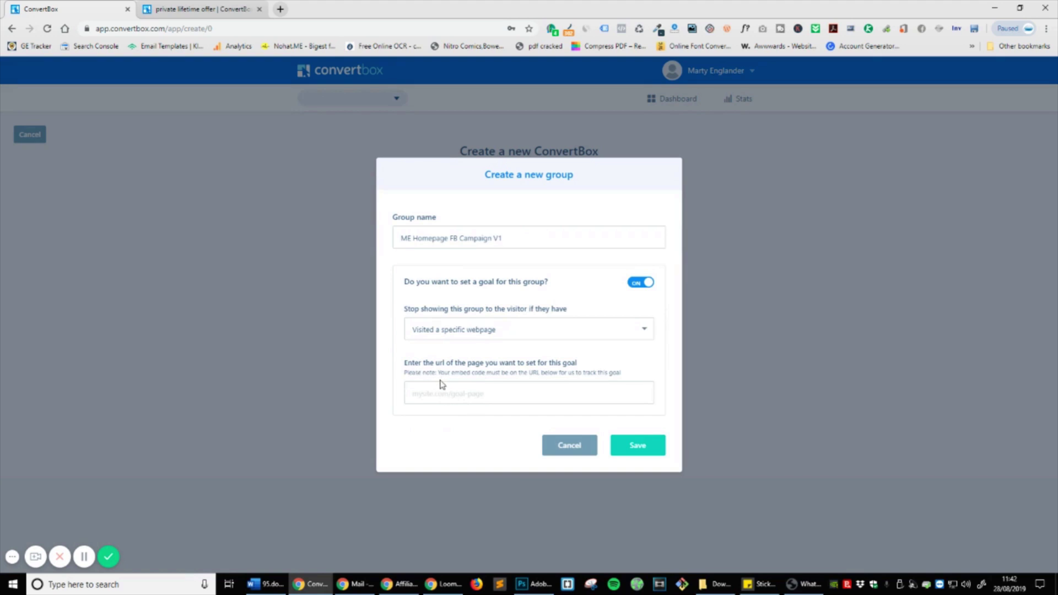
{"action": "left_click", "coordinate": [498, 398]}
{"action": "type", "text": "m"}
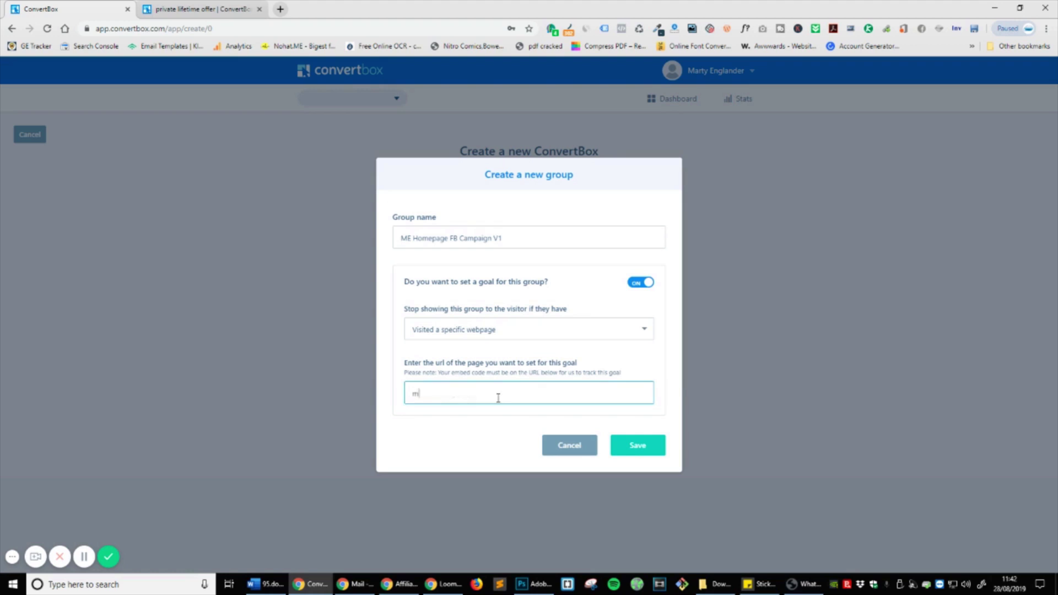
{"action": "type", "text": "artyenglander.com"}
{"action": "left_click", "coordinate": [652, 451]}
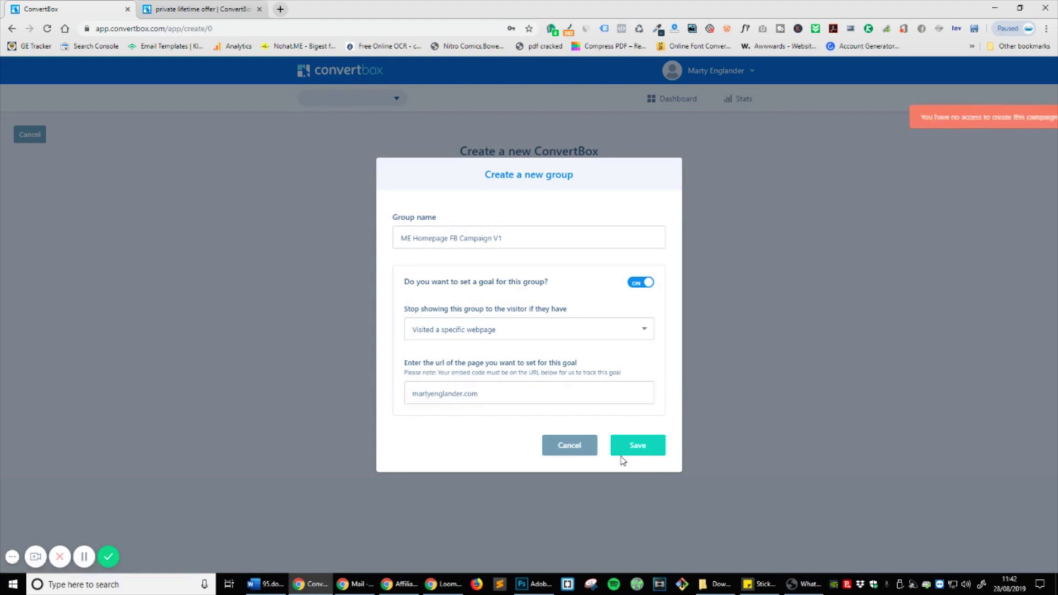
Step: Revert the goal to any ConvertBox goal, switch it off, and save again
{"action": "left_click", "coordinate": [483, 330]}
{"action": "left_click", "coordinate": [479, 345]}
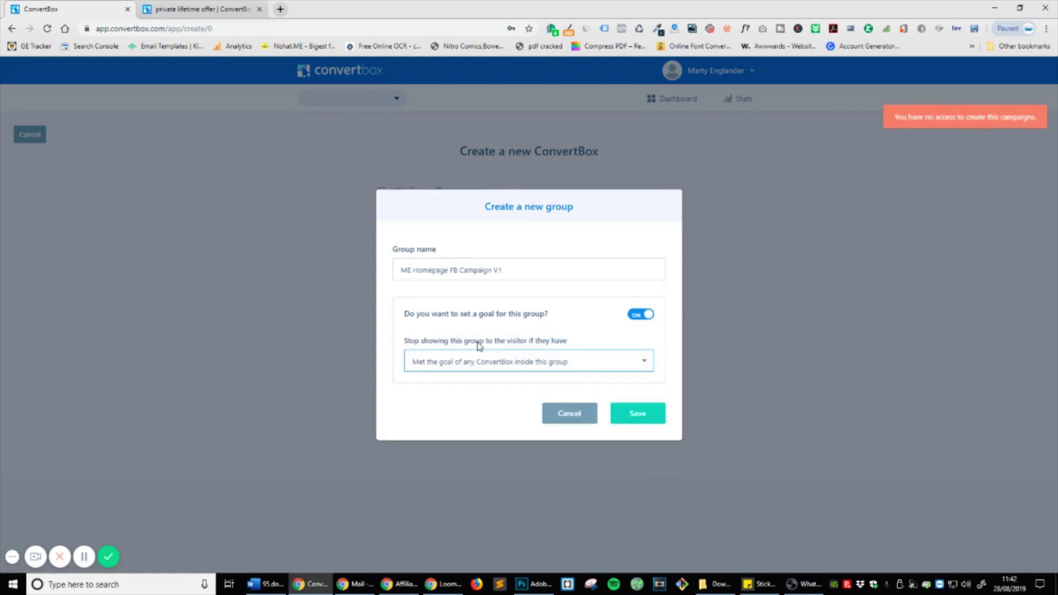
{"action": "left_click", "coordinate": [643, 314]}
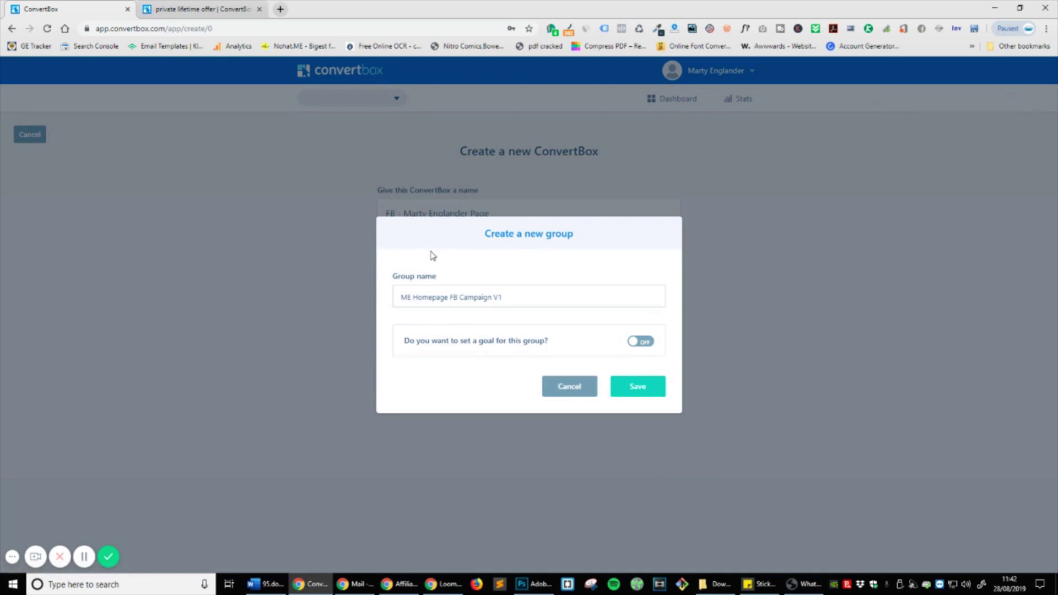
{"action": "left_click", "coordinate": [628, 392]}
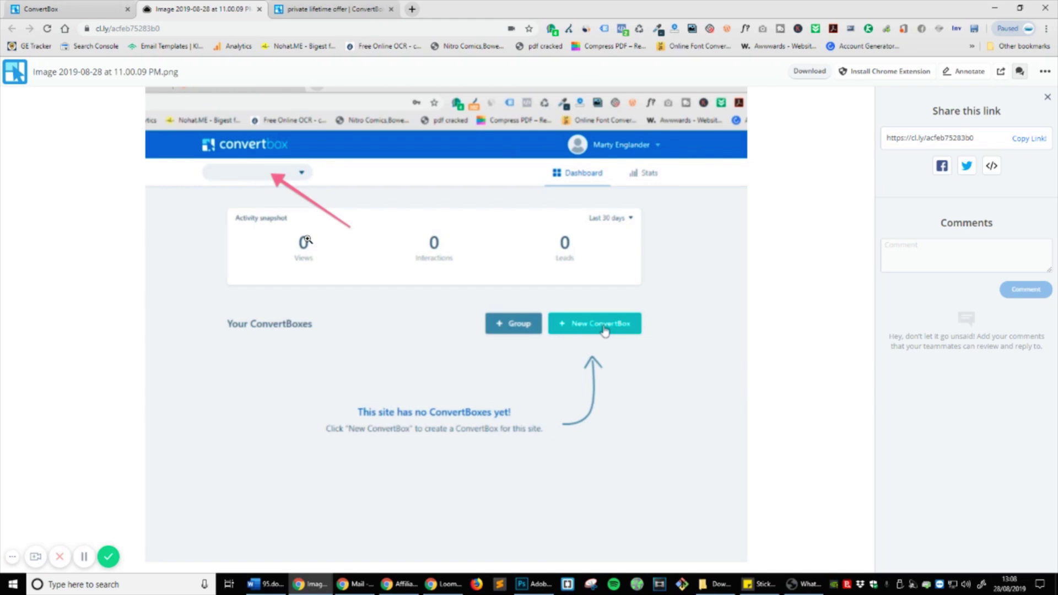
Step: Return to the ConvertBox tab and open the dashboard's site selector
{"action": "left_click", "coordinate": [110, 5]}
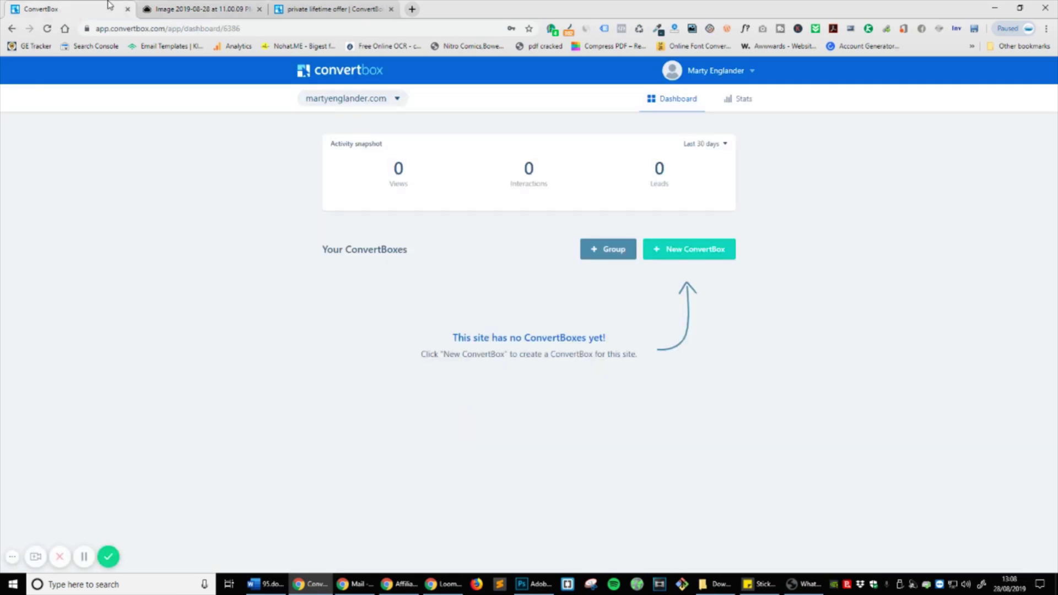
{"action": "left_click", "coordinate": [397, 100]}
Step: Start a new ConvertBox named 'FB Homepage Campaign V1'
{"action": "left_click", "coordinate": [307, 117]}
{"action": "left_click", "coordinate": [683, 248]}
{"action": "left_click", "coordinate": [480, 214]}
{"action": "type", "text": "FB "}
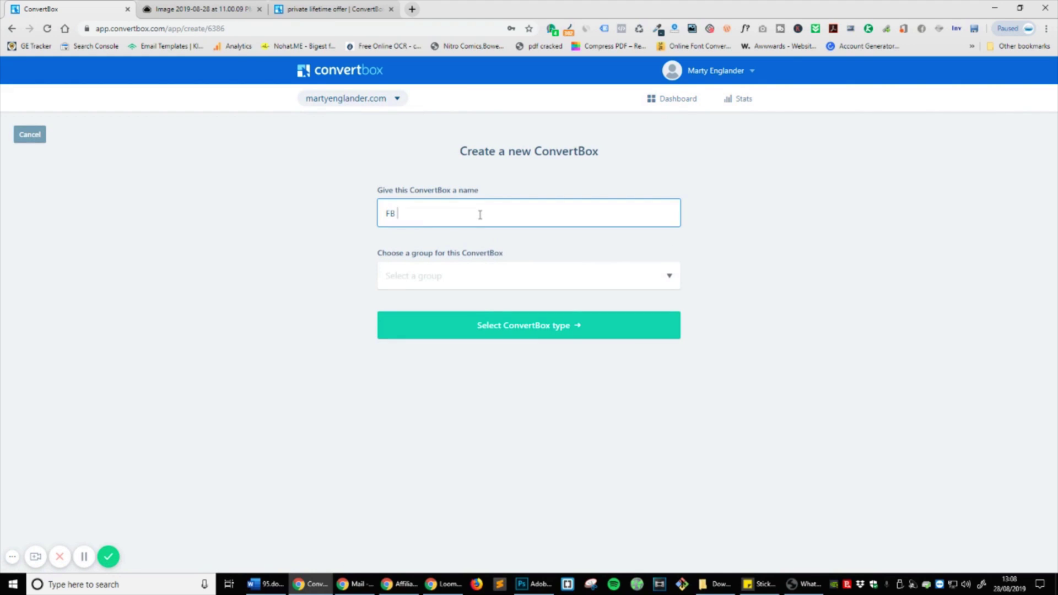
{"action": "type", "text": "Homepage Campaign V1"}
Step: Create a new group named 'FB Homepage Vistors'
{"action": "left_click", "coordinate": [506, 278]}
{"action": "left_click", "coordinate": [520, 304]}
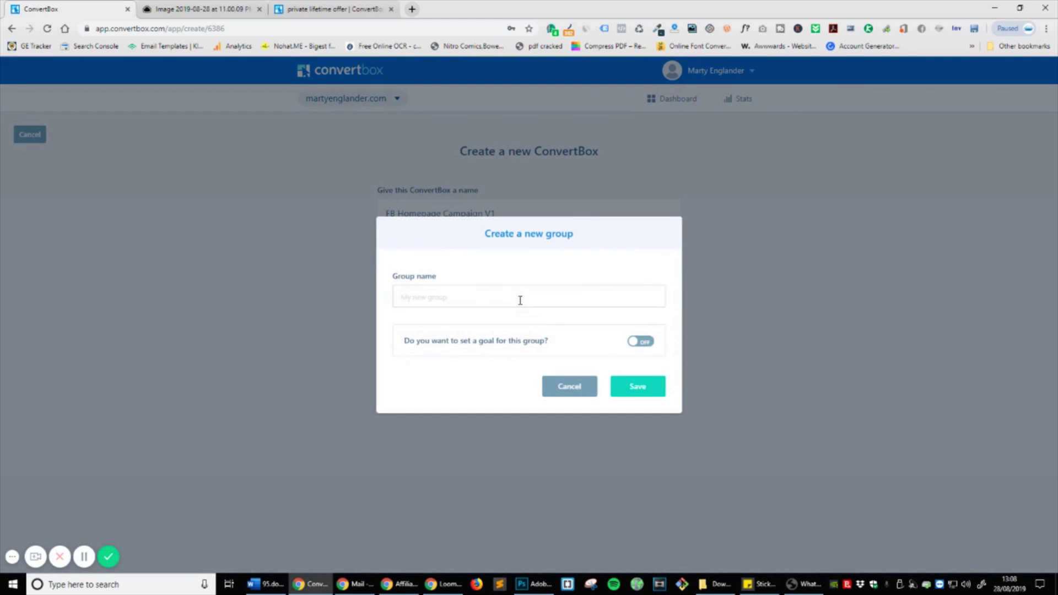
{"action": "left_click", "coordinate": [523, 300]}
{"action": "type", "text": "FB"}
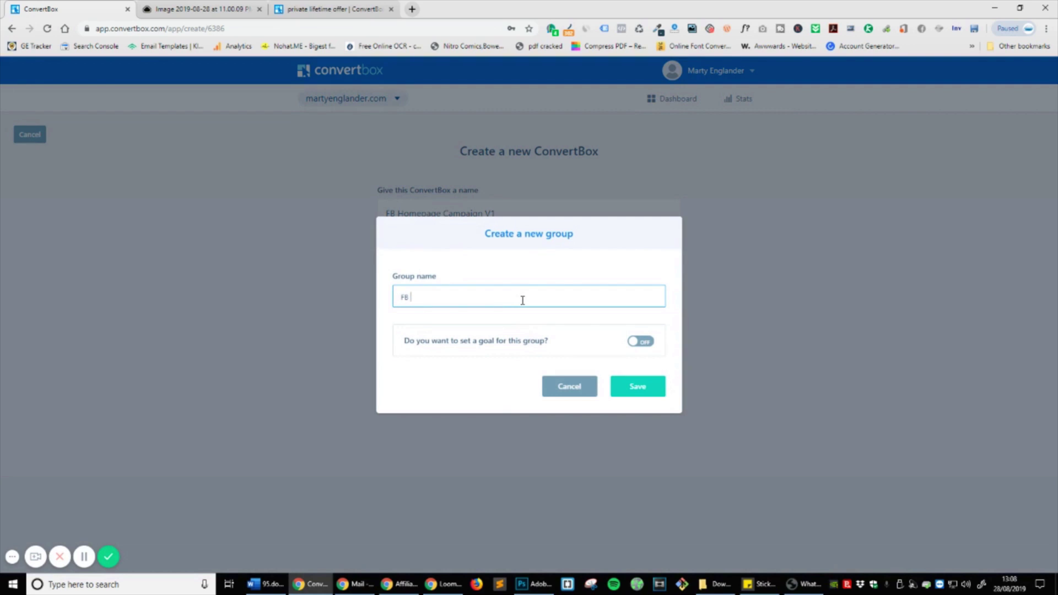
{"action": "type", "text": " Homepage Vistiors"}
{"action": "key", "text": "BackSpace"}
{"action": "key", "text": "BackSpace"}
{"action": "key", "text": "BackSpace"}
{"action": "type", "text": "ors"}
Step: Give the group a 'Visited a specific webpage' goal with the homepage URL and save
{"action": "left_click", "coordinate": [648, 342]}
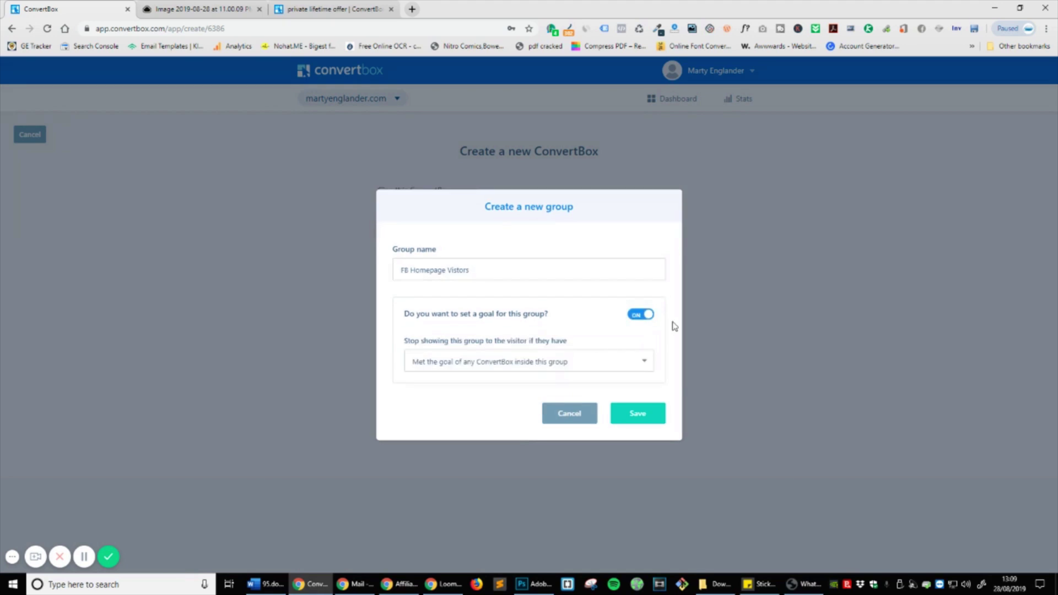
{"action": "left_click", "coordinate": [477, 364]}
{"action": "left_click", "coordinate": [484, 388]}
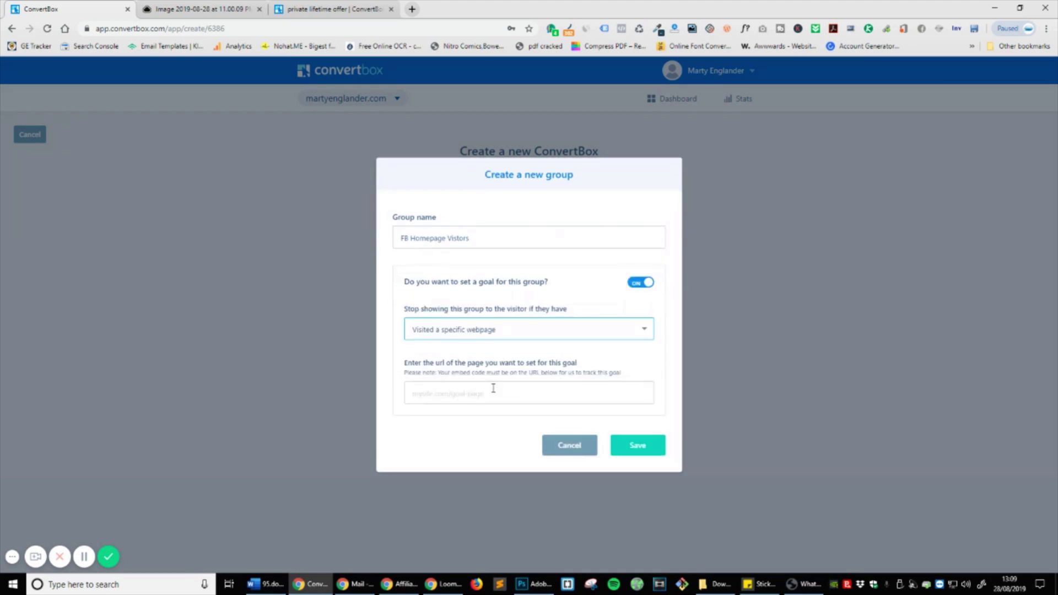
{"action": "left_click", "coordinate": [517, 394]}
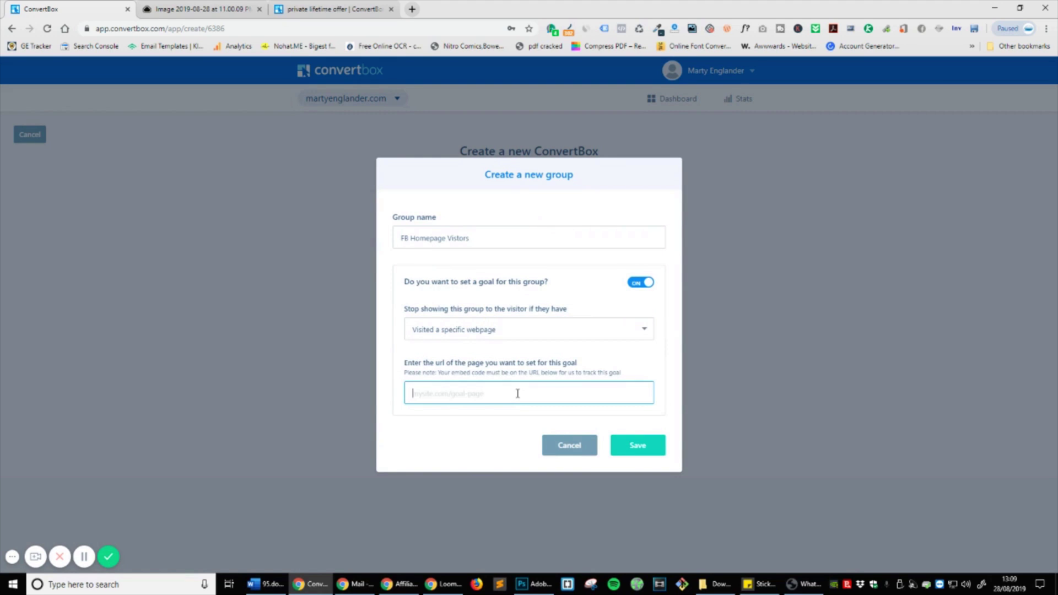
{"action": "type", "text": "martyenglander.com"}
{"action": "left_click", "coordinate": [629, 444]}
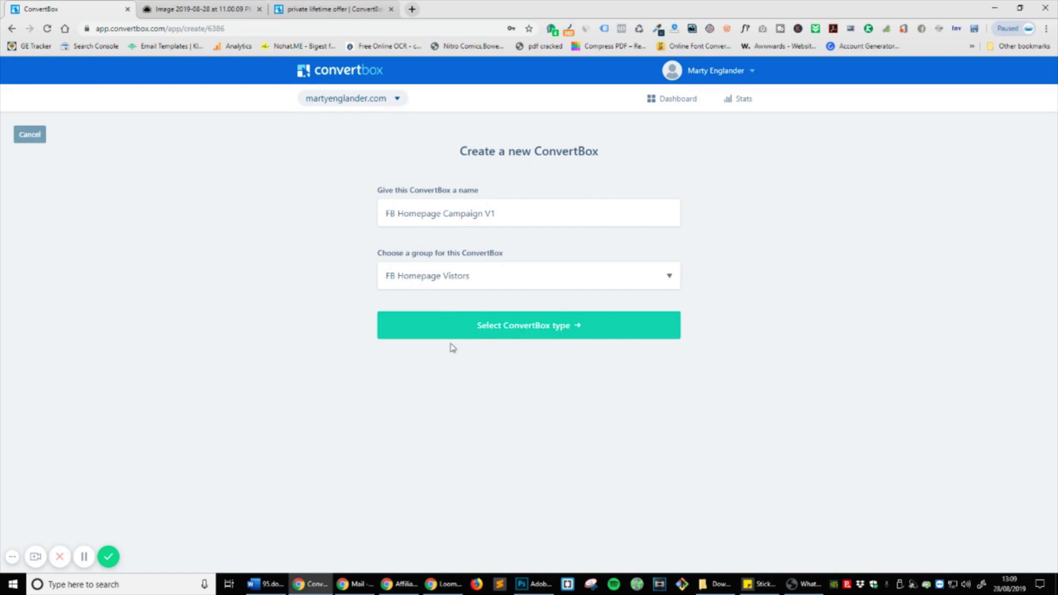
Step: Choose Sticky Bar as the ConvertBox type
{"action": "left_click", "coordinate": [506, 334]}
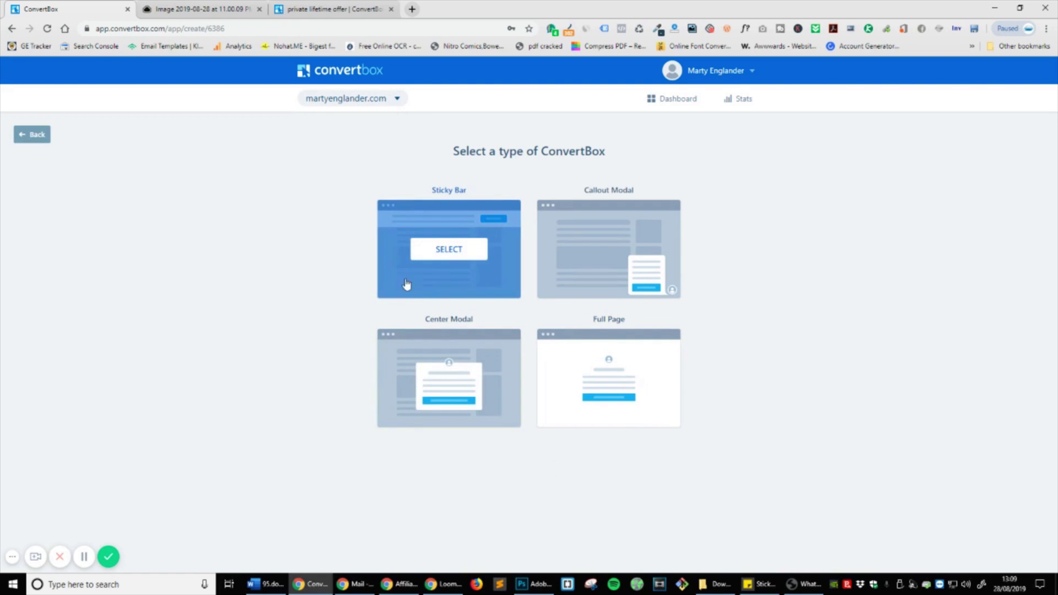
{"action": "left_click", "coordinate": [468, 251]}
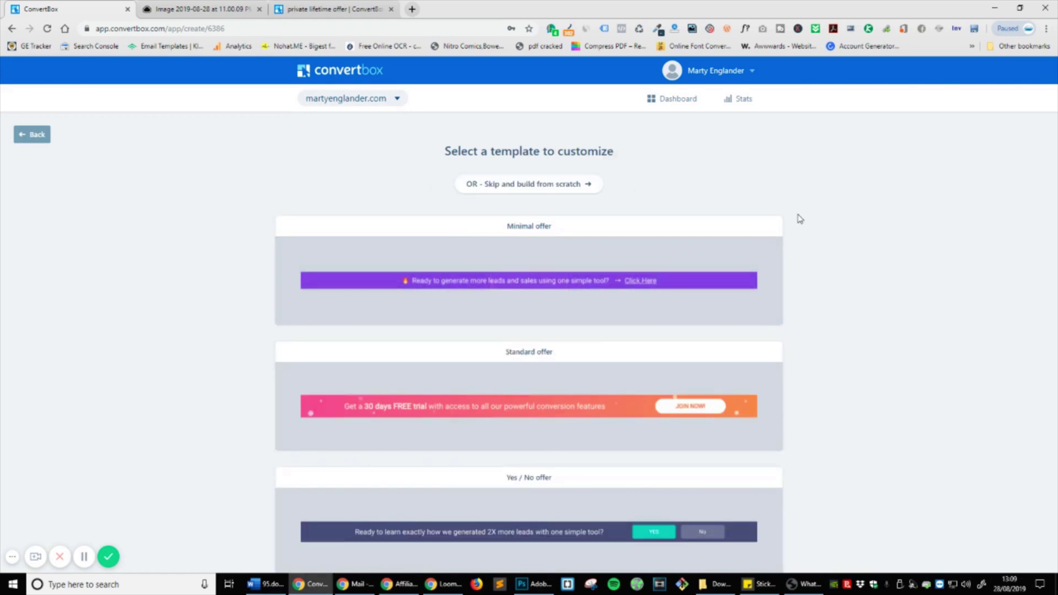
{"action": "scroll", "coordinate": [840, 317], "scroll_direction": "down", "scroll_amount": 2}
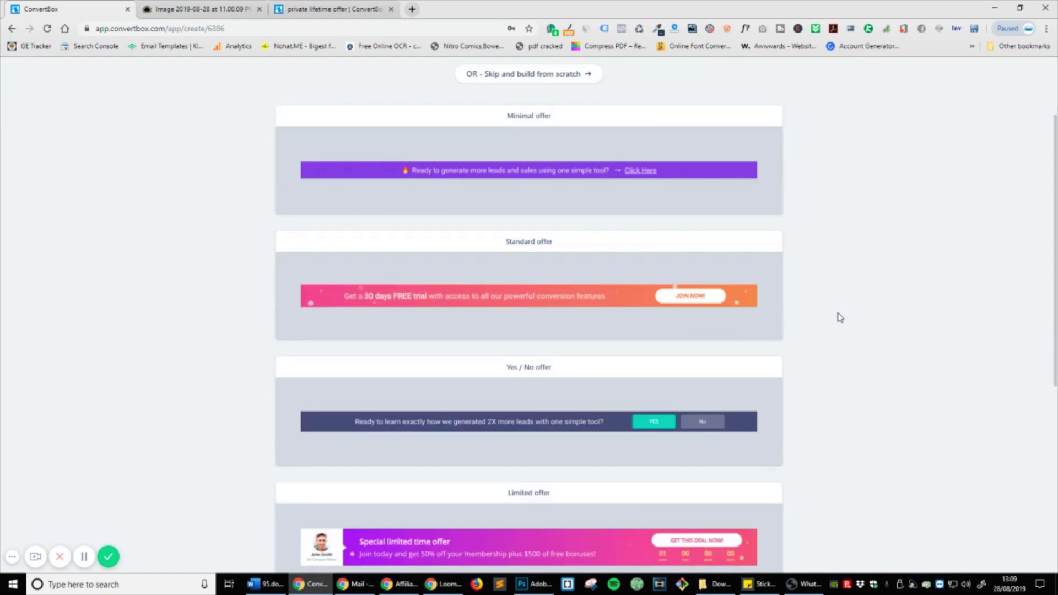
{"action": "scroll", "coordinate": [830, 315], "scroll_direction": "down", "scroll_amount": 4}
{"action": "scroll", "coordinate": [832, 316], "scroll_direction": "up", "scroll_amount": 6}
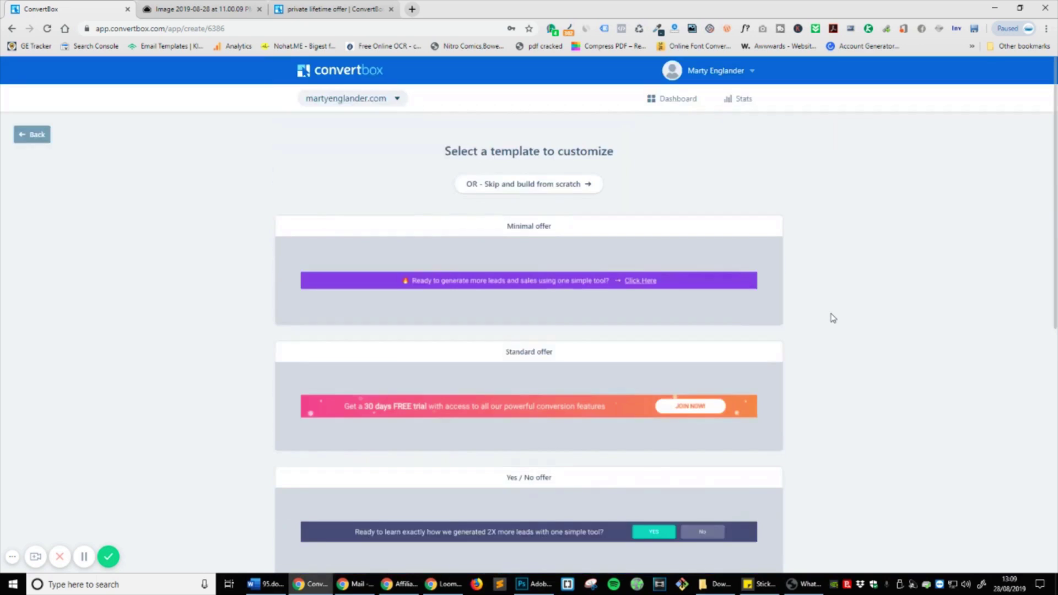
{"action": "left_click", "coordinate": [33, 135]}
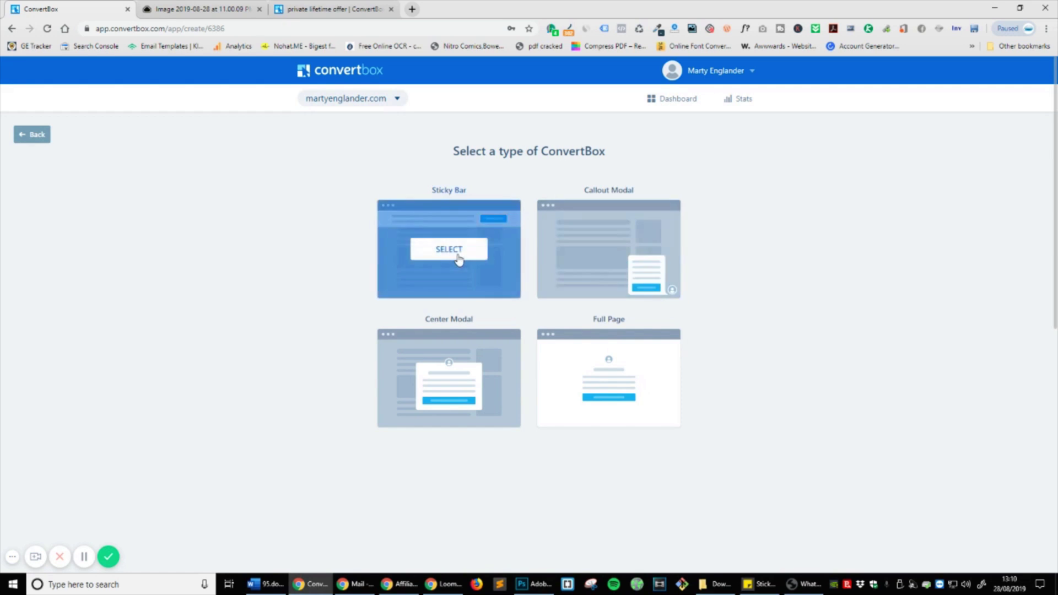
{"action": "left_click", "coordinate": [454, 257]}
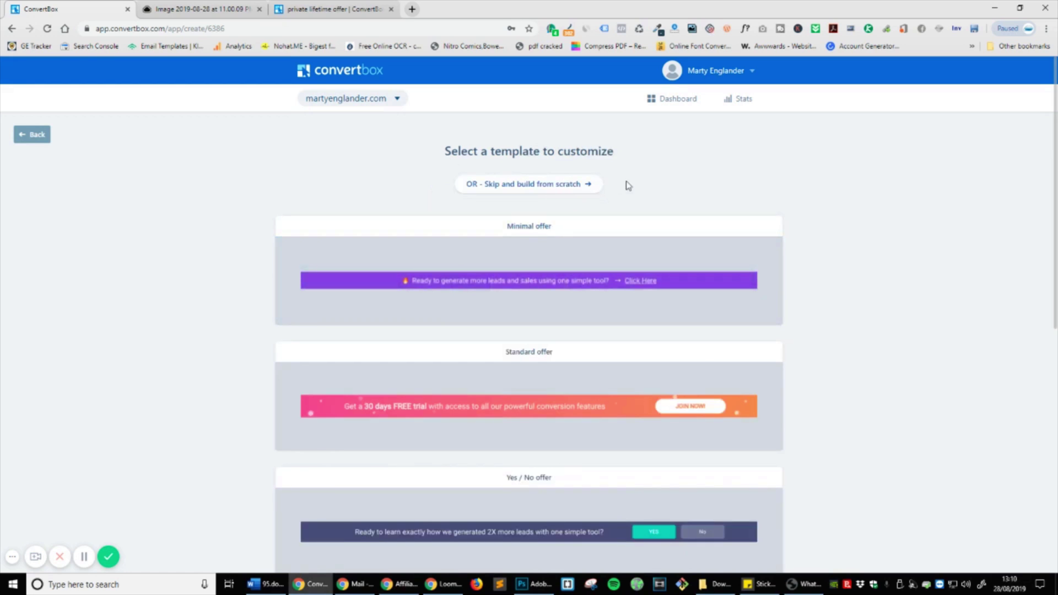
Step: Skip the templates with 'OR - Skip and build from scratch'
{"action": "scroll", "coordinate": [625, 193], "scroll_direction": "down", "scroll_amount": 3}
{"action": "scroll", "coordinate": [537, 190], "scroll_direction": "down", "scroll_amount": 5}
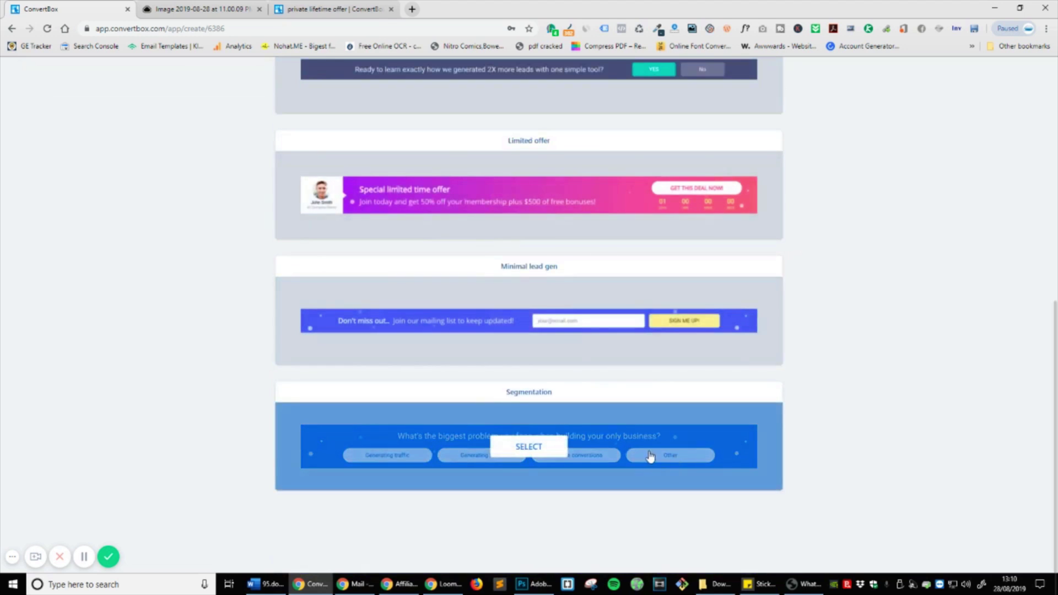
{"action": "scroll", "coordinate": [700, 285], "scroll_direction": "up", "scroll_amount": 2}
{"action": "scroll", "coordinate": [700, 285], "scroll_direction": "up", "scroll_amount": 6}
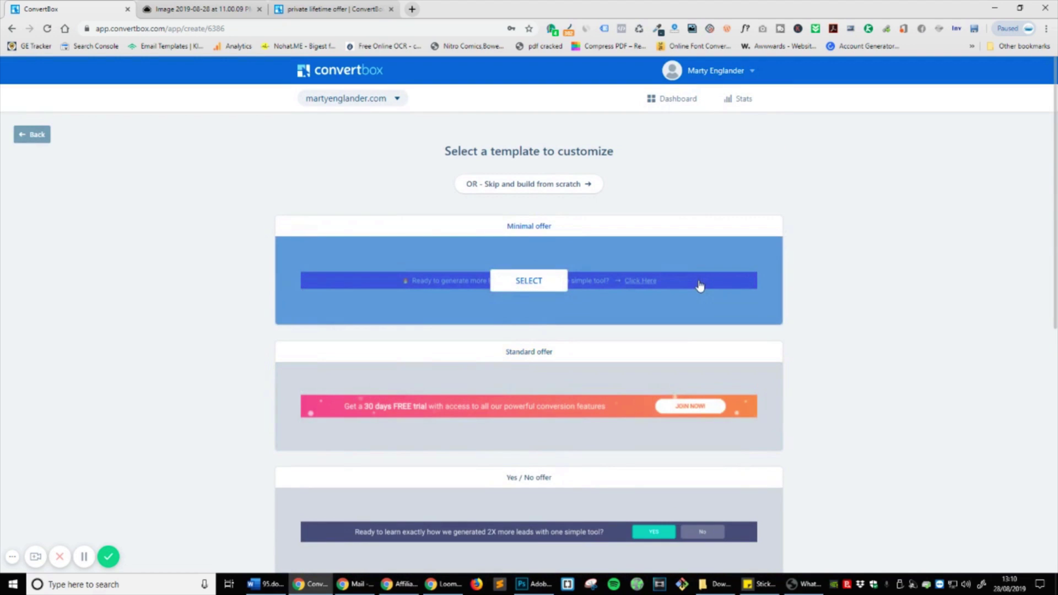
{"action": "left_click", "coordinate": [554, 186]}
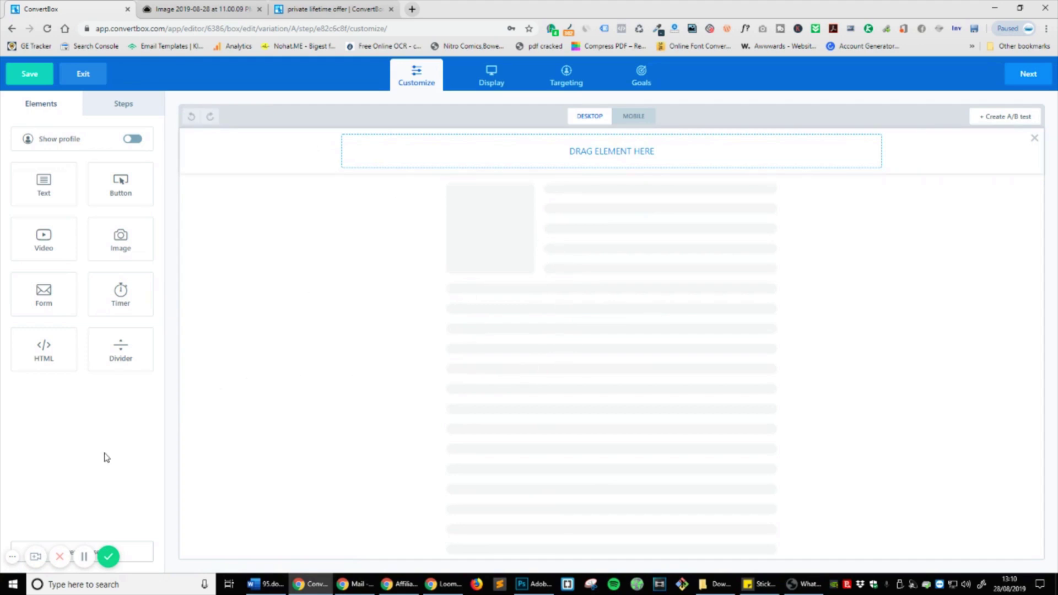
Step: Drag a Video element onto the bar and a Text element above it
{"action": "left_click", "coordinate": [13, 557]}
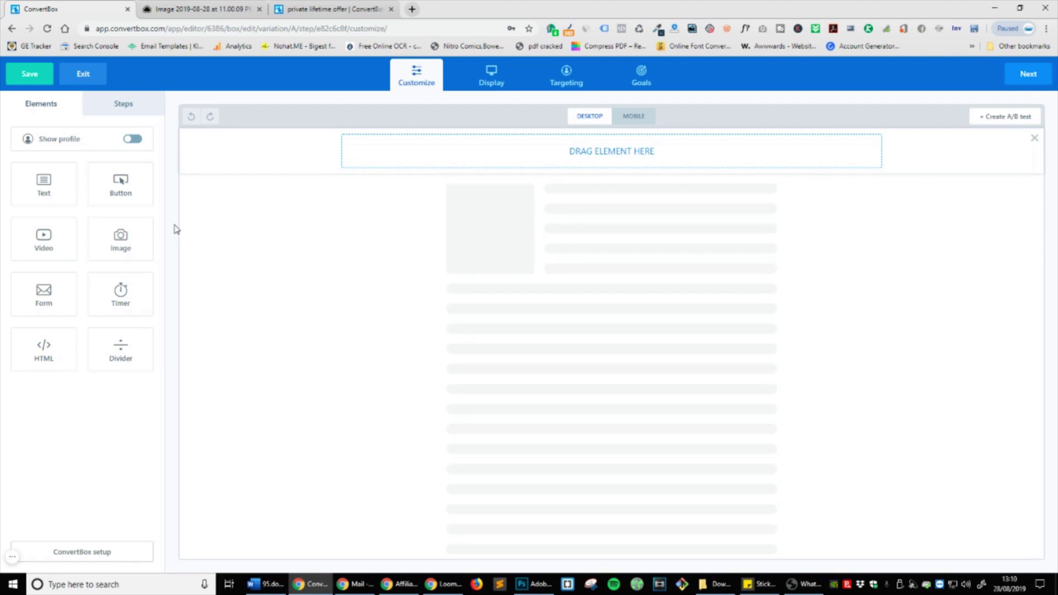
{"action": "left_click_drag", "start_coordinate": [58, 254], "coordinate": [632, 157]}
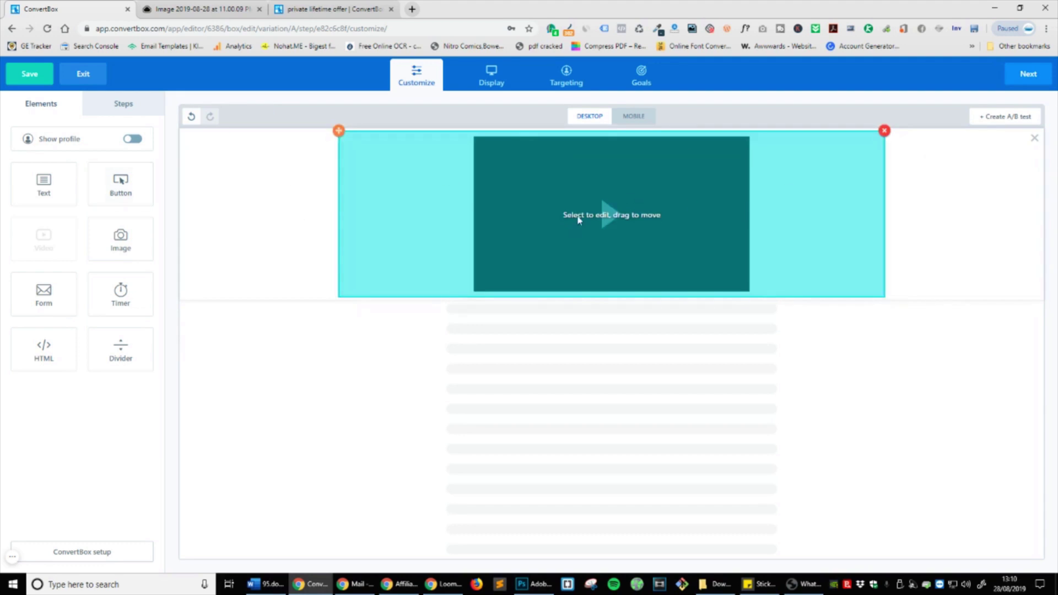
{"action": "left_click_drag", "start_coordinate": [58, 189], "coordinate": [692, 172]}
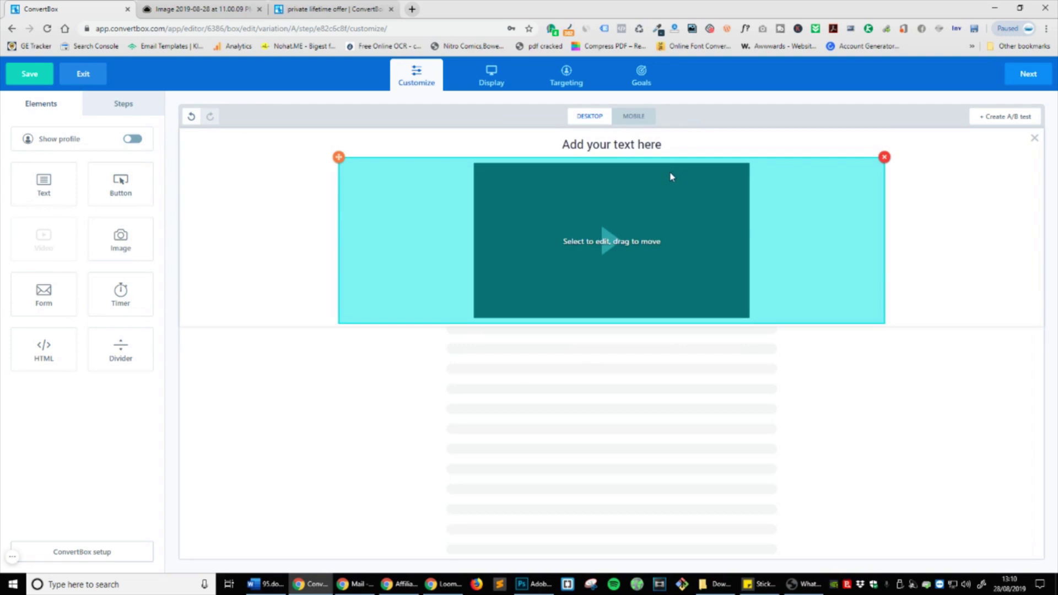
Step: Type the heading 'DISCOUNT TODAY ONLY FOR MY EMAIL SIGNATURE BUSINESS COURSE!' and make it bold
{"action": "left_click", "coordinate": [664, 155]}
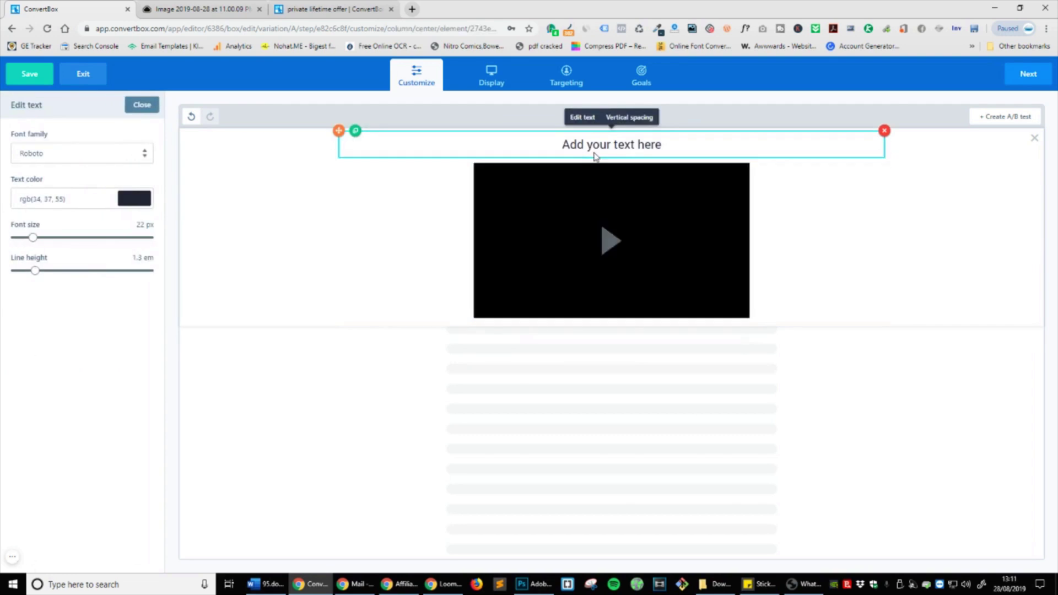
{"action": "left_click", "coordinate": [646, 146]}
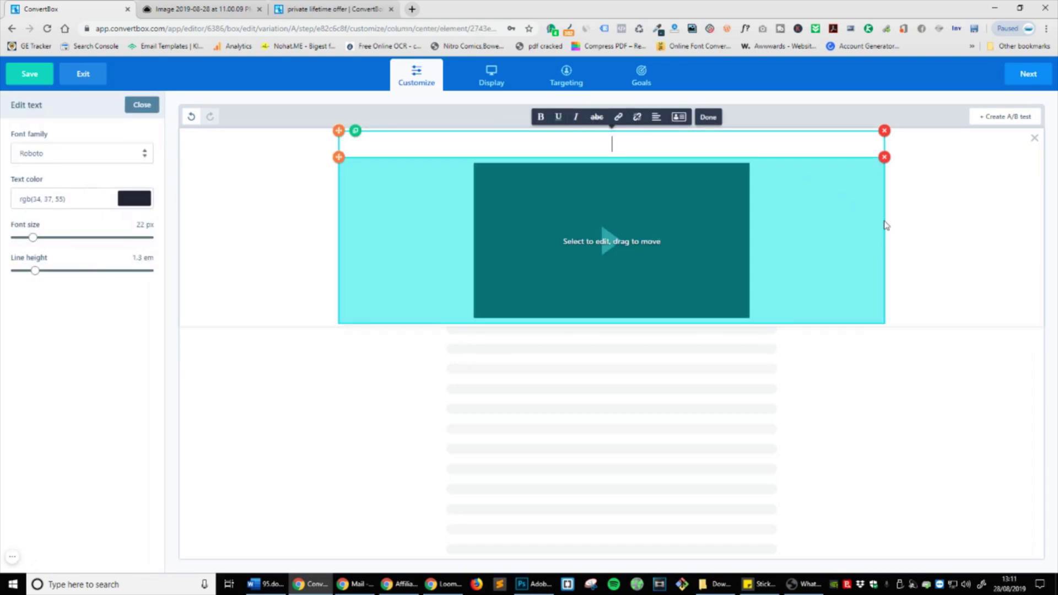
{"action": "left_click", "coordinate": [880, 224]}
{"action": "left_click", "coordinate": [617, 146]}
{"action": "left_click", "coordinate": [704, 147]}
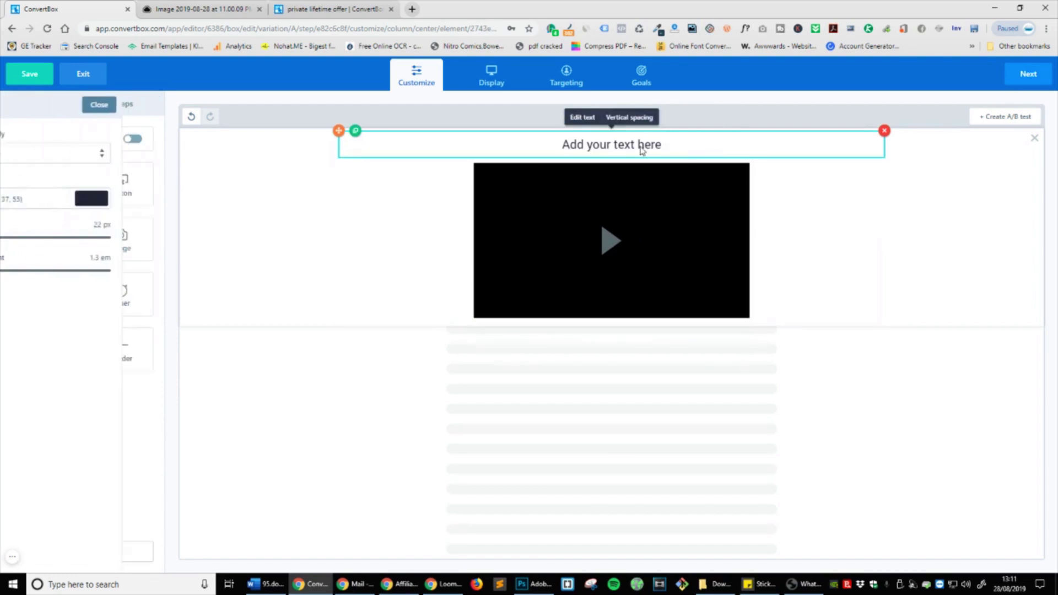
{"action": "left_click", "coordinate": [642, 147]}
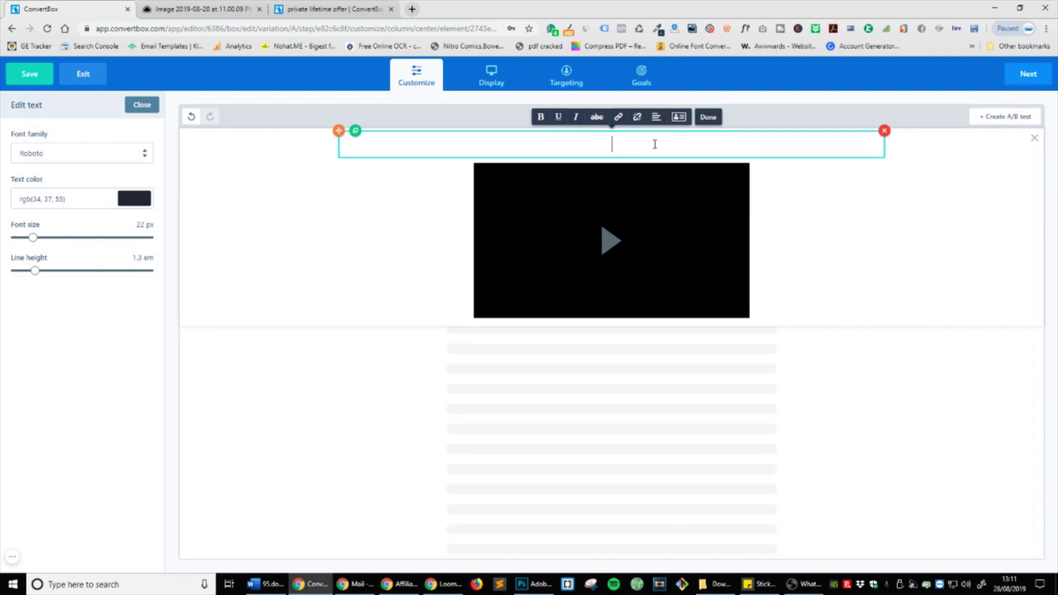
{"action": "type", "text": "SCOUNT TODAY ONLY FOR MY EMAIL SIGNATURE BUSINESS COURSE!"}
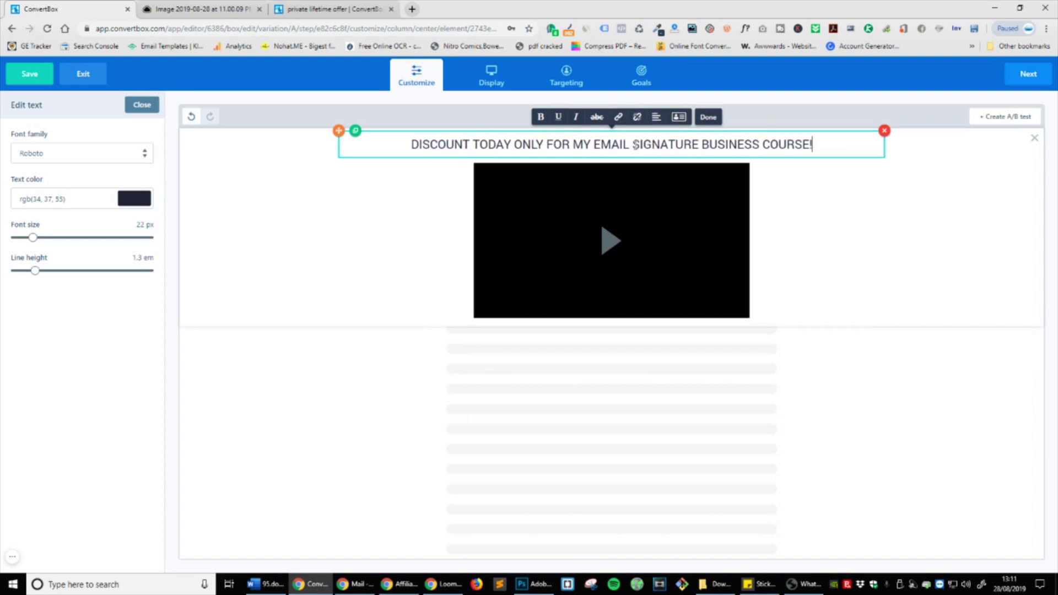
{"action": "key", "text": "ctrl+a"}
{"action": "key", "text": "ctrl+b"}
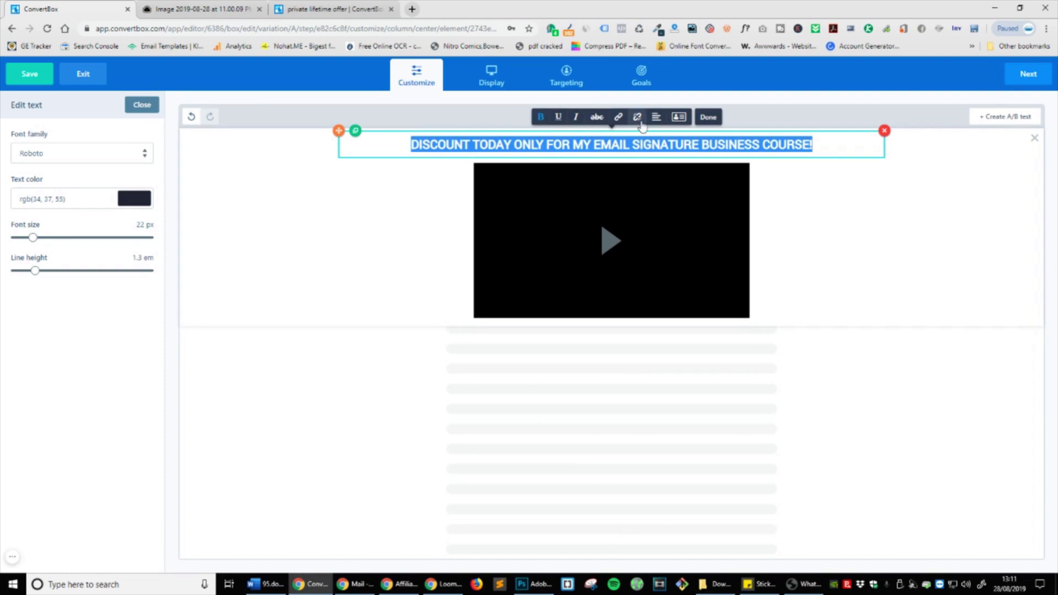
Step: Insert a First Name personalization tag into the heading, then delete it again
{"action": "left_click", "coordinate": [686, 120]}
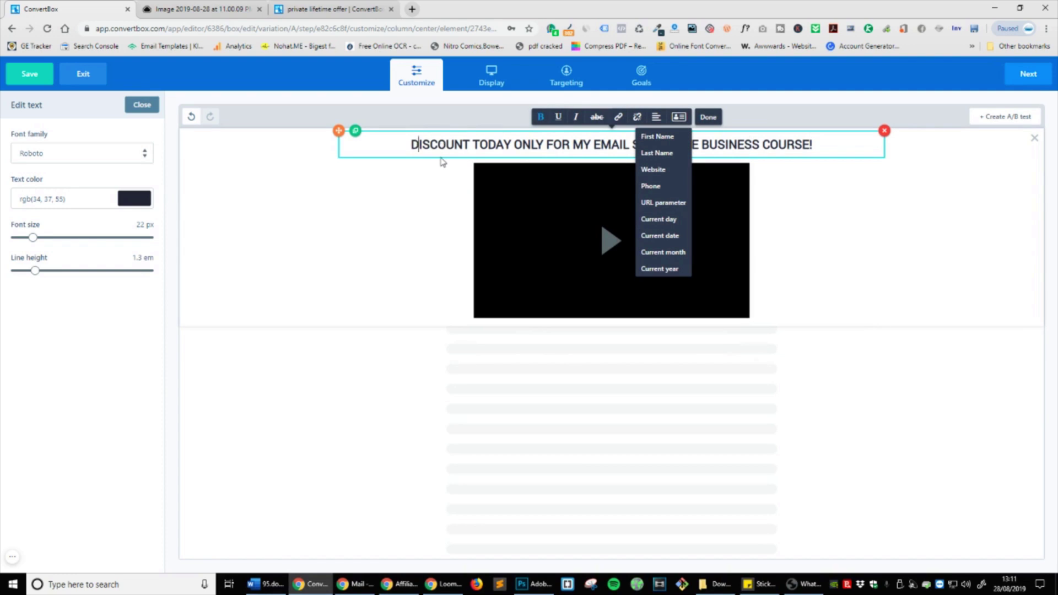
{"action": "left_click", "coordinate": [667, 138]}
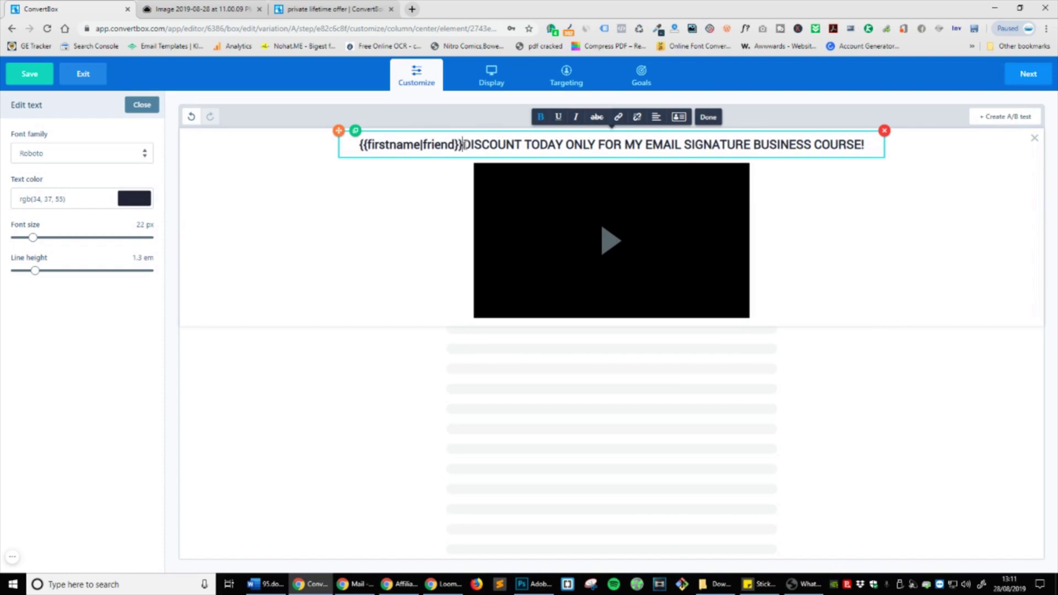
{"action": "left_click_drag", "start_coordinate": [464, 145], "coordinate": [331, 151]}
{"action": "left_click", "coordinate": [472, 146]}
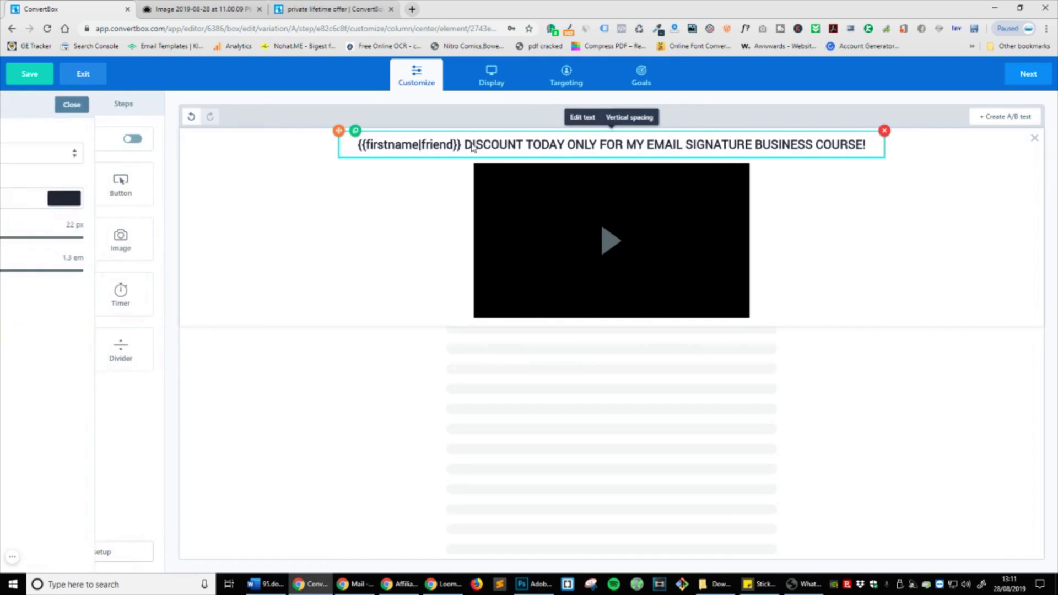
{"action": "left_click", "coordinate": [472, 146]}
{"action": "left_click_drag", "start_coordinate": [464, 145], "coordinate": [356, 145]}
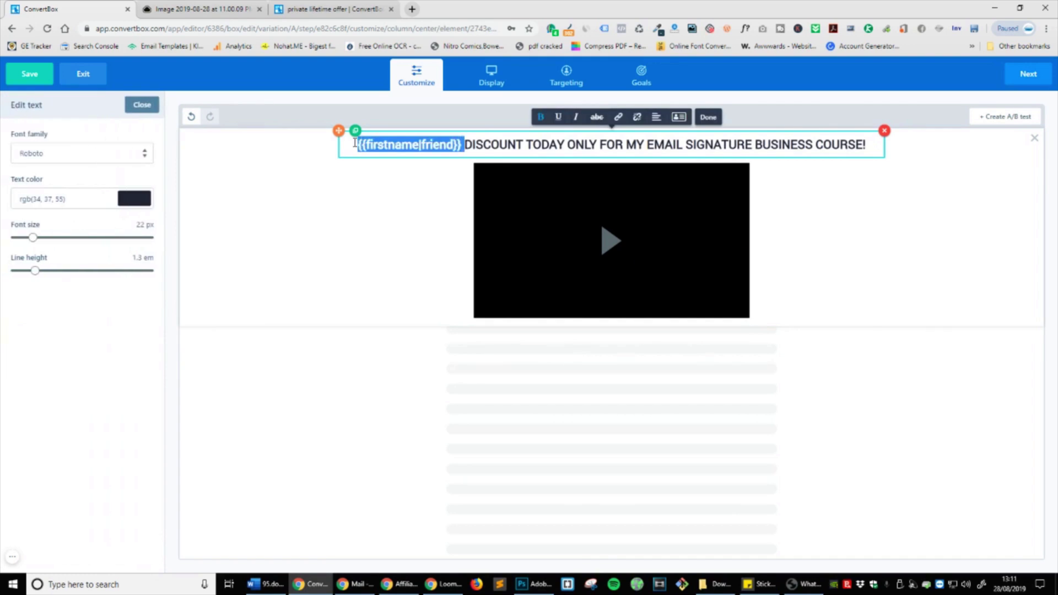
{"action": "left_click", "coordinate": [679, 116]}
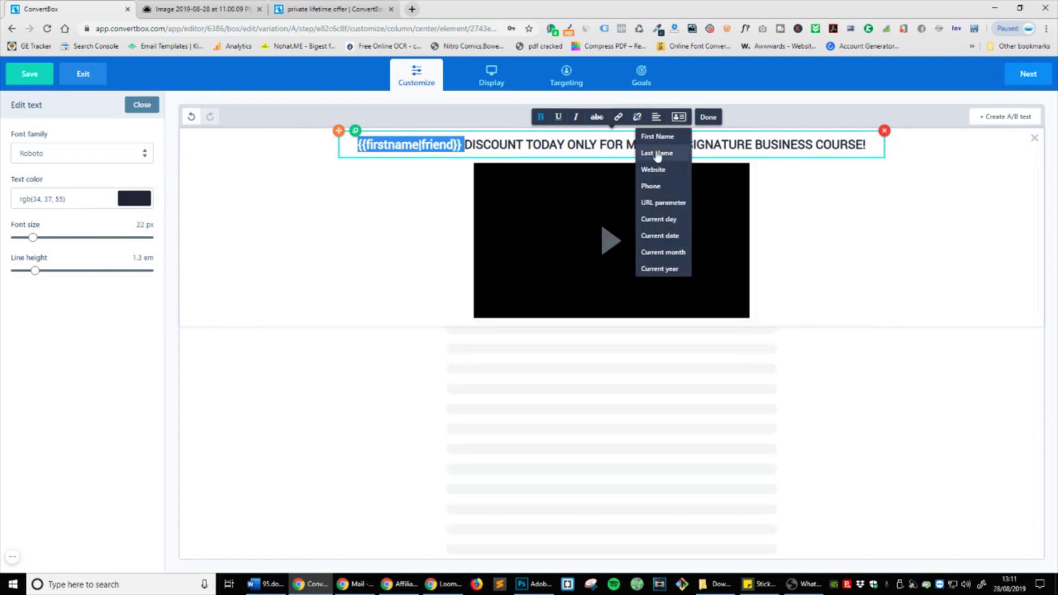
{"action": "double_click", "coordinate": [412, 147]}
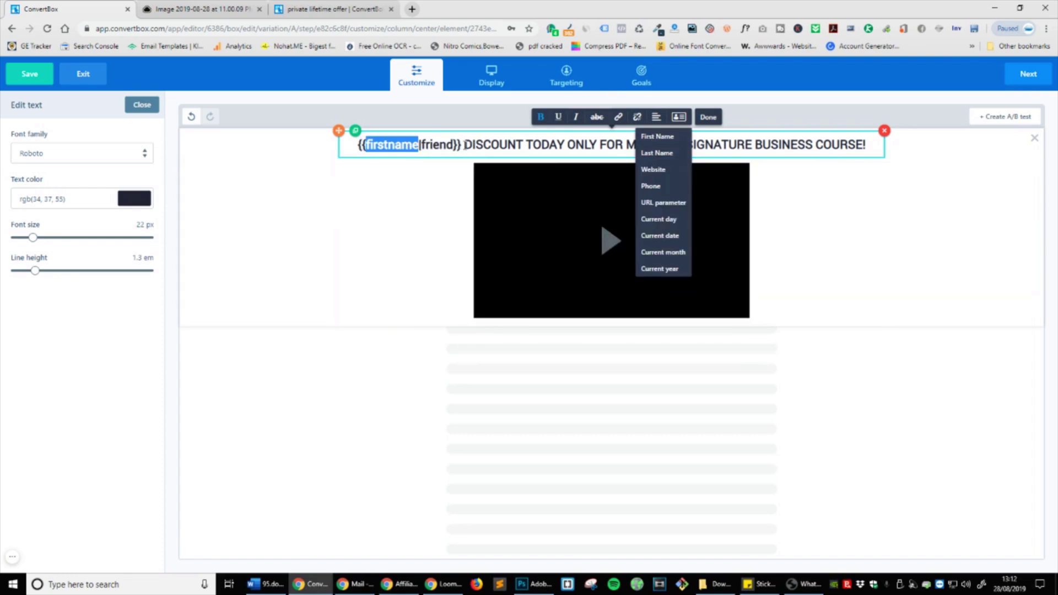
{"action": "left_click_drag", "start_coordinate": [465, 144], "coordinate": [336, 146]}
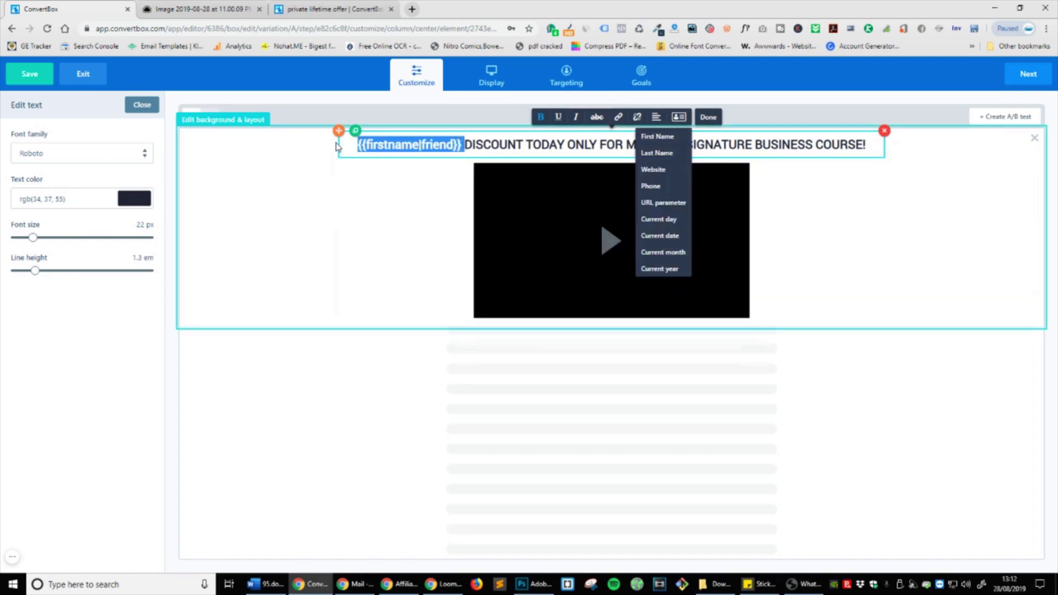
{"action": "left_click", "coordinate": [401, 145]}
{"action": "left_click_drag", "start_coordinate": [464, 144], "coordinate": [362, 147]}
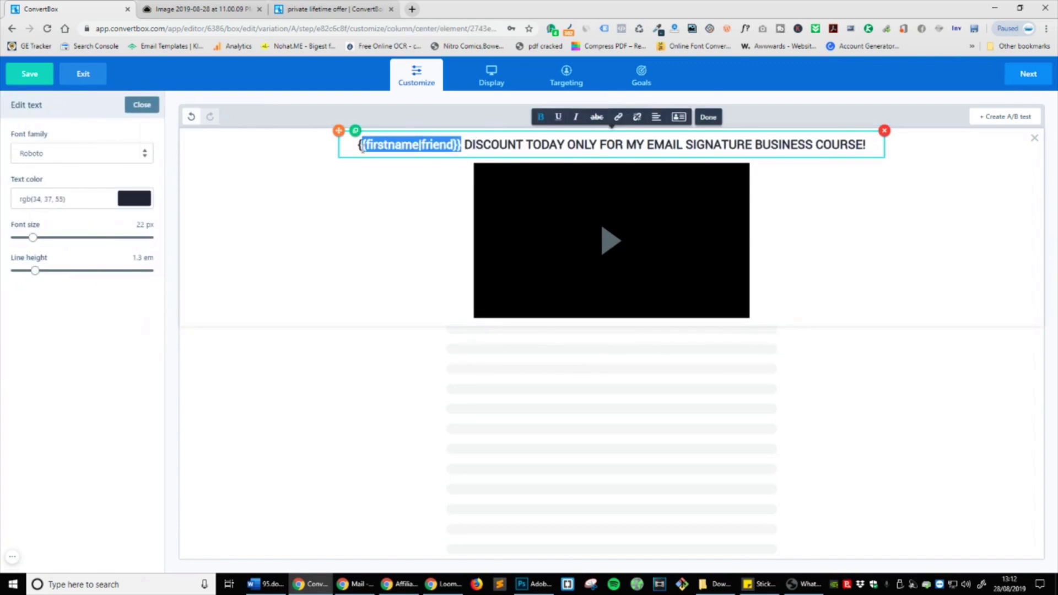
{"action": "key", "text": "BackSpace"}
{"action": "key", "text": "BackSpace"}
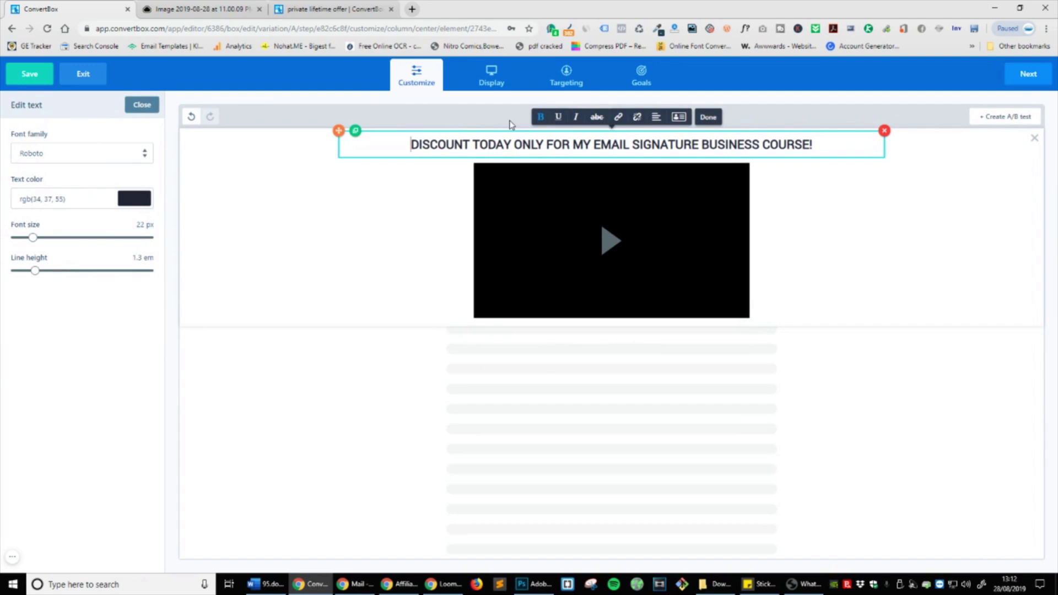
{"action": "left_click", "coordinate": [903, 317]}
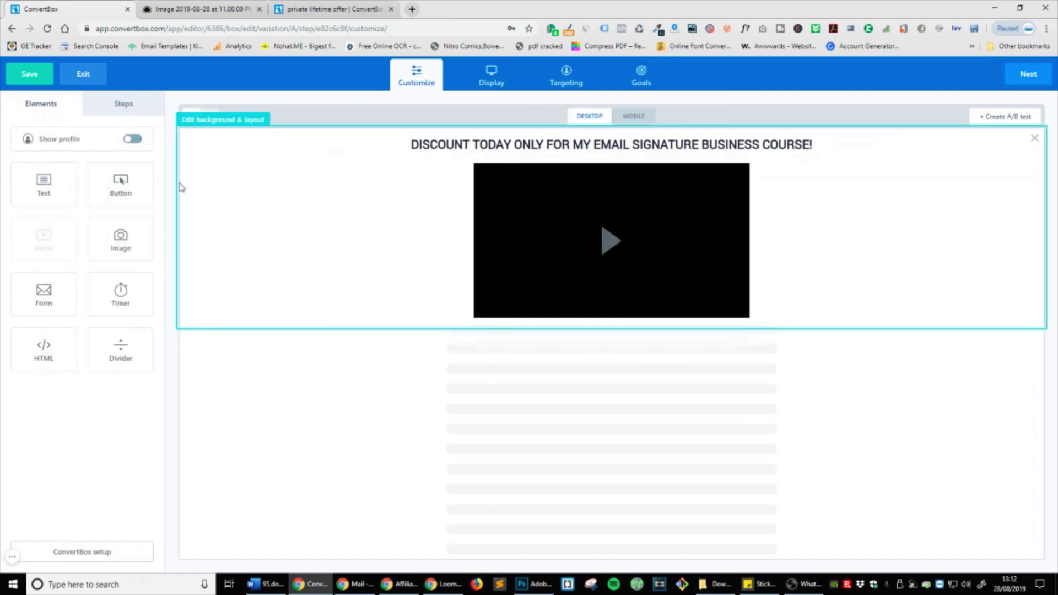
Step: Add a button below the video and a 59-minute countdown timer above it
{"action": "left_click_drag", "start_coordinate": [132, 187], "coordinate": [581, 314]}
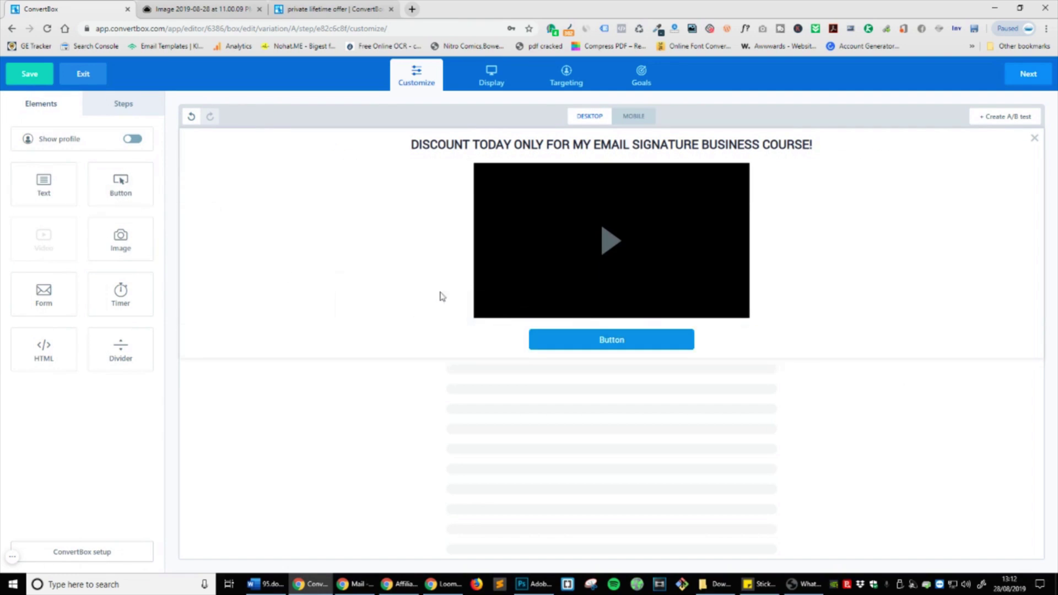
{"action": "left_click_drag", "start_coordinate": [118, 283], "coordinate": [583, 179]}
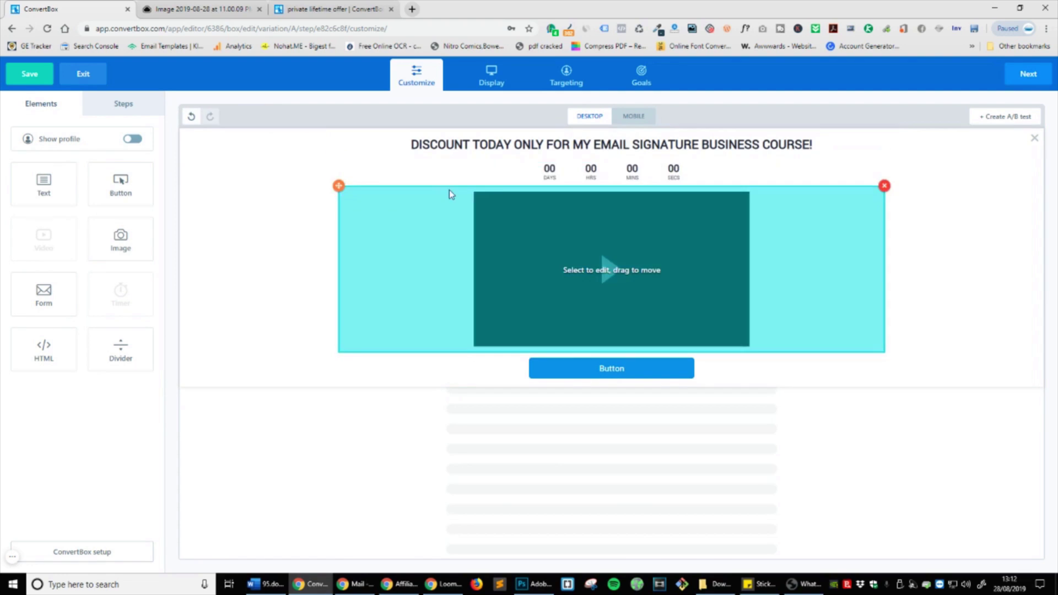
{"action": "left_click", "coordinate": [568, 181]}
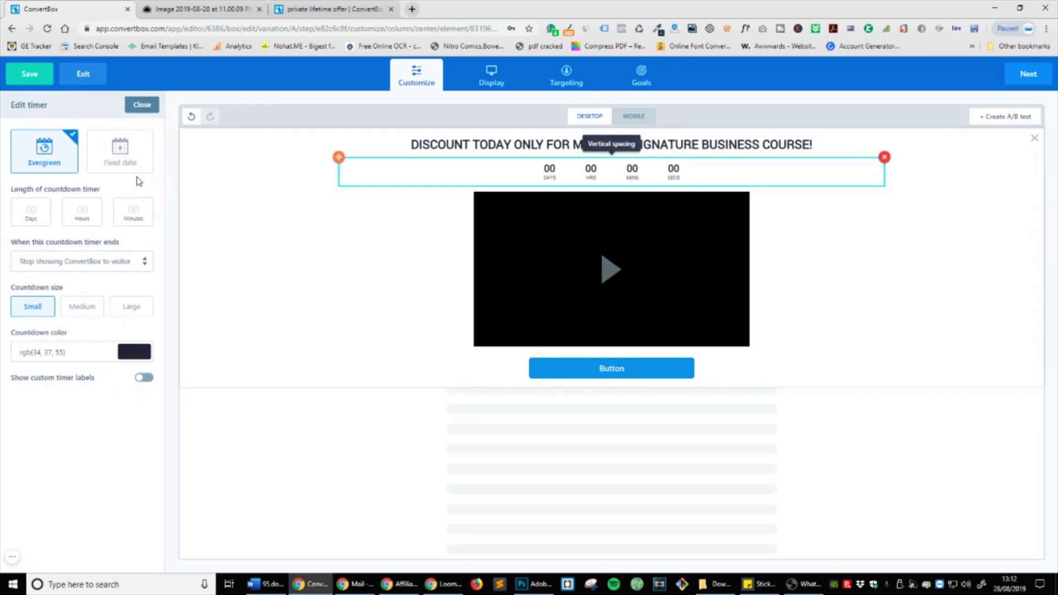
{"action": "left_click", "coordinate": [41, 218]}
{"action": "left_click", "coordinate": [96, 221]}
{"action": "type", "text": "59"}
{"action": "key", "text": "BackSpace"}
{"action": "key", "text": "BackSpace"}
{"action": "type", "text": "59"}
Step: Make the countdown redirect to the contact page URL when it expires
{"action": "left_click", "coordinate": [102, 262]}
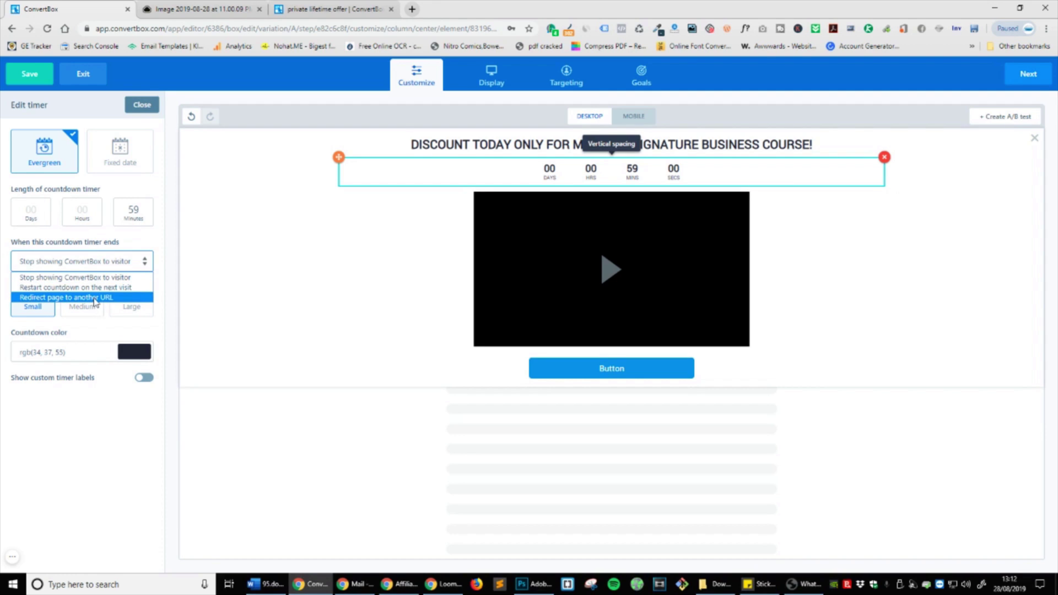
{"action": "left_click", "coordinate": [93, 300]}
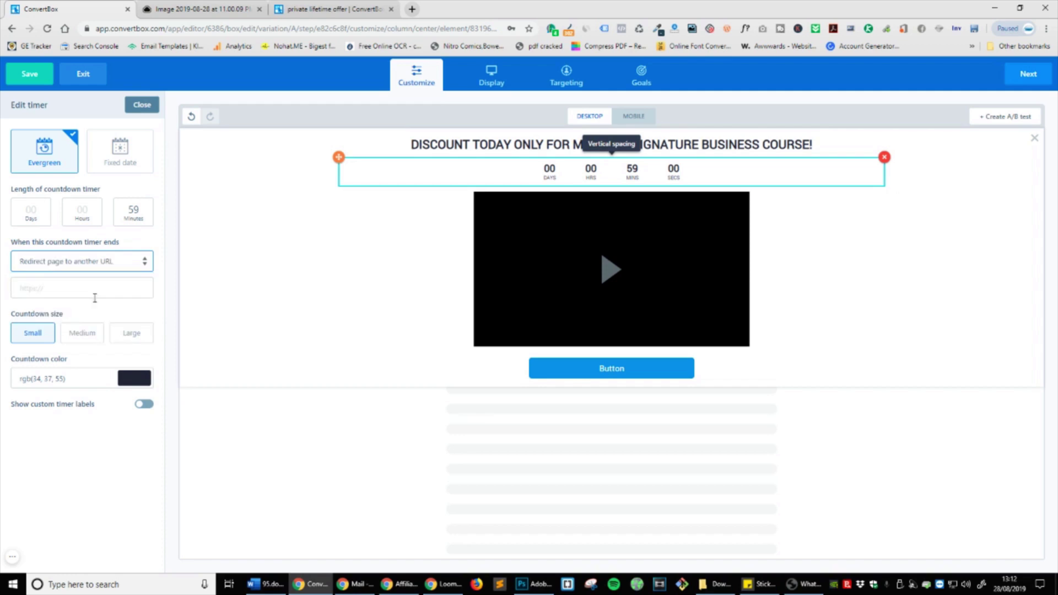
{"action": "mouse_move", "coordinate": [69, 547]}
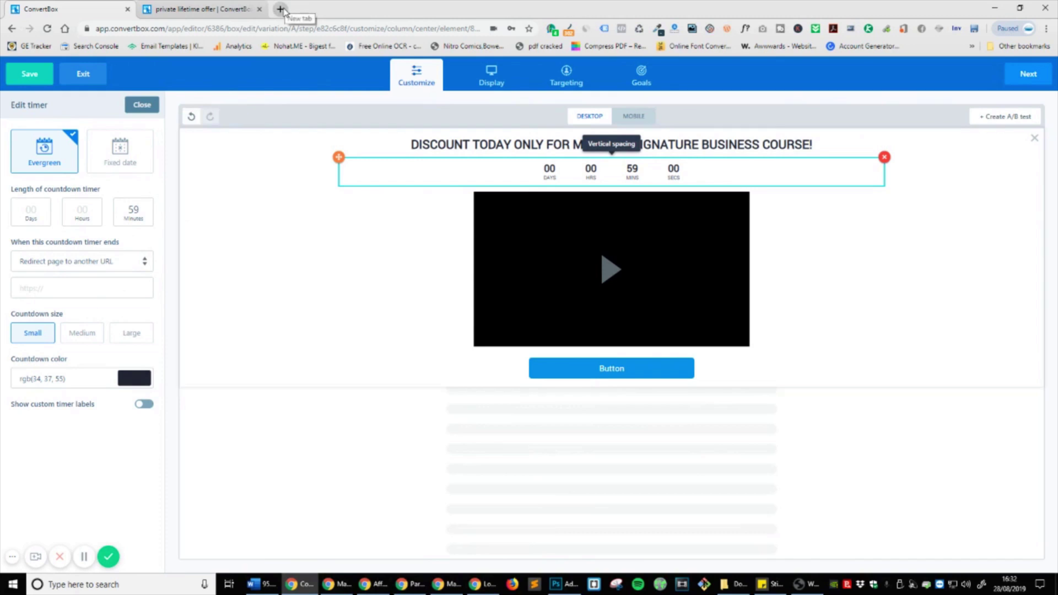
{"action": "left_click", "coordinate": [130, 288]}
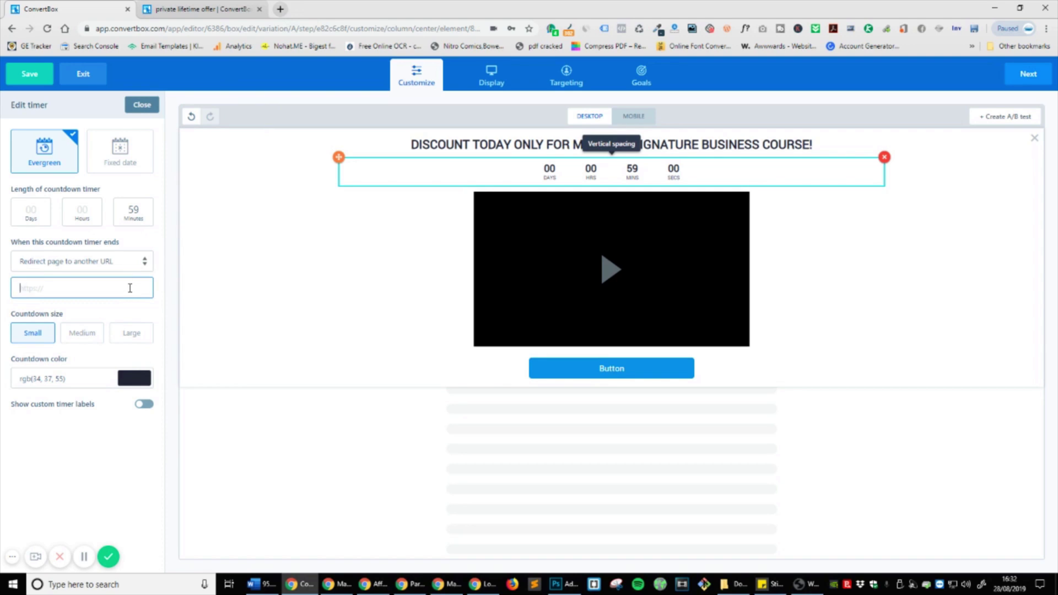
{"action": "type", "text": "martyenglander.com/contact"}
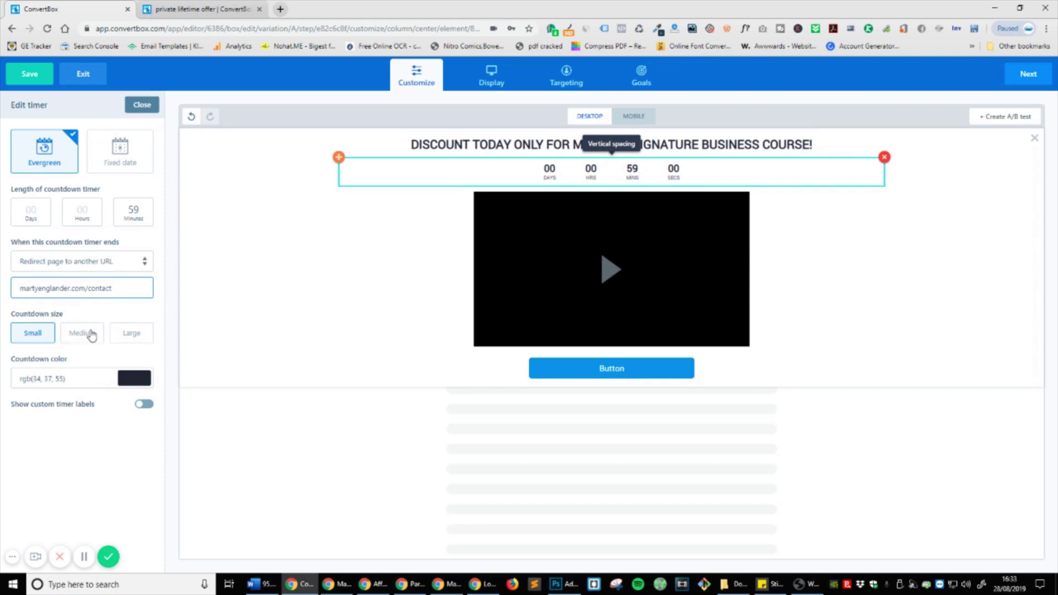
Step: Set the countdown to Large size and experiment with custom timer labels
{"action": "left_click", "coordinate": [85, 332]}
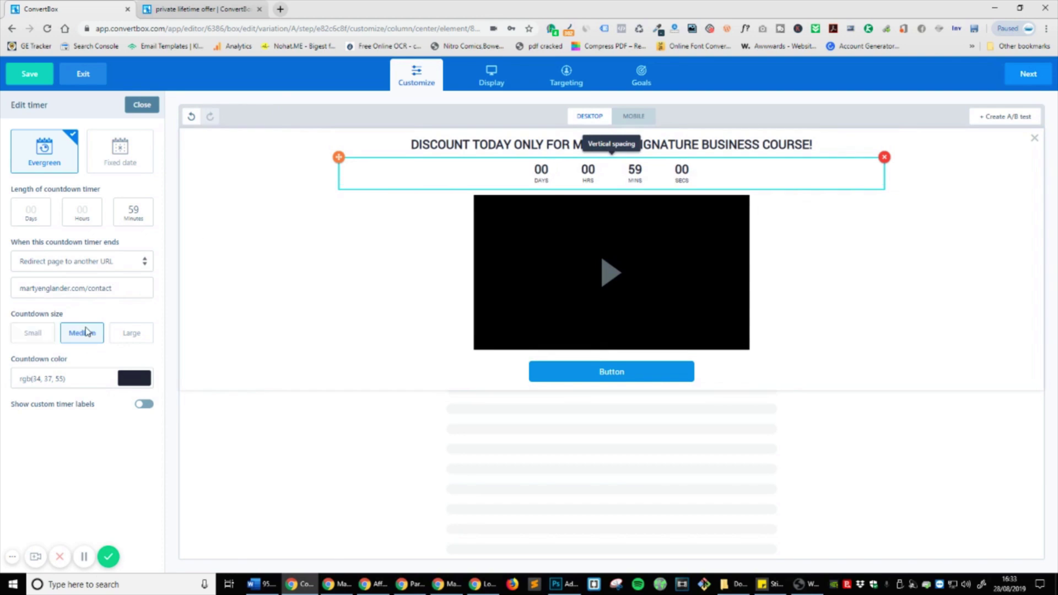
{"action": "left_click", "coordinate": [130, 333]}
{"action": "left_click", "coordinate": [76, 336]}
{"action": "left_click", "coordinate": [147, 336]}
{"action": "left_click", "coordinate": [144, 406]}
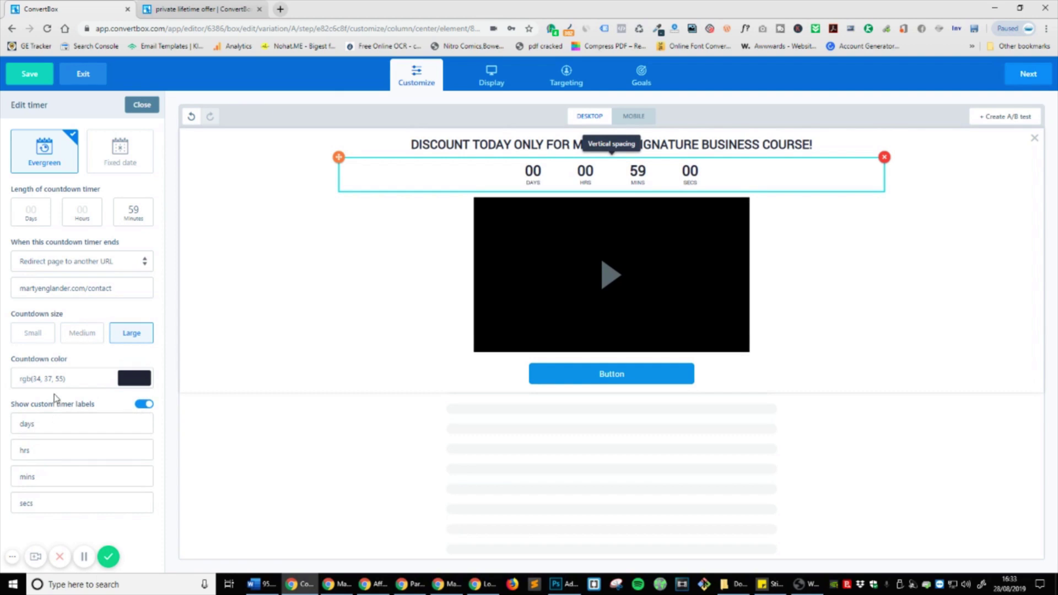
{"action": "double_click", "coordinate": [72, 424]}
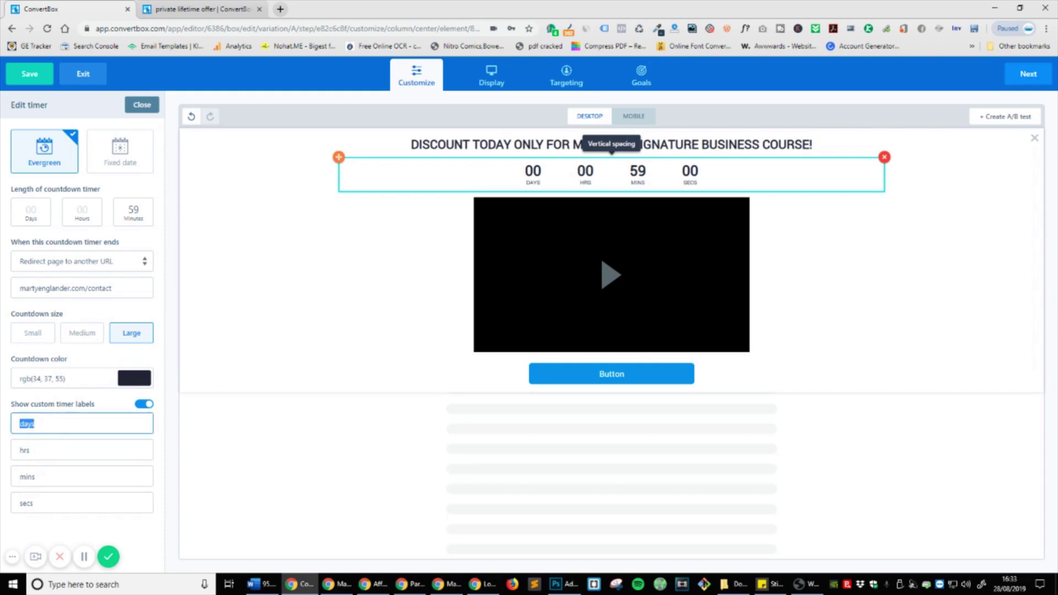
{"action": "key", "text": "BackSpace"}
{"action": "key", "text": "ctrl+z"}
{"action": "type", "text": "M"}
{"action": "type", "text": "DAYS"}
Step: Turn off custom timer labels and set the countdown digits to red rgb(188, 83, 83)
{"action": "left_click", "coordinate": [146, 404]}
{"action": "left_click", "coordinate": [126, 379]}
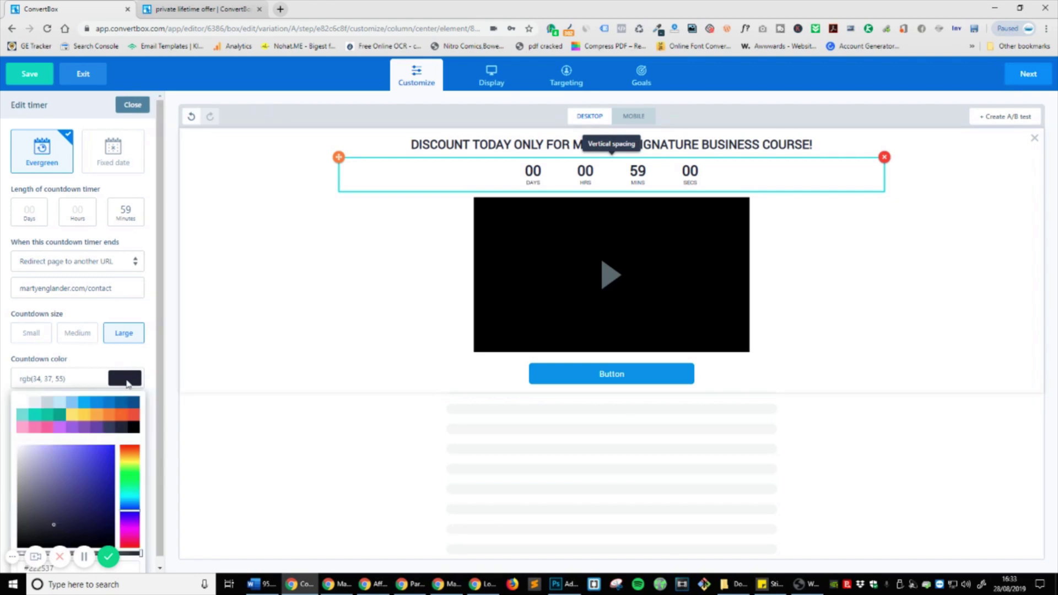
{"action": "left_click_drag", "start_coordinate": [130, 502], "coordinate": [130, 444]}
{"action": "left_click", "coordinate": [86, 479]}
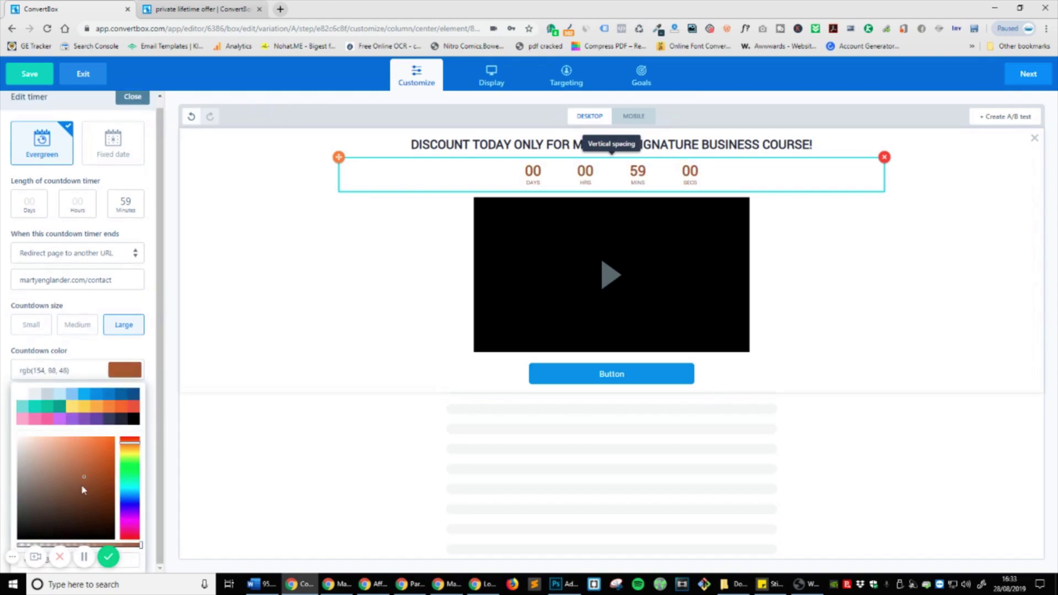
{"action": "left_click", "coordinate": [108, 442]}
{"action": "left_click", "coordinate": [134, 420]}
{"action": "left_click", "coordinate": [89, 408]}
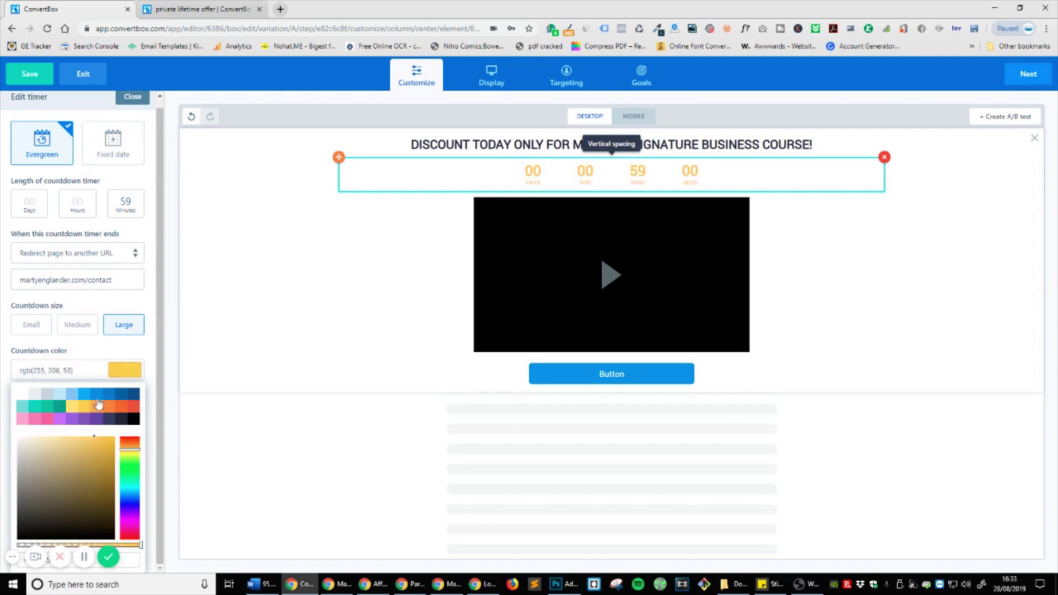
{"action": "left_click", "coordinate": [89, 420]}
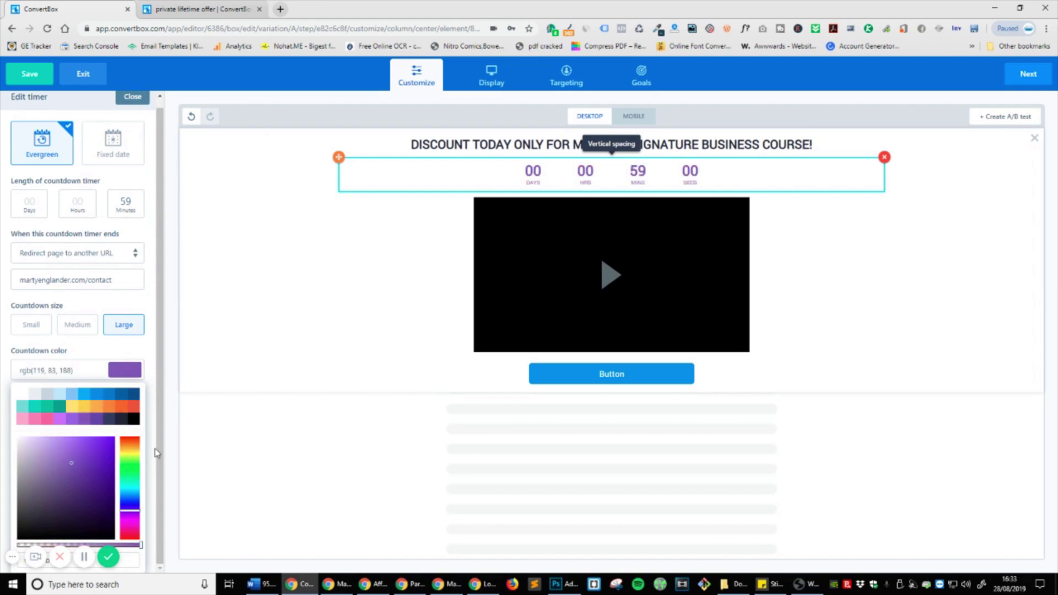
{"action": "left_click_drag", "start_coordinate": [138, 459], "coordinate": [137, 422]}
{"action": "left_click", "coordinate": [132, 378]}
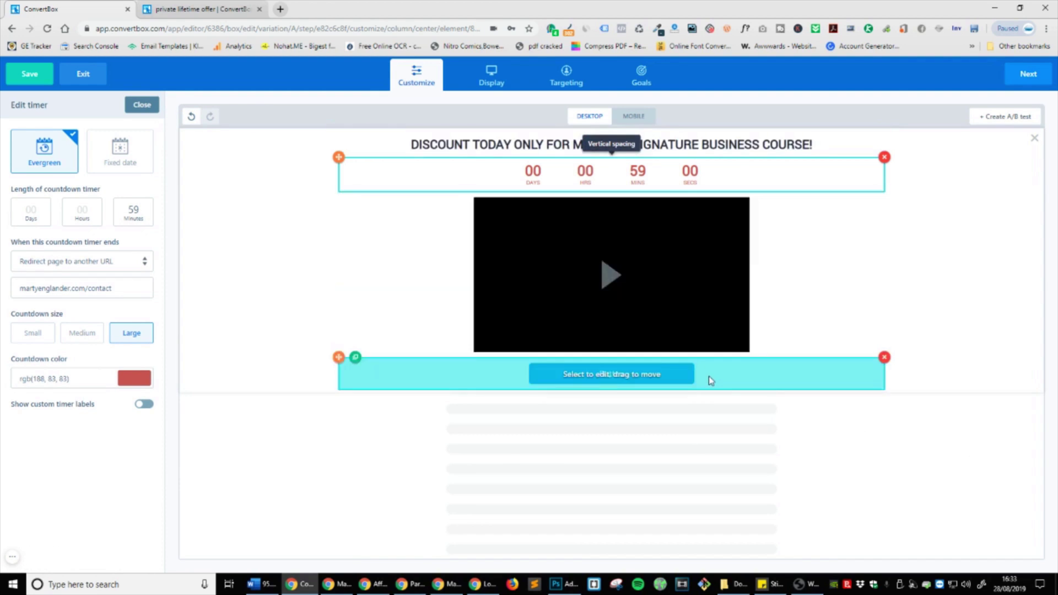
Step: Set the button action to Link to a webpage with the discount page URL
{"action": "left_click", "coordinate": [709, 378]}
{"action": "left_click", "coordinate": [61, 187]}
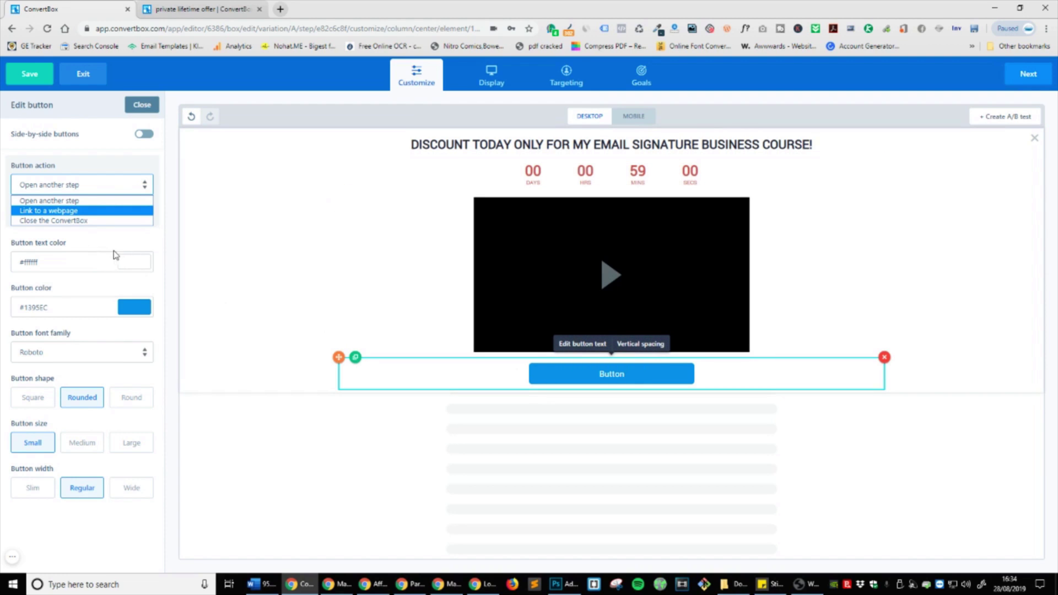
{"action": "left_click", "coordinate": [89, 204]}
{"action": "left_click", "coordinate": [110, 214]}
{"action": "left_click", "coordinate": [110, 214]}
{"action": "left_click", "coordinate": [111, 215]}
{"action": "left_click", "coordinate": [111, 214]}
{"action": "left_click", "coordinate": [102, 186]}
{"action": "left_click", "coordinate": [83, 213]}
{"action": "left_click", "coordinate": [91, 210]}
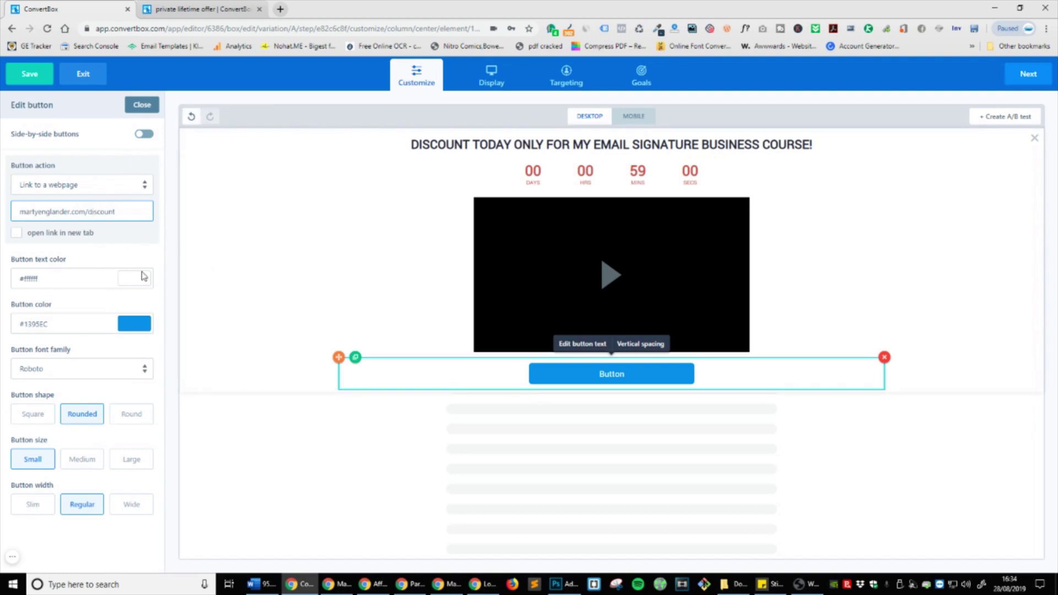
Step: Make the button orange rgb(236, 102, 19) with rounded shape, Large size and Wide width
{"action": "left_click", "coordinate": [133, 324]}
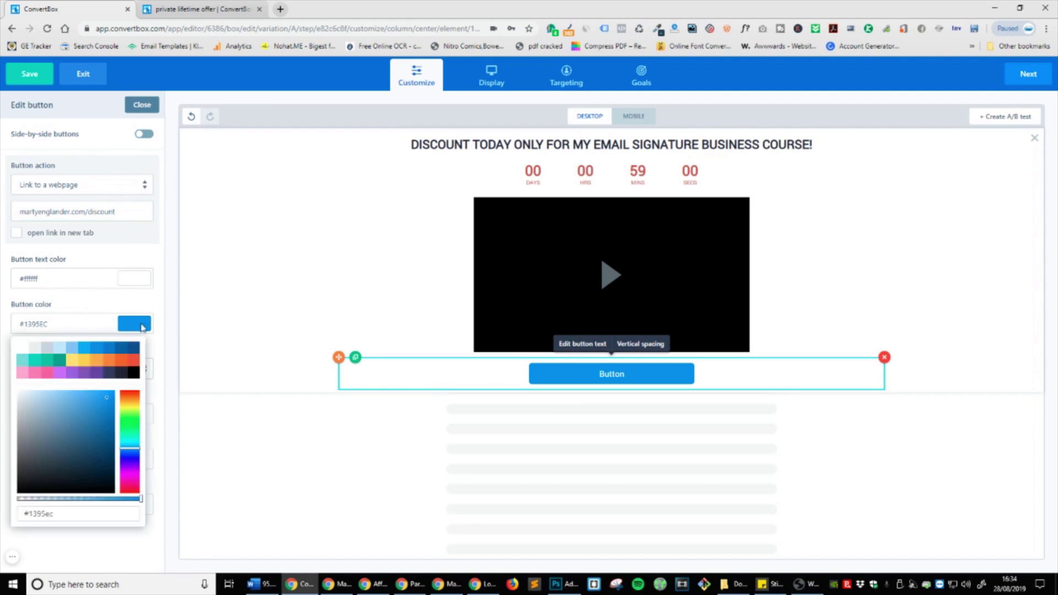
{"action": "left_click_drag", "start_coordinate": [135, 428], "coordinate": [135, 400]}
{"action": "left_click", "coordinate": [88, 309]}
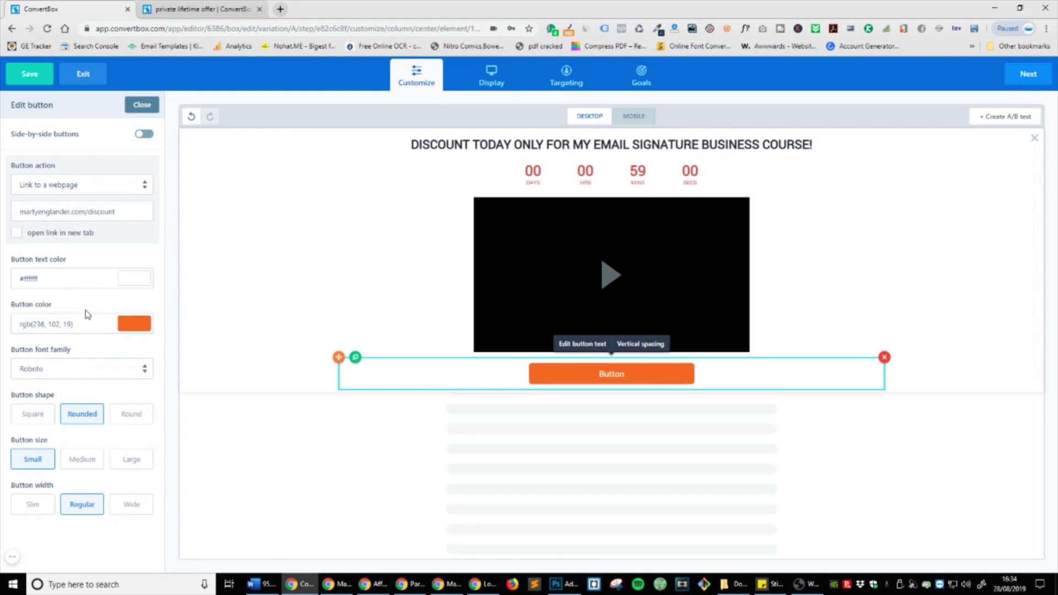
{"action": "left_click", "coordinate": [144, 422]}
{"action": "left_click", "coordinate": [43, 421]}
{"action": "left_click", "coordinate": [84, 419]}
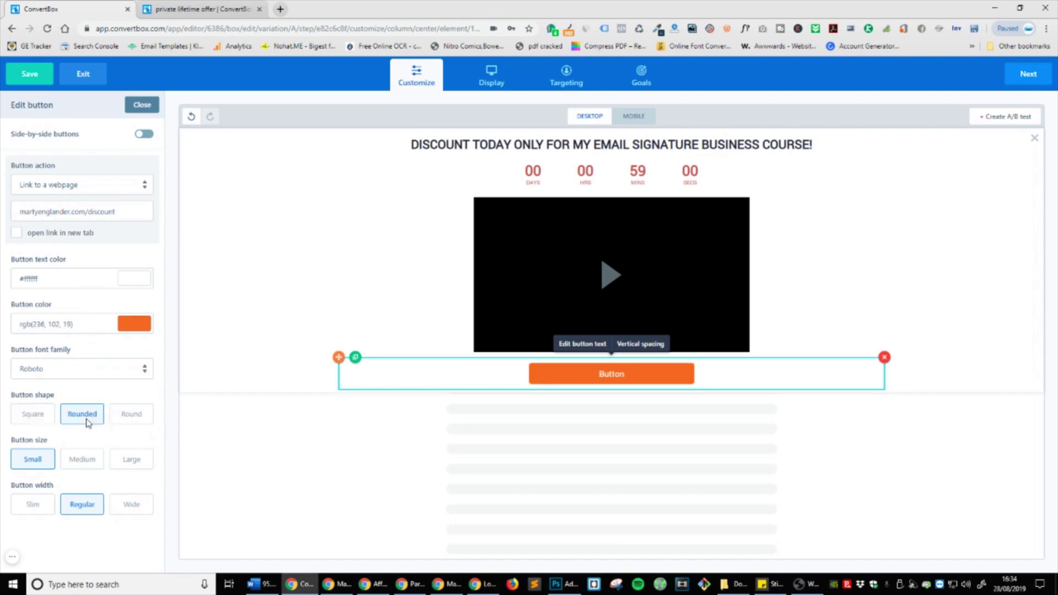
{"action": "left_click", "coordinate": [126, 466]}
{"action": "left_click", "coordinate": [127, 512]}
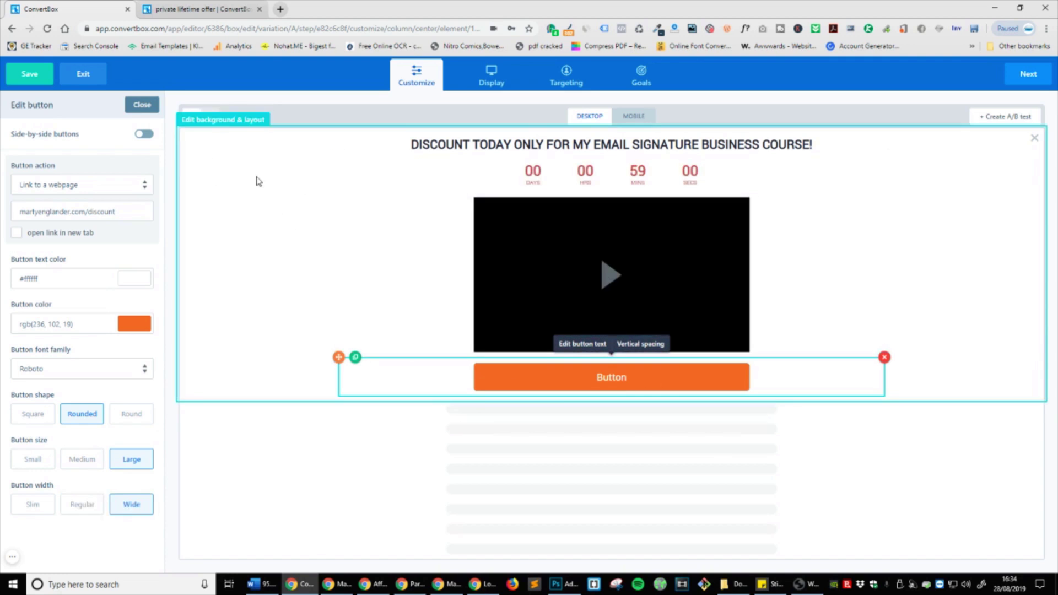
Step: Switch the bar to a centred two-column layout and move the headline into the right column
{"action": "left_click", "coordinate": [252, 183]}
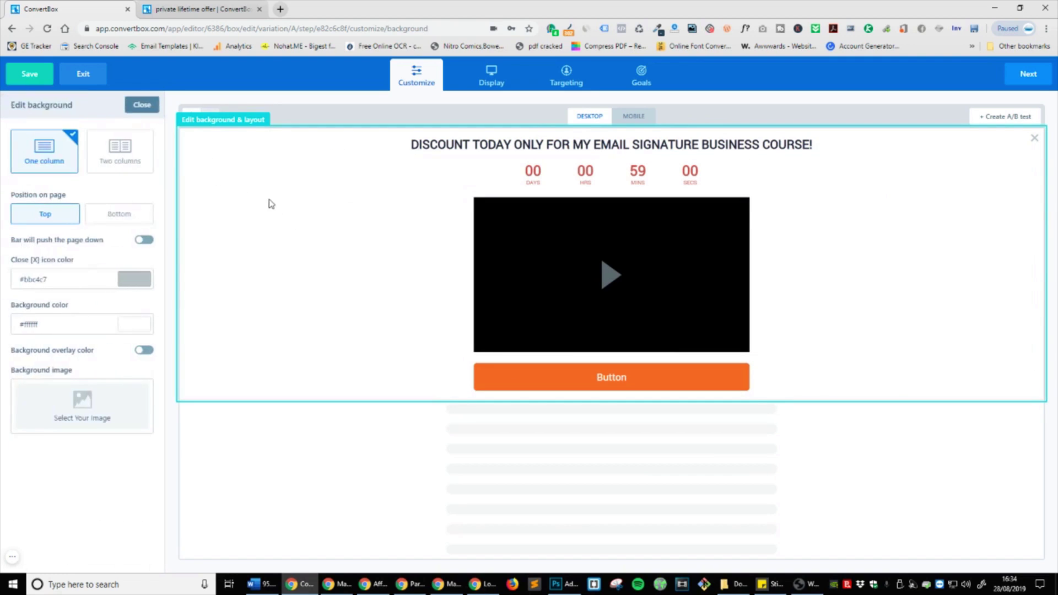
{"action": "left_click", "coordinate": [126, 159]}
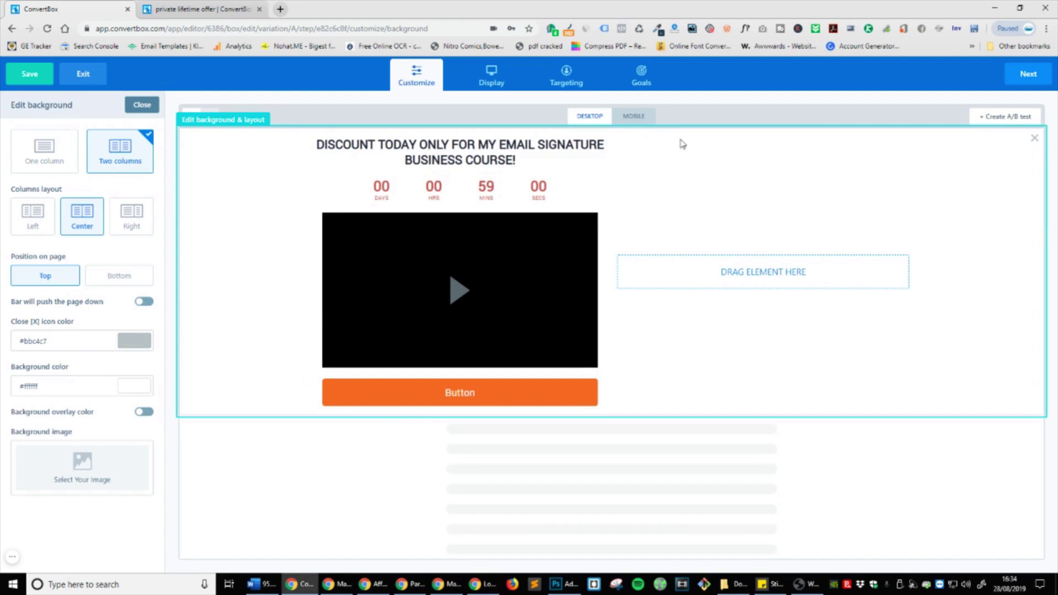
{"action": "left_click_drag", "start_coordinate": [319, 138], "coordinate": [689, 259]}
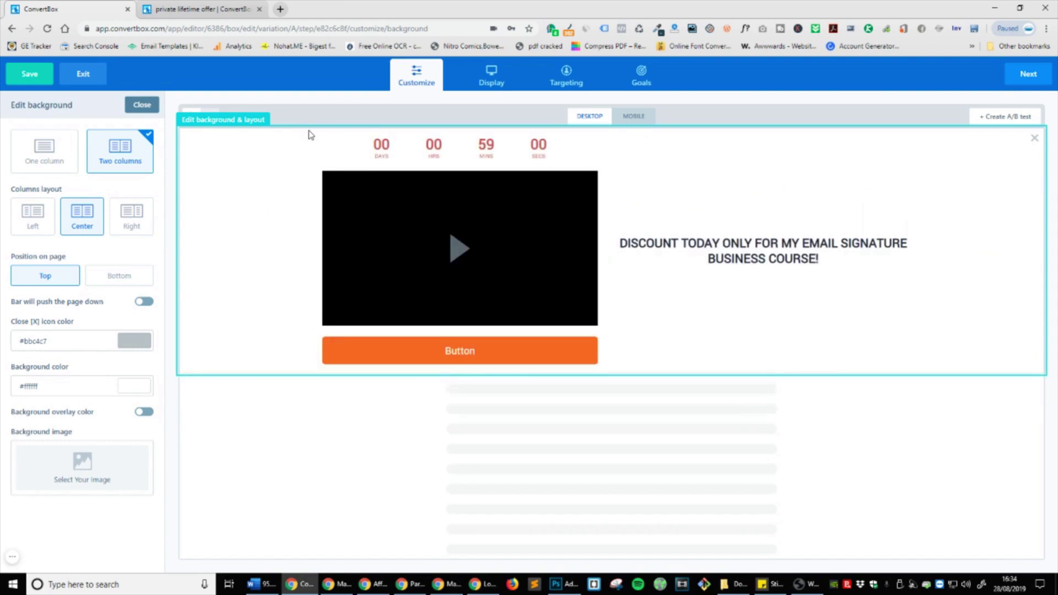
{"action": "left_click", "coordinate": [133, 215]}
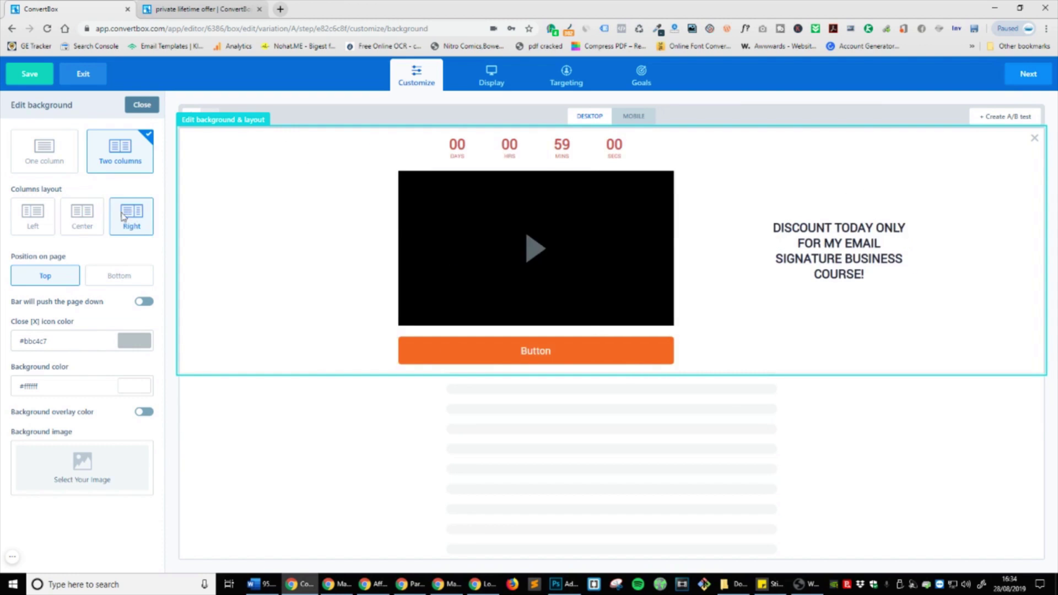
{"action": "left_click", "coordinate": [94, 218]}
{"action": "left_click", "coordinate": [36, 221]}
{"action": "left_click", "coordinate": [83, 219]}
{"action": "left_click", "coordinate": [127, 219]}
{"action": "left_click", "coordinate": [83, 219]}
{"action": "left_click", "coordinate": [32, 220]}
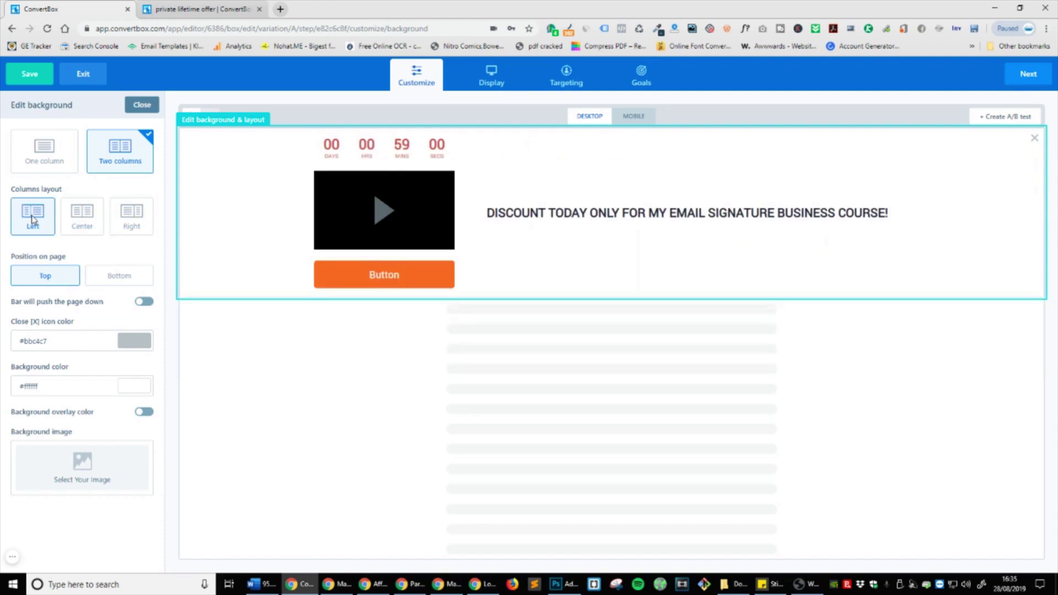
{"action": "left_click", "coordinate": [81, 218]}
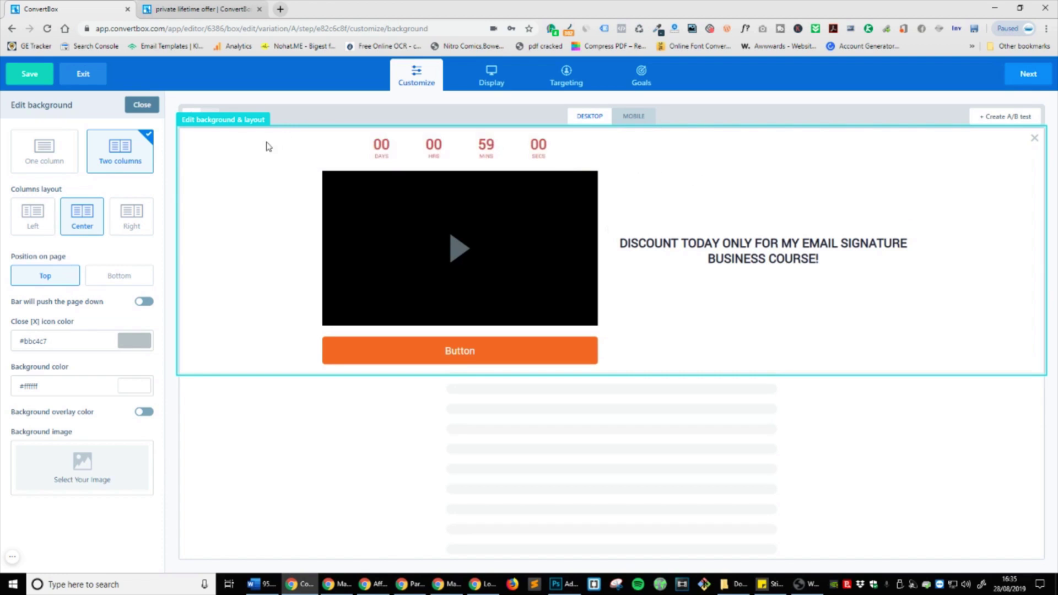
Step: Move the countdown and button into the right column and keep the bar at the page top
{"action": "left_click_drag", "start_coordinate": [309, 135], "coordinate": [777, 255]}
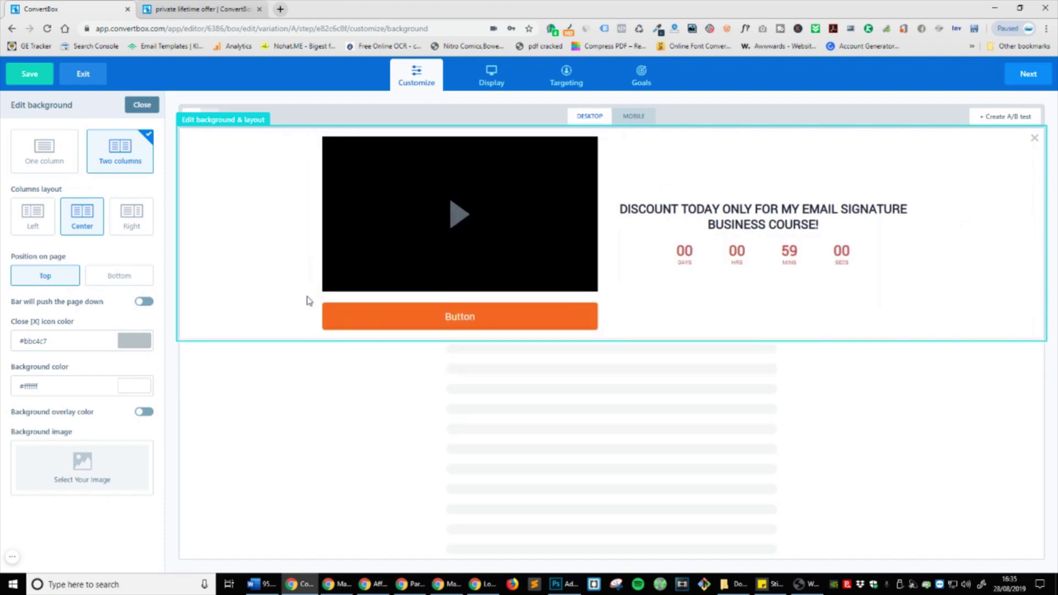
{"action": "left_click_drag", "start_coordinate": [310, 297], "coordinate": [651, 258]}
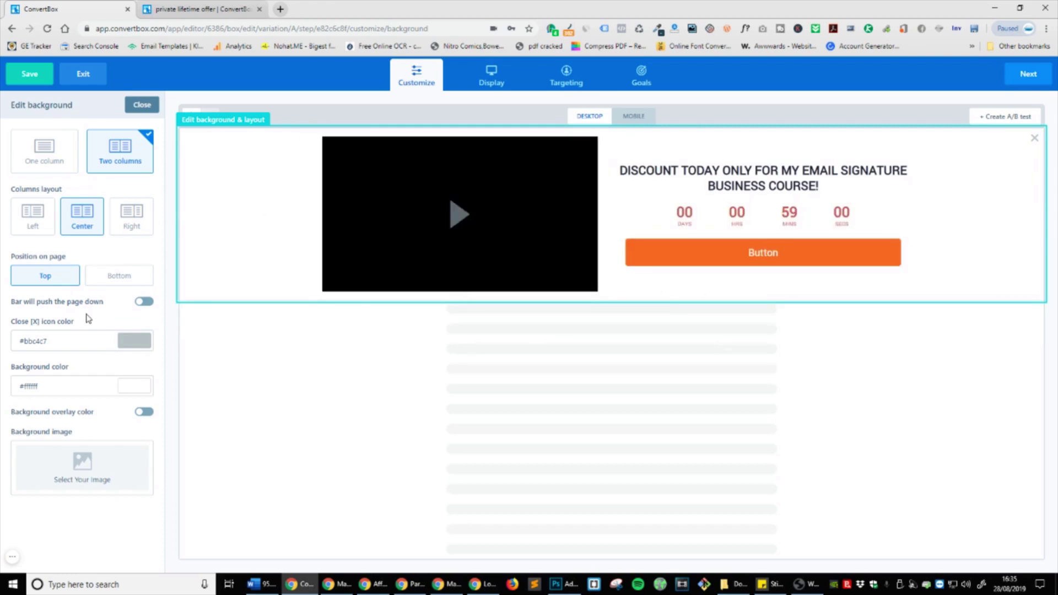
{"action": "left_click", "coordinate": [144, 302]}
{"action": "left_click", "coordinate": [125, 282]}
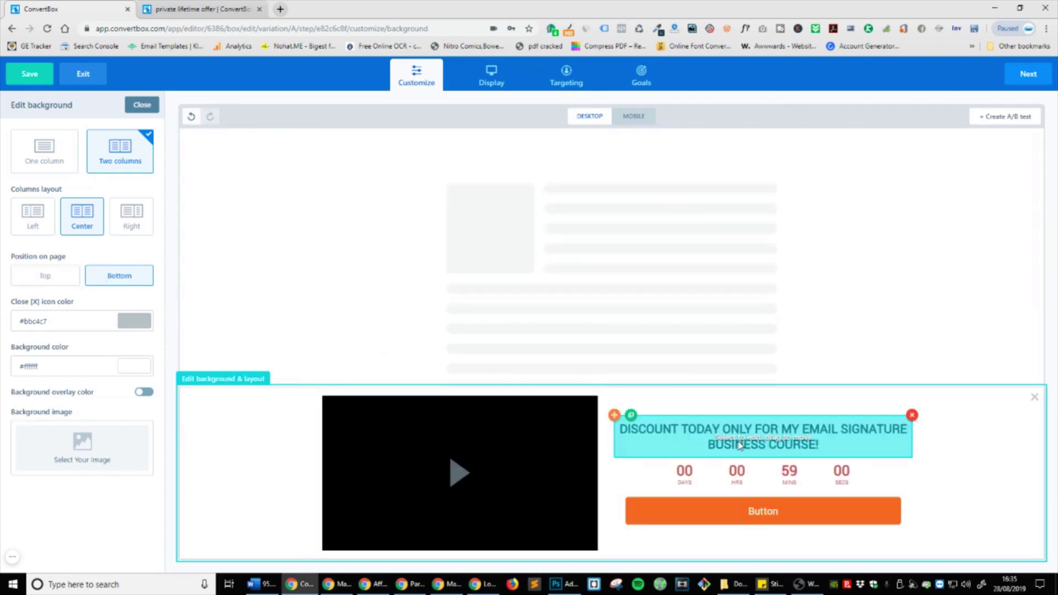
{"action": "left_click", "coordinate": [72, 281]}
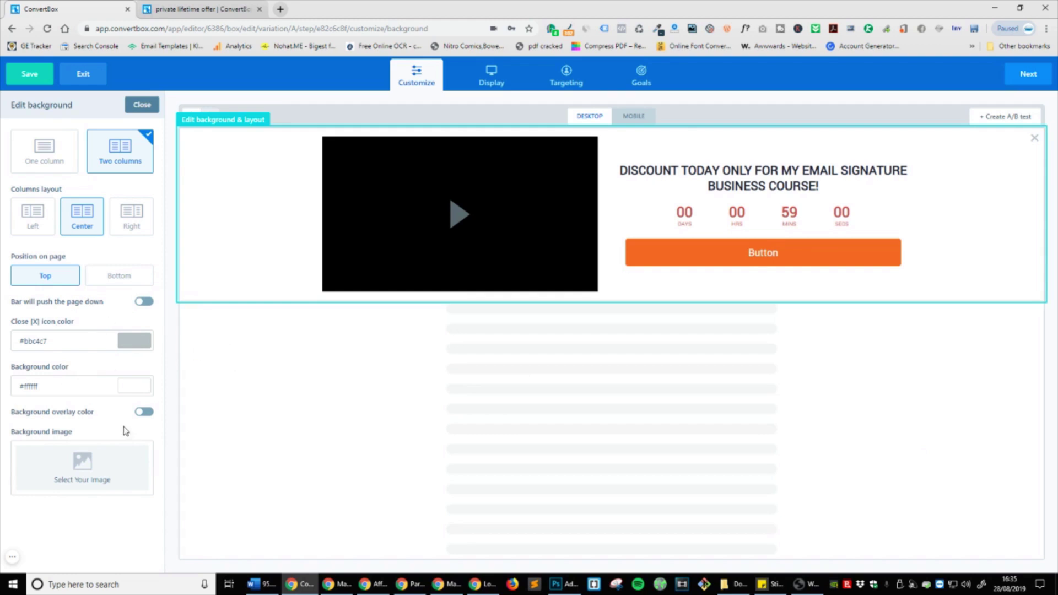
Step: Give the bar a yellow rgb(255, 208, 53) background overlay and switch to the mobile preview
{"action": "left_click", "coordinate": [146, 412]}
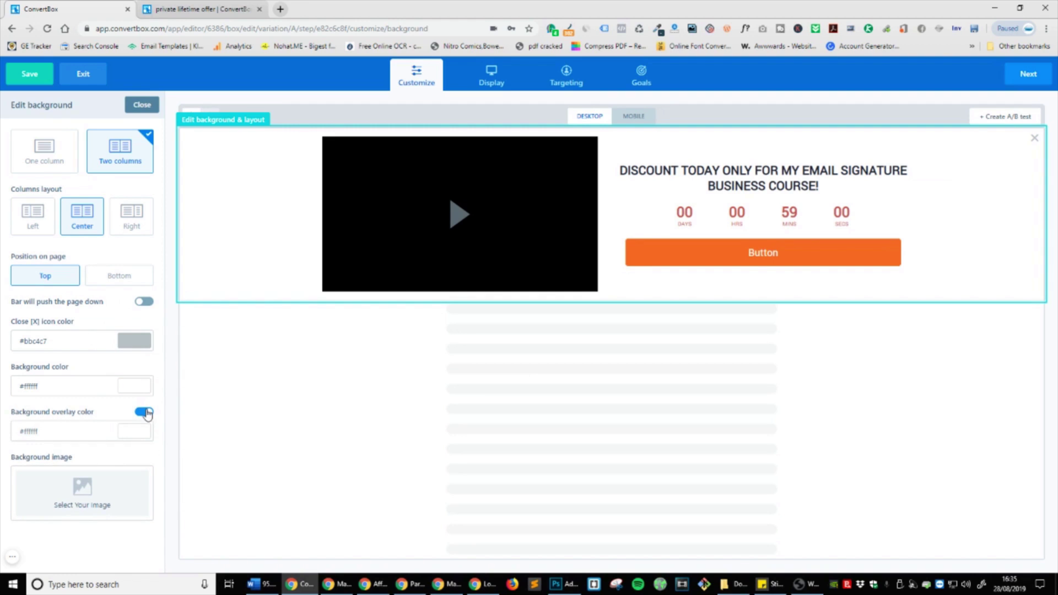
{"action": "left_click", "coordinate": [141, 434]}
{"action": "left_click", "coordinate": [113, 472]}
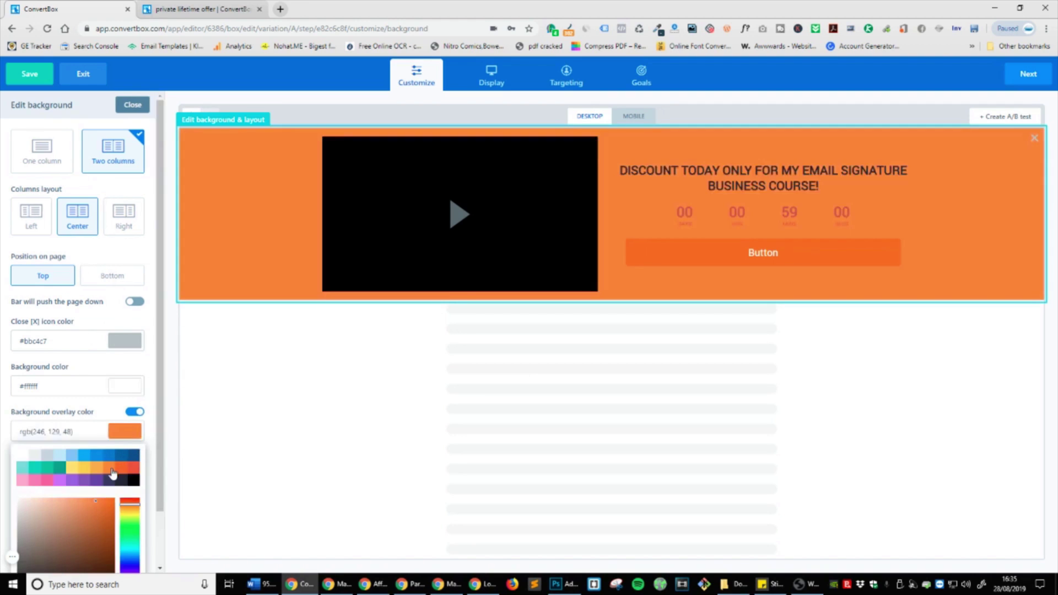
{"action": "left_click", "coordinate": [132, 468]}
{"action": "left_click", "coordinate": [96, 480]}
{"action": "left_click", "coordinate": [75, 468]}
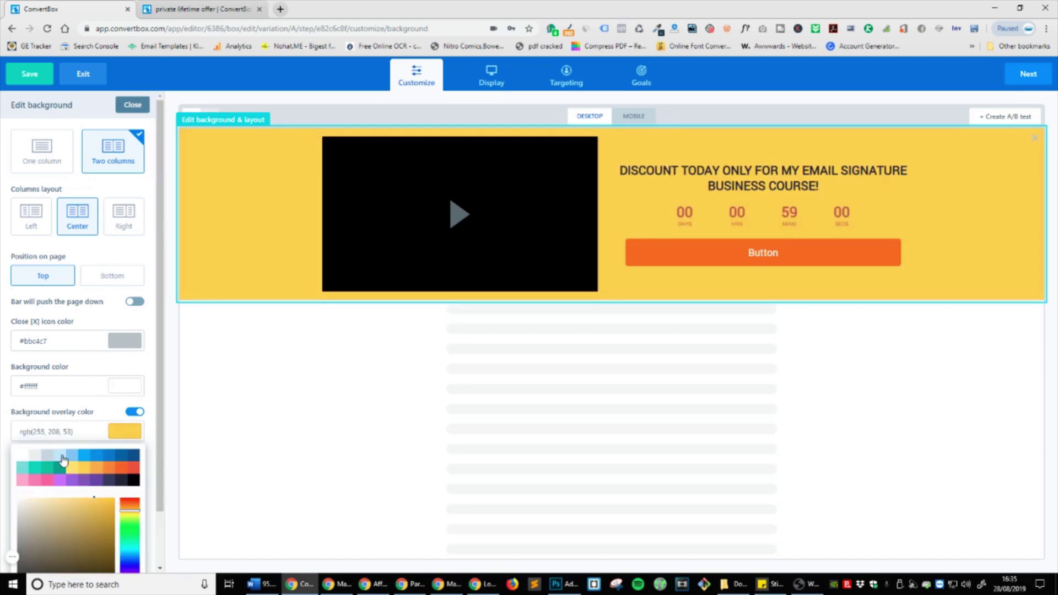
{"action": "left_click", "coordinate": [113, 413]}
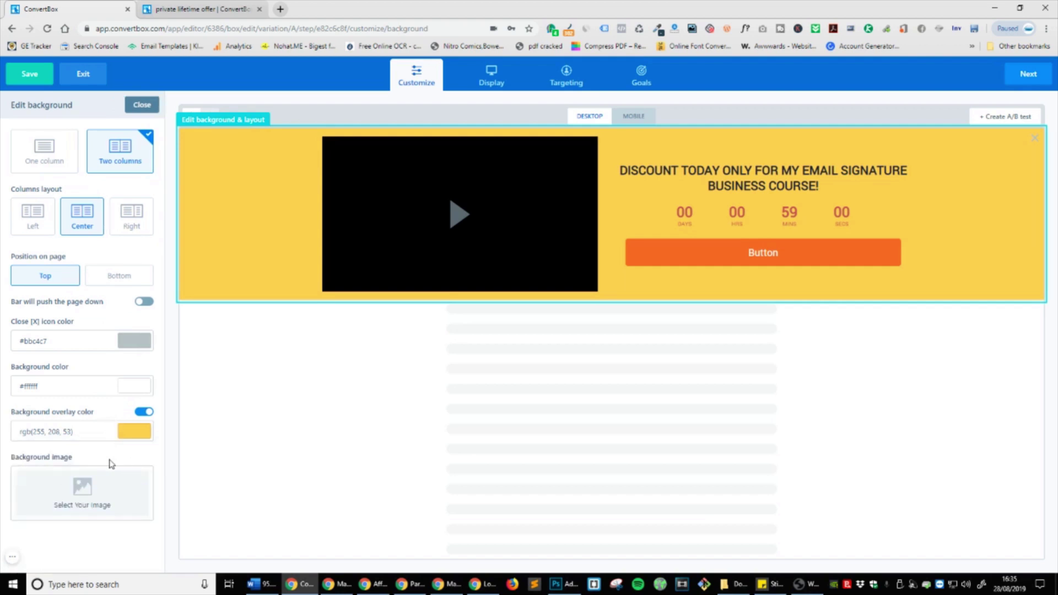
{"action": "left_click", "coordinate": [123, 501]}
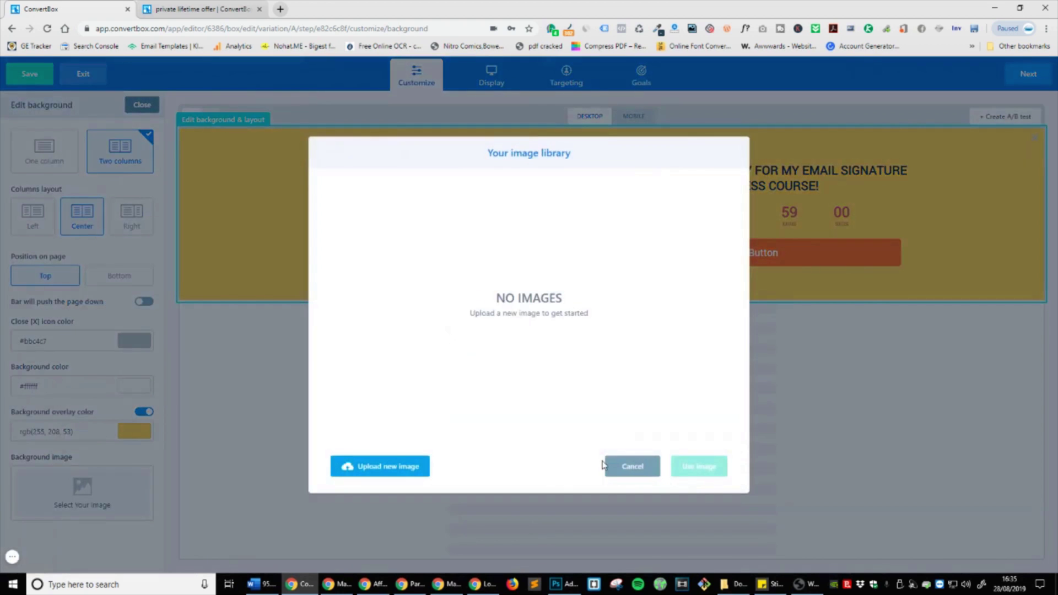
{"action": "left_click", "coordinate": [634, 467]}
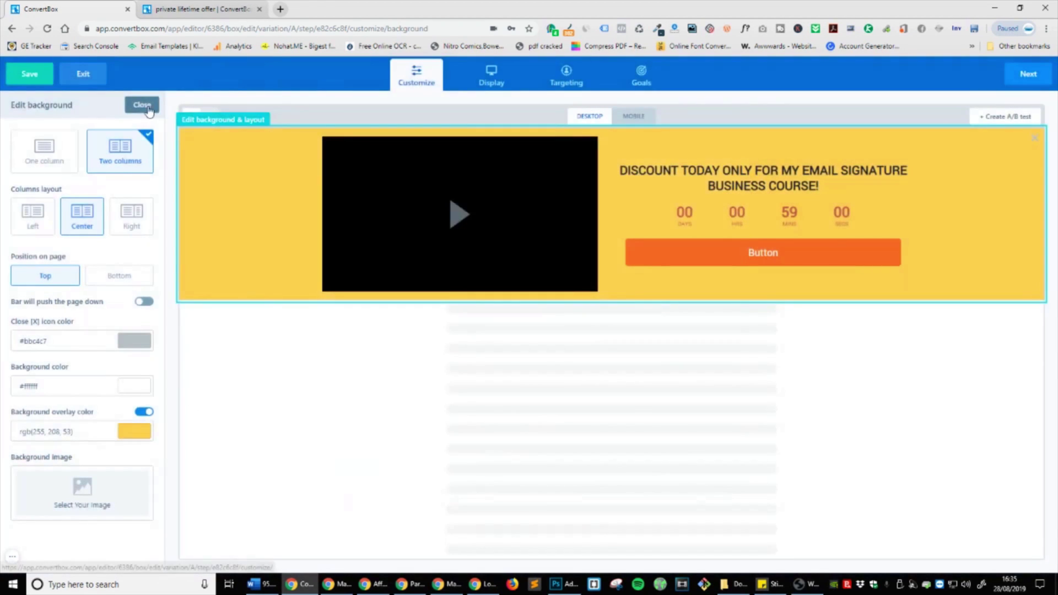
{"action": "left_click", "coordinate": [643, 118]}
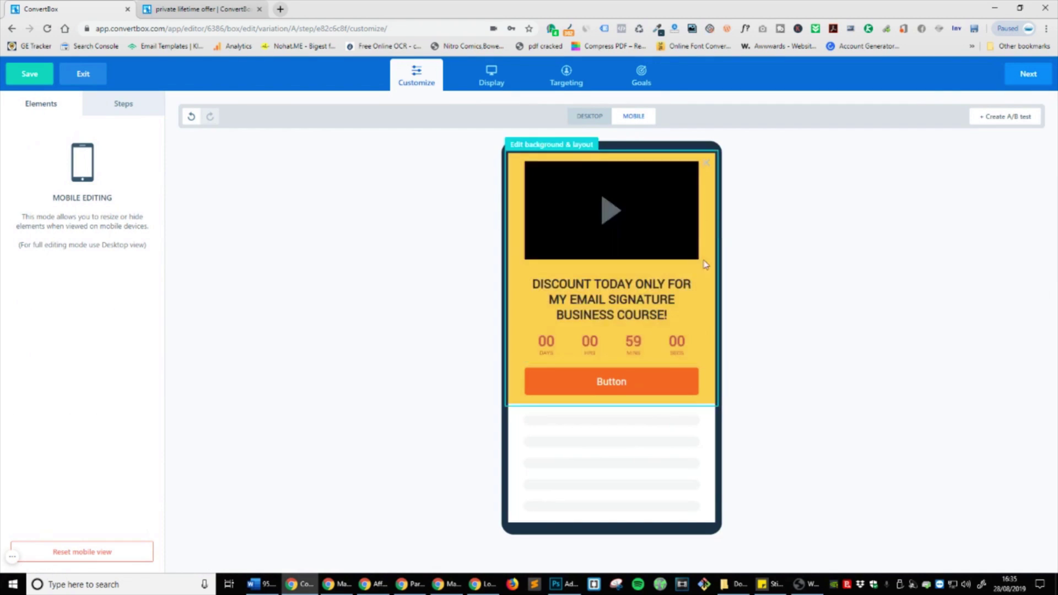
Step: Inspect the video, headline, countdown and button spacing on mobile, then return to desktop preview
{"action": "left_click", "coordinate": [689, 243]}
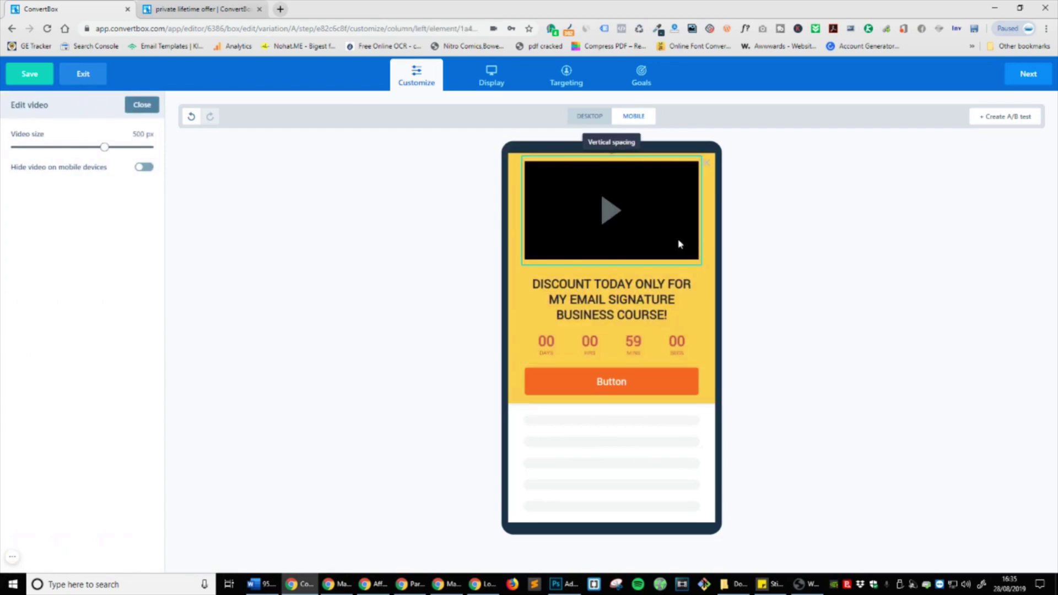
{"action": "left_click", "coordinate": [689, 288]}
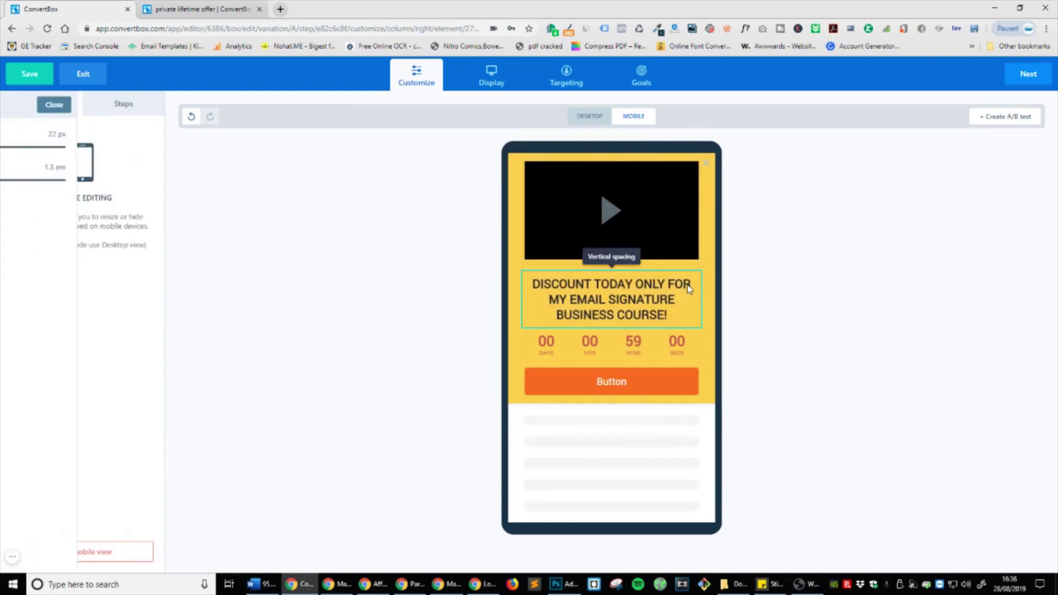
{"action": "left_click", "coordinate": [690, 335]}
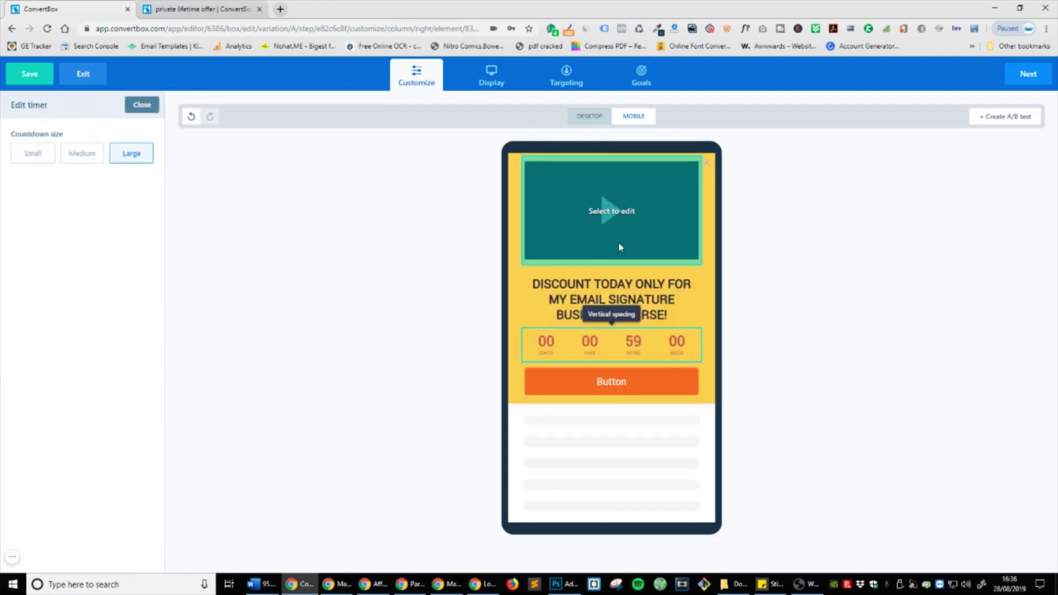
{"action": "left_click", "coordinate": [621, 267]}
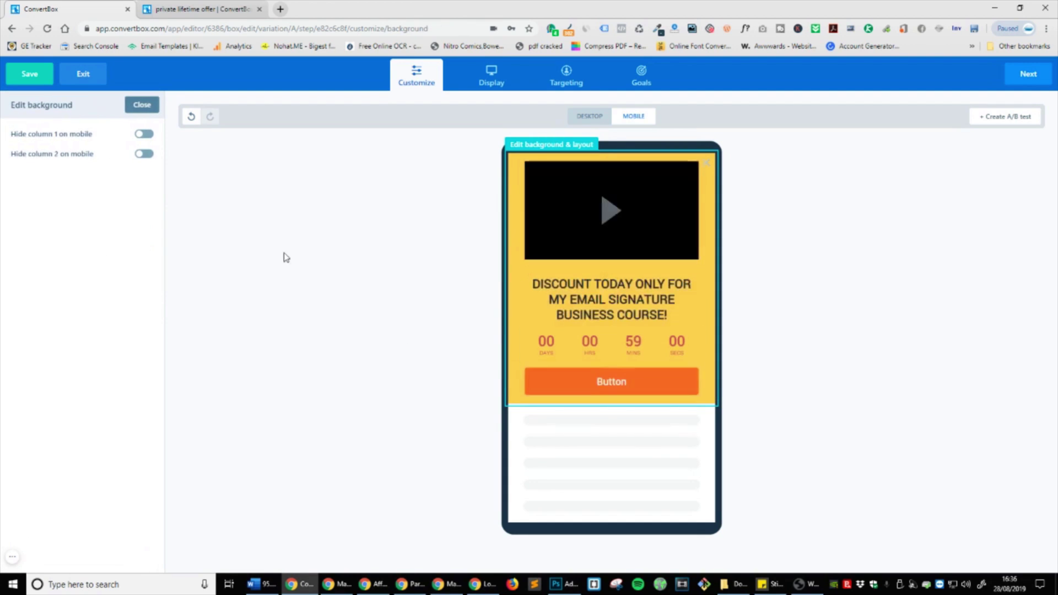
{"action": "left_click", "coordinate": [613, 379]}
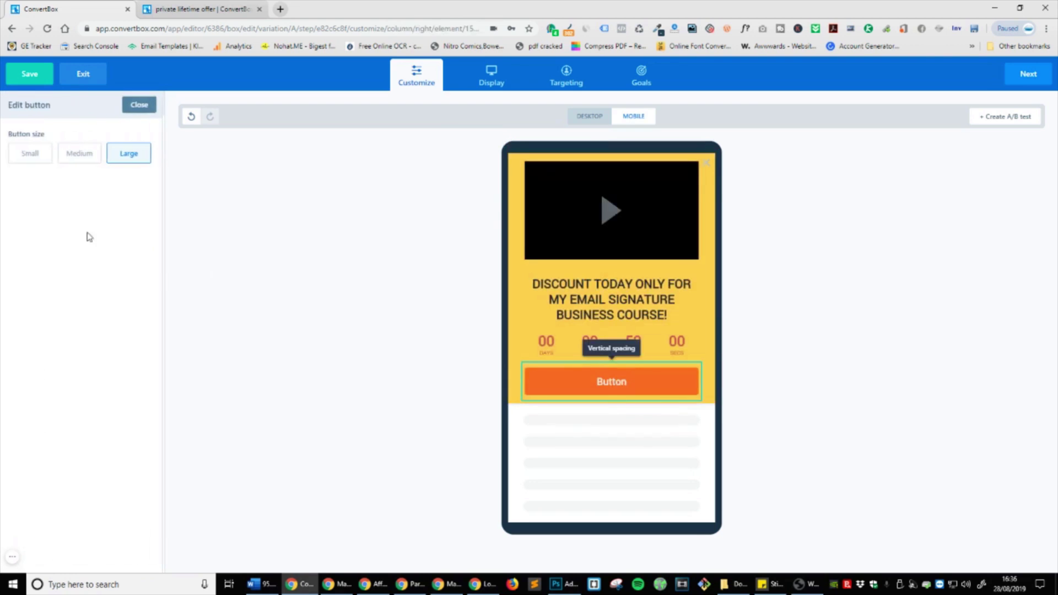
{"action": "left_click", "coordinate": [610, 348]}
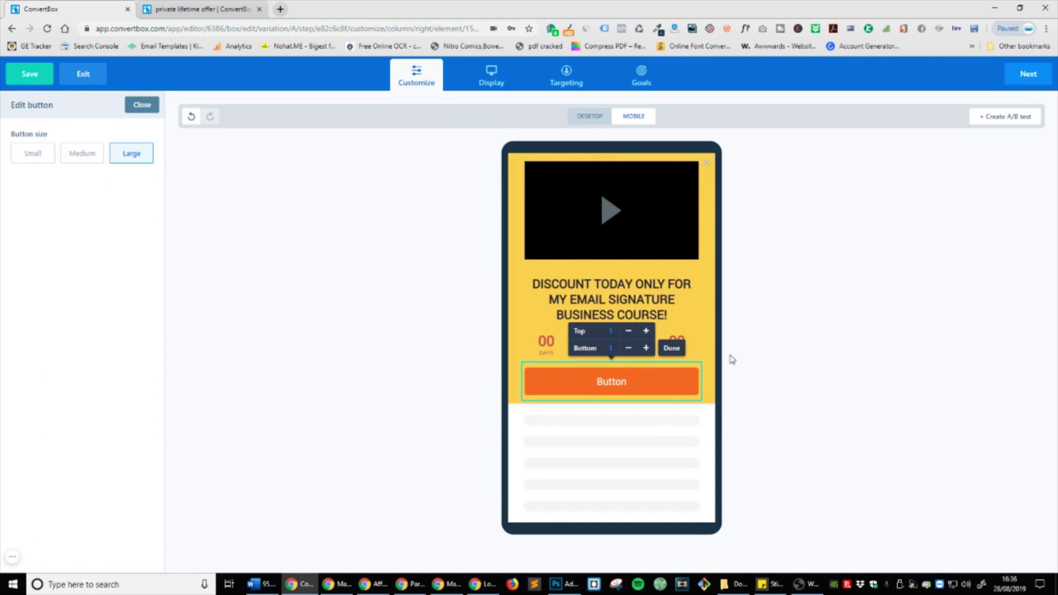
{"action": "left_click", "coordinate": [708, 342]}
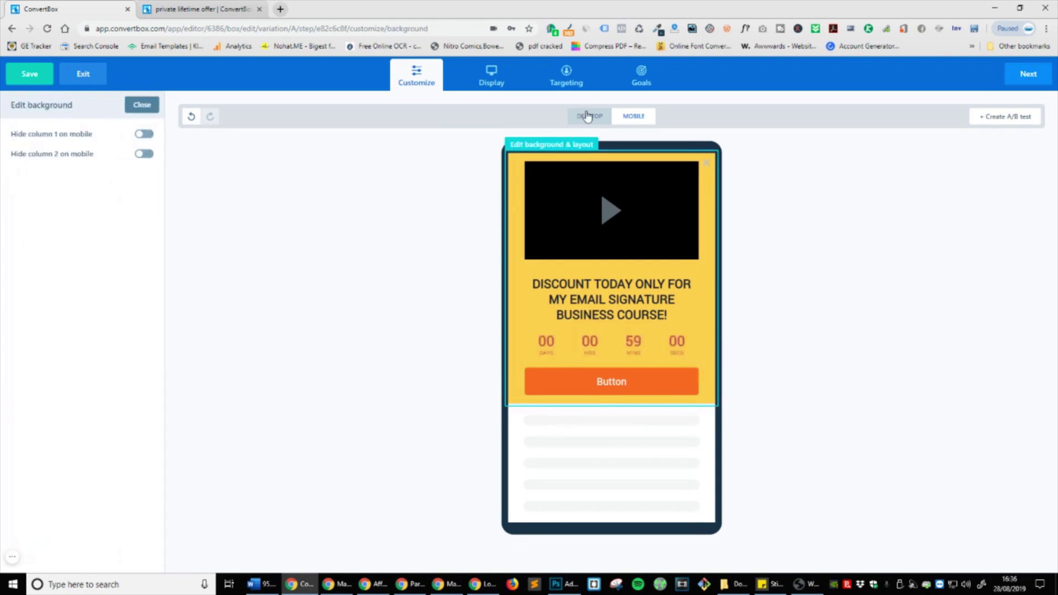
{"action": "left_click", "coordinate": [588, 116]}
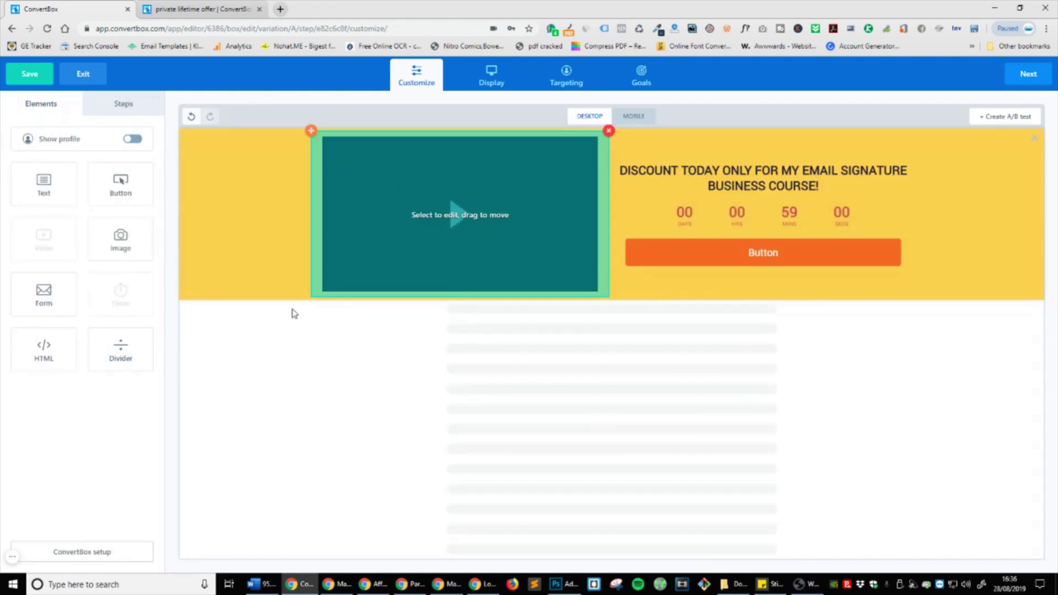
Step: Select the orange button and try side-by-side buttons before switching them back off
{"action": "left_click", "coordinate": [153, 106]}
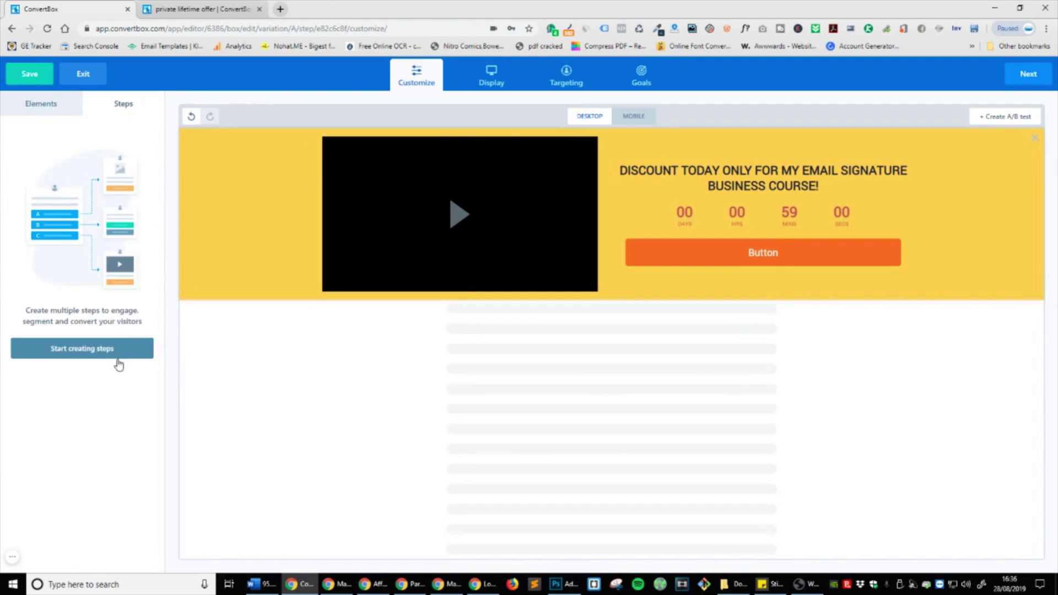
{"action": "left_click", "coordinate": [44, 108]}
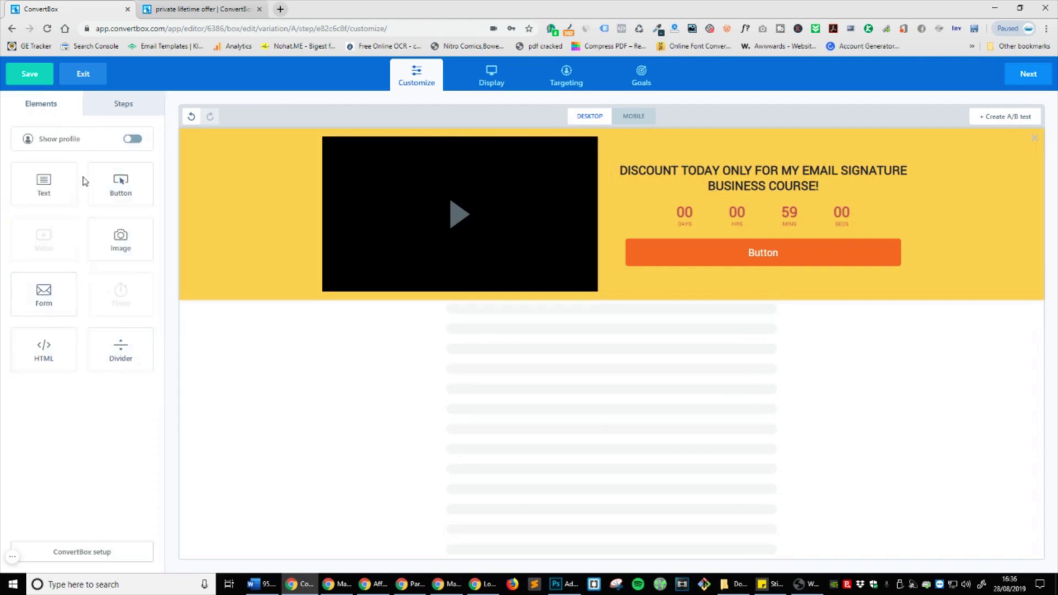
{"action": "left_click", "coordinate": [795, 259]}
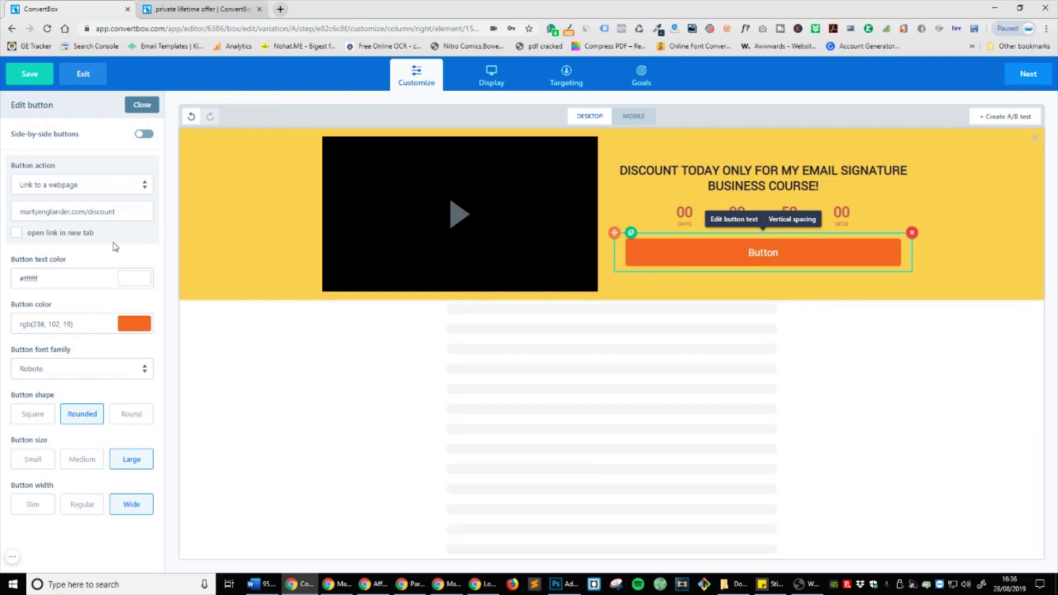
{"action": "left_click", "coordinate": [144, 134]}
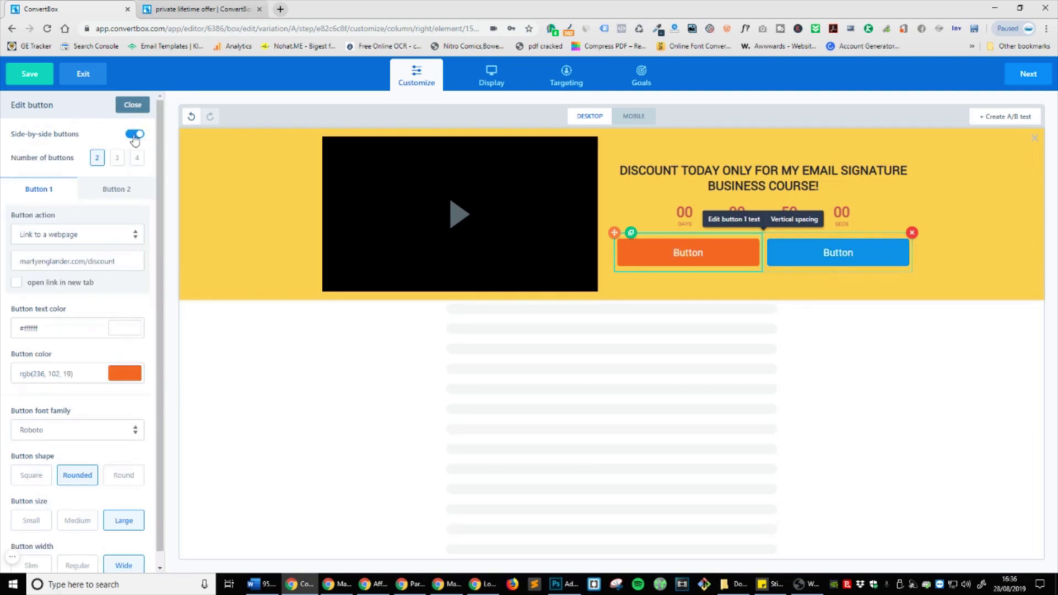
{"action": "left_click", "coordinate": [137, 158]}
{"action": "left_click", "coordinate": [136, 135]}
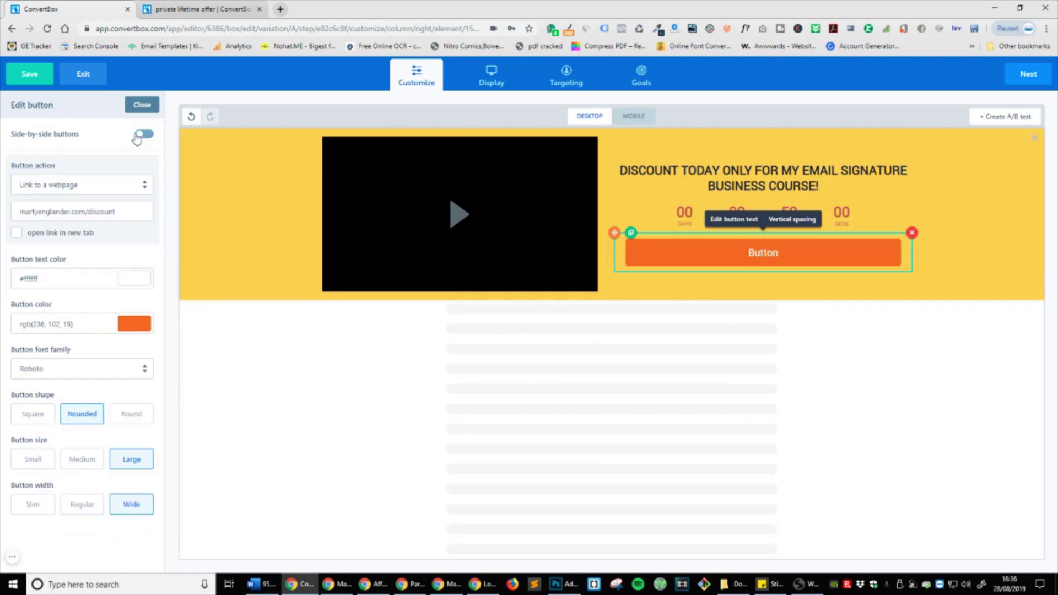
Step: Change the button label to 'CLAIM YOUR DISCOUNT TODAY!', adding then removing a First Name field
{"action": "double_click", "coordinate": [770, 257]}
{"action": "key", "text": "BackSpace"}
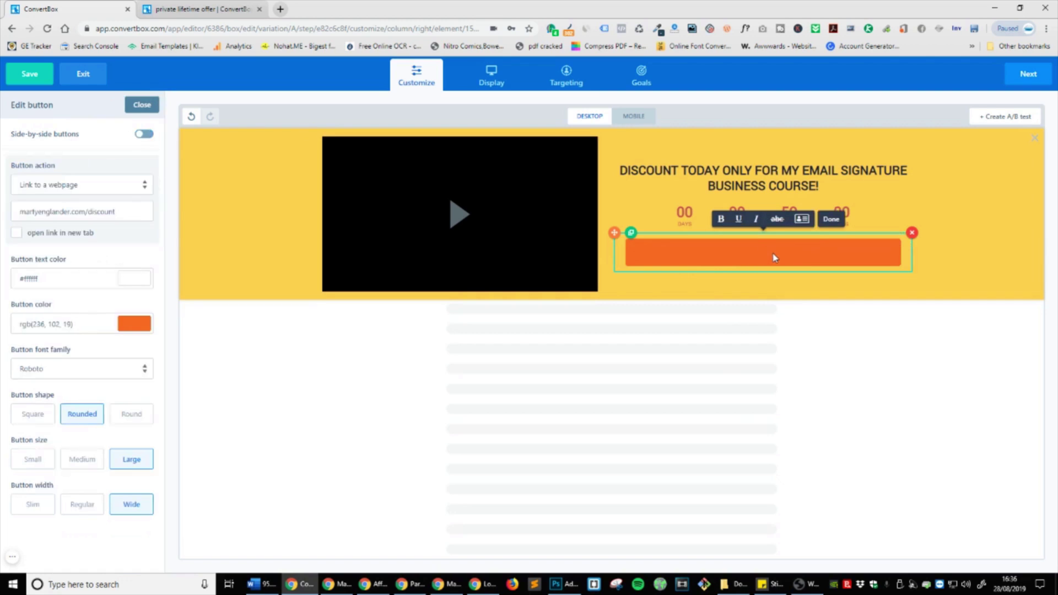
{"action": "type", "text": "CLAIM YOUR S"}
{"action": "type", "text": "ISCOUNT TODAY!"}
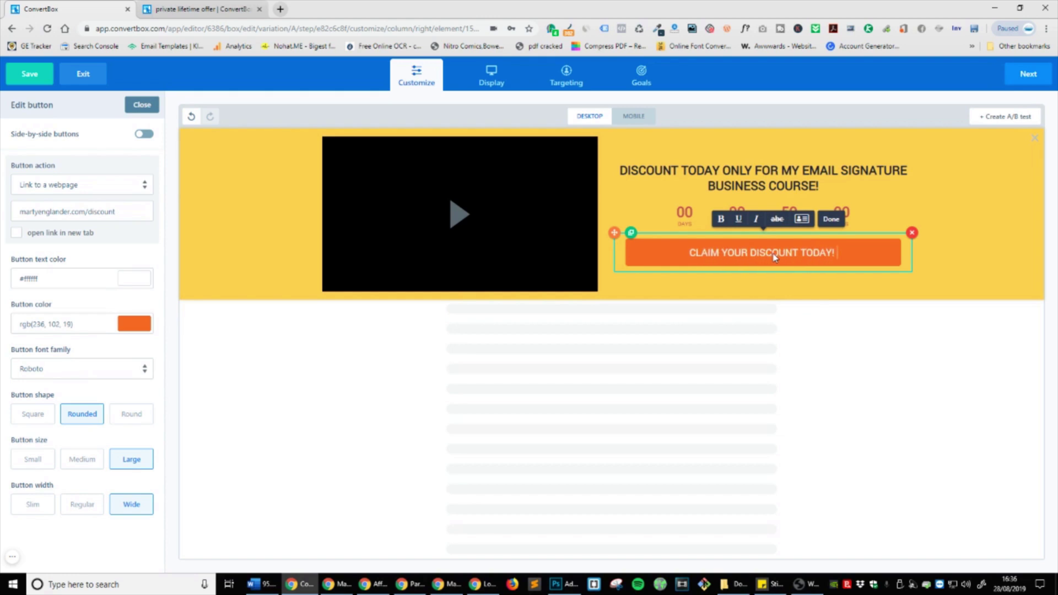
{"action": "left_click", "coordinate": [801, 219]}
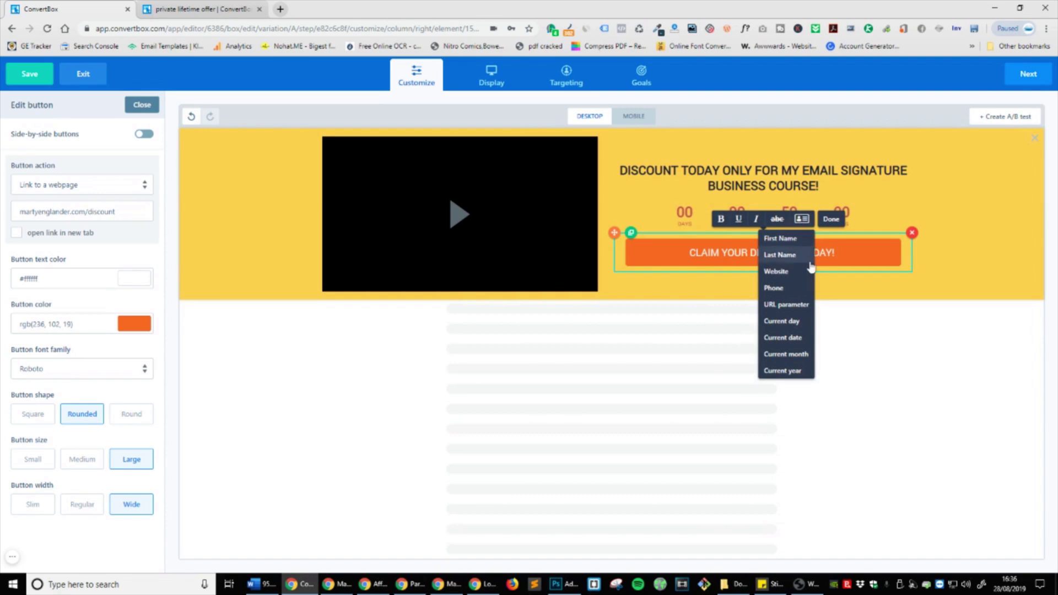
{"action": "left_click", "coordinate": [791, 239]}
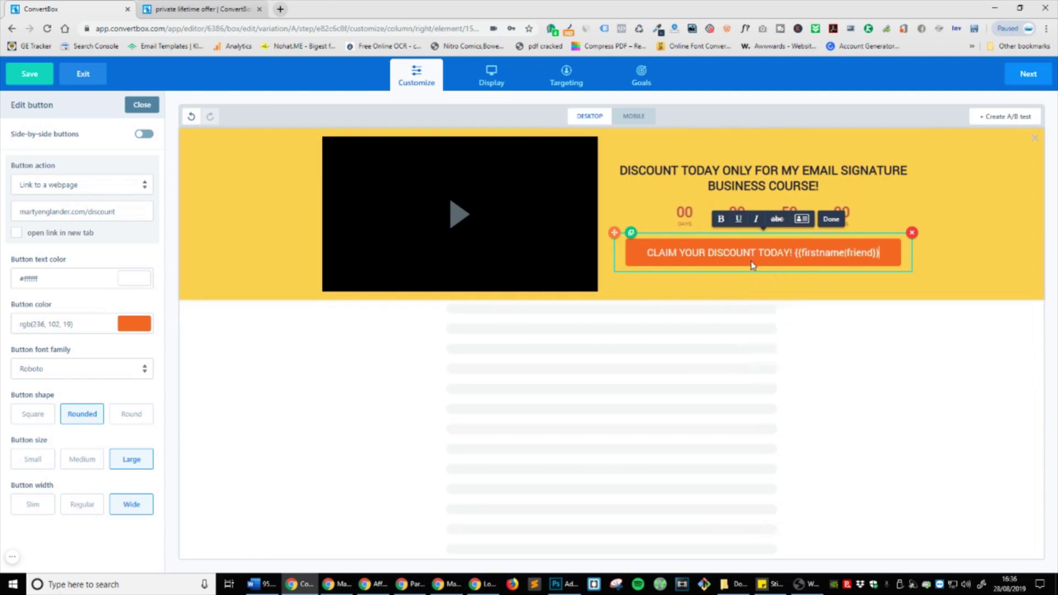
{"action": "left_click", "coordinate": [795, 256]}
{"action": "left_click_drag", "start_coordinate": [844, 254], "coordinate": [795, 256]}
{"action": "key", "text": "BackSpace"}
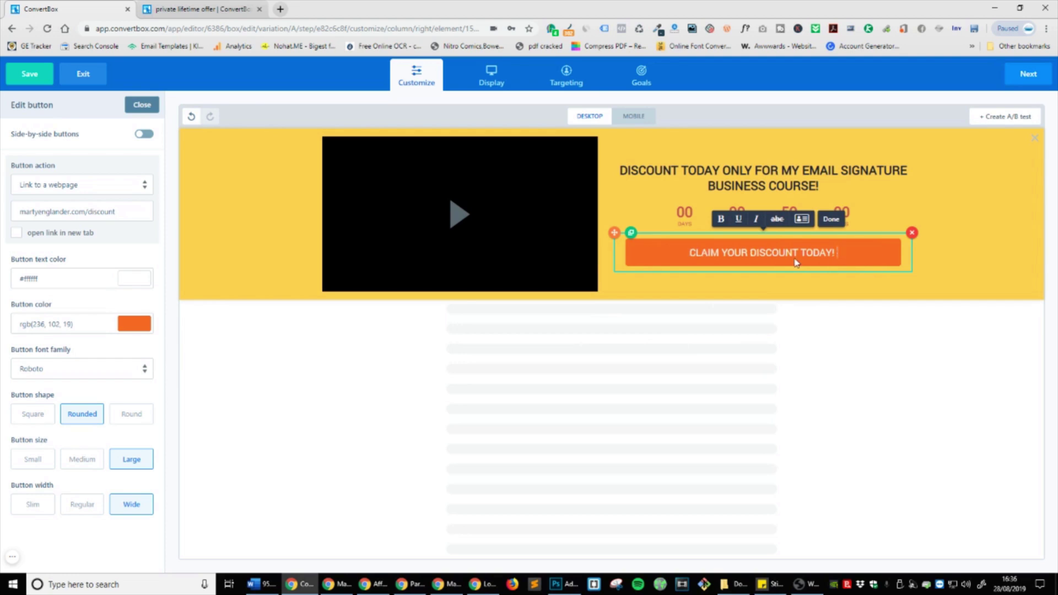
{"action": "left_click", "coordinate": [867, 342]}
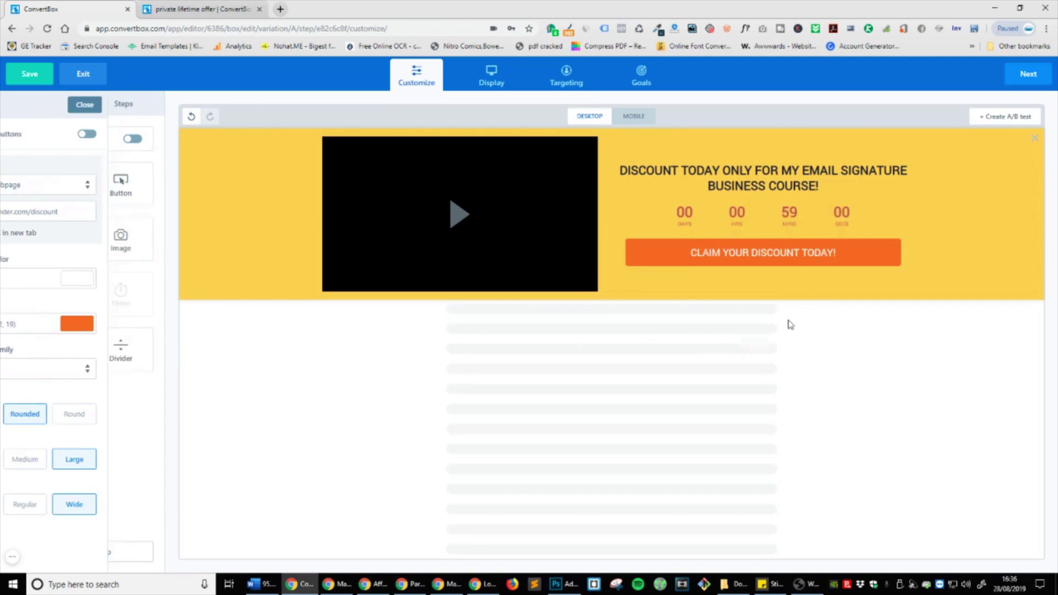
Step: Keep the button at Wide width after trying Slim and Regular, then close its settings
{"action": "left_click", "coordinate": [776, 247]}
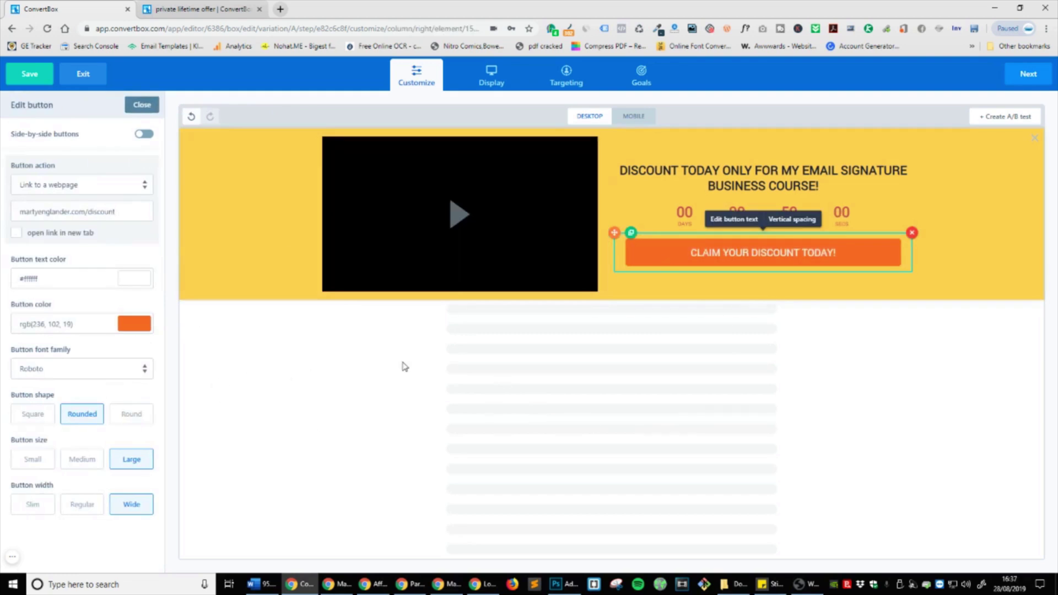
{"action": "left_click", "coordinate": [37, 511]}
{"action": "left_click", "coordinate": [92, 516]}
{"action": "left_click", "coordinate": [138, 517]}
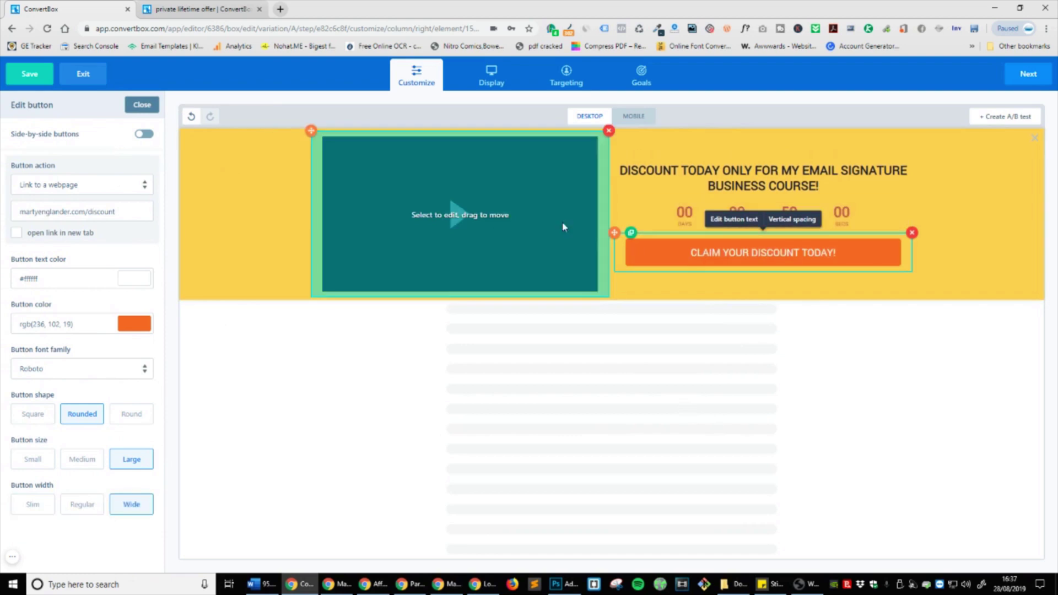
{"action": "left_click", "coordinate": [142, 105]}
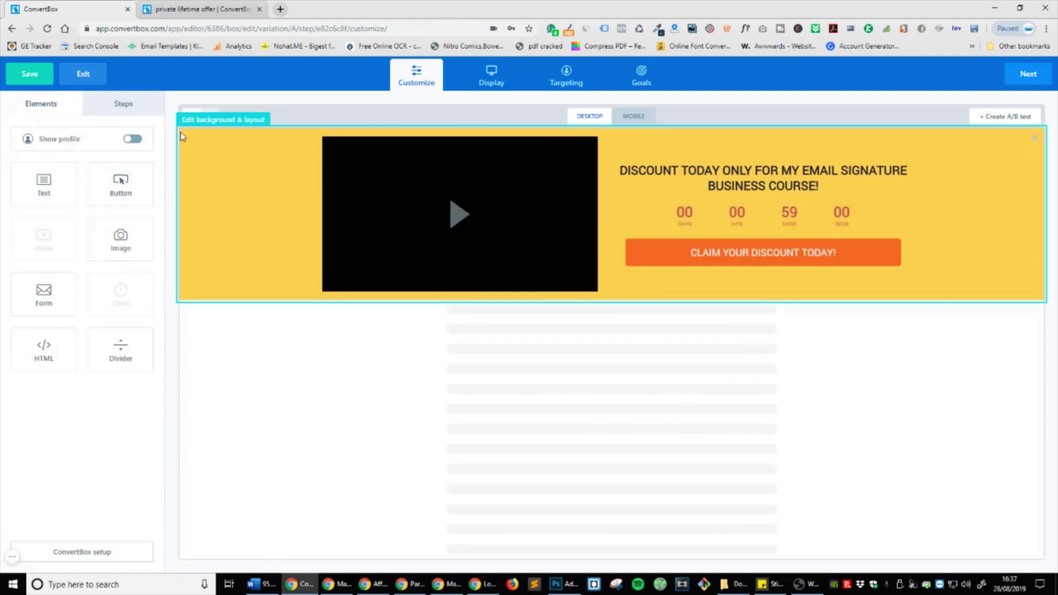
Step: Start creating steps for the box, leaving First Step's scripts empty
{"action": "left_click", "coordinate": [133, 103]}
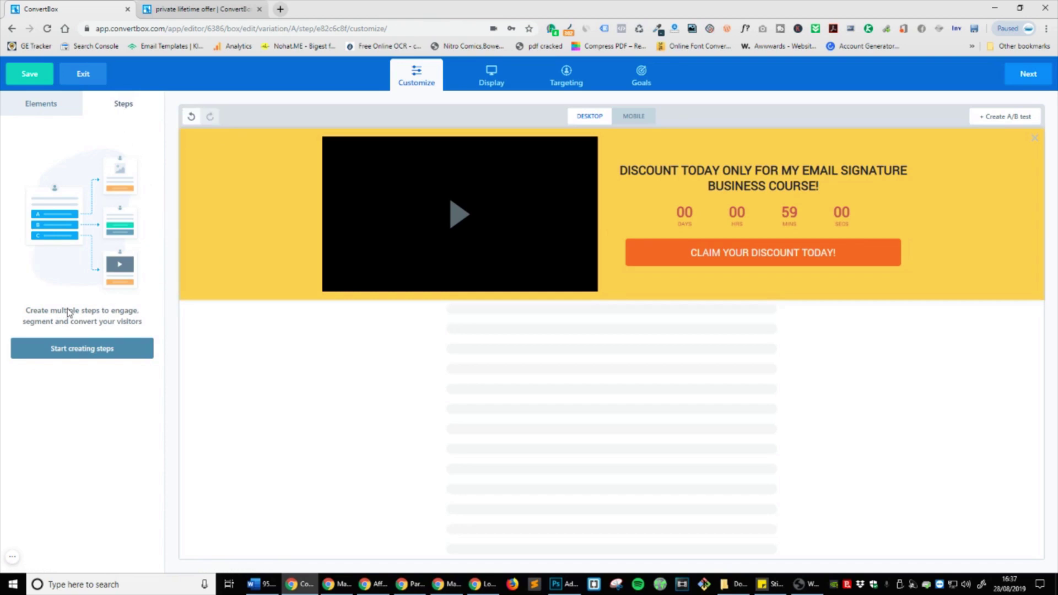
{"action": "left_click", "coordinate": [88, 351]}
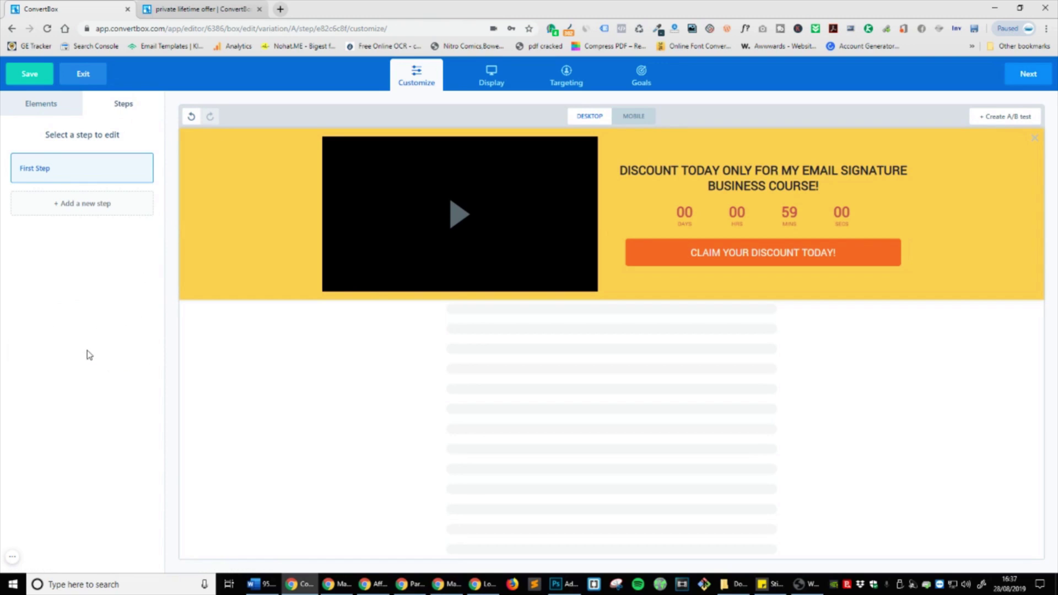
{"action": "mouse_move", "coordinate": [27, 161]}
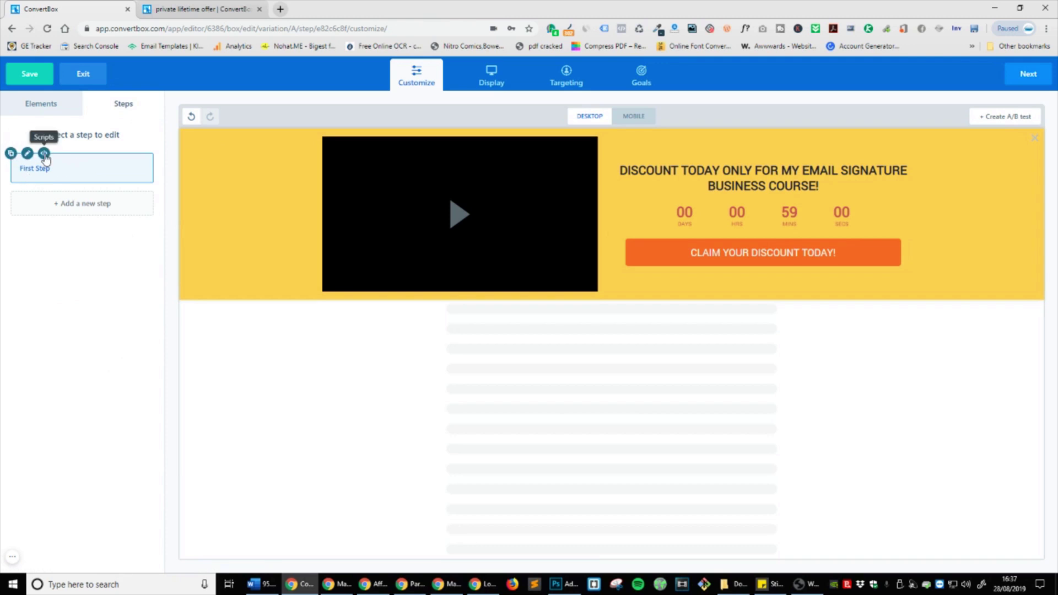
{"action": "left_click", "coordinate": [44, 154]}
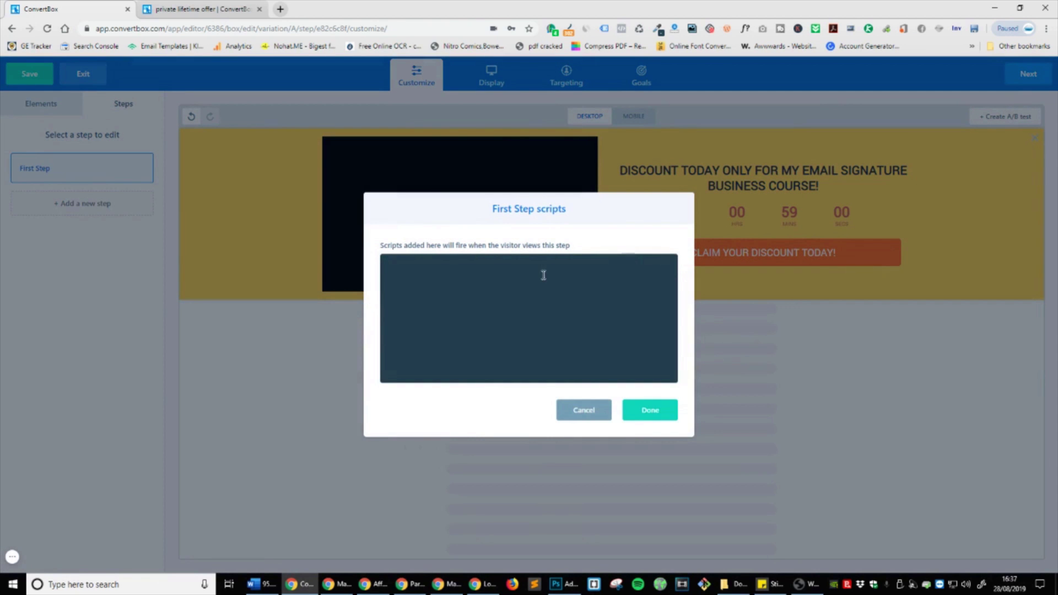
{"action": "left_click", "coordinate": [584, 413]}
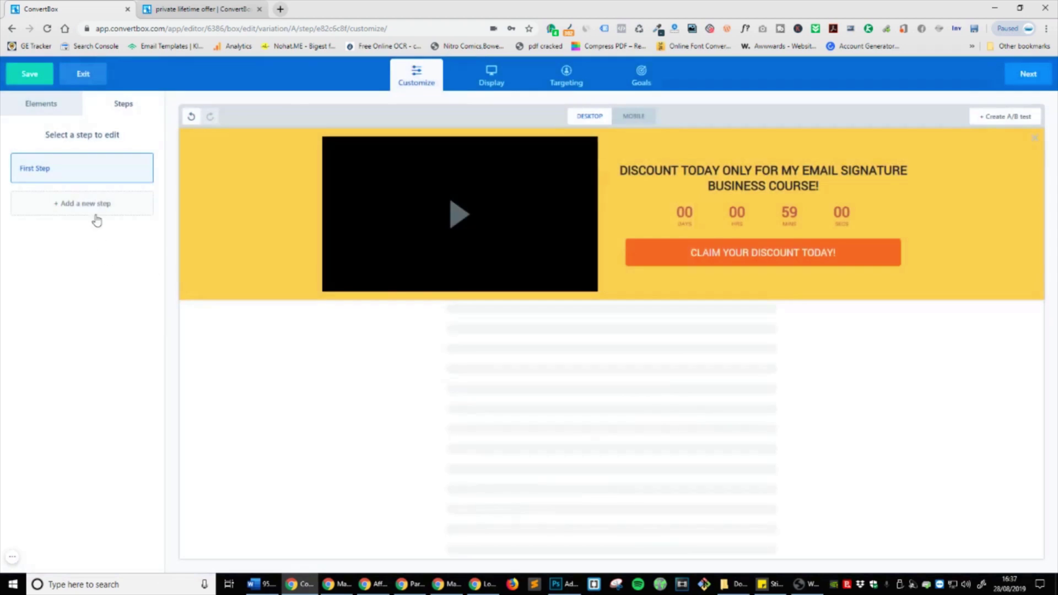
{"action": "mouse_move", "coordinate": [31, 156]}
Step: Add a new step named Test 1
{"action": "left_click", "coordinate": [66, 197]}
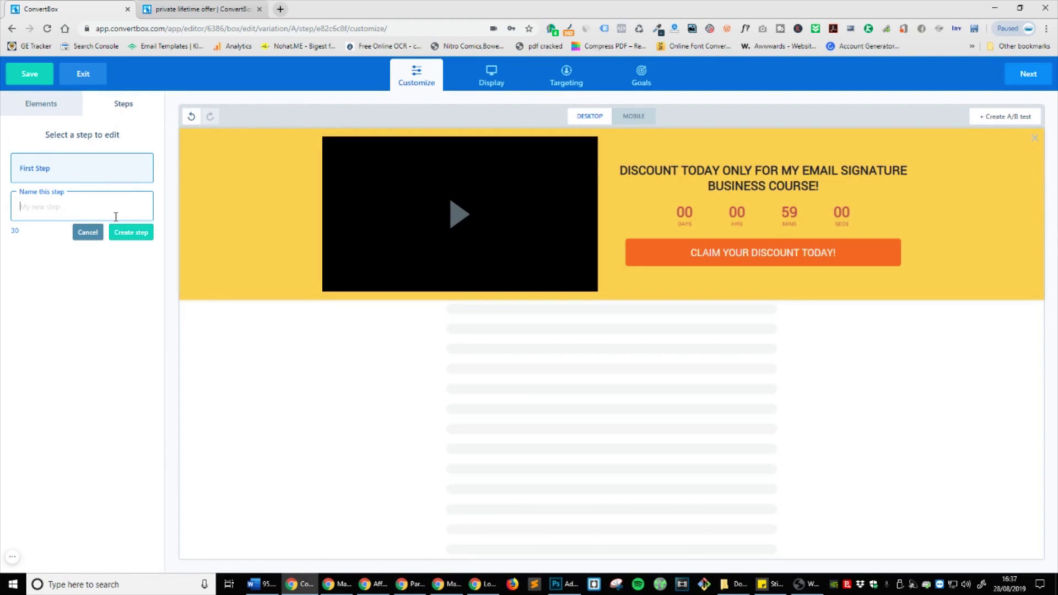
{"action": "type", "text": "tEST"}
{"action": "key", "text": "ctrl+a"}
{"action": "type", "text": "T"}
{"action": "left_click", "coordinate": [132, 232]}
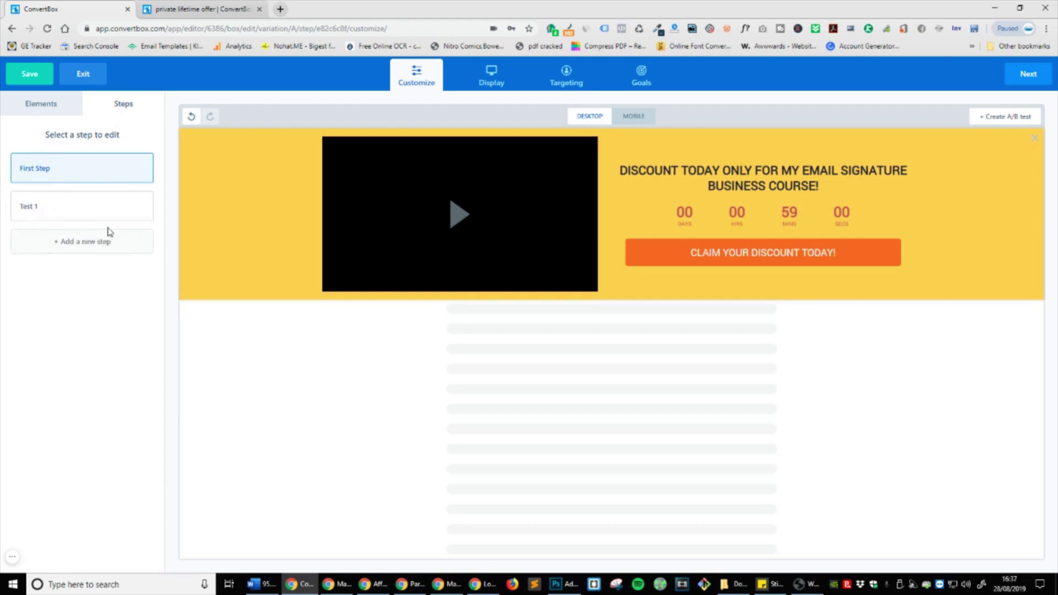
Step: Switch between First Step and Test 1, then open Test 1's empty canvas
{"action": "left_click", "coordinate": [101, 241]}
{"action": "left_click", "coordinate": [67, 214]}
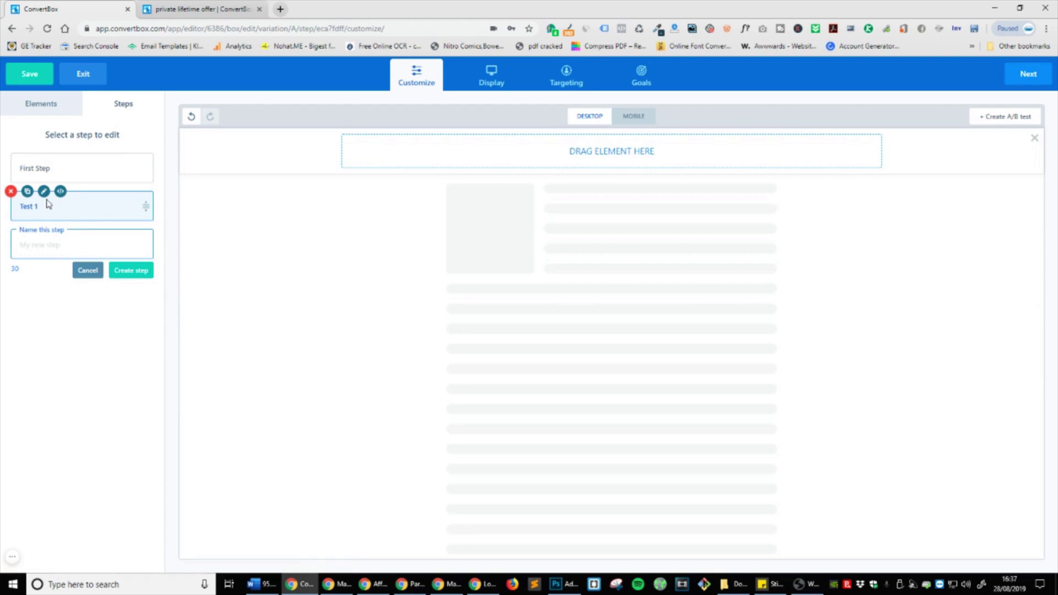
{"action": "left_click", "coordinate": [75, 176]}
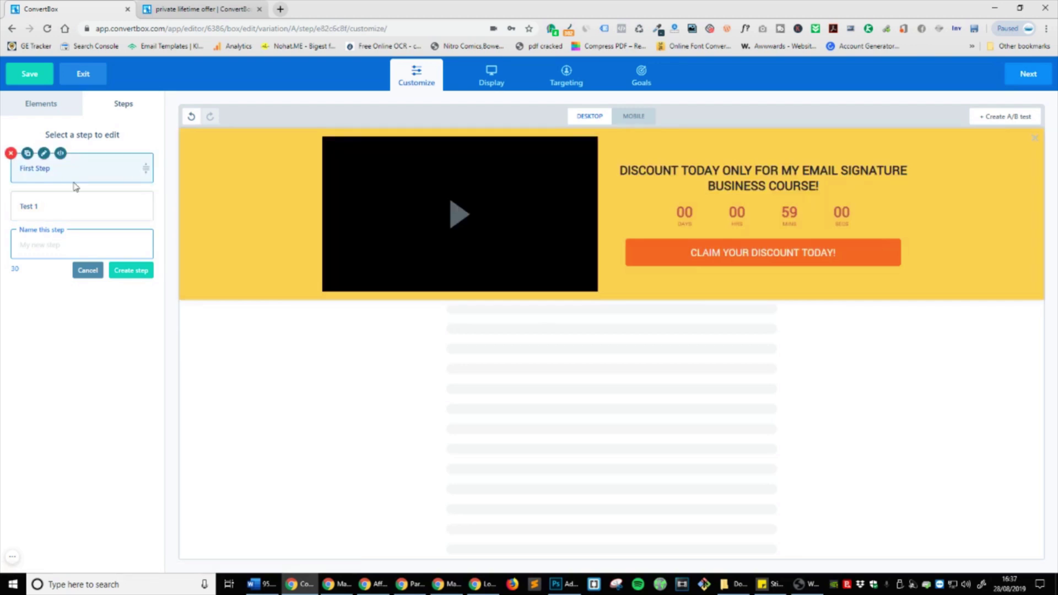
{"action": "left_click", "coordinate": [76, 202]}
{"action": "left_click", "coordinate": [94, 175]}
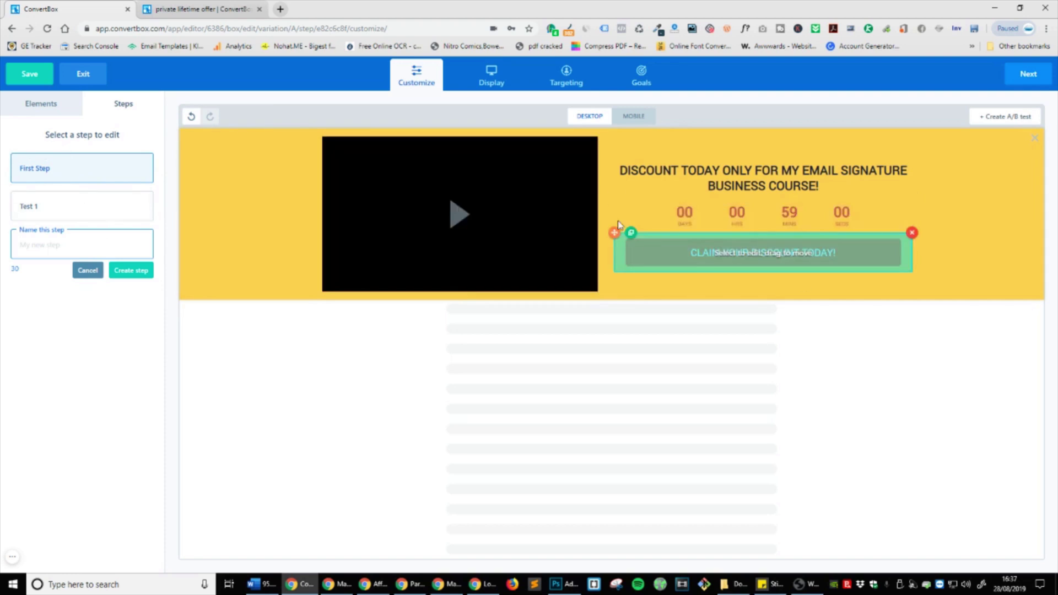
{"action": "left_click", "coordinate": [115, 217]}
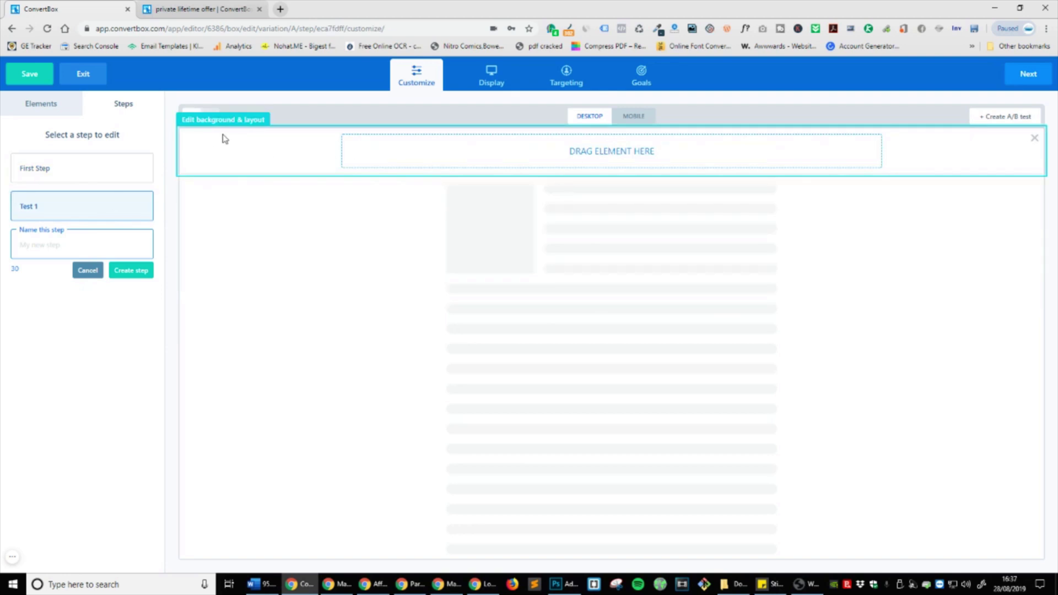
Step: Drag a sign-up form onto Test 1 and confirm its Full name and Email fields
{"action": "left_click", "coordinate": [44, 114]}
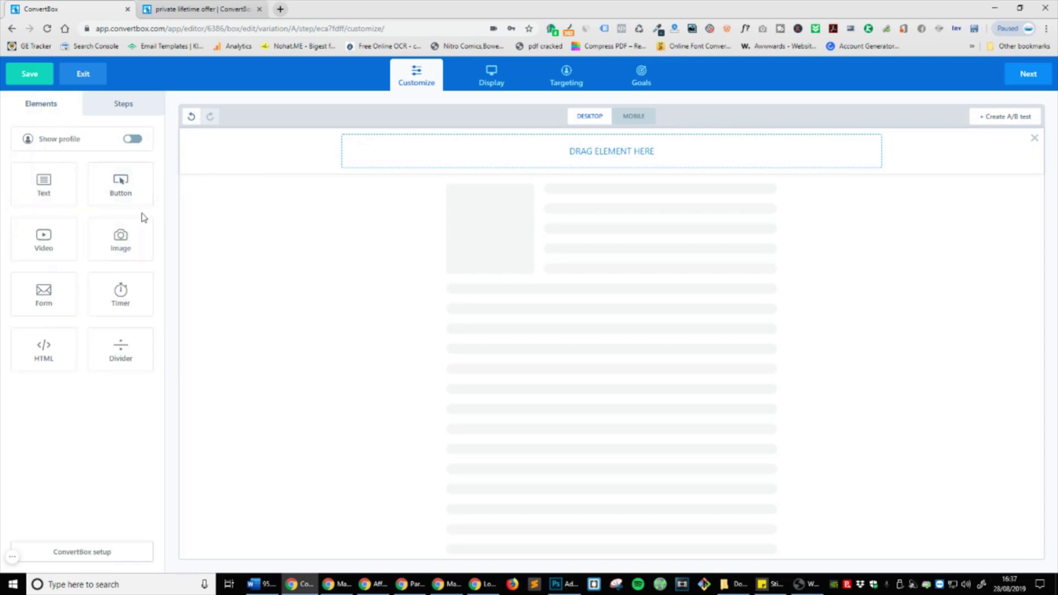
{"action": "left_click_drag", "start_coordinate": [39, 300], "coordinate": [602, 157]}
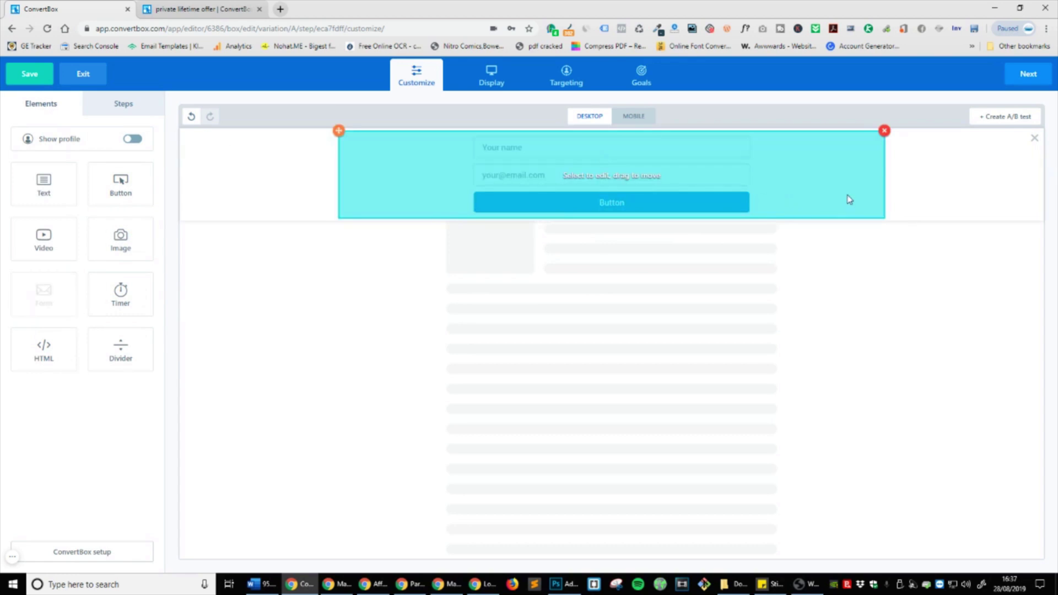
{"action": "left_click", "coordinate": [808, 181]}
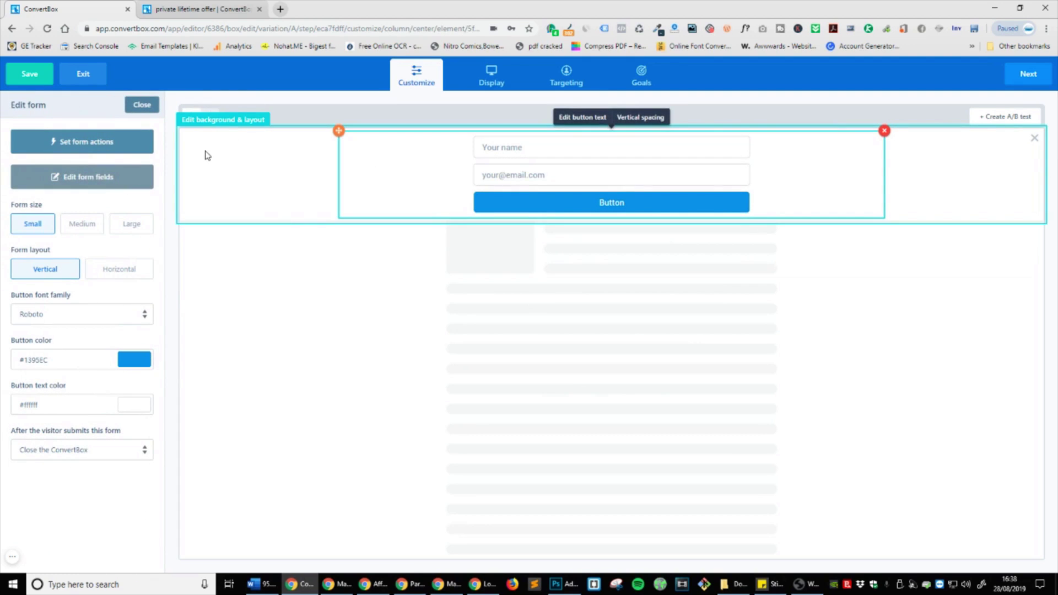
{"action": "left_click", "coordinate": [63, 187]}
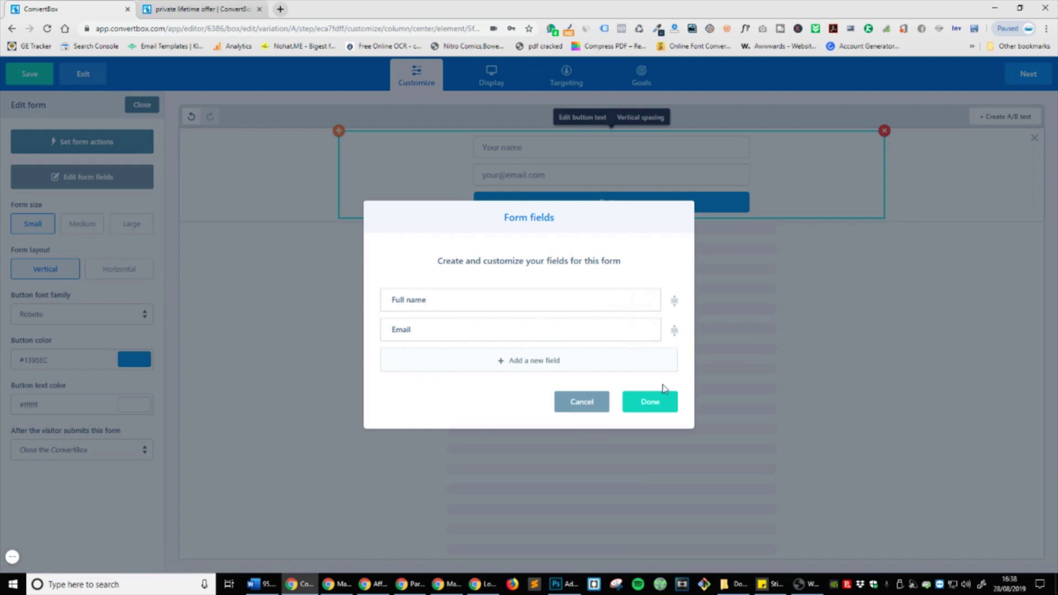
{"action": "left_click", "coordinate": [652, 401]}
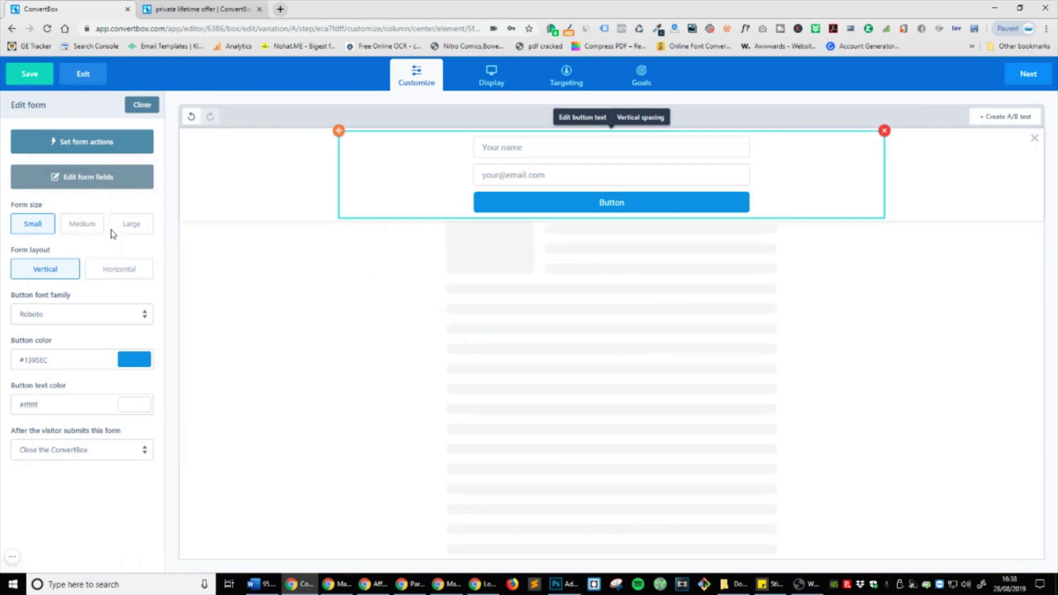
Step: Set the form size to Large with fields stacked vertically
{"action": "left_click", "coordinate": [134, 226]}
{"action": "left_click", "coordinate": [80, 229]}
{"action": "left_click", "coordinate": [125, 227]}
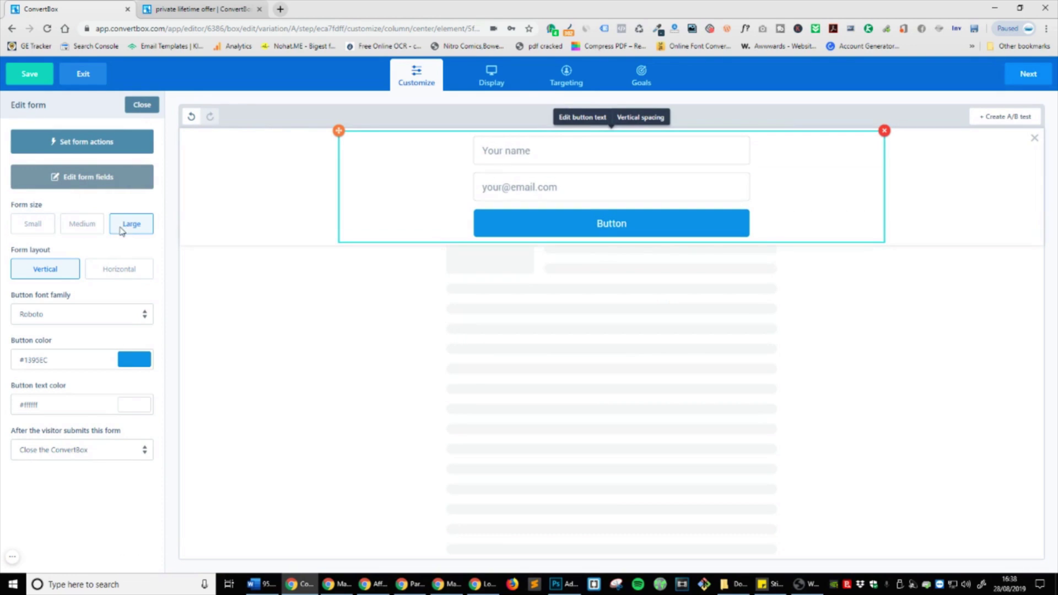
{"action": "left_click", "coordinate": [118, 268]}
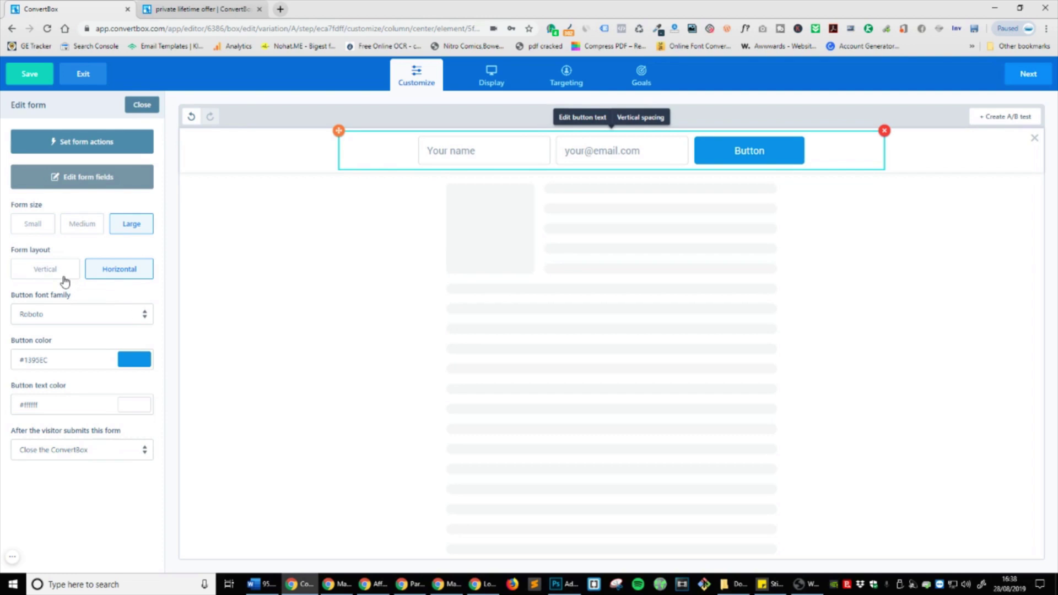
{"action": "left_click", "coordinate": [65, 281]}
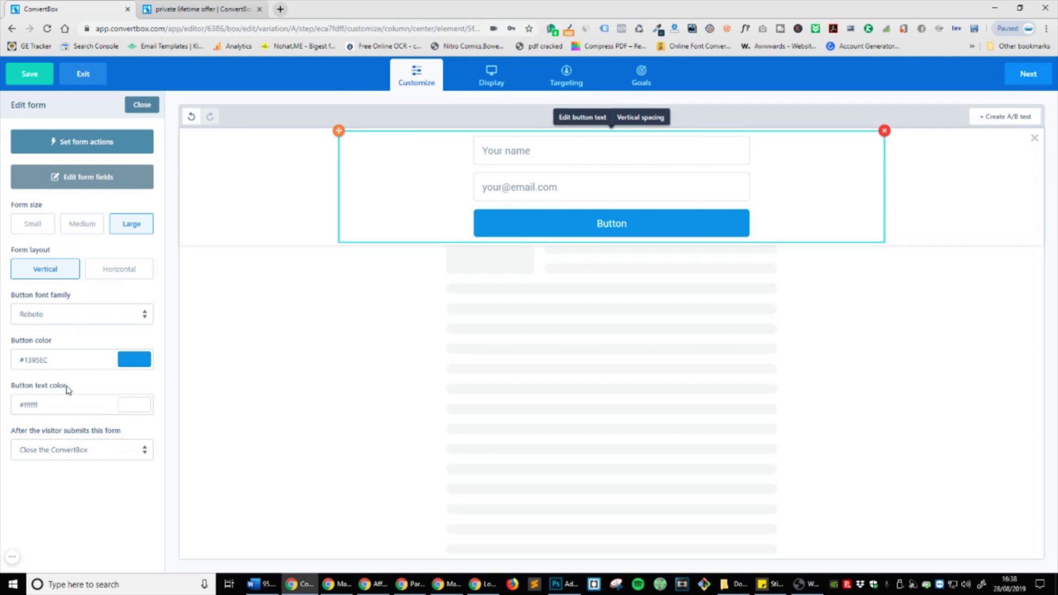
Step: Make the form button orange and relabel it 'Send me the link via email Please'
{"action": "left_click", "coordinate": [134, 359]}
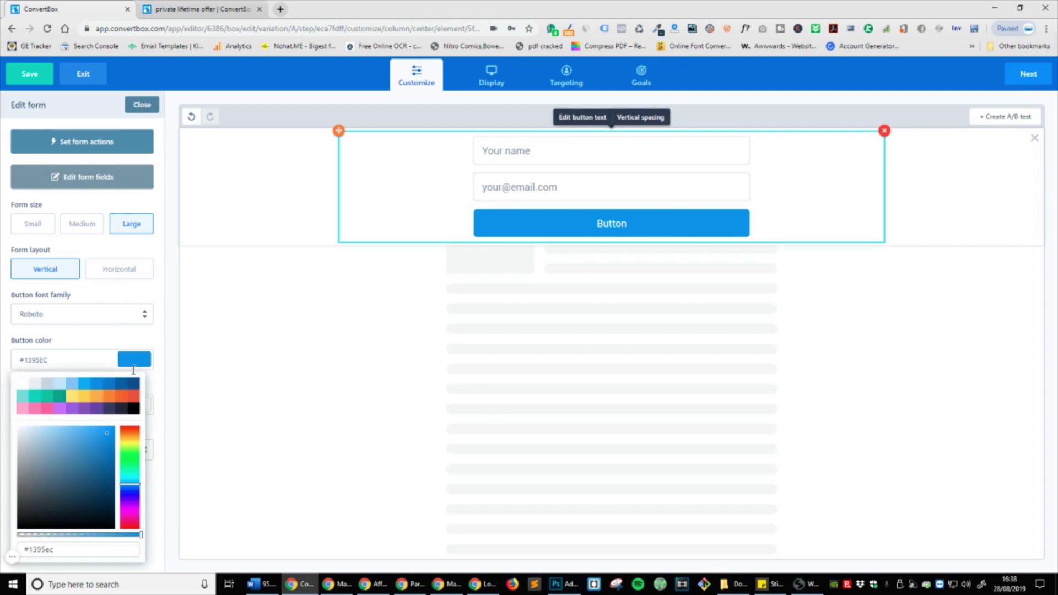
{"action": "left_click", "coordinate": [132, 437]}
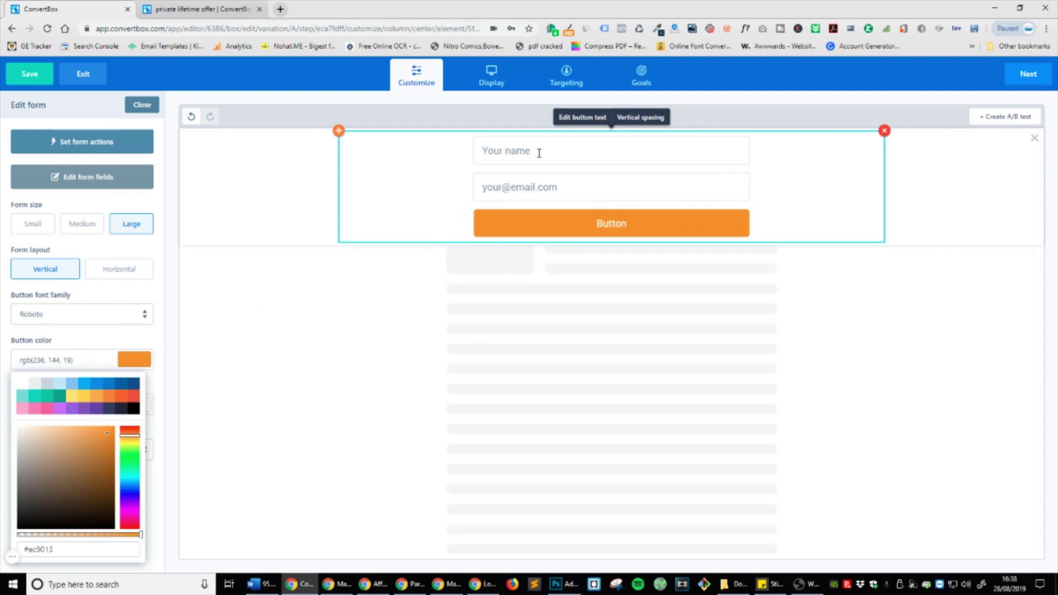
{"action": "left_click", "coordinate": [582, 117]}
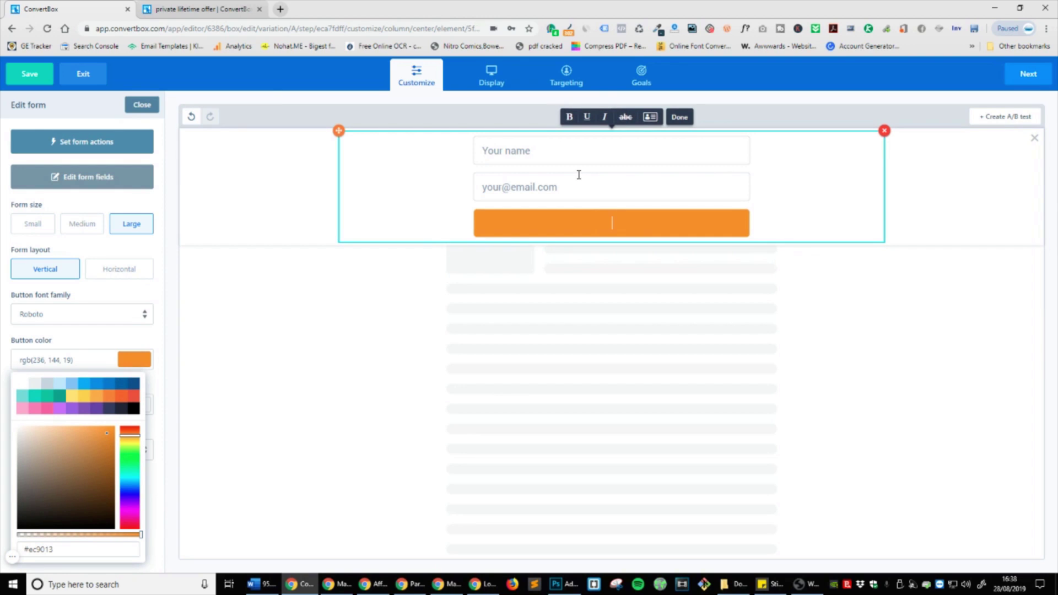
{"action": "type", "text": "Send me the link via email P"}
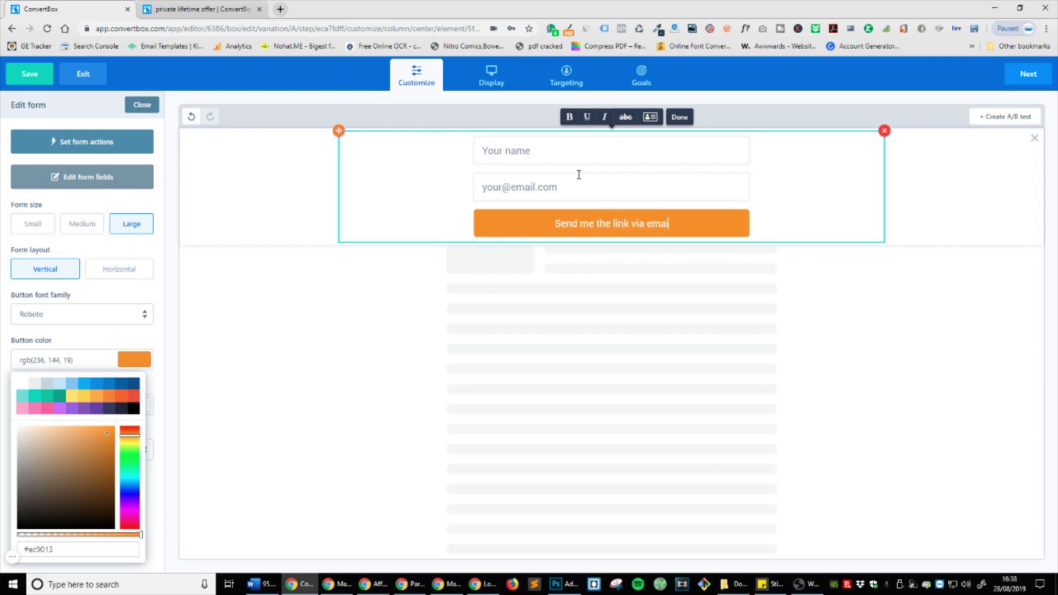
{"action": "type", "text": "lease"}
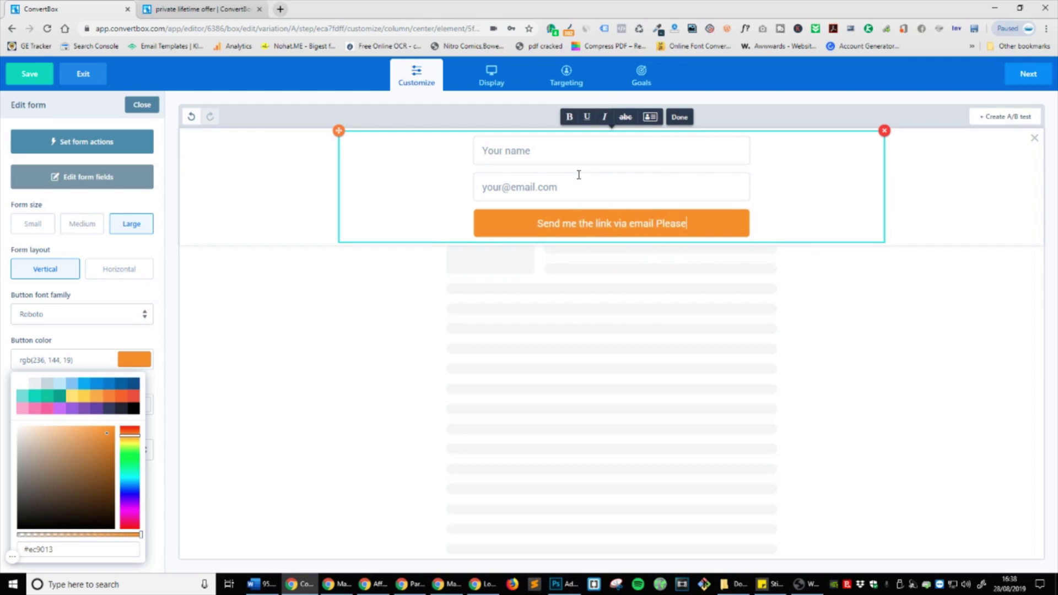
Step: Finish the button label and set the form's After submit action to Redirect to url
{"action": "left_click", "coordinate": [397, 318]}
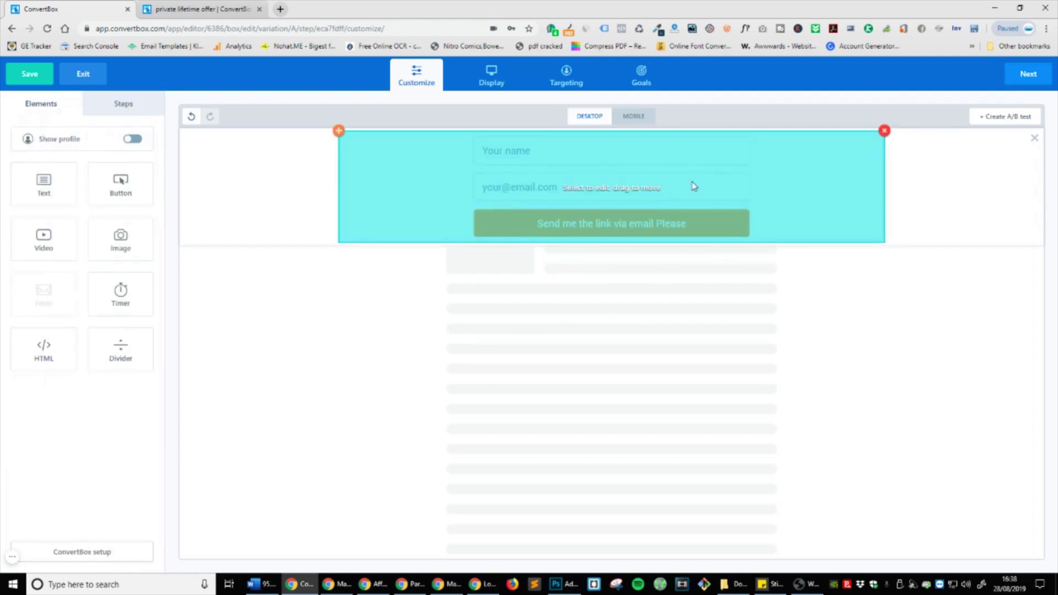
{"action": "left_click", "coordinate": [692, 184]}
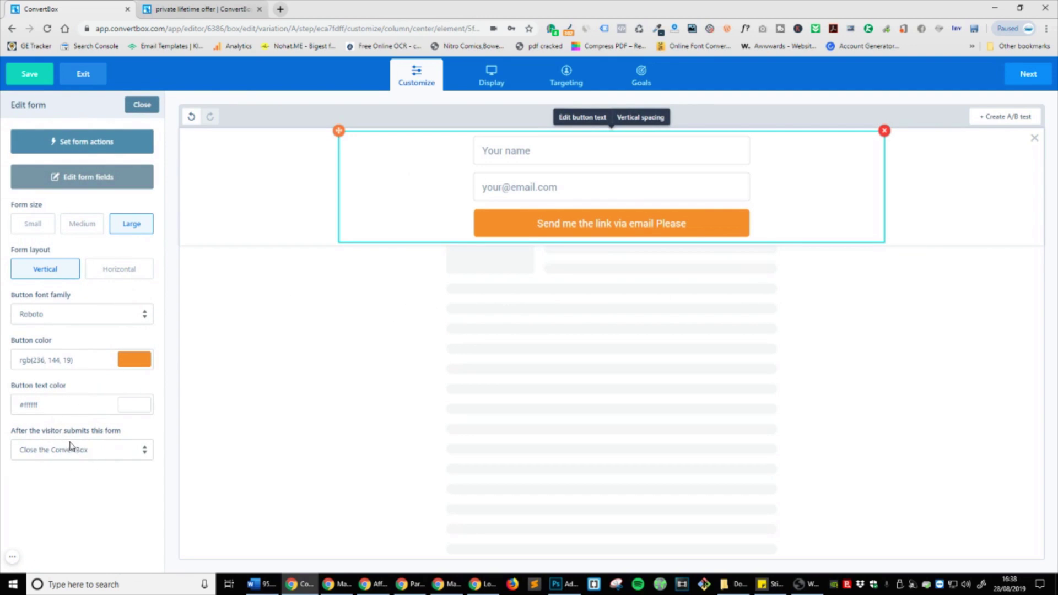
{"action": "left_click", "coordinate": [115, 461]}
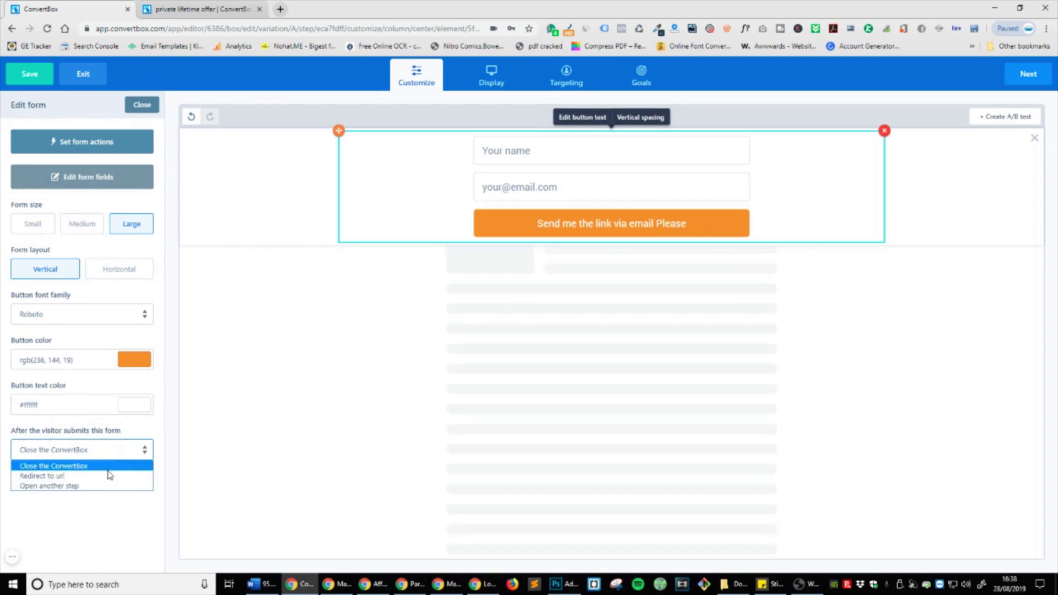
{"action": "left_click", "coordinate": [64, 477]}
{"action": "left_click", "coordinate": [83, 456]}
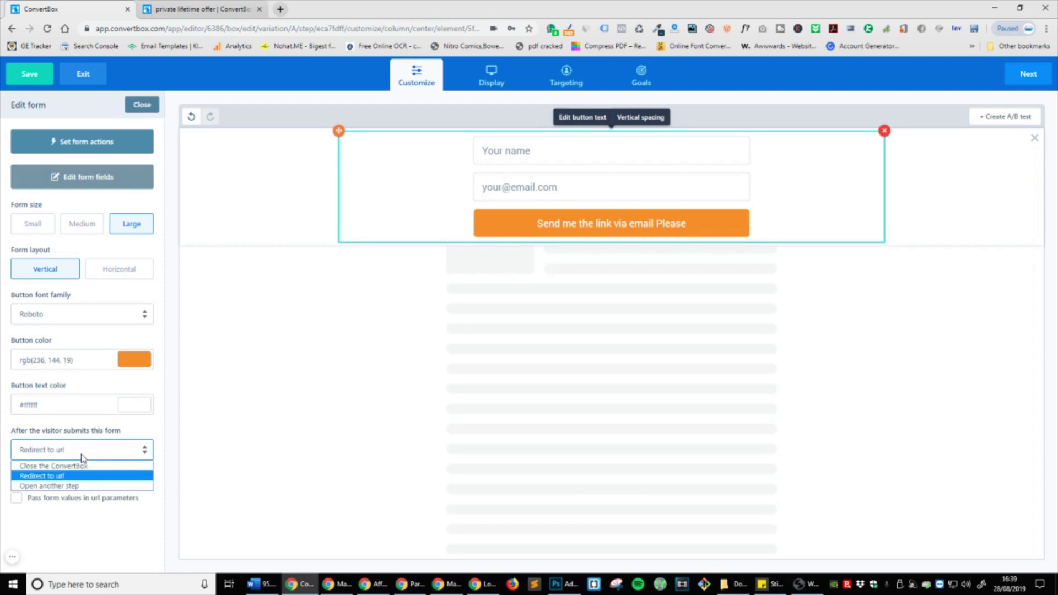
{"action": "left_click", "coordinate": [83, 456]}
Step: Enter the upsell page URL, tick Pass form values, and open the form actions
{"action": "left_click", "coordinate": [81, 476]}
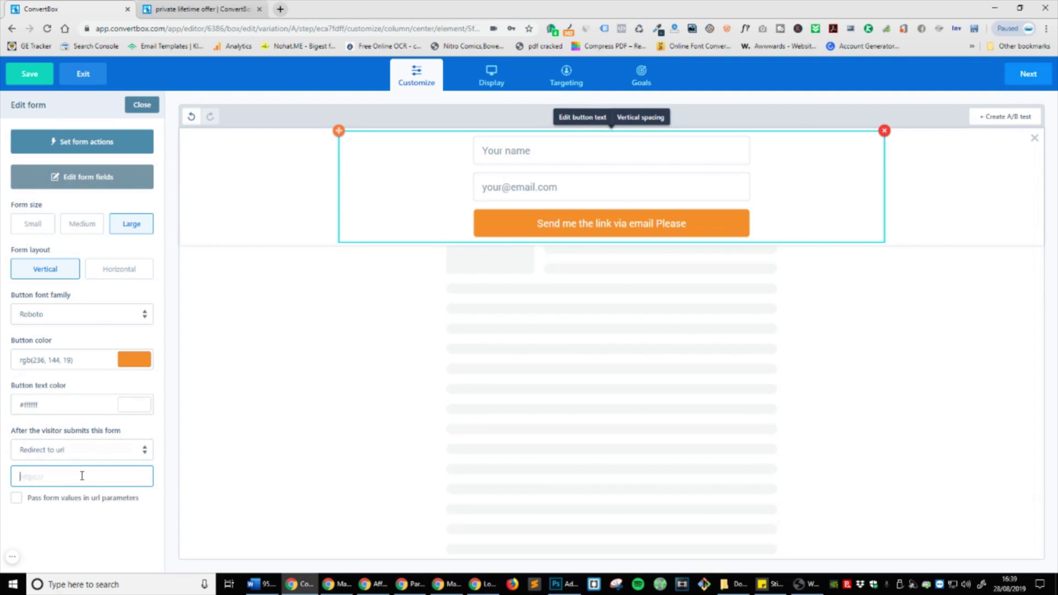
{"action": "type", "text": "martyenglander.c"}
{"action": "key", "text": "BackSpace"}
{"action": "key", "text": "BackSpace"}
{"action": "key", "text": "BackSpace"}
{"action": "key", "text": "BackSpace"}
{"action": "key", "text": "BackSpace"}
{"action": "key", "text": "BackSpace"}
{"action": "key", "text": "BackSpace"}
{"action": "key", "text": "BackSpace"}
{"action": "key", "text": "BackSpace"}
{"action": "type", "text": "page"}
{"action": "left_click", "coordinate": [71, 498]}
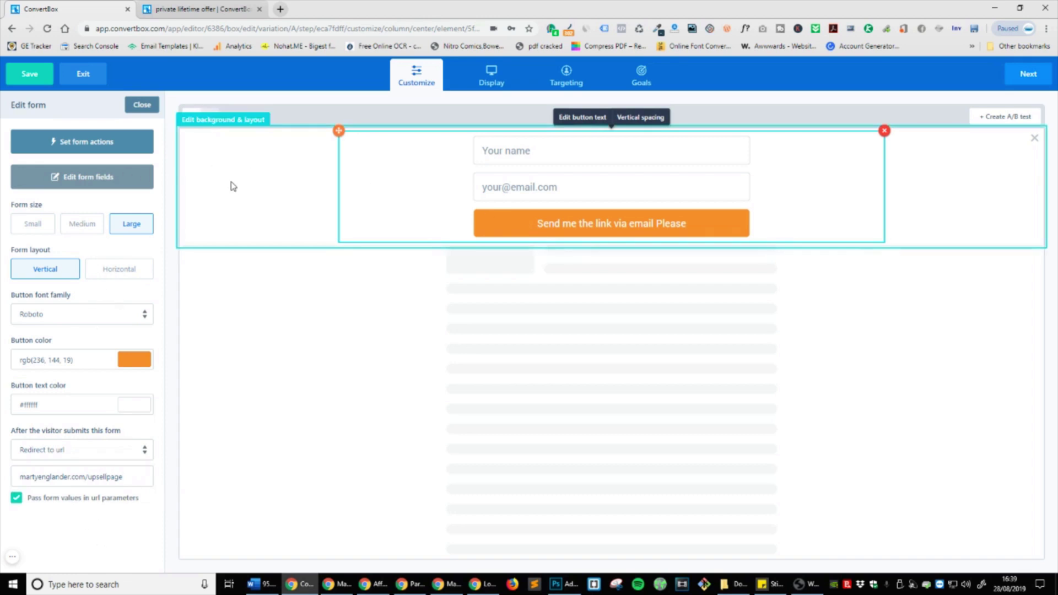
{"action": "left_click", "coordinate": [104, 156]}
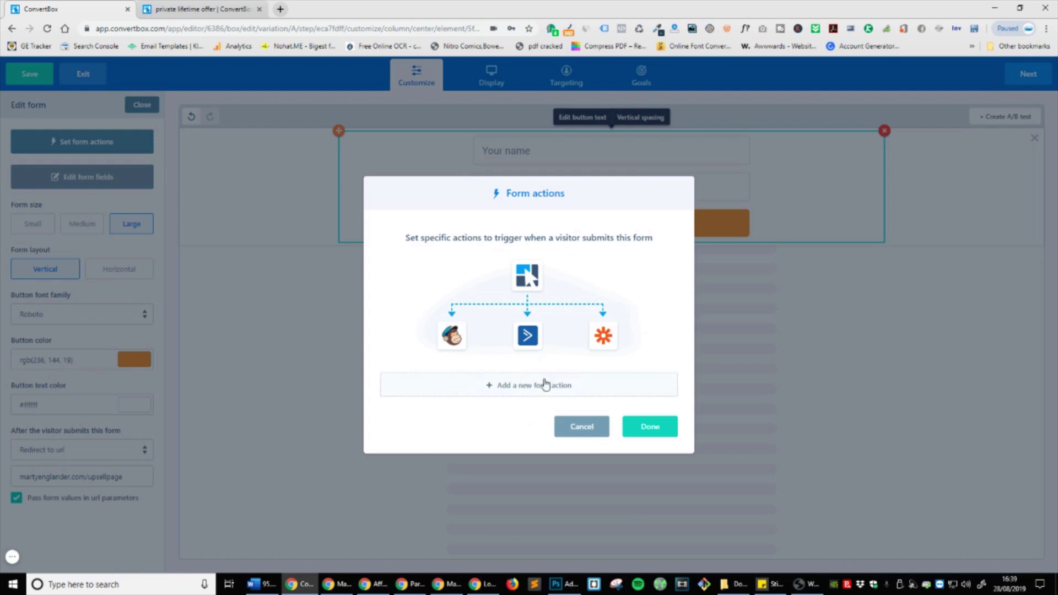
Step: Start a Webhook form action, cancel it without a URL, and close Form actions
{"action": "left_click", "coordinate": [543, 392]}
{"action": "left_click", "coordinate": [533, 320]}
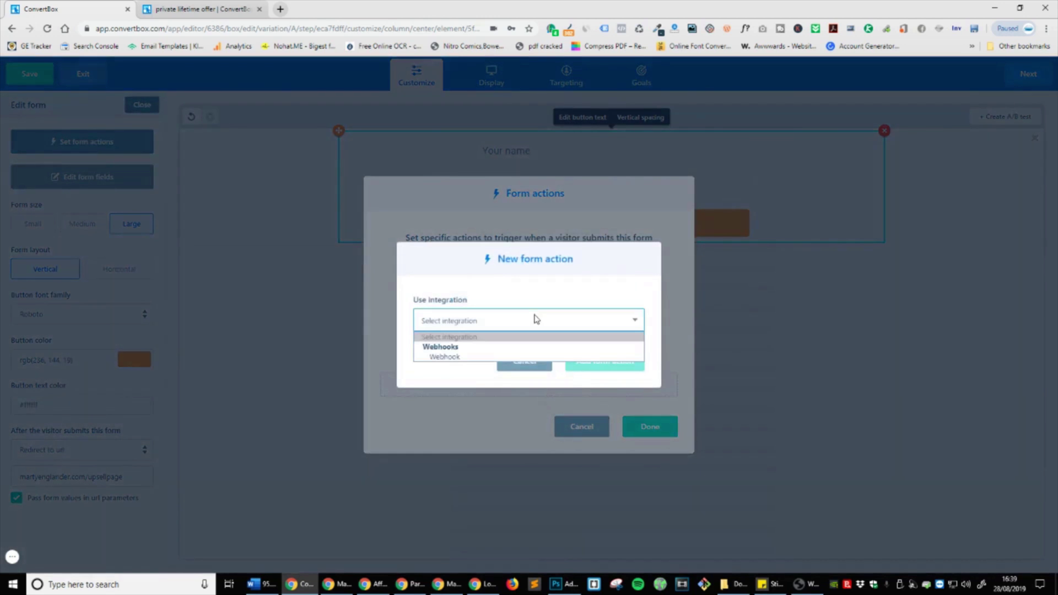
{"action": "left_click", "coordinate": [467, 350]}
{"action": "left_click", "coordinate": [531, 346]}
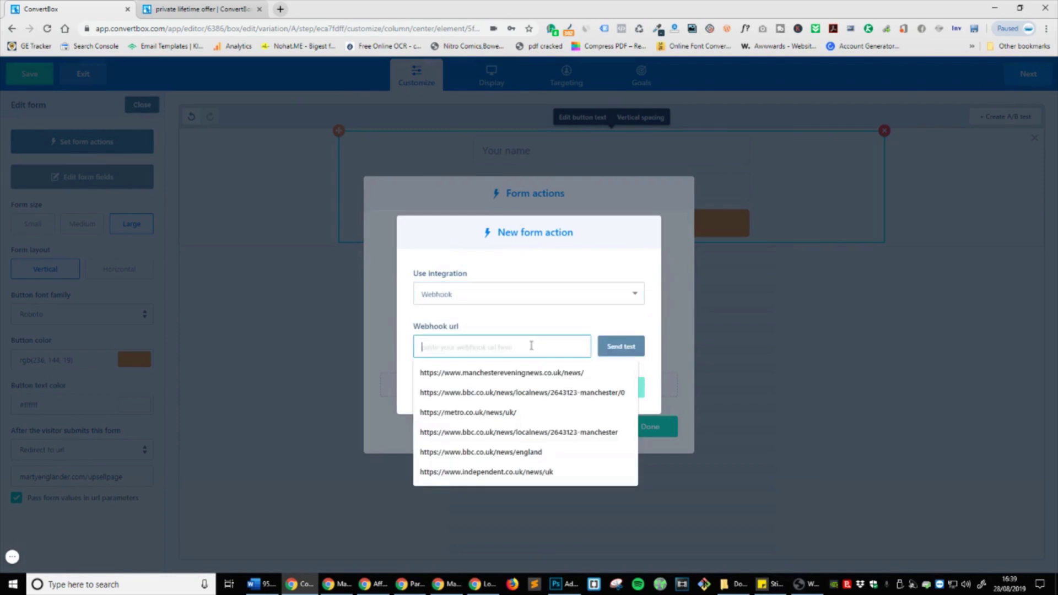
{"action": "left_click", "coordinate": [567, 324]}
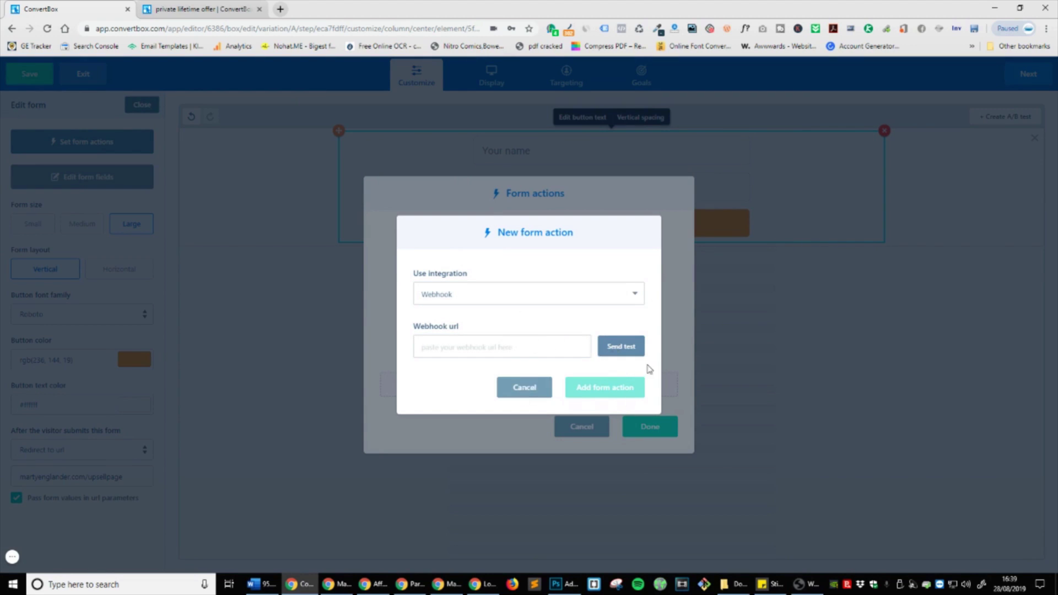
{"action": "left_click", "coordinate": [533, 388]}
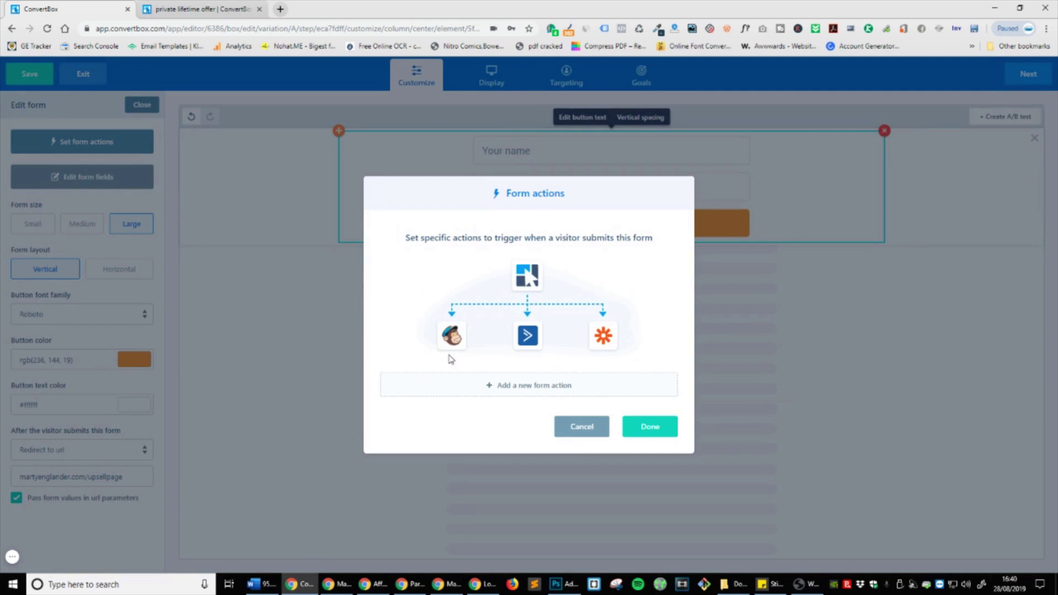
{"action": "left_click", "coordinate": [650, 426]}
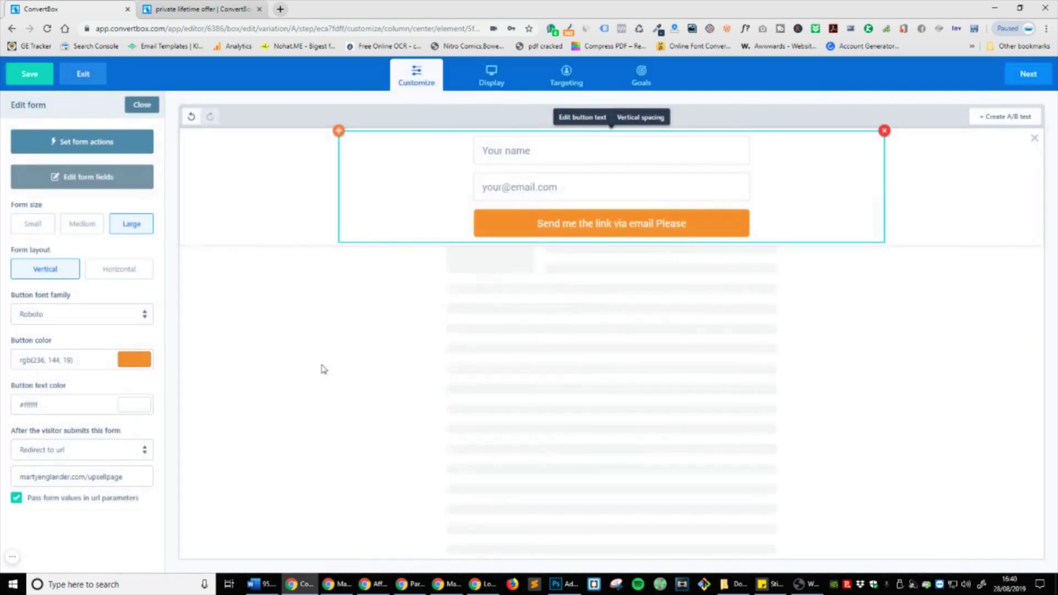
Step: Set First Step's CLAIM YOUR DISCOUNT TODAY! button to open the Test 1 step, then jump there
{"action": "left_click", "coordinate": [141, 105]}
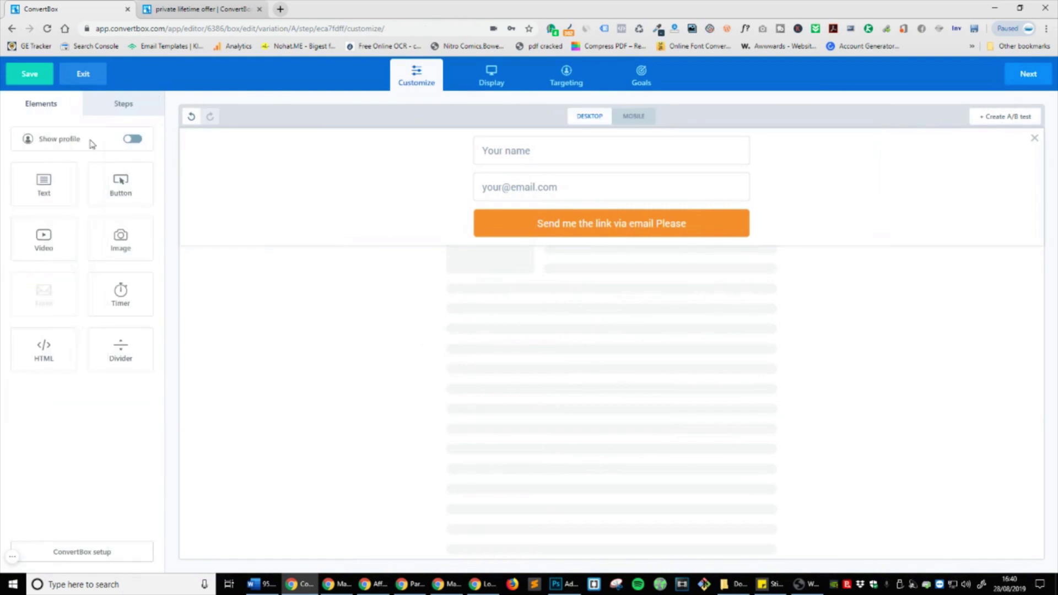
{"action": "left_click", "coordinate": [108, 111]}
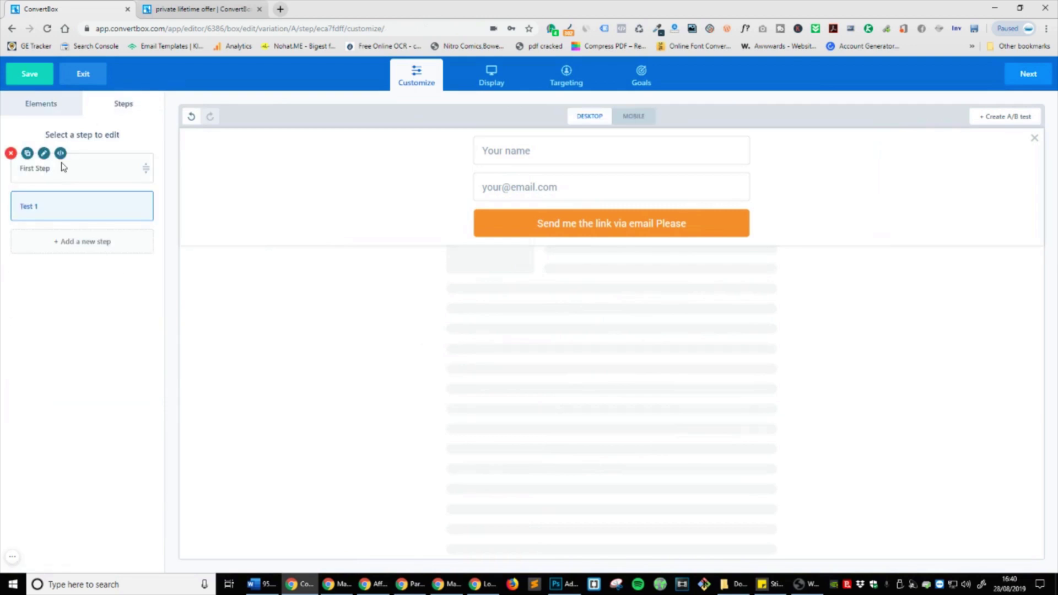
{"action": "left_click", "coordinate": [49, 172]}
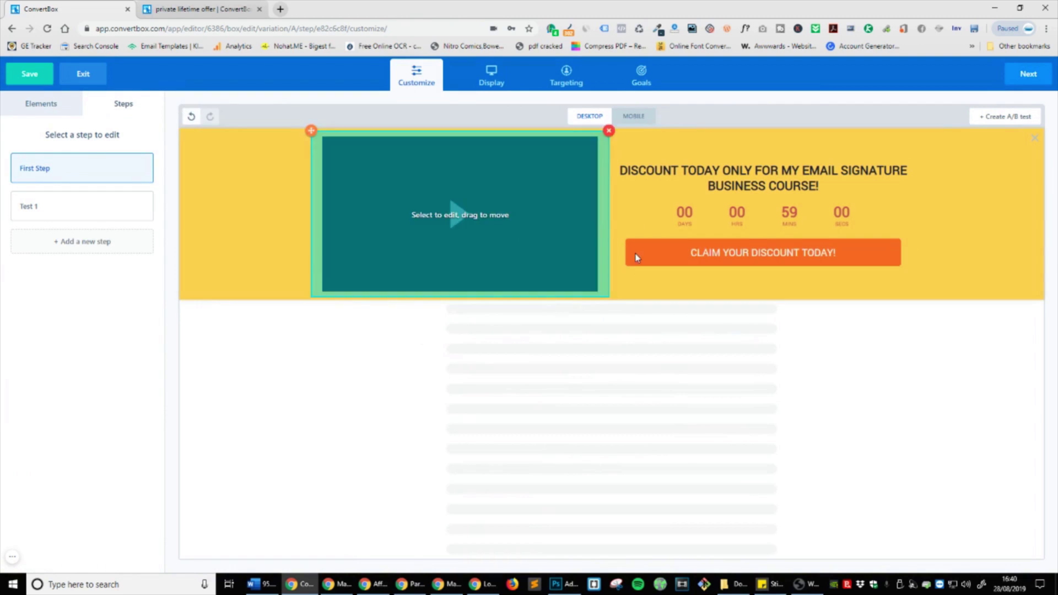
{"action": "left_click", "coordinate": [864, 251]}
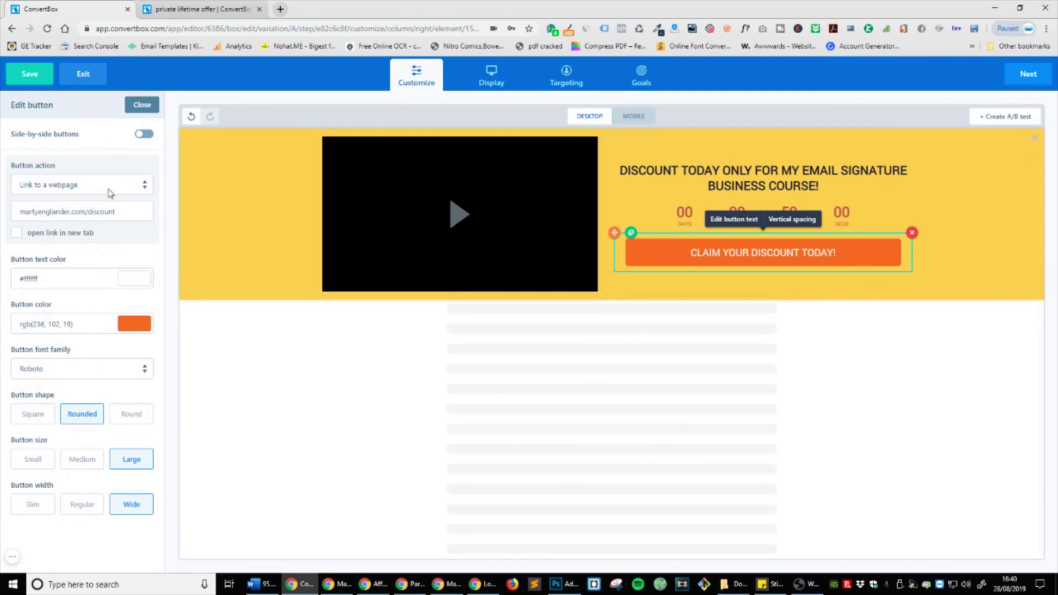
{"action": "left_click", "coordinate": [76, 186]}
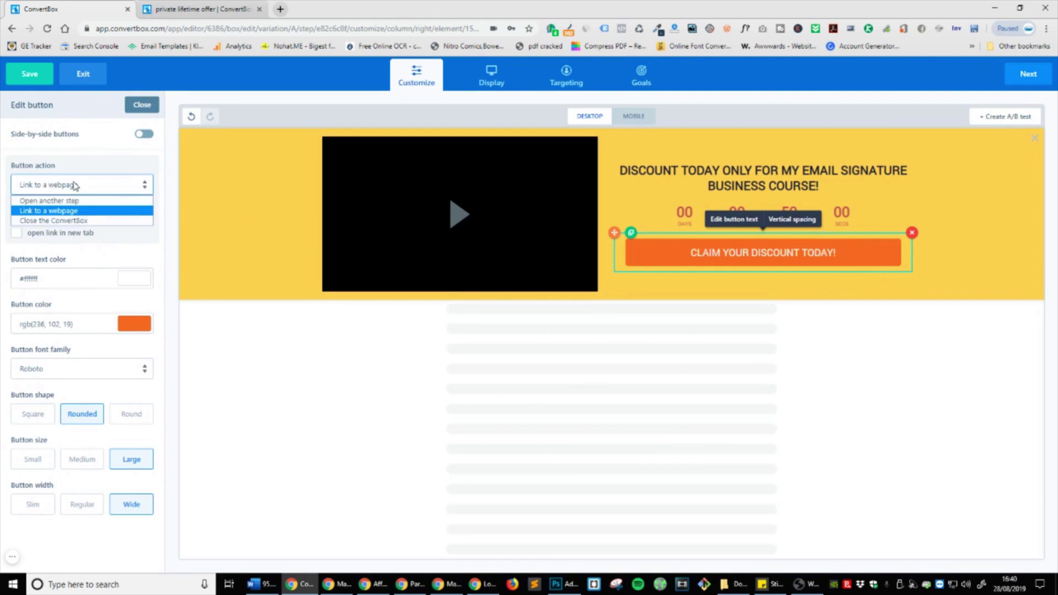
{"action": "left_click", "coordinate": [50, 201]}
{"action": "left_click", "coordinate": [51, 213]}
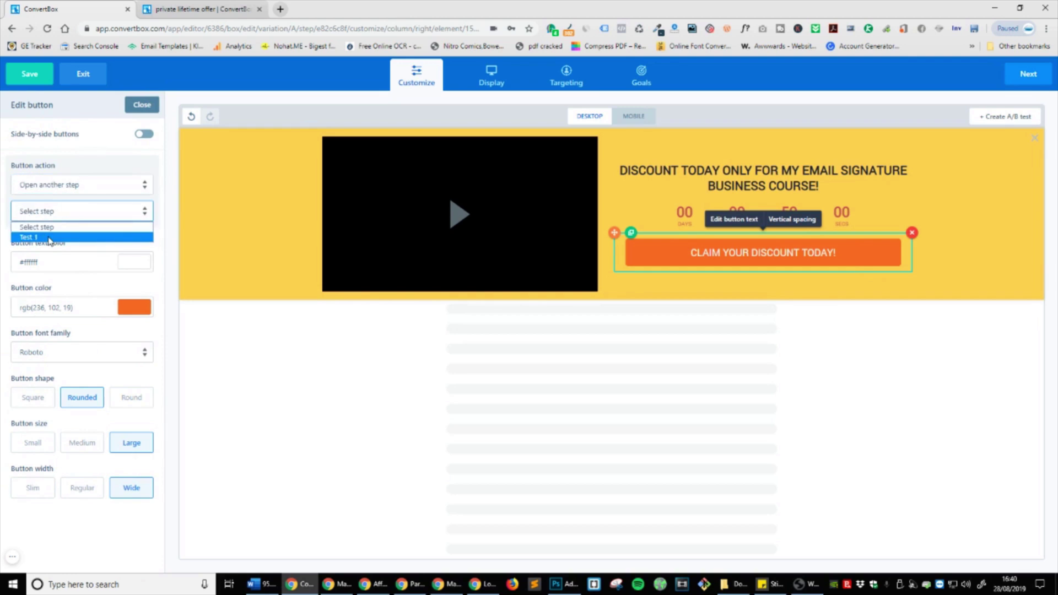
{"action": "left_click", "coordinate": [50, 237]}
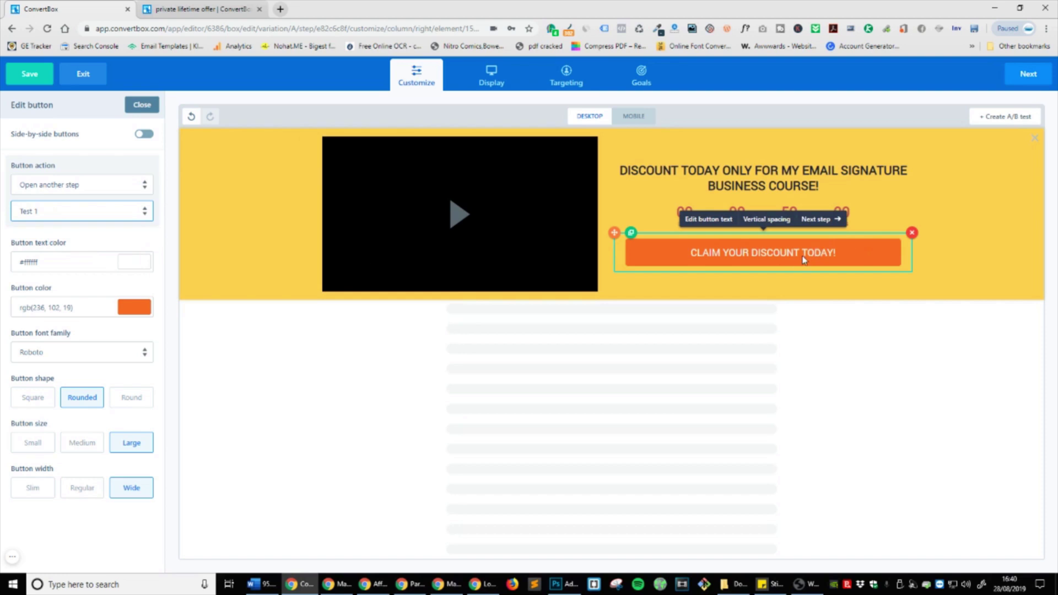
{"action": "left_click", "coordinate": [820, 219]}
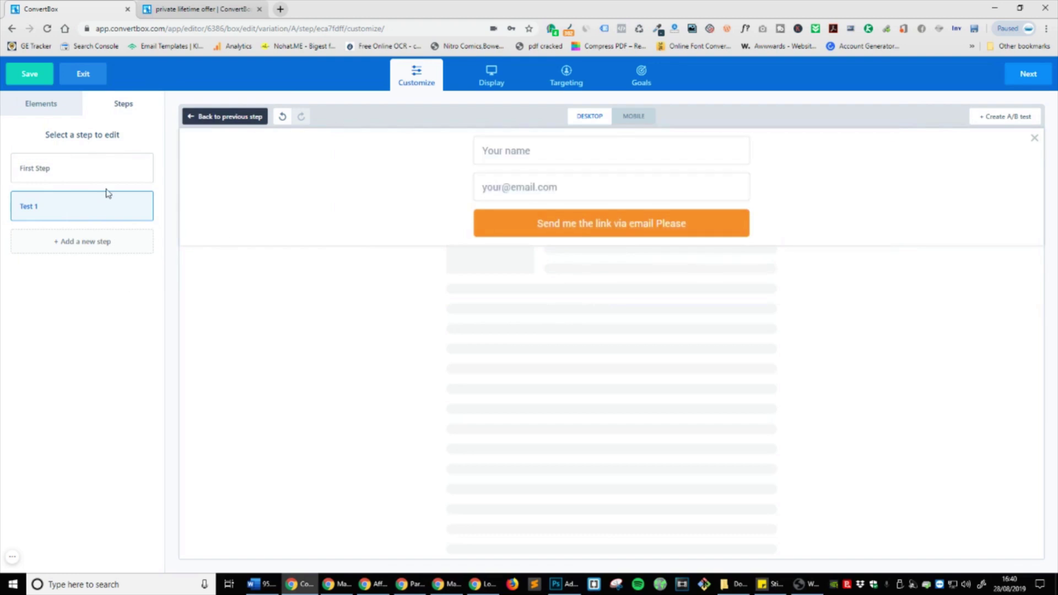
Step: Rename the Test 1 step to Form
{"action": "left_click", "coordinate": [44, 191]}
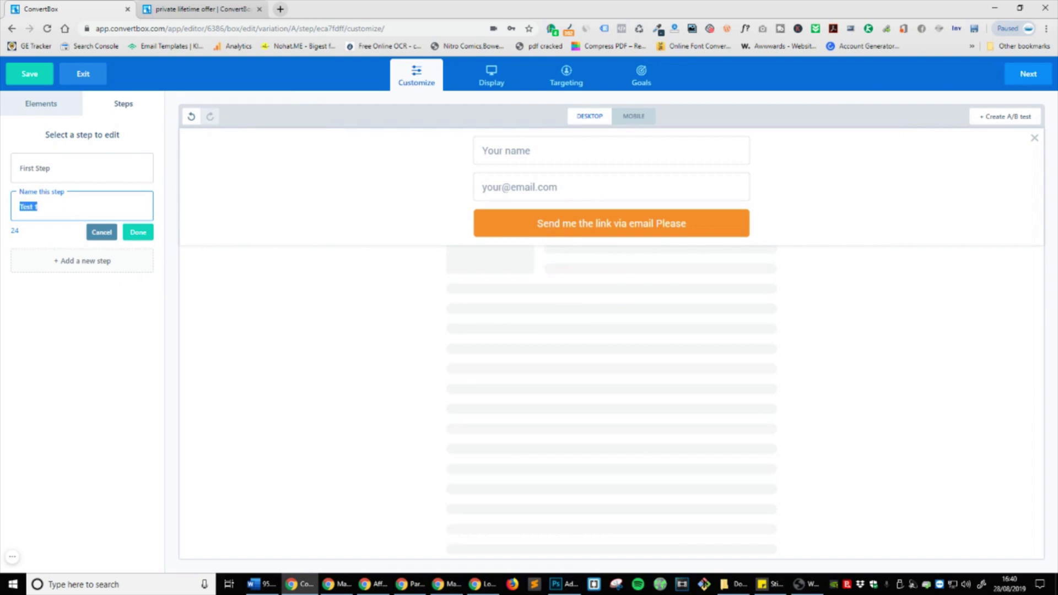
{"action": "type", "text": "Form"}
{"action": "left_click", "coordinate": [138, 232]}
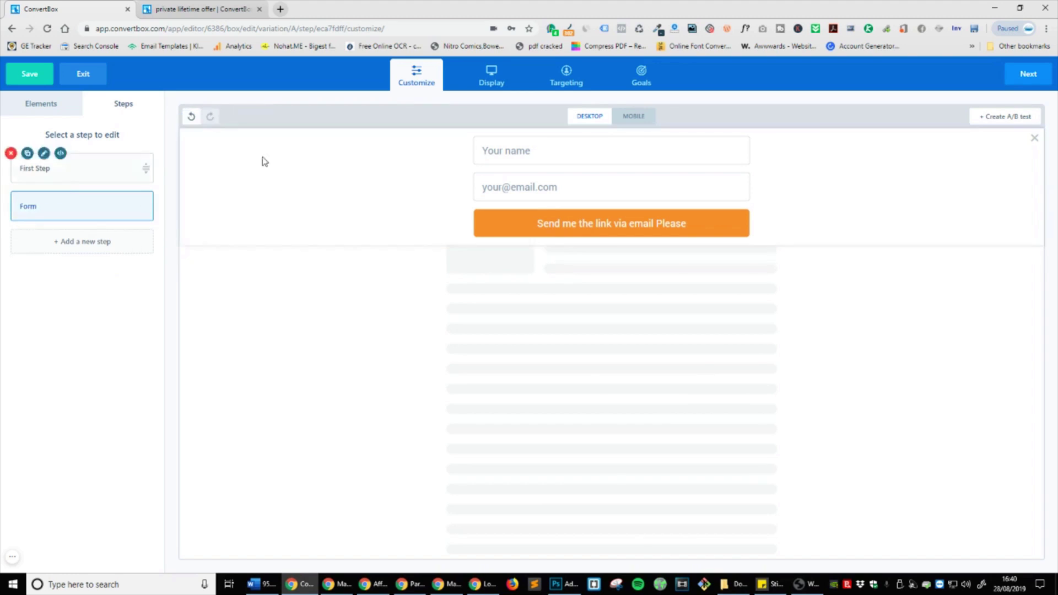
{"action": "left_click", "coordinate": [631, 188]}
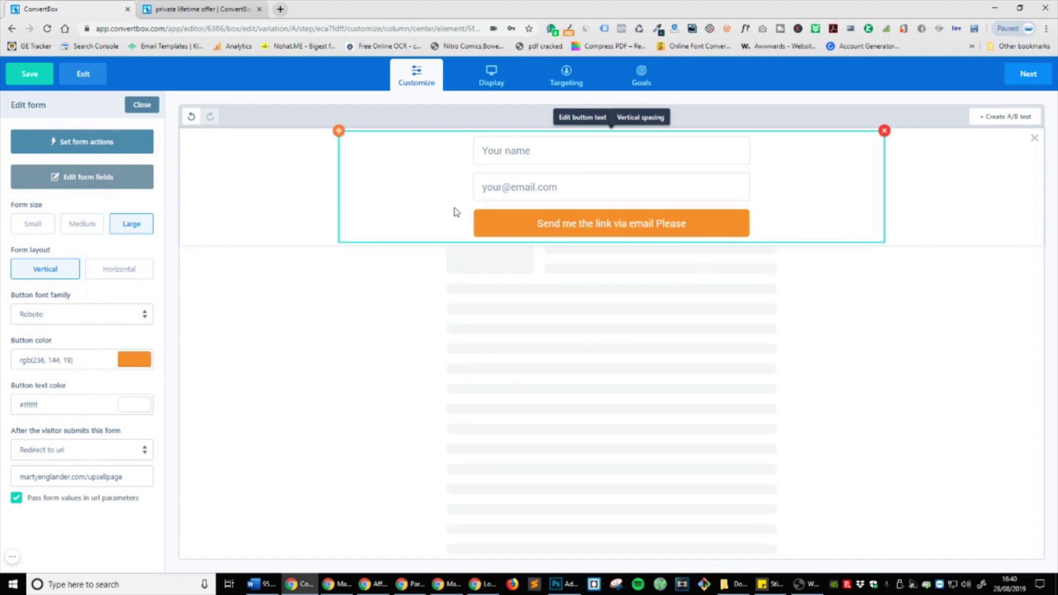
{"action": "left_click", "coordinate": [142, 105]}
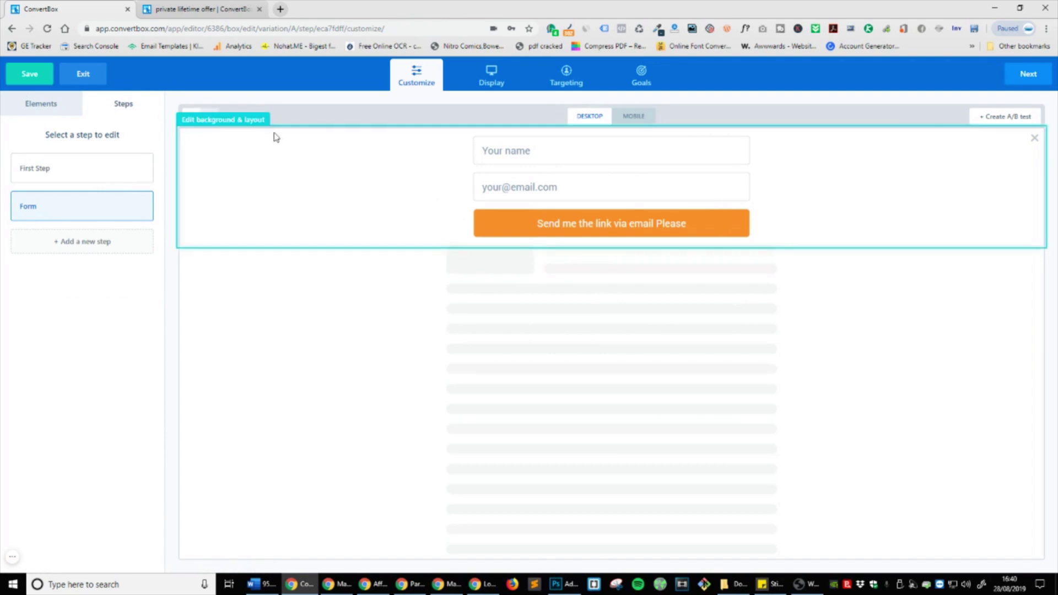
Step: Add a new step named Thank You and open it
{"action": "left_click", "coordinate": [71, 240]}
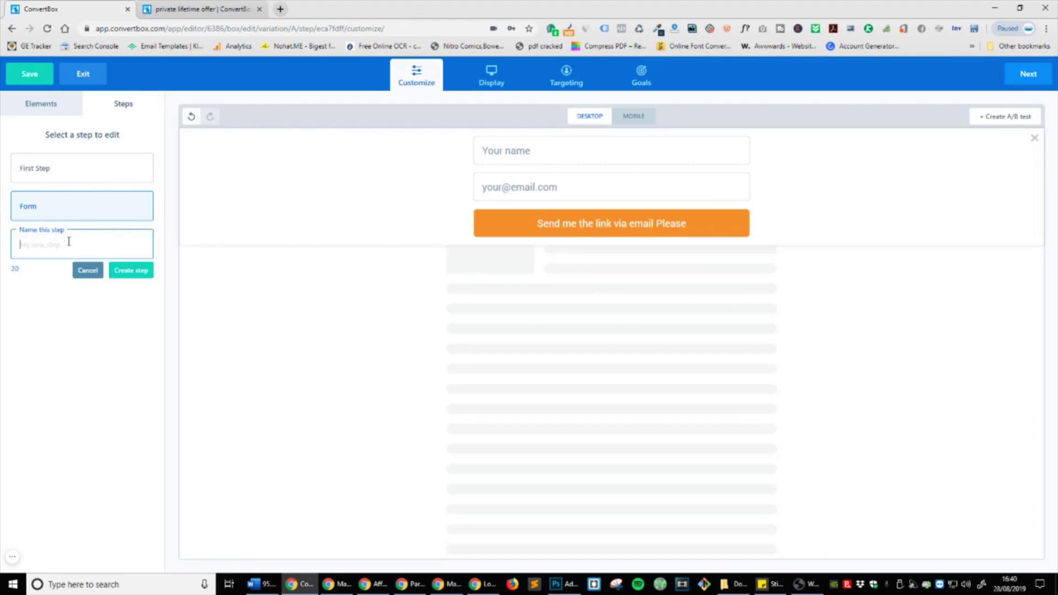
{"action": "type", "text": "Thank You"}
{"action": "left_click", "coordinate": [131, 270]}
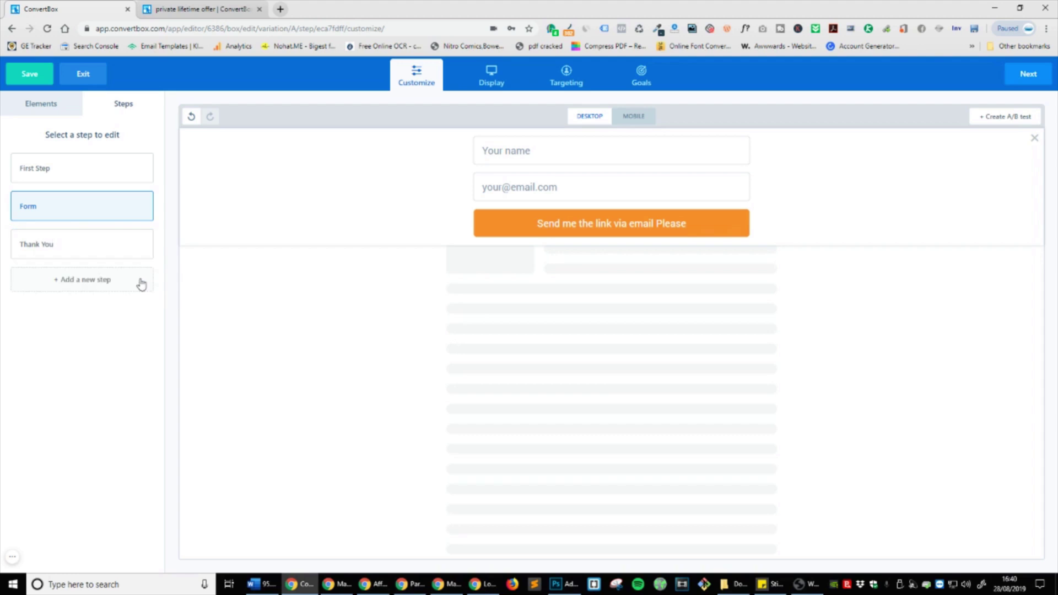
{"action": "left_click", "coordinate": [65, 253]}
{"action": "left_click", "coordinate": [67, 279]}
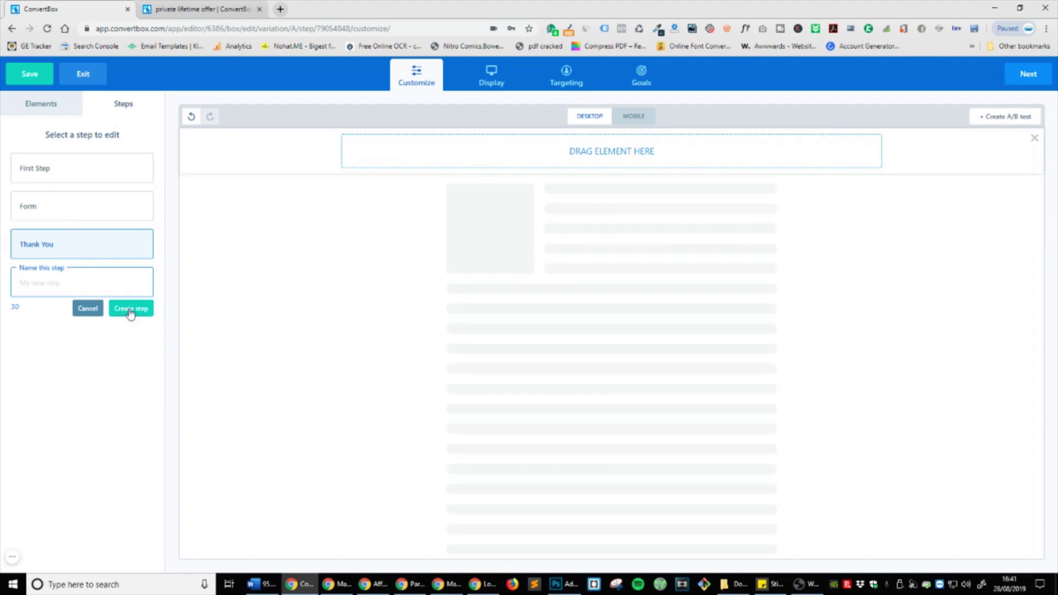
Step: Add a text block reading 'THANK YOU. Please check your inbox and junk folder for the link!'
{"action": "left_click", "coordinate": [89, 309]}
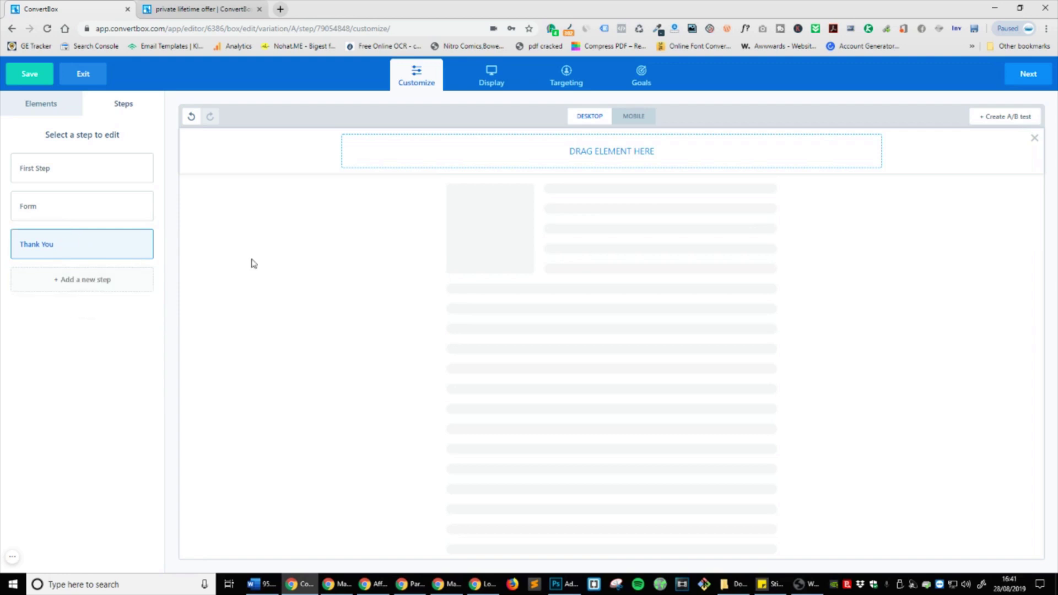
{"action": "left_click", "coordinate": [53, 107]}
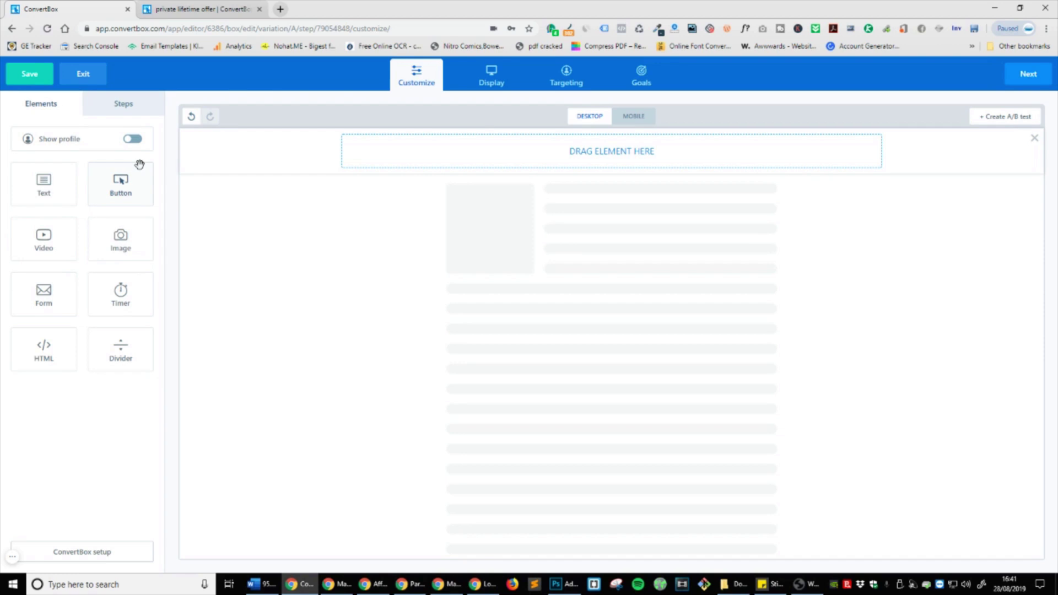
{"action": "left_click_drag", "start_coordinate": [70, 186], "coordinate": [675, 145]}
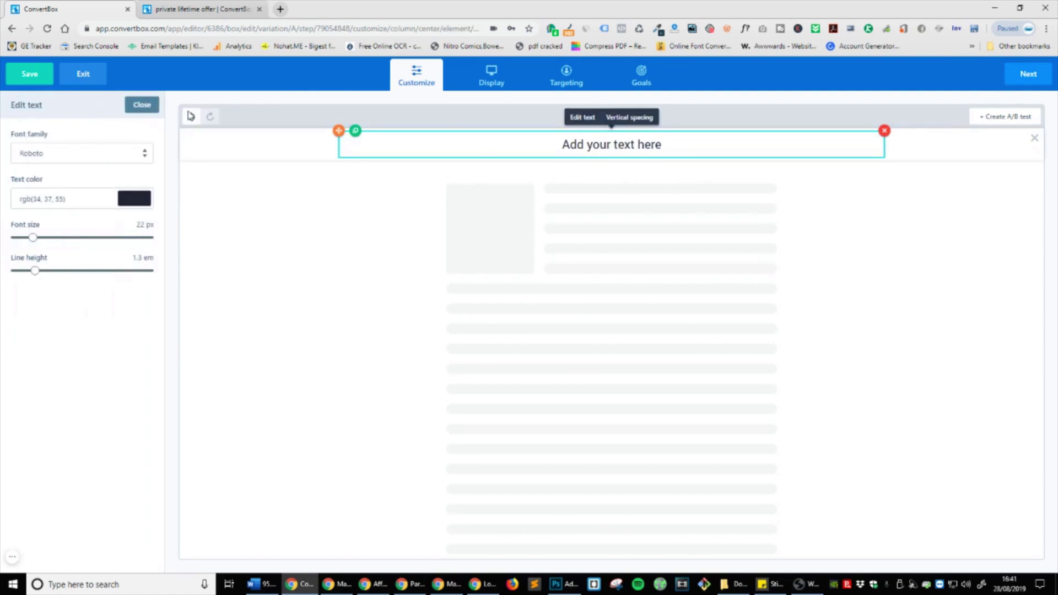
{"action": "left_click", "coordinate": [628, 118]}
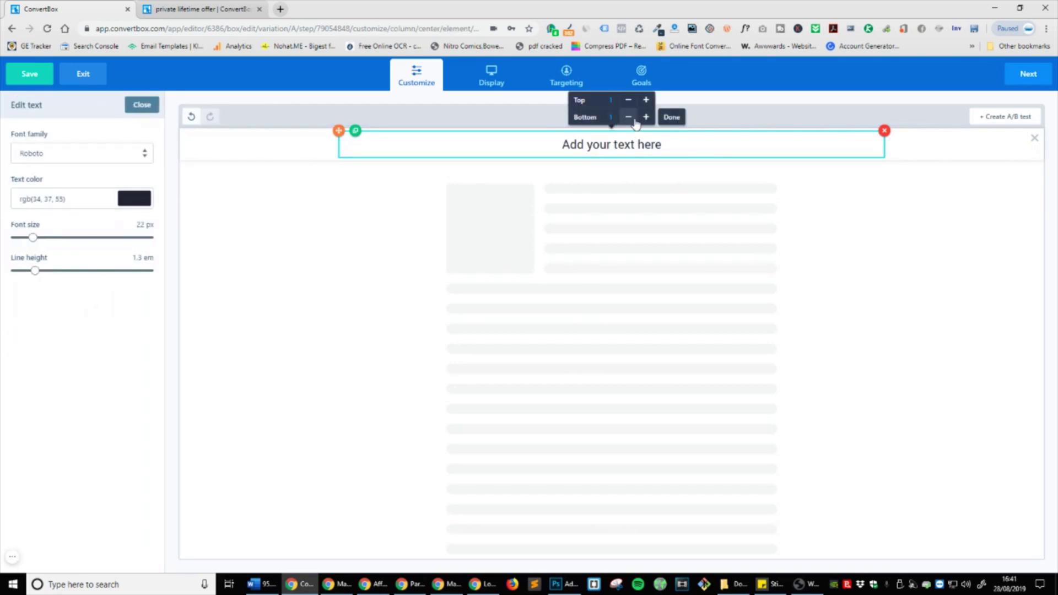
{"action": "left_click", "coordinate": [715, 147]}
{"action": "type", "text": "THANK YOU. p"}
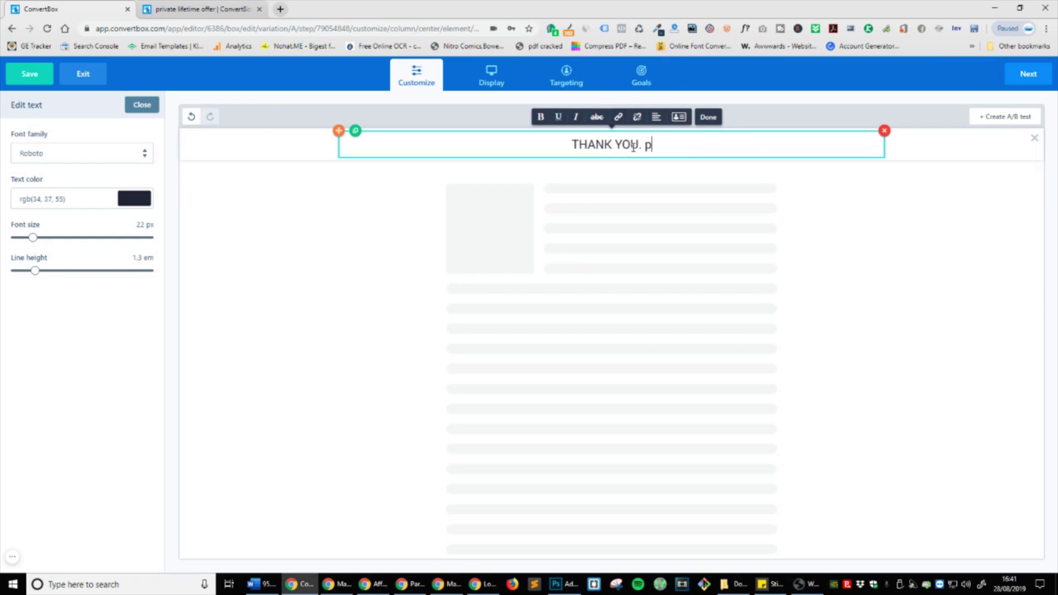
{"action": "key", "text": "BackSpace"}
{"action": "type", "text": "Please check yo"}
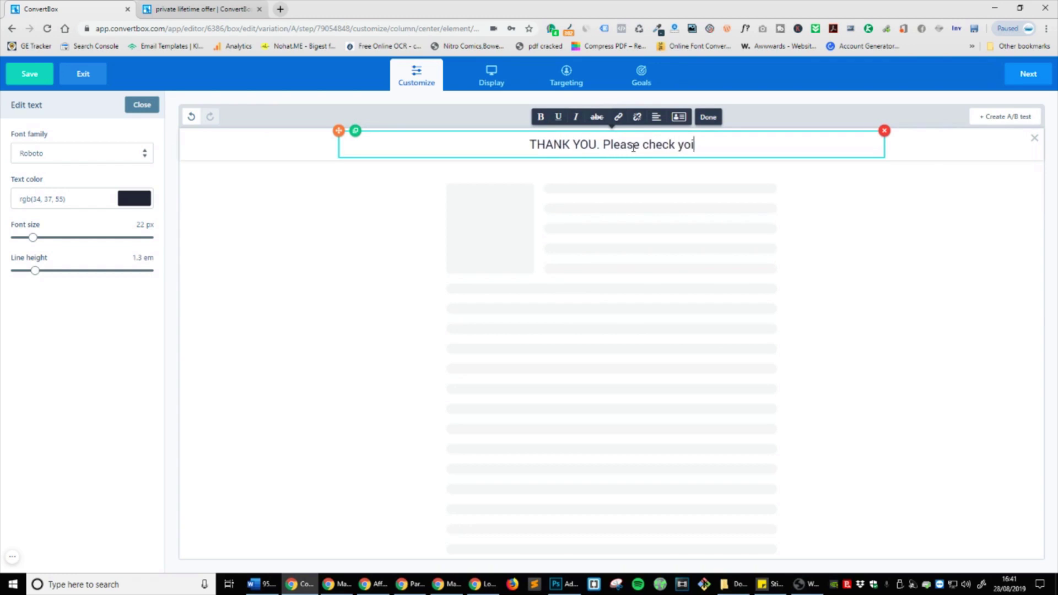
{"action": "type", "text": "ur inbox"}
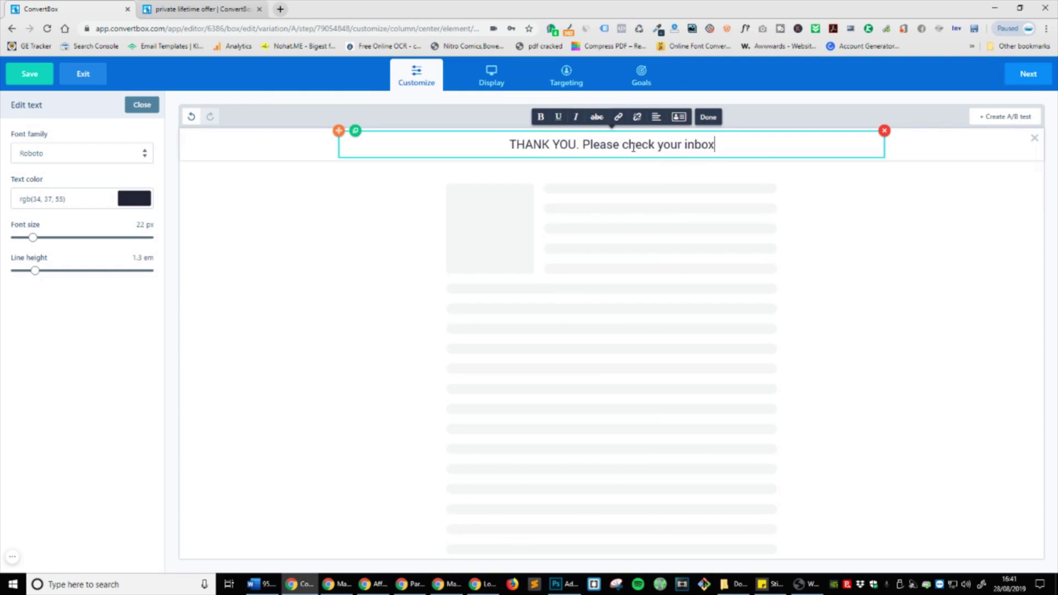
{"action": "type", "text": " and junk f"}
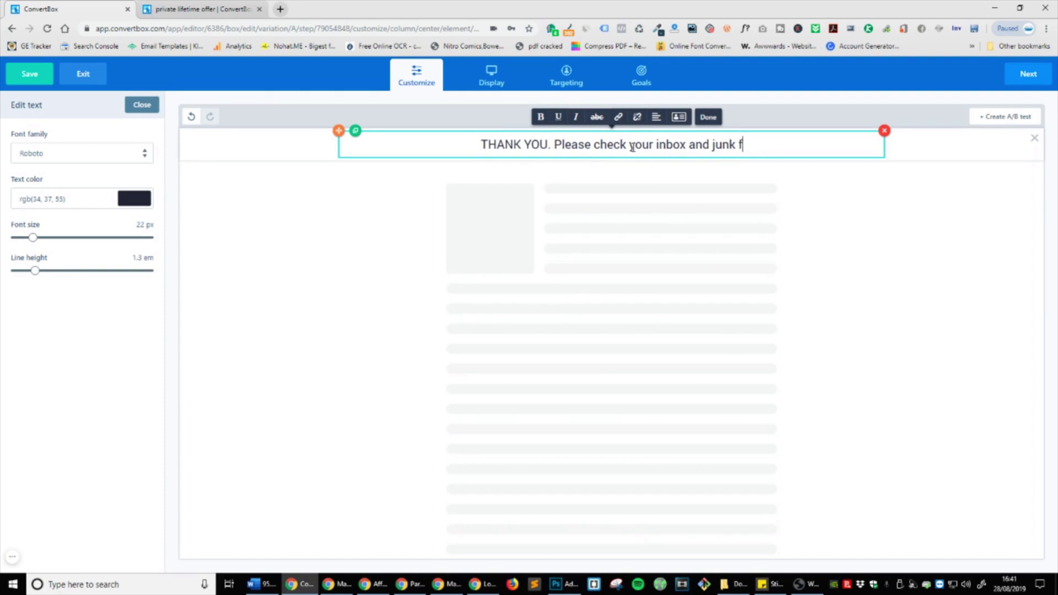
{"action": "type", "text": "older for the link!"}
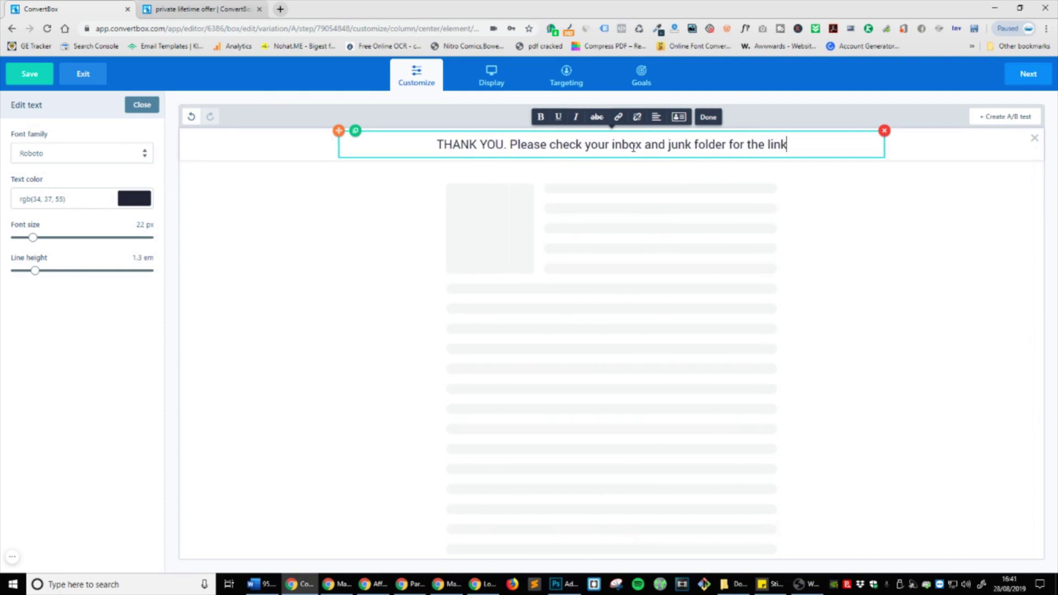
{"action": "left_click", "coordinate": [708, 117]}
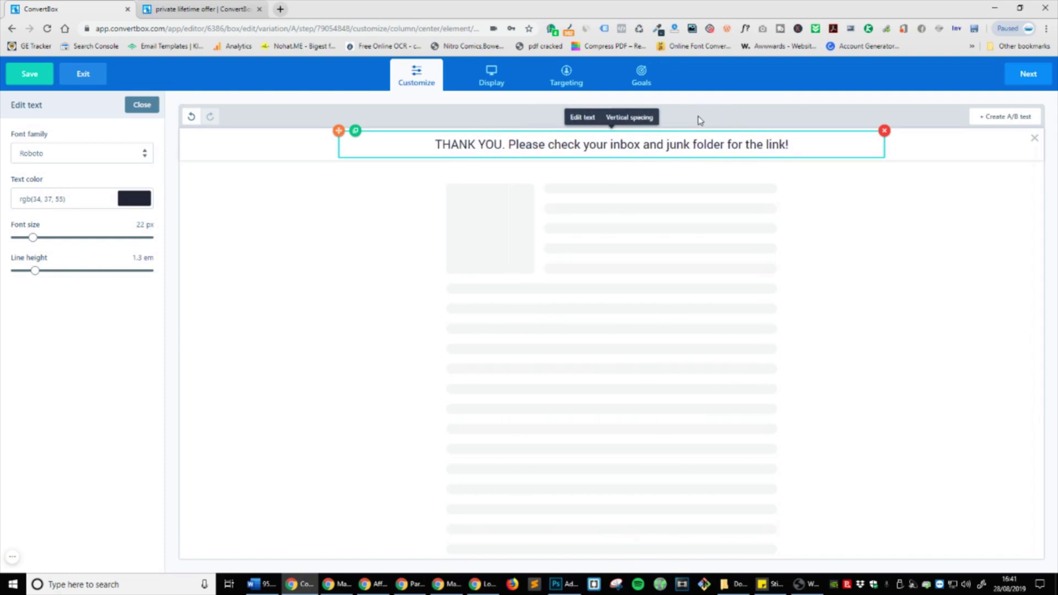
Step: Insert the First Name merge field plus a comma before THANK YOU
{"action": "left_click", "coordinate": [739, 144]}
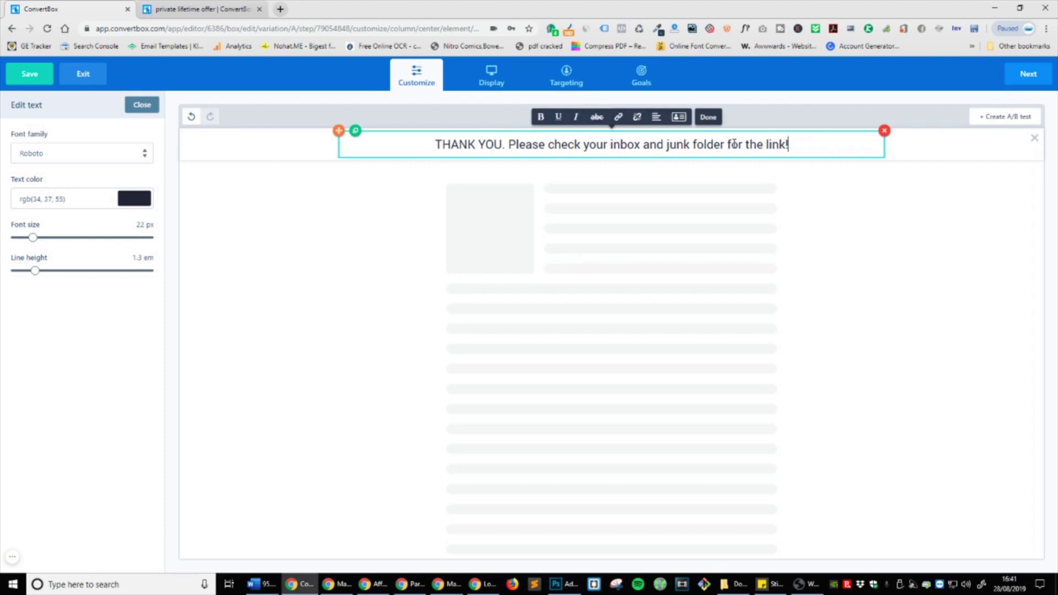
{"action": "left_click", "coordinate": [435, 144]}
{"action": "left_click", "coordinate": [679, 116]}
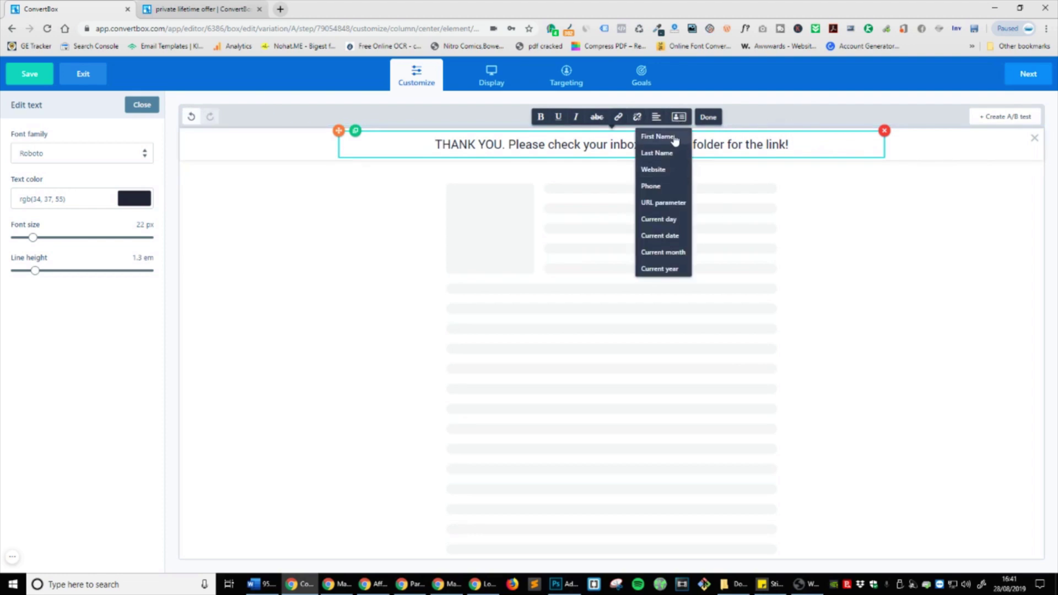
{"action": "left_click", "coordinate": [657, 138]}
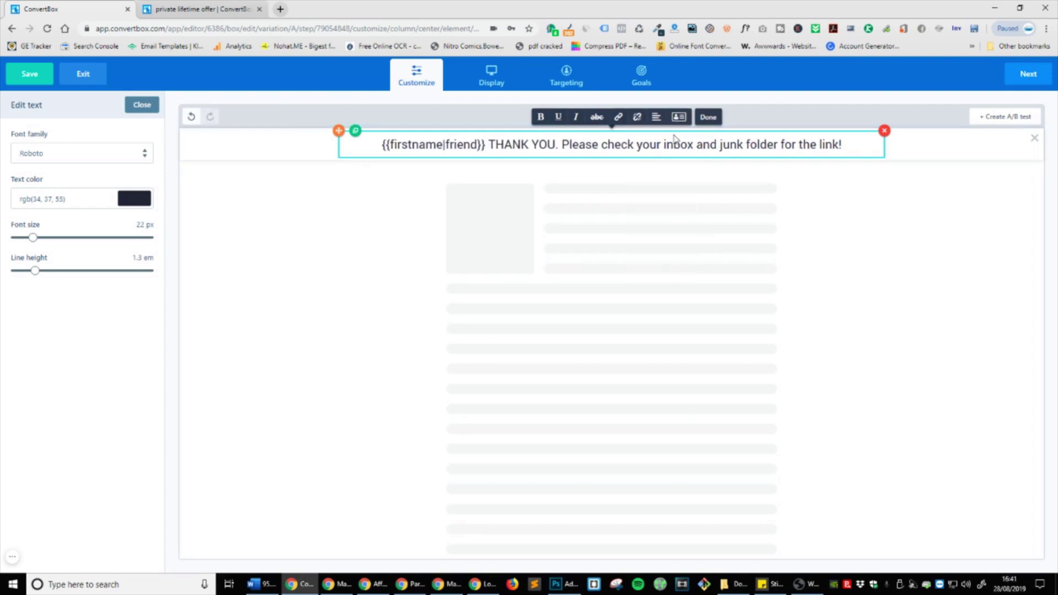
{"action": "key", "text": "BackSpace"}
{"action": "type", "text": ","}
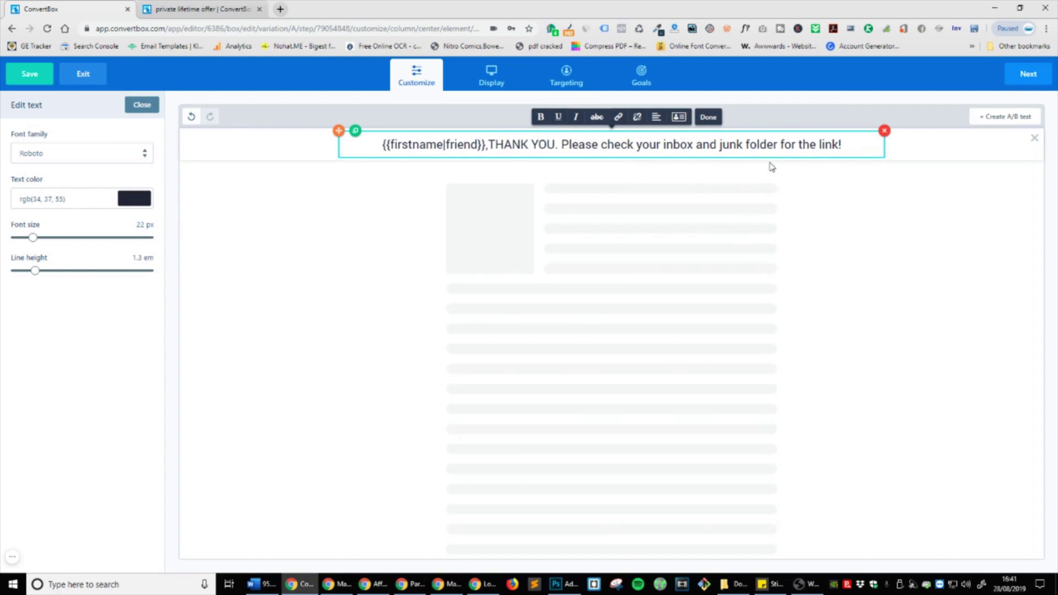
{"action": "left_click", "coordinate": [976, 214]}
{"action": "left_click", "coordinate": [488, 148]}
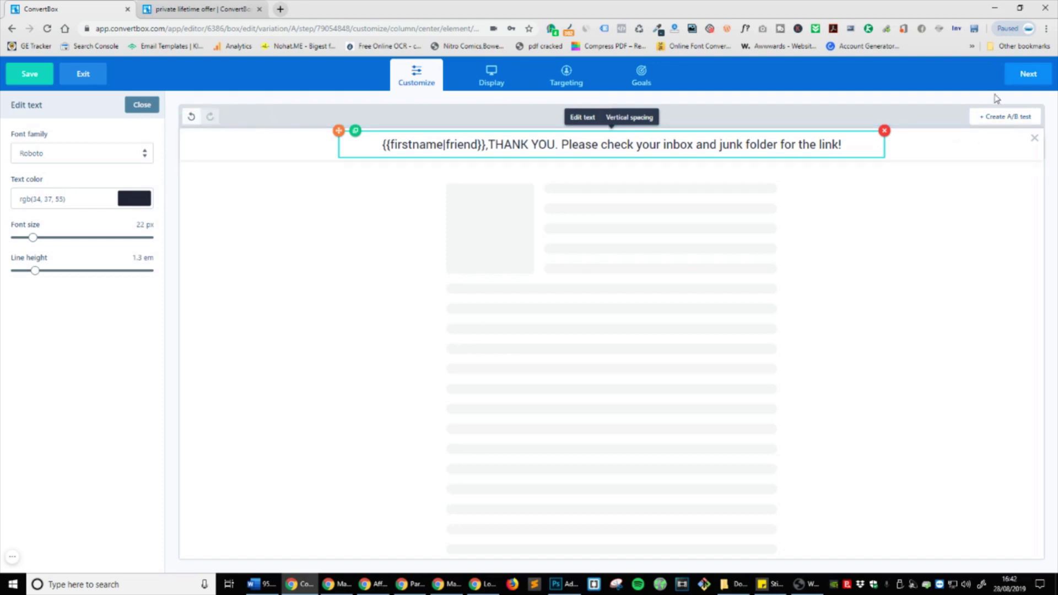
{"action": "left_click", "coordinate": [1014, 117]}
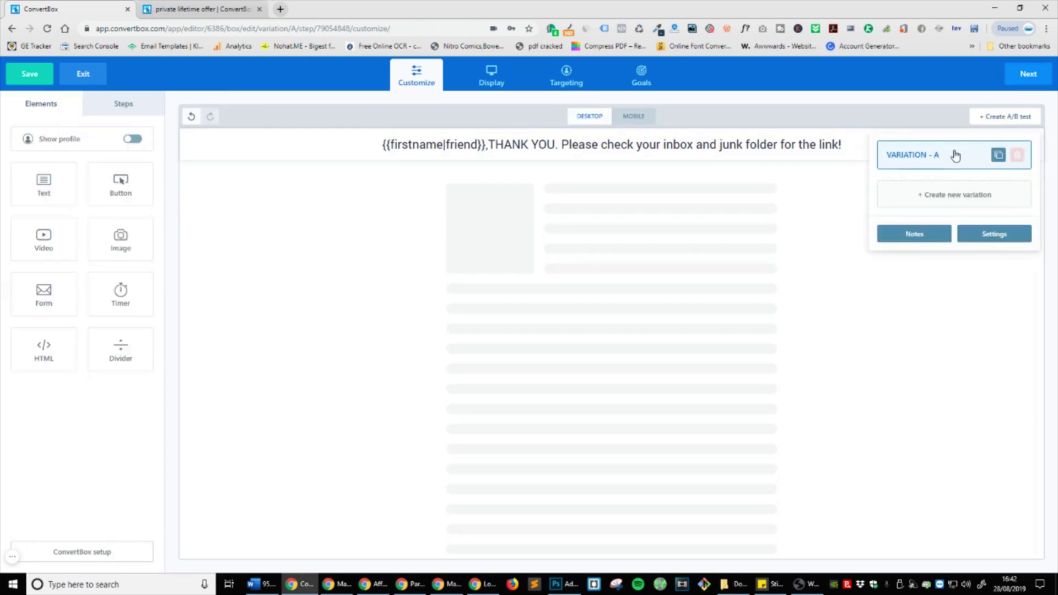
Step: Clone Variation A into Variation B and replace its banner video with an Image element
{"action": "left_click", "coordinate": [998, 156]}
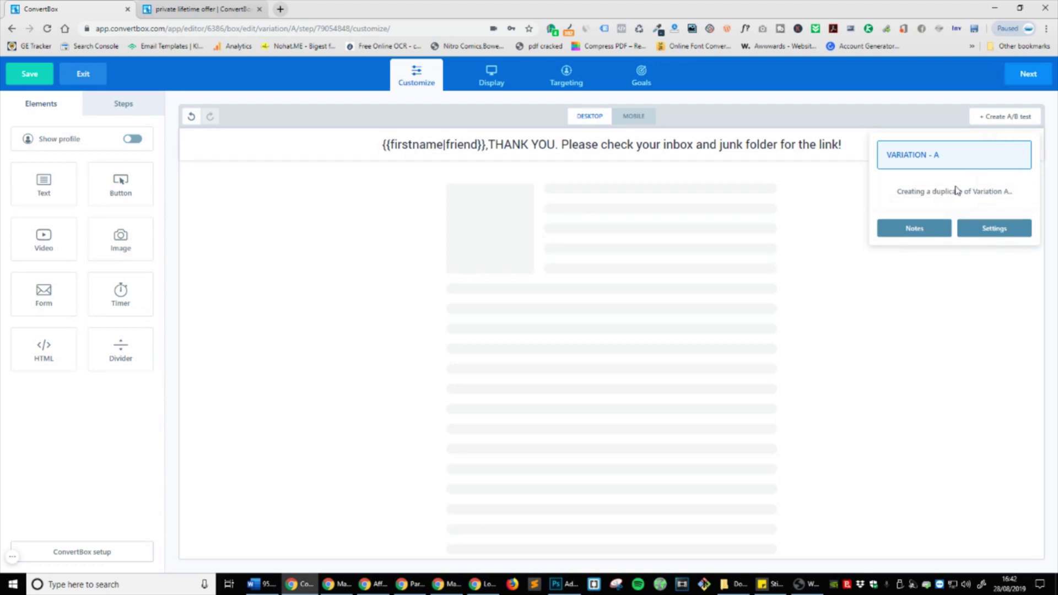
{"action": "left_click", "coordinate": [945, 199]}
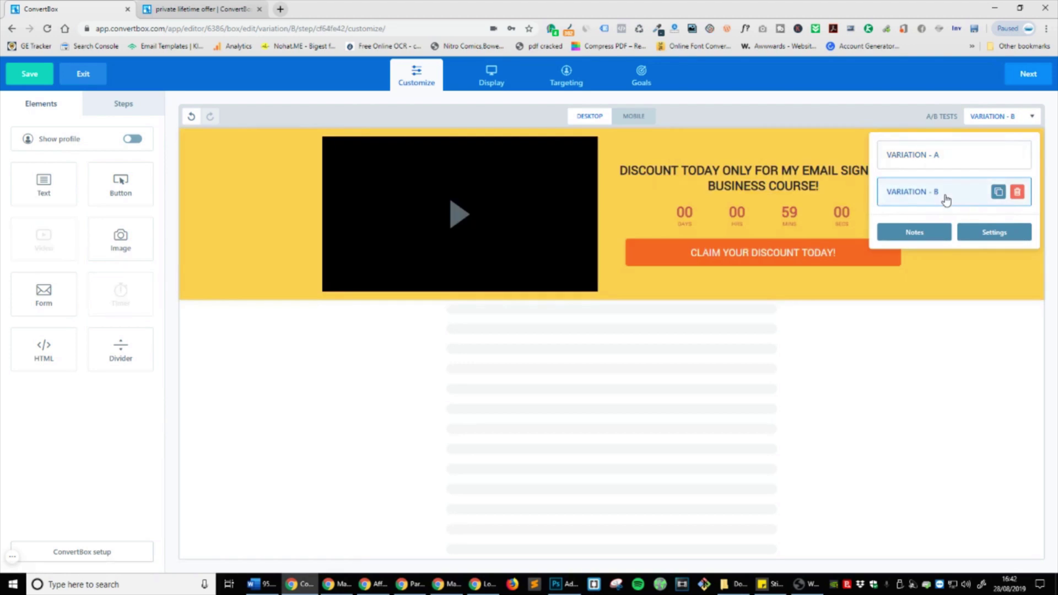
{"action": "left_click", "coordinate": [732, 186]}
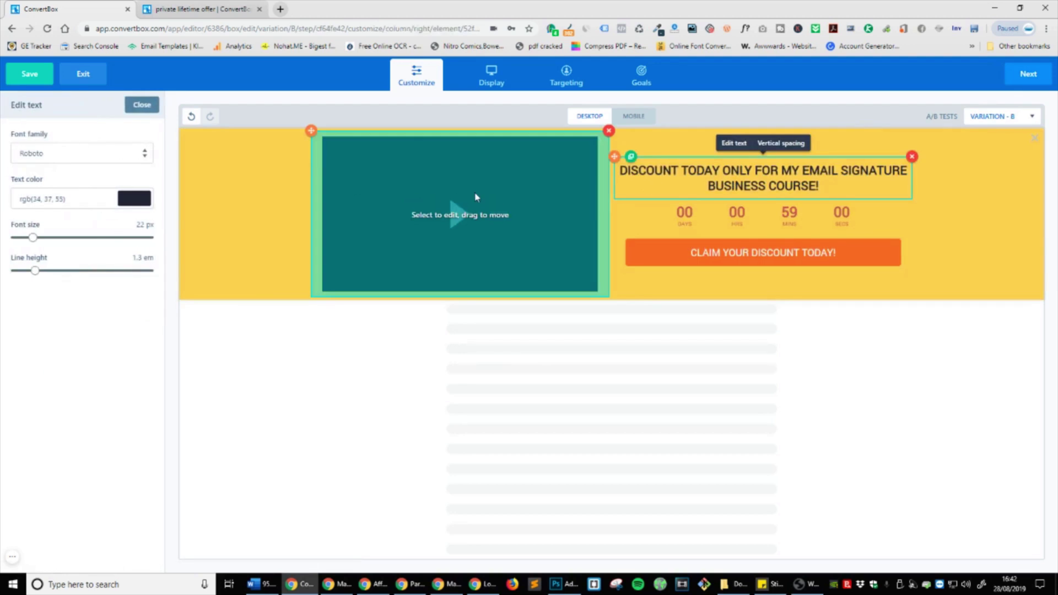
{"action": "left_click", "coordinate": [492, 184]}
{"action": "left_click", "coordinate": [609, 131]}
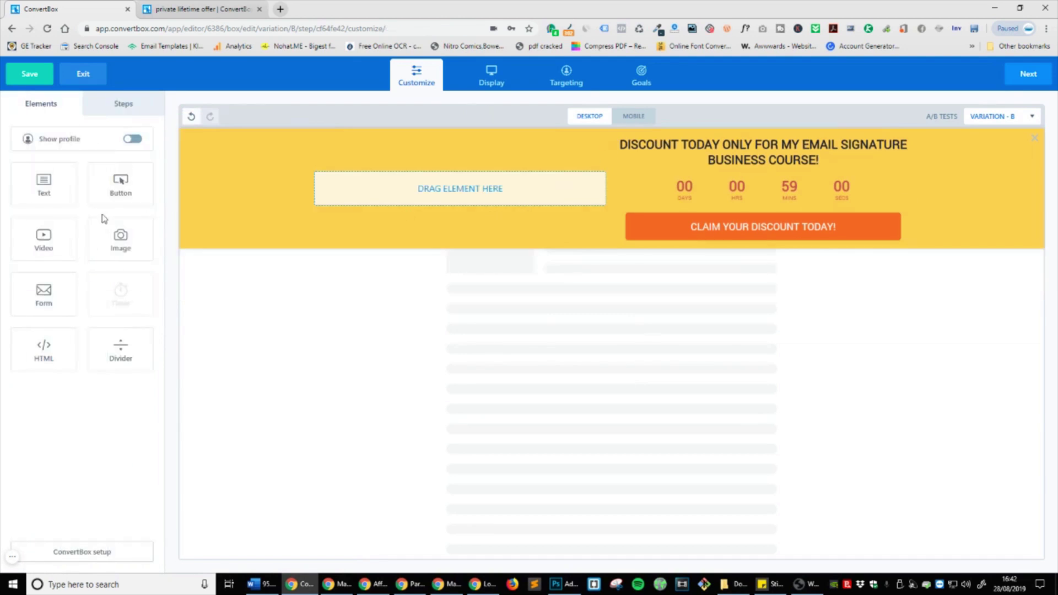
{"action": "left_click_drag", "start_coordinate": [120, 236], "coordinate": [492, 187]}
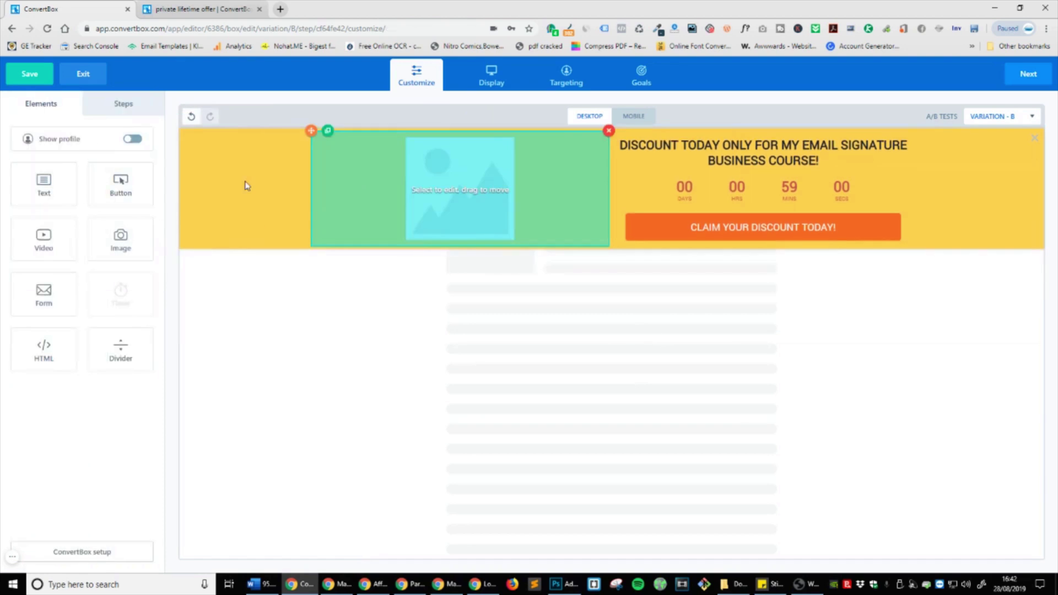
Step: Change Variation B's button to GRAB YOUR DISCOUNT TODAY!, then return to Variation A
{"action": "left_click", "coordinate": [872, 231]}
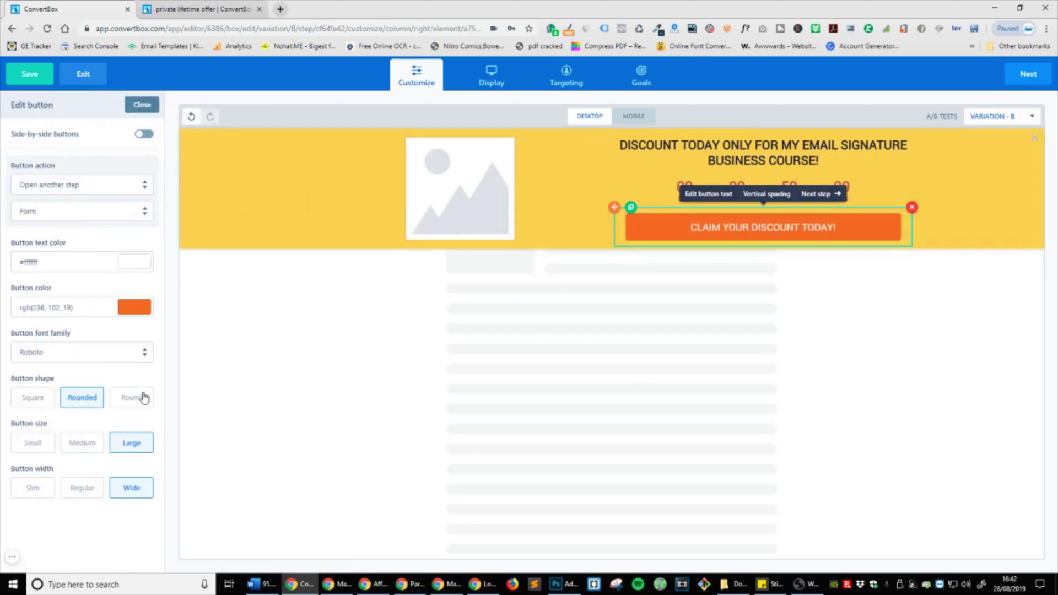
{"action": "left_click", "coordinate": [703, 231]}
{"action": "double_click", "coordinate": [703, 231]}
{"action": "key", "text": "BackSpace"}
{"action": "type", "text": "GRAB"}
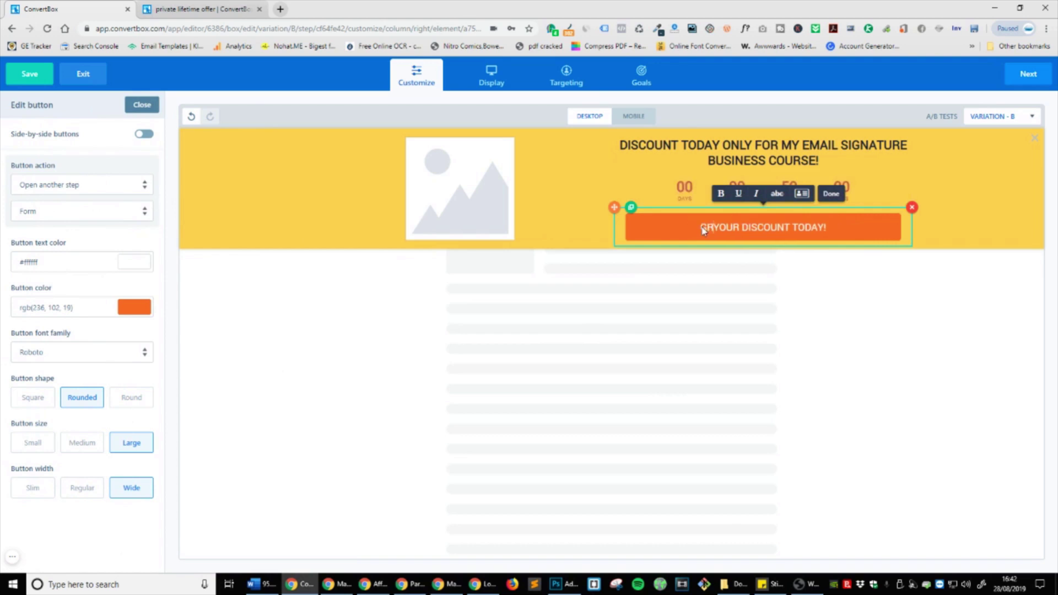
{"action": "left_click", "coordinate": [831, 194]}
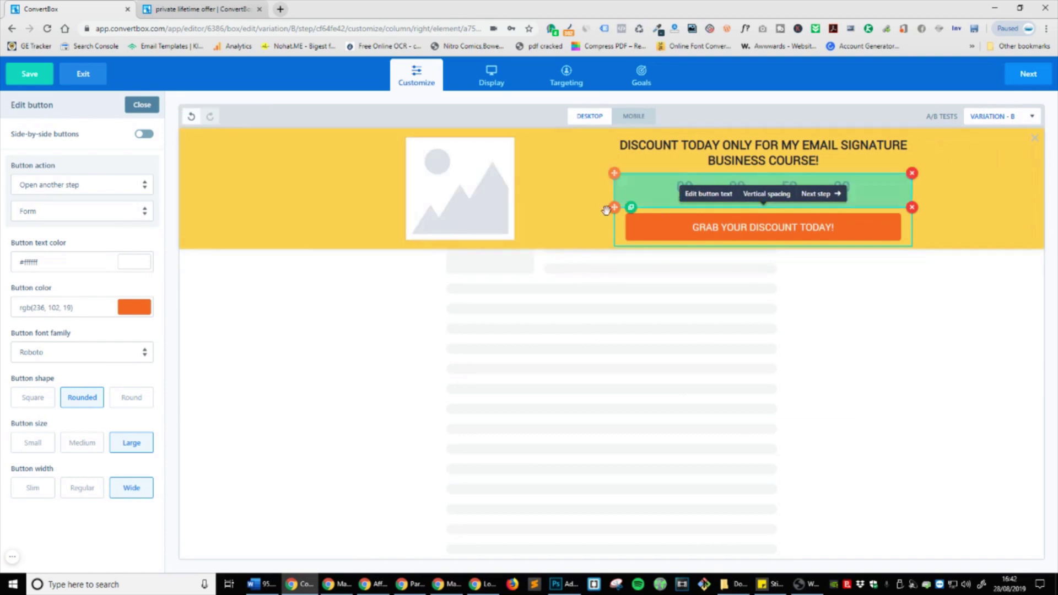
{"action": "left_click", "coordinate": [826, 194]}
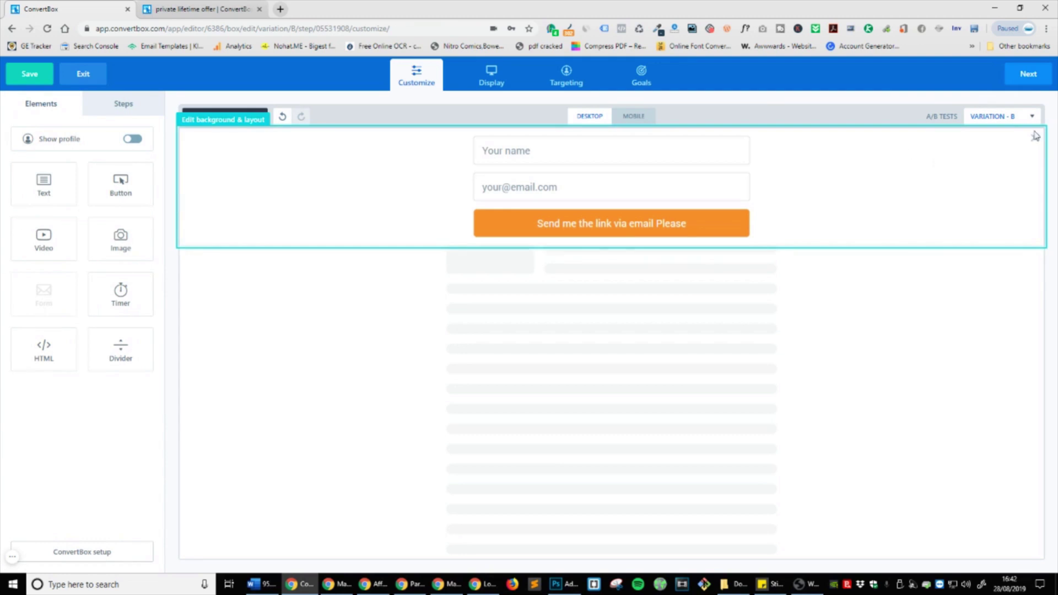
{"action": "left_click", "coordinate": [1016, 116]}
{"action": "left_click", "coordinate": [952, 200]}
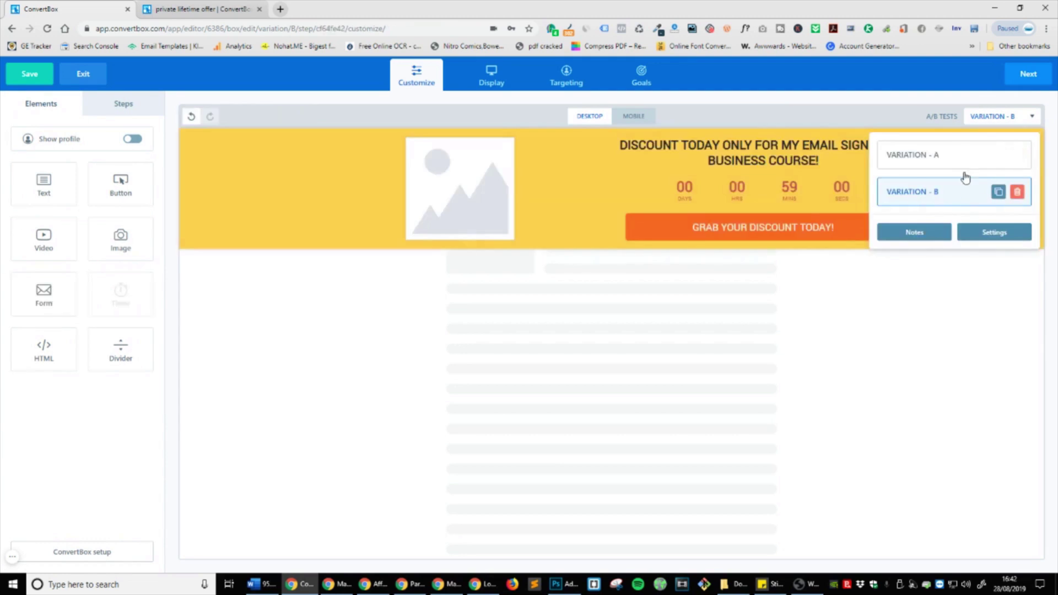
{"action": "left_click", "coordinate": [933, 155]}
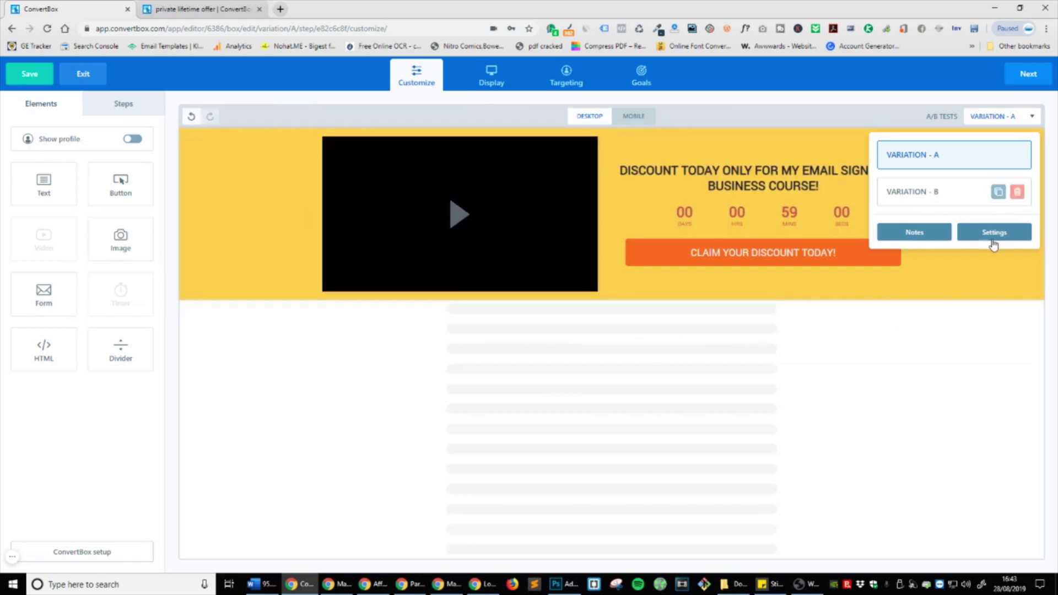
Step: Switch the A/B test's split type from Cookied to Regular split test
{"action": "left_click", "coordinate": [981, 234]}
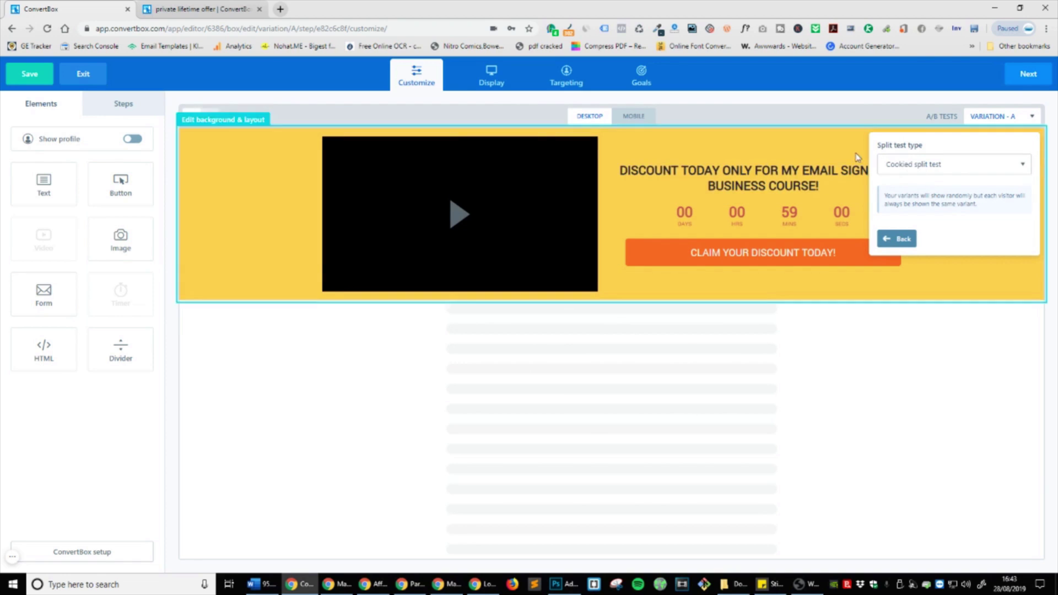
{"action": "left_click", "coordinate": [934, 172]}
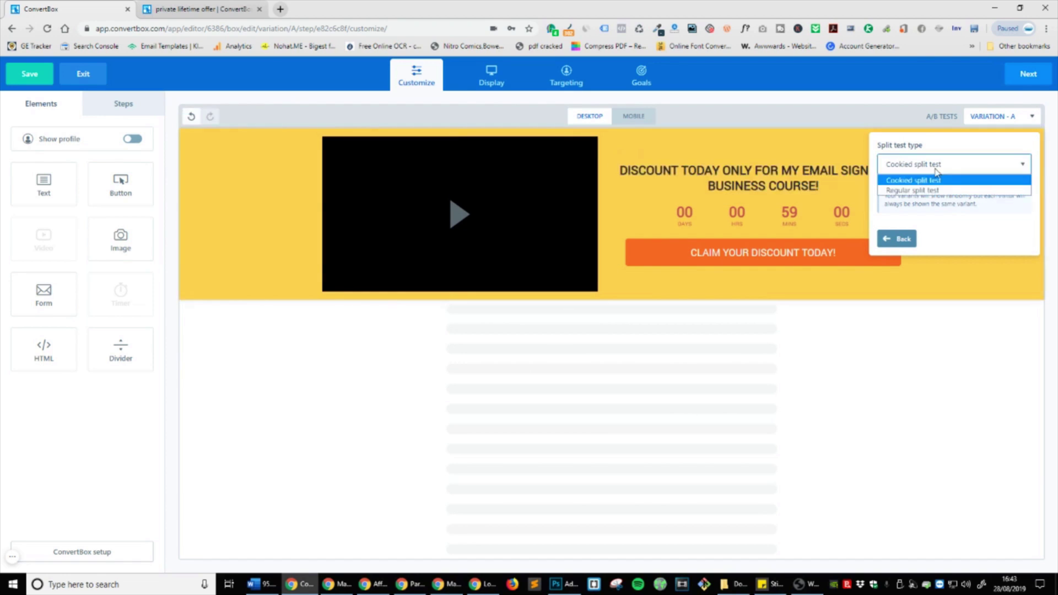
{"action": "left_click", "coordinate": [940, 190]}
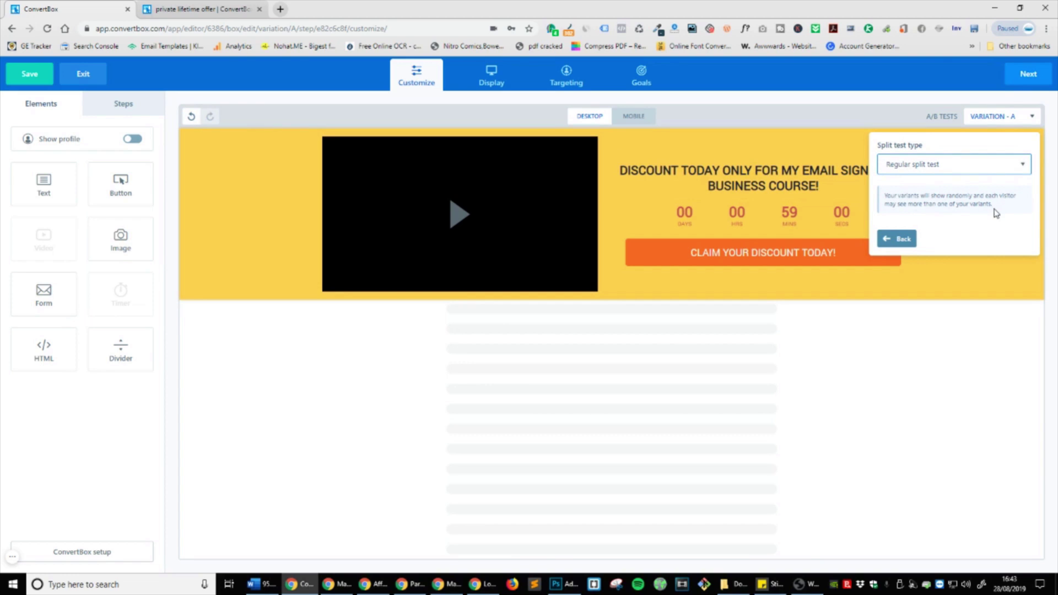
{"action": "left_click", "coordinate": [960, 177]}
{"action": "left_click", "coordinate": [960, 184]}
{"action": "left_click", "coordinate": [963, 170]}
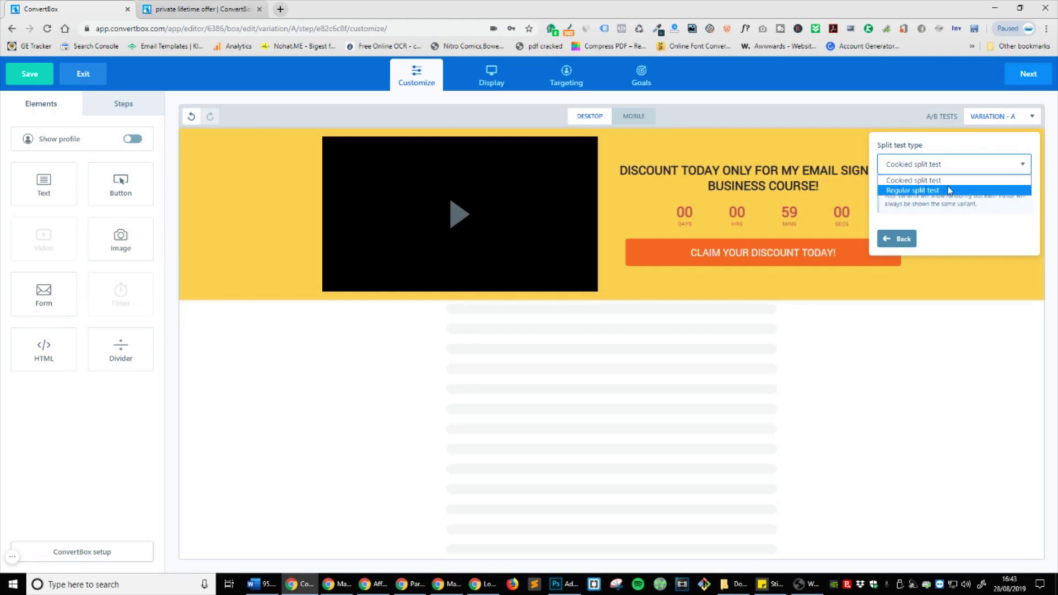
{"action": "left_click", "coordinate": [949, 190]}
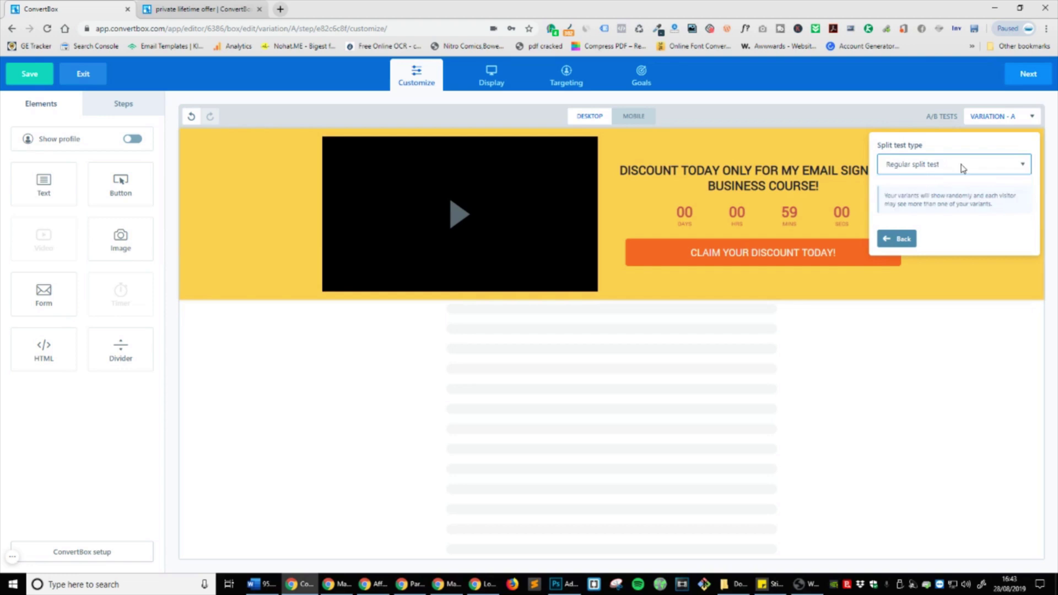
{"action": "left_click", "coordinate": [904, 241]}
{"action": "left_click", "coordinate": [958, 375]}
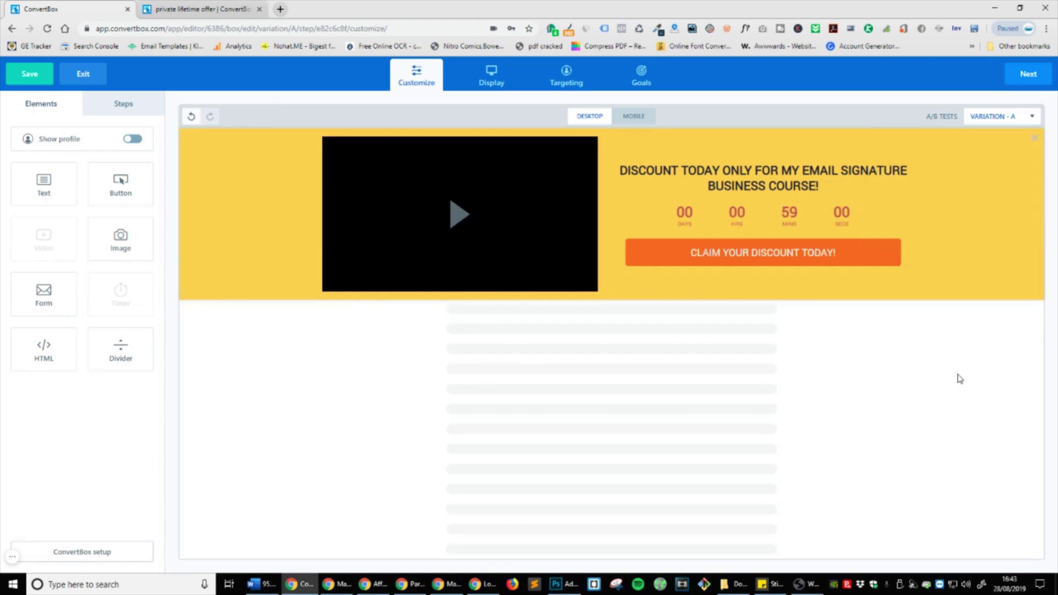
{"action": "left_click", "coordinate": [1010, 117]}
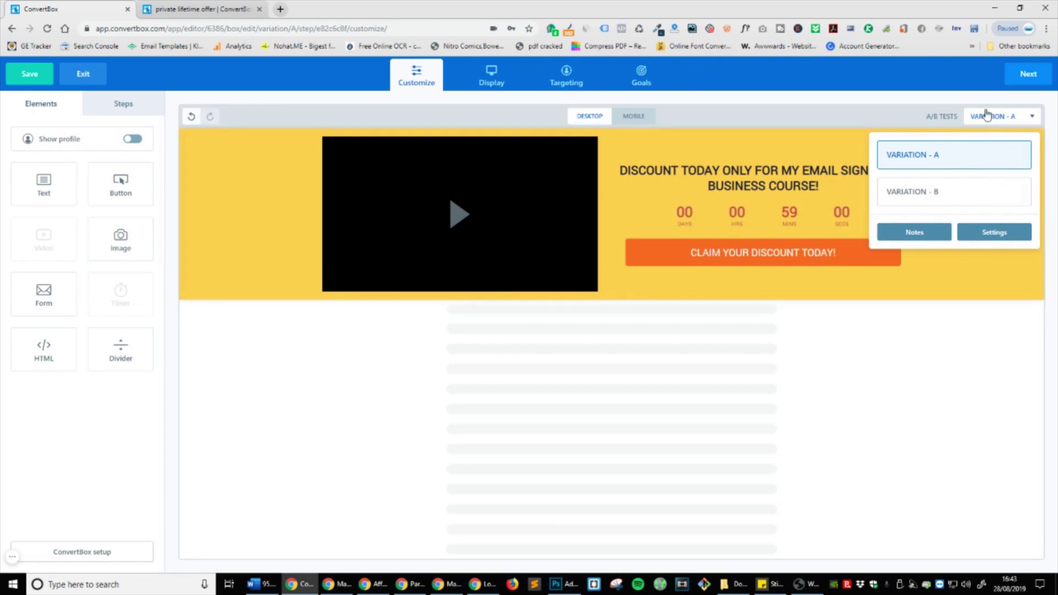
Step: Close the variations list and check the bar's mobile layout before returning to desktop
{"action": "left_click", "coordinate": [987, 115]}
{"action": "left_click", "coordinate": [635, 115]}
{"action": "left_click", "coordinate": [589, 116]}
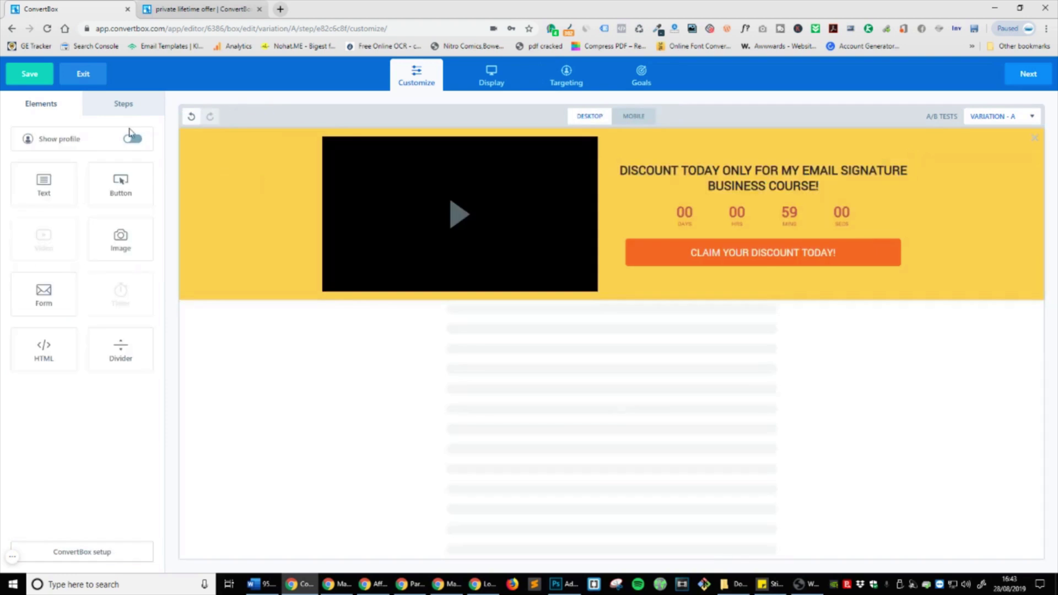
Step: Add a profile column showing the owner's full name, with the profile title hidden
{"action": "left_click", "coordinate": [133, 140]}
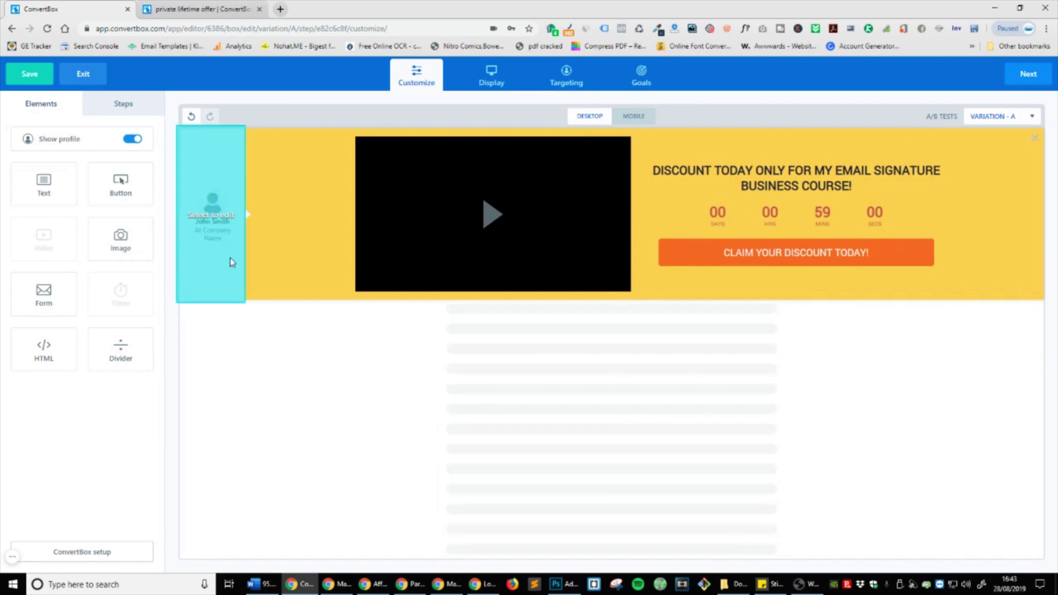
{"action": "left_click", "coordinate": [205, 254]}
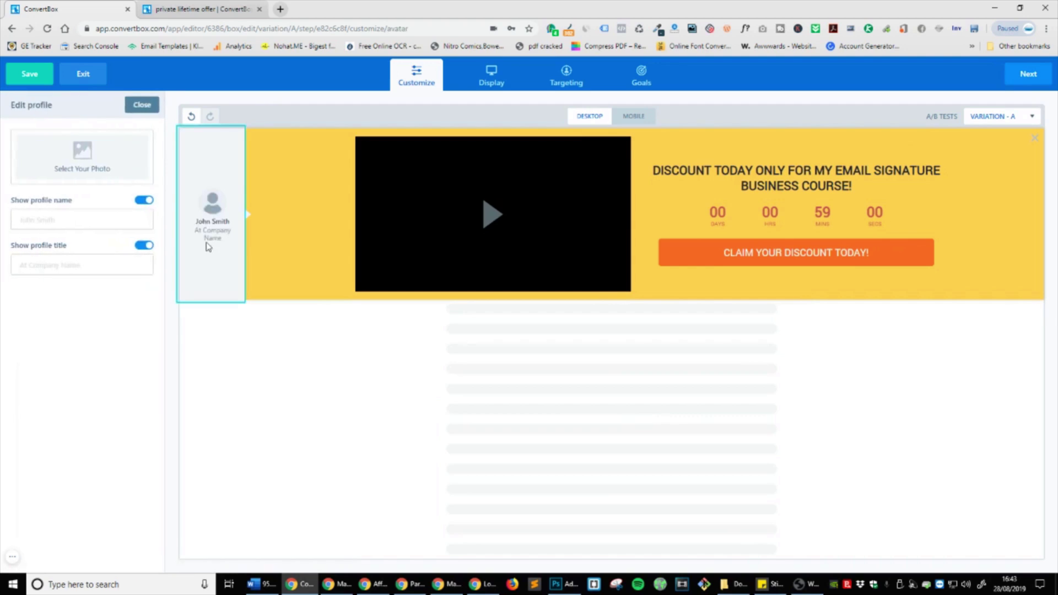
{"action": "left_click", "coordinate": [105, 227]}
{"action": "type", "text": "Marty "}
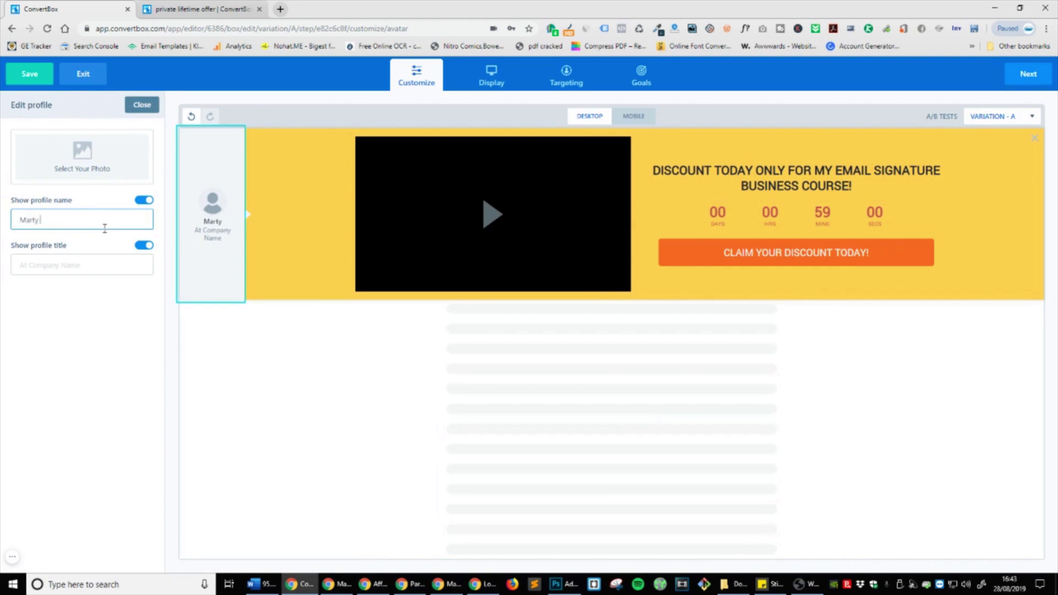
{"action": "type", "text": "Englander"}
{"action": "left_click", "coordinate": [144, 245]}
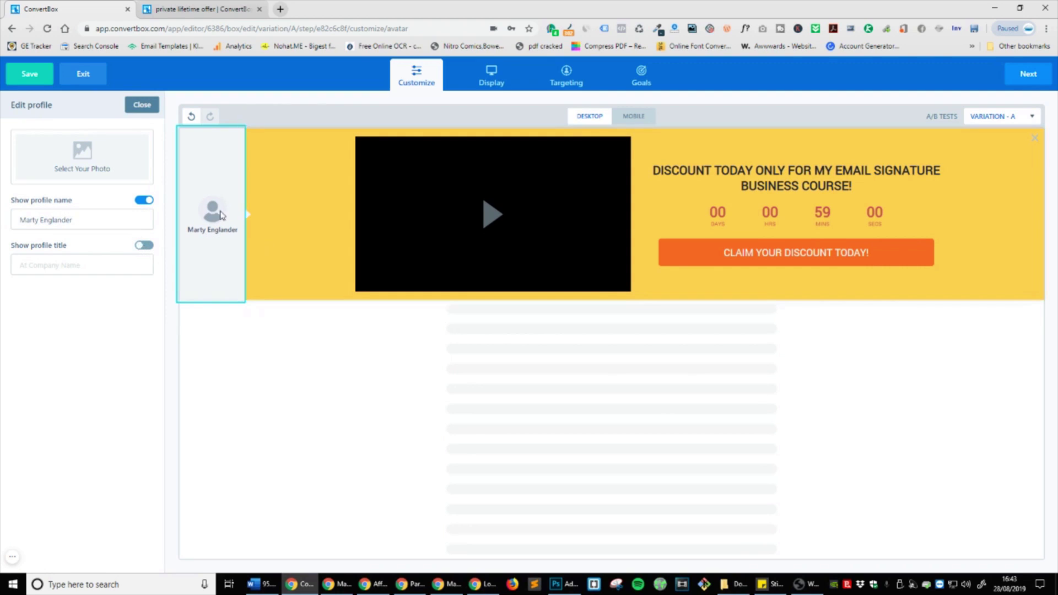
{"action": "left_click", "coordinate": [145, 105]}
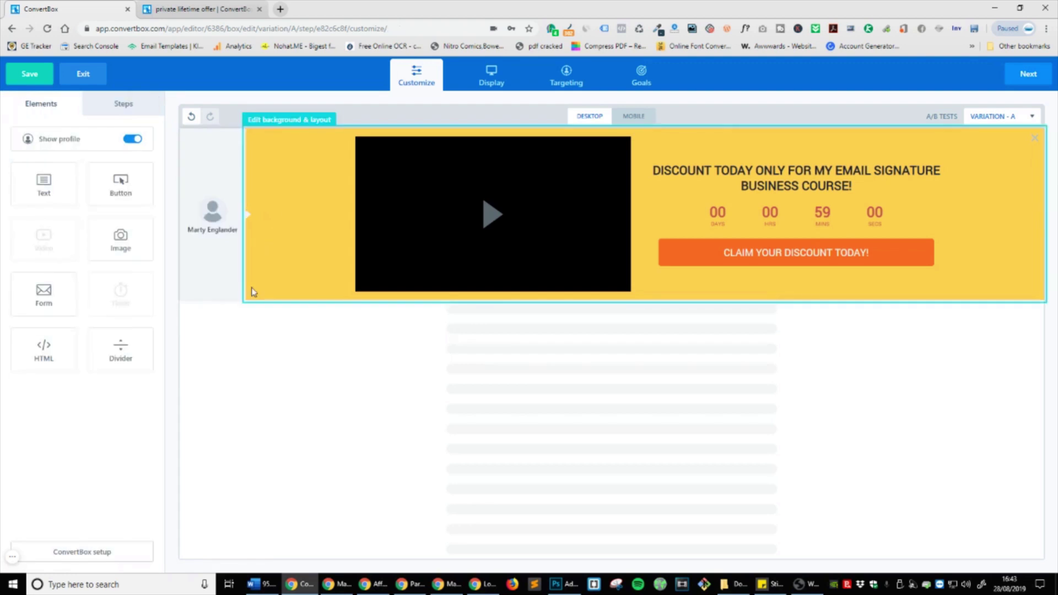
{"action": "left_click", "coordinate": [642, 116]}
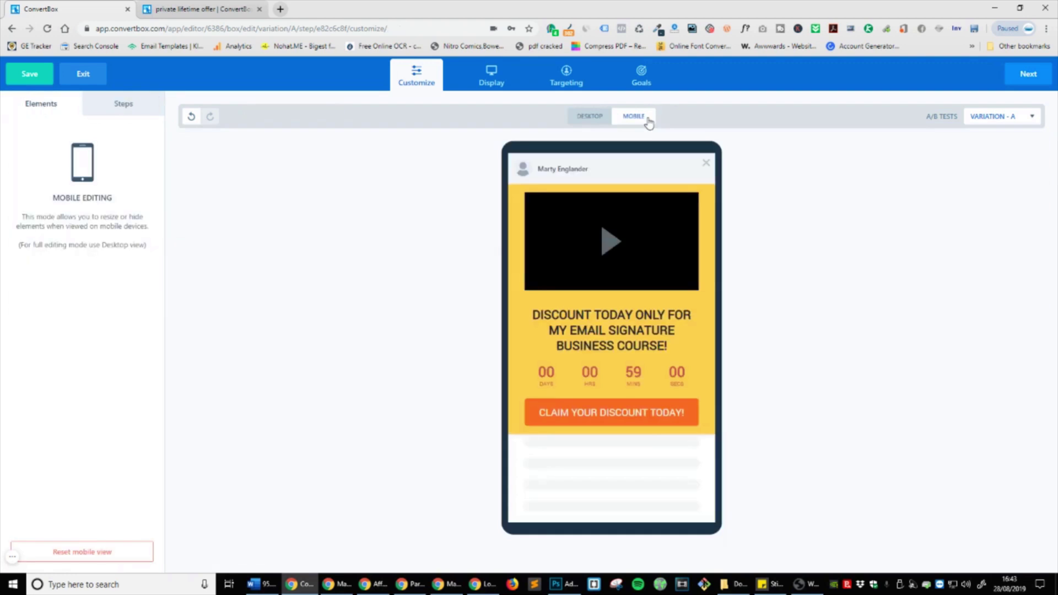
{"action": "left_click", "coordinate": [588, 122]}
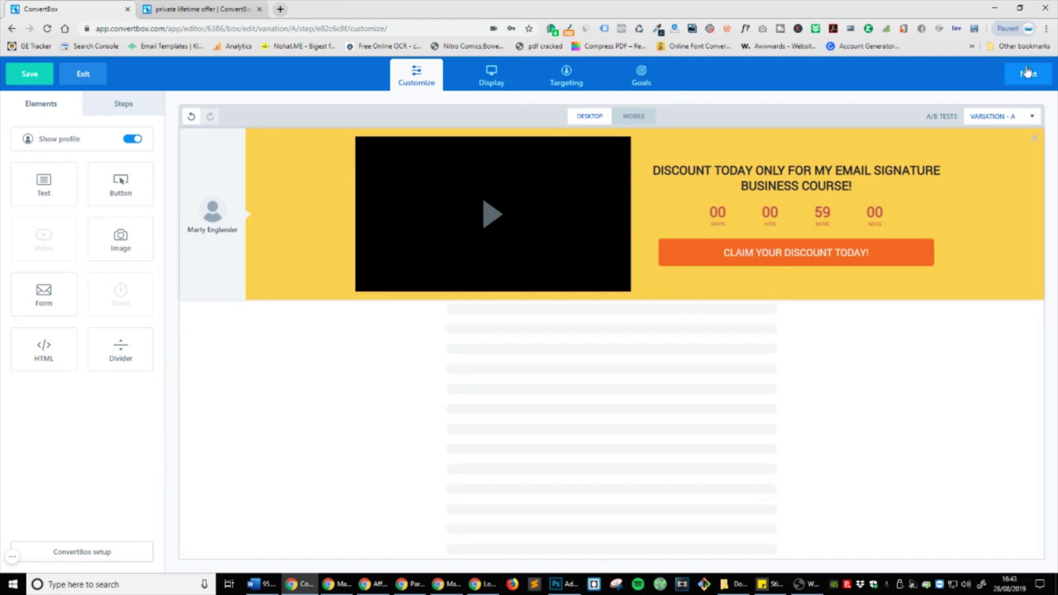
Step: Save the sticky bar campaign with Activate later, leaving it inactive
{"action": "left_click", "coordinate": [26, 71]}
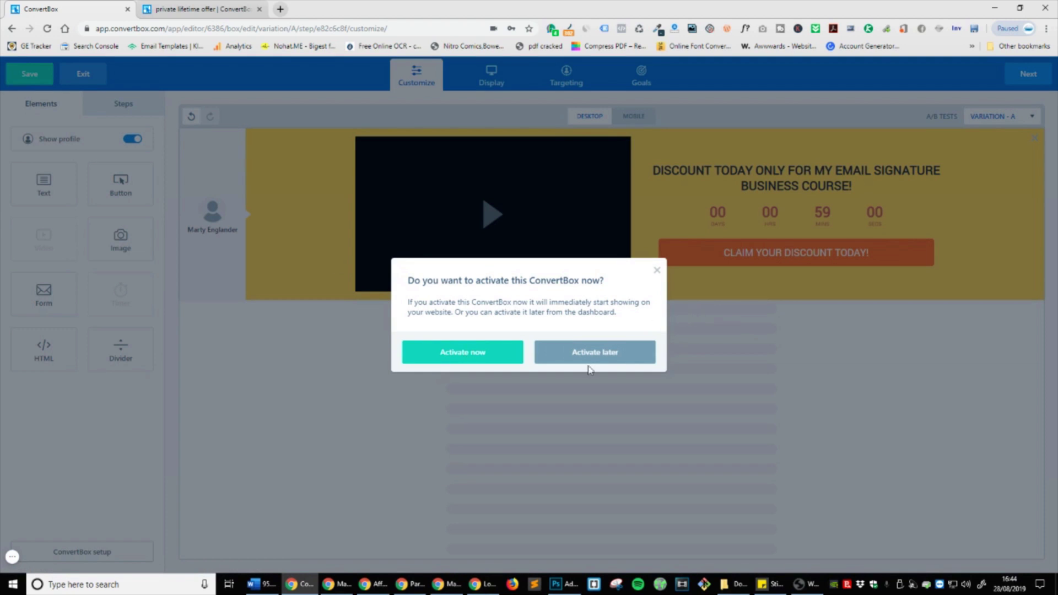
{"action": "left_click", "coordinate": [607, 362]}
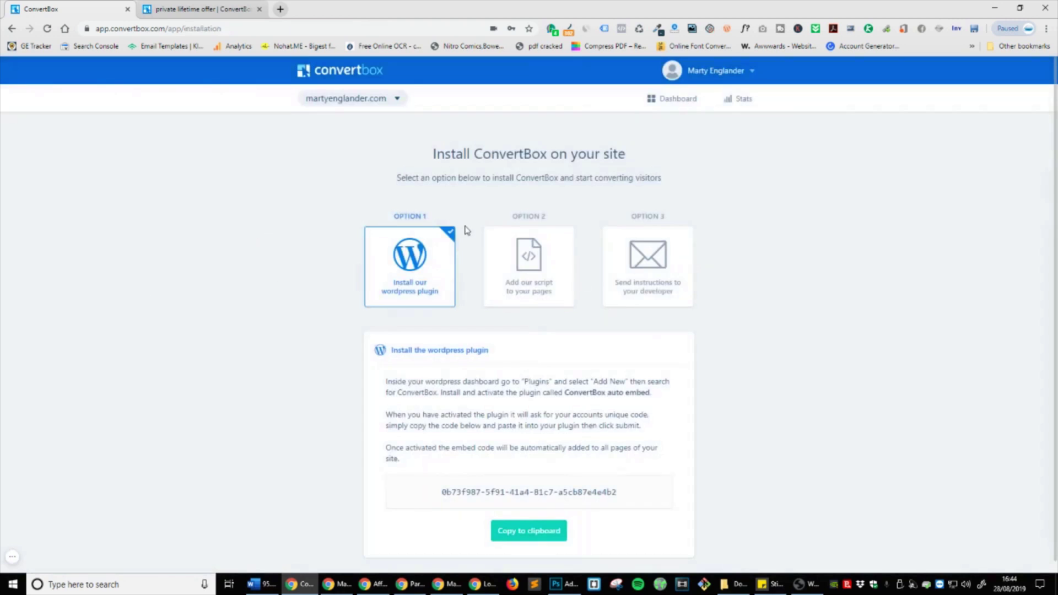
{"action": "left_click", "coordinate": [373, 100]}
{"action": "left_click", "coordinate": [378, 100]}
Step: From the Dashboard, expand FB Homepage Vistors and edit FB Homepage Campaign V1
{"action": "left_click", "coordinate": [659, 103]}
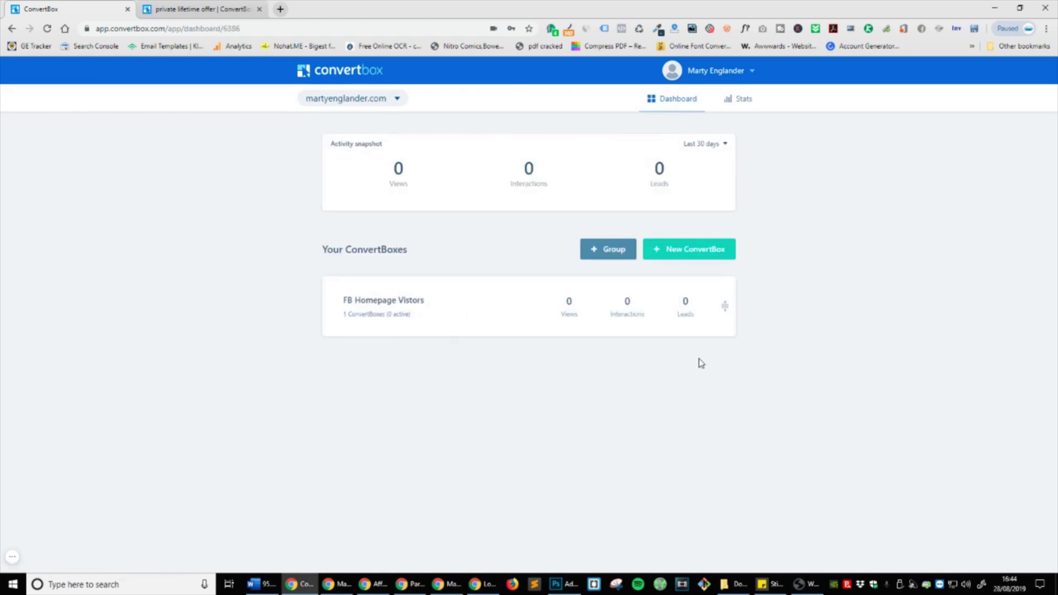
{"action": "left_click", "coordinate": [534, 317]}
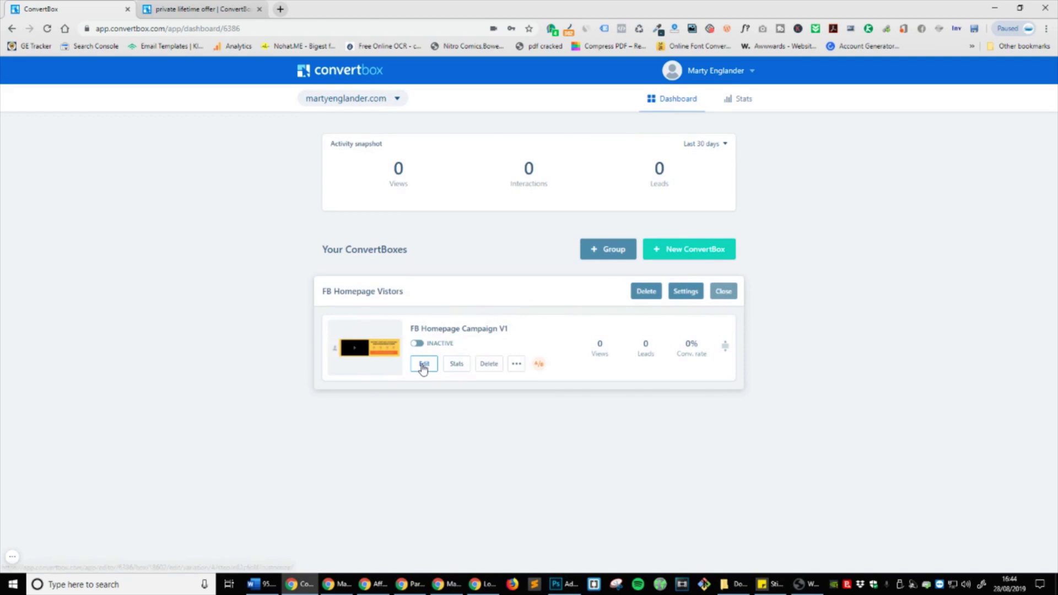
{"action": "left_click", "coordinate": [423, 364]}
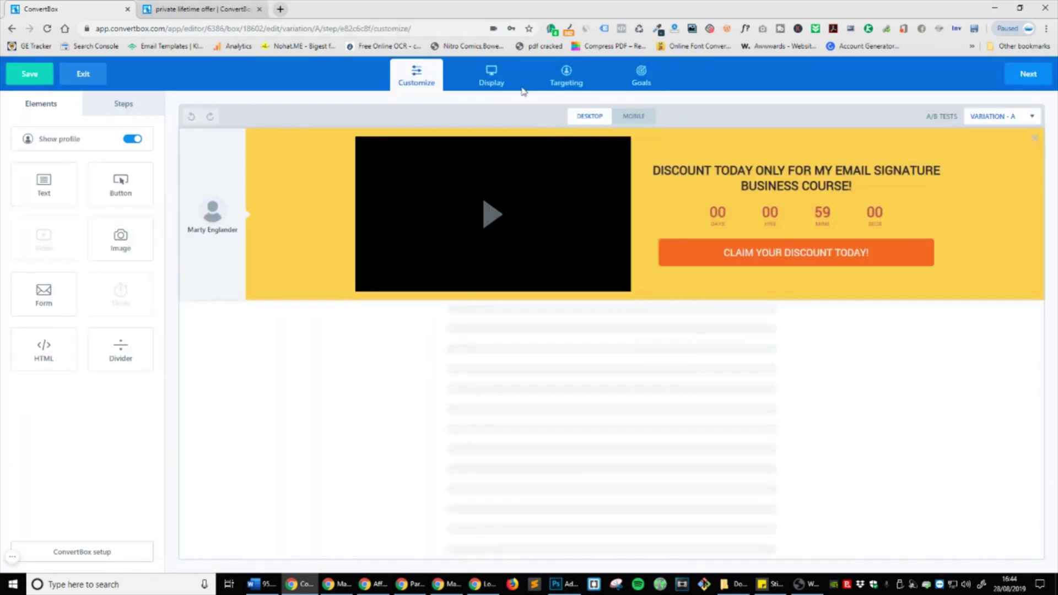
Step: Set the Display trigger to Show on page scroll percentage at 50 percent
{"action": "left_click", "coordinate": [499, 88]}
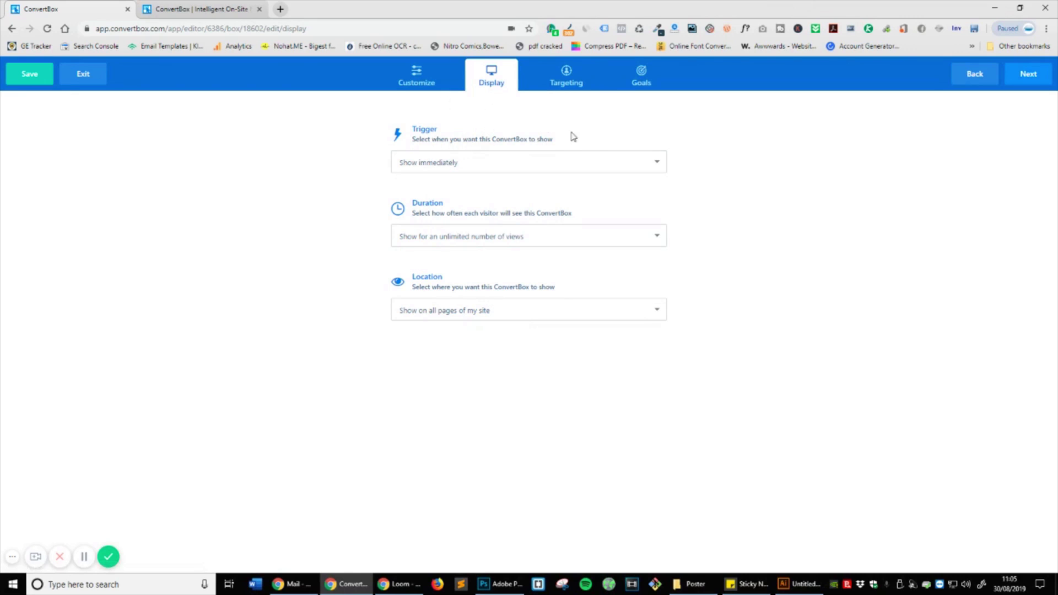
{"action": "left_click", "coordinate": [498, 160]}
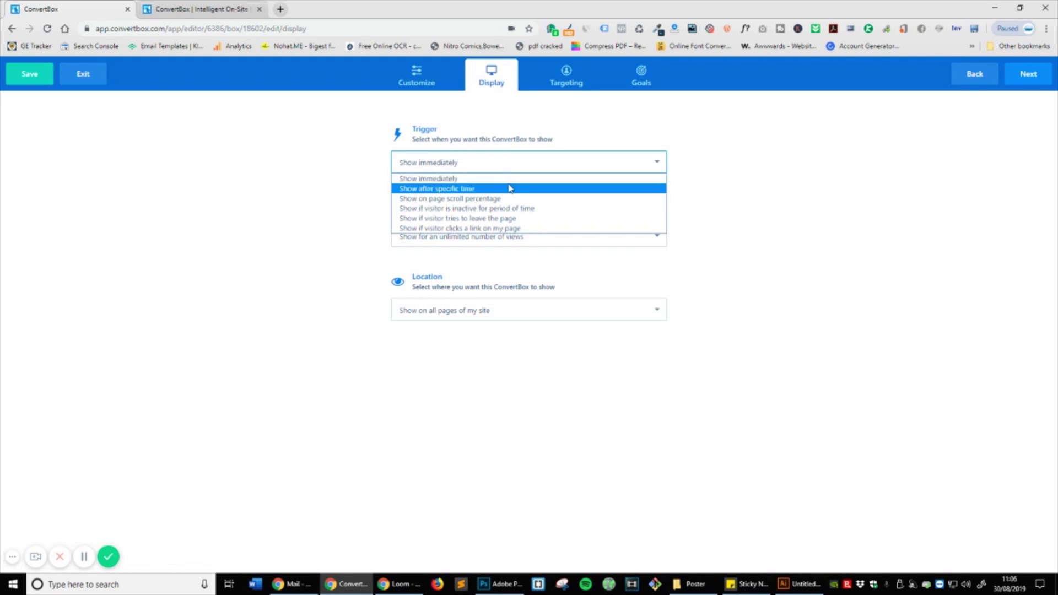
{"action": "left_click", "coordinate": [468, 199]}
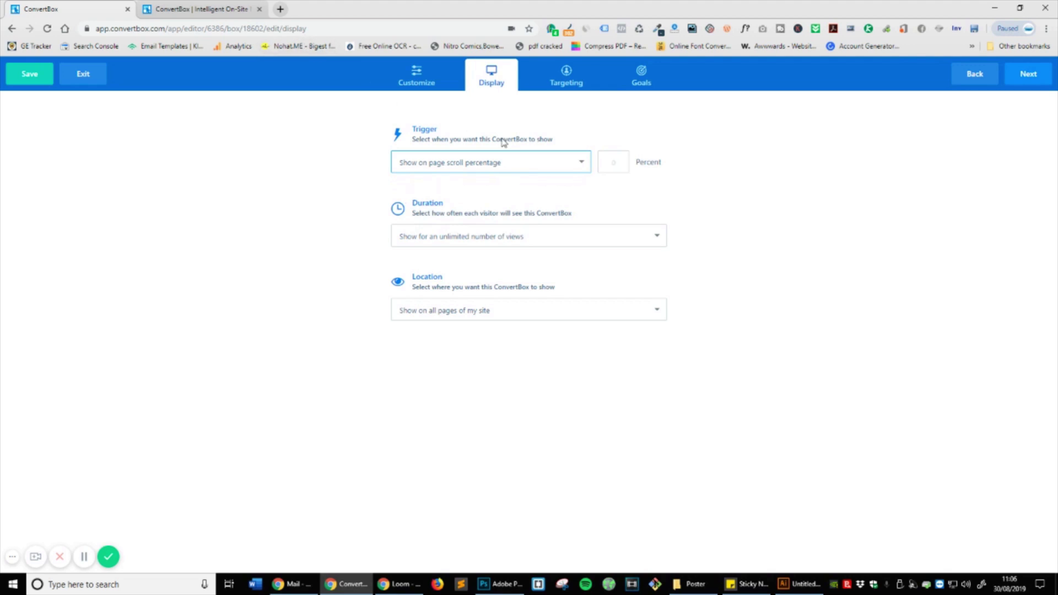
{"action": "left_click", "coordinate": [613, 156]}
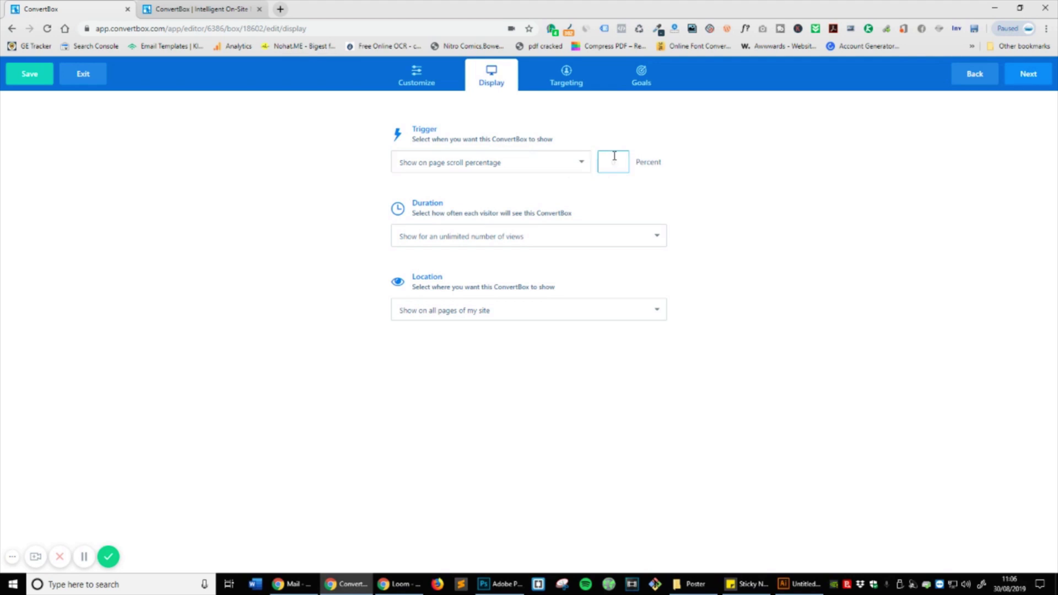
{"action": "left_click", "coordinate": [727, 197]}
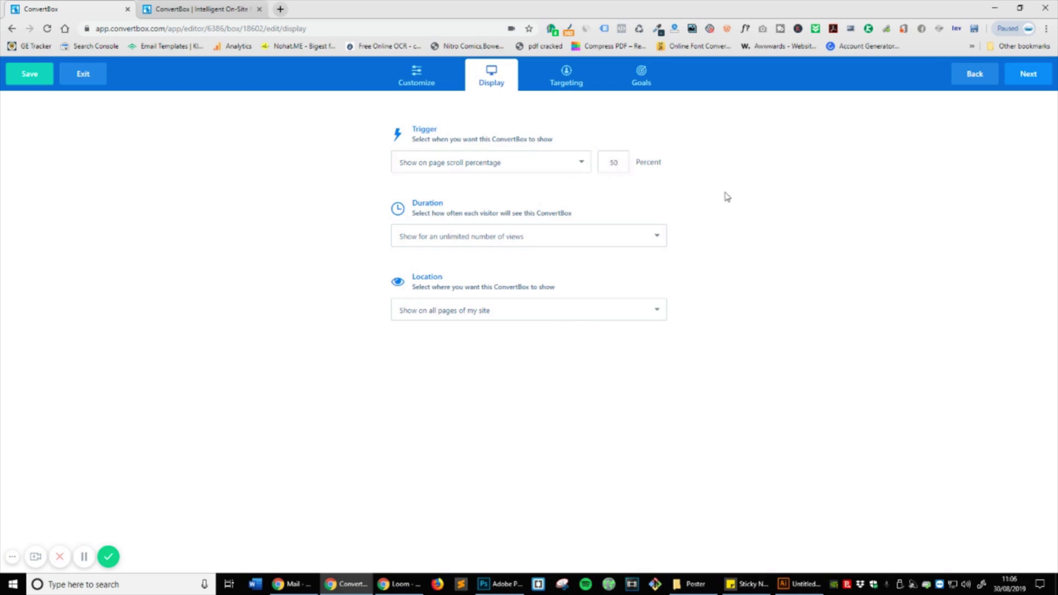
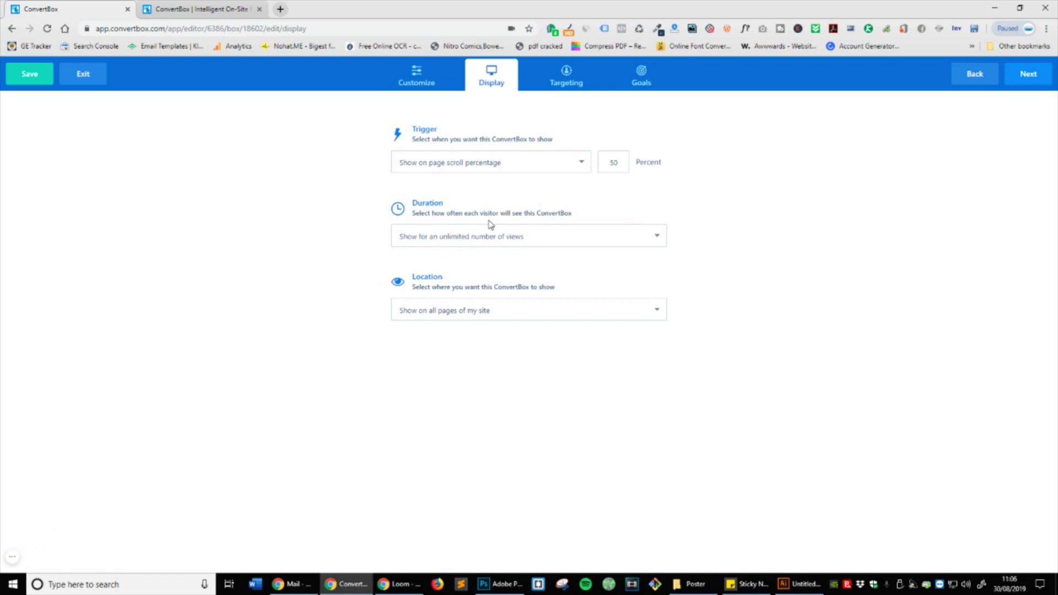
Step: Limit each visitor to 2 views in total and 2 views per day
{"action": "left_click", "coordinate": [463, 237]}
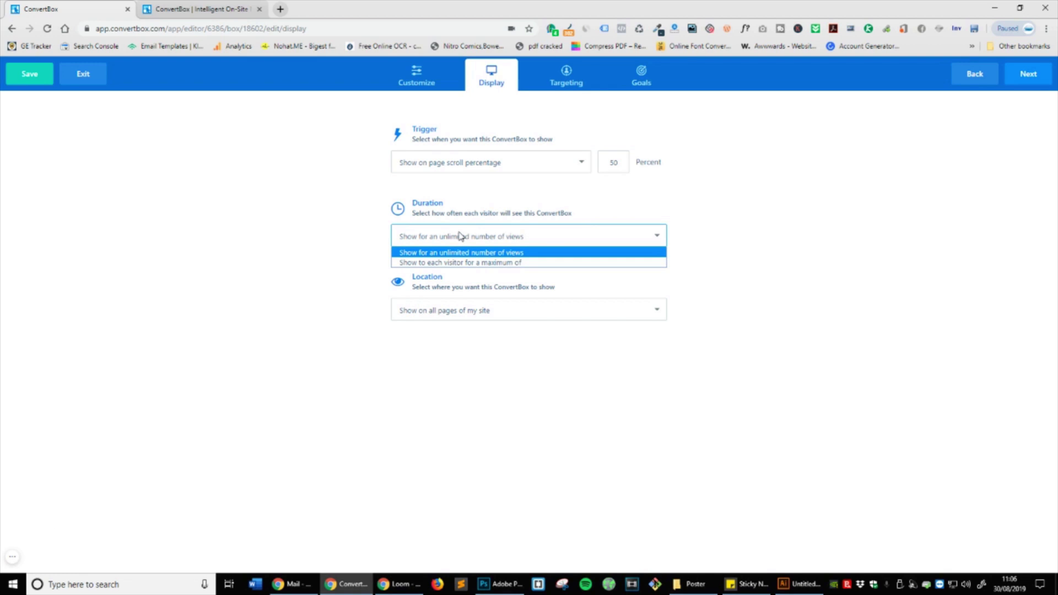
{"action": "left_click", "coordinate": [469, 263]}
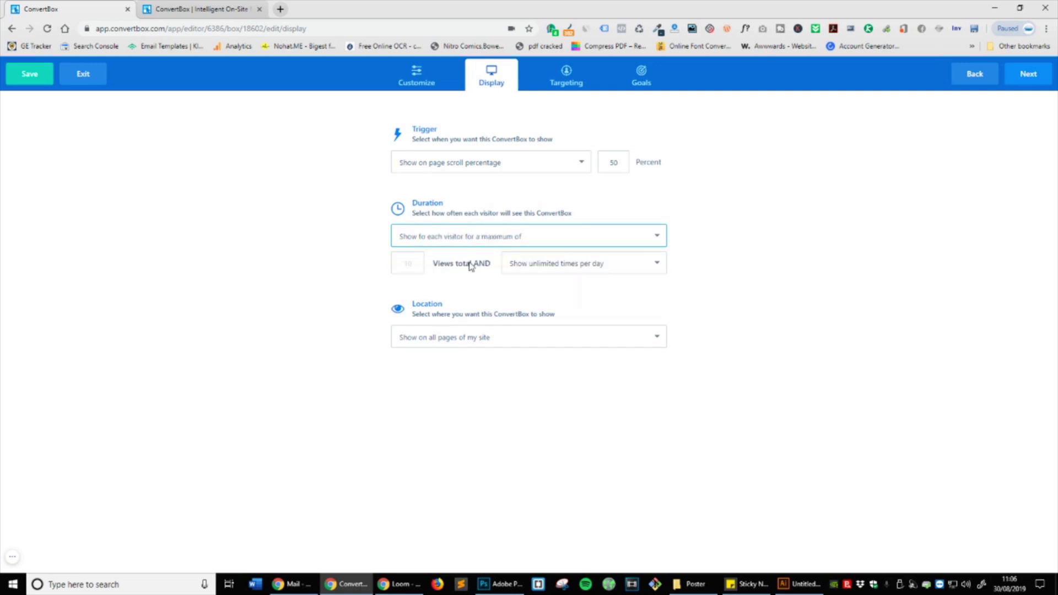
{"action": "left_click", "coordinate": [403, 263]}
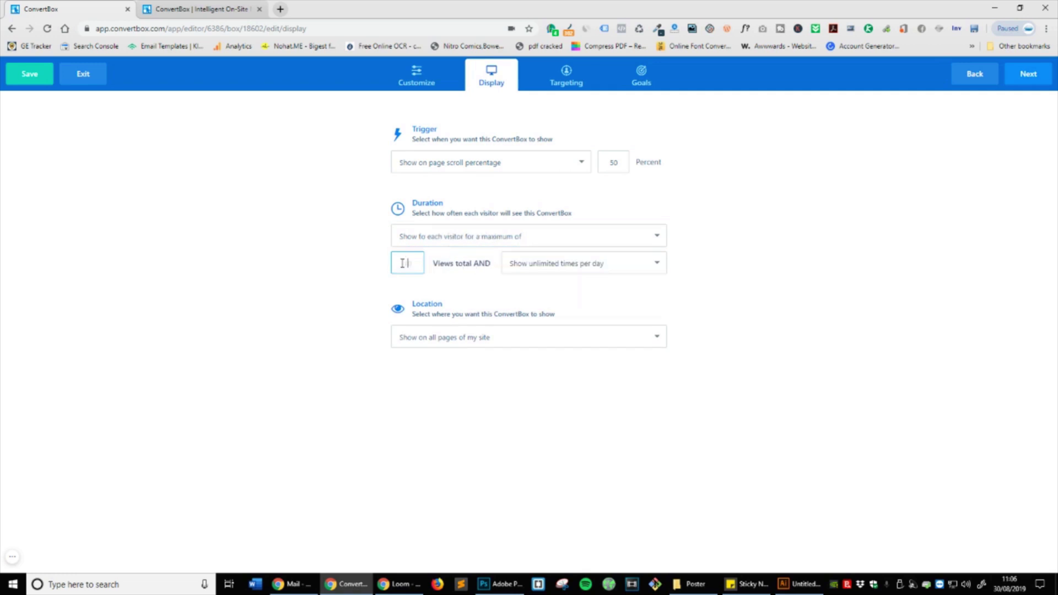
{"action": "type", "text": "2"}
{"action": "left_click", "coordinate": [585, 265]}
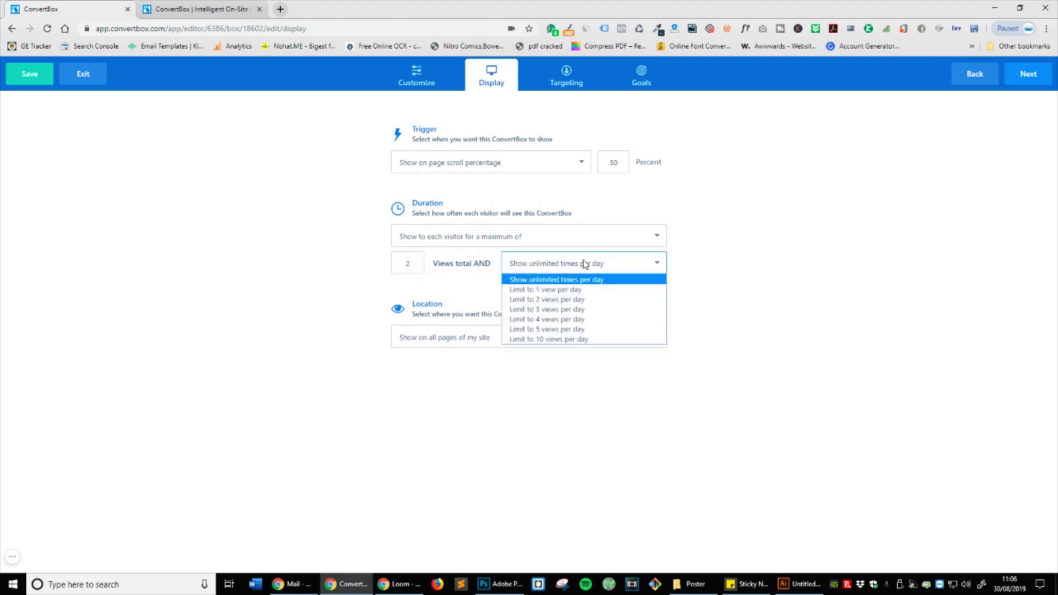
{"action": "left_click", "coordinate": [577, 300]}
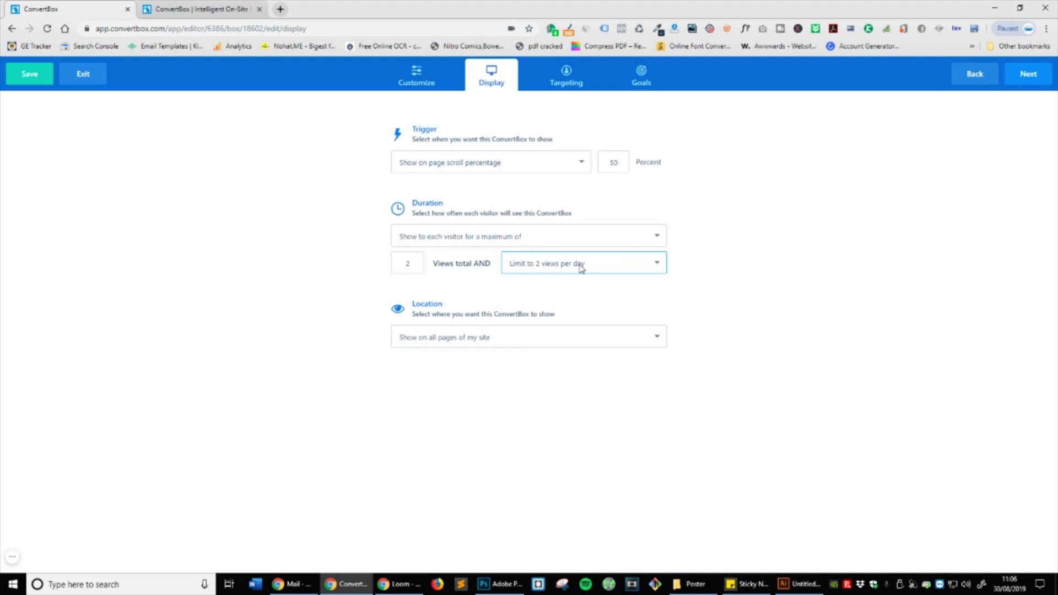
Step: Keep the box showing on all pages and continue to targeting
{"action": "left_click", "coordinate": [536, 344]}
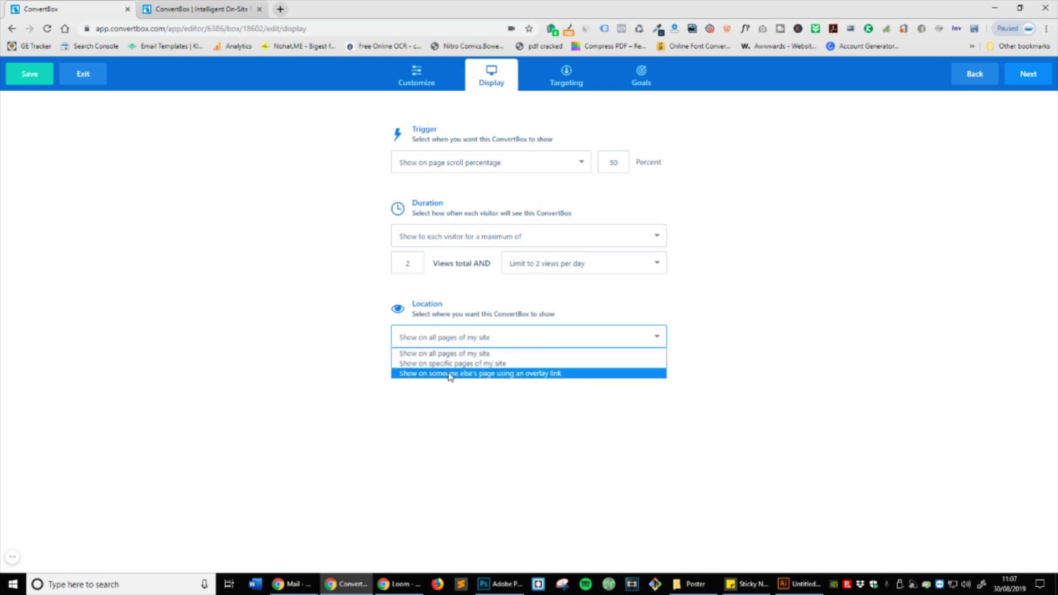
{"action": "left_click", "coordinate": [495, 356]}
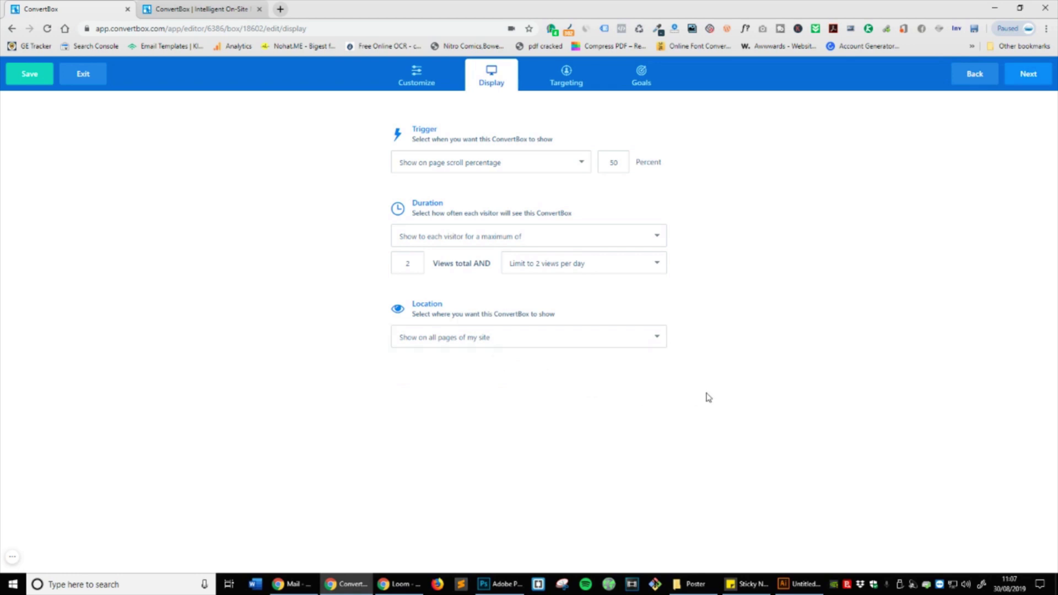
{"action": "left_click", "coordinate": [1026, 73]}
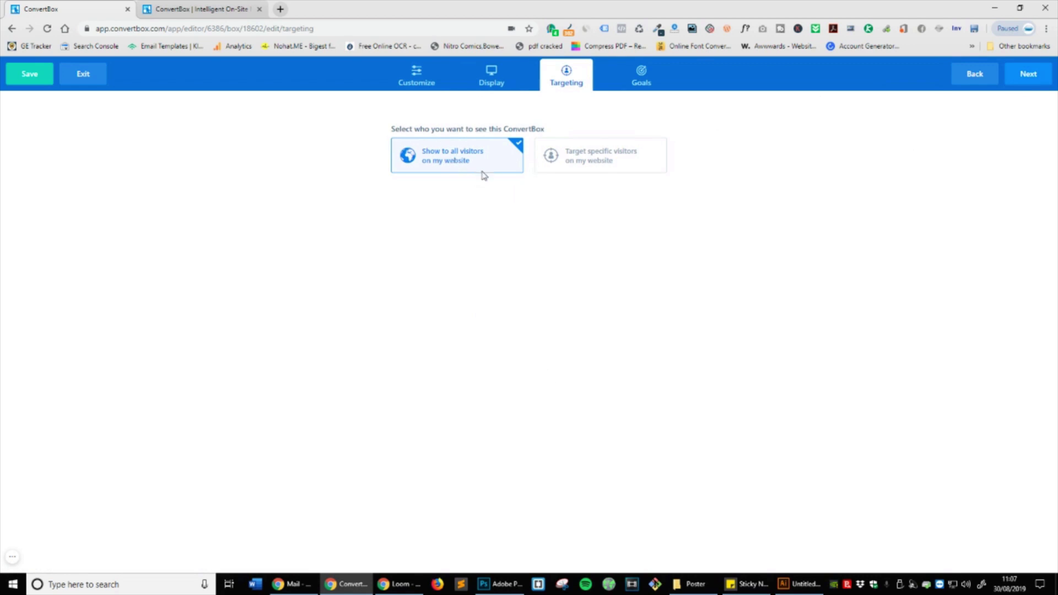
Step: Target specific visitors with a referring-website rule for facebook.com
{"action": "left_click", "coordinate": [611, 164]}
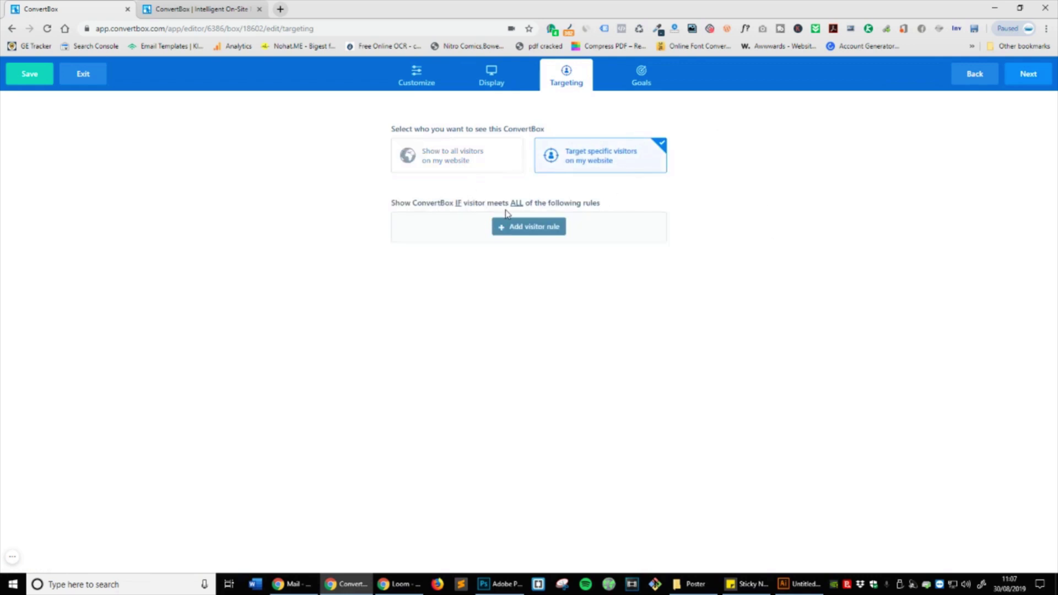
{"action": "left_click", "coordinate": [540, 228]}
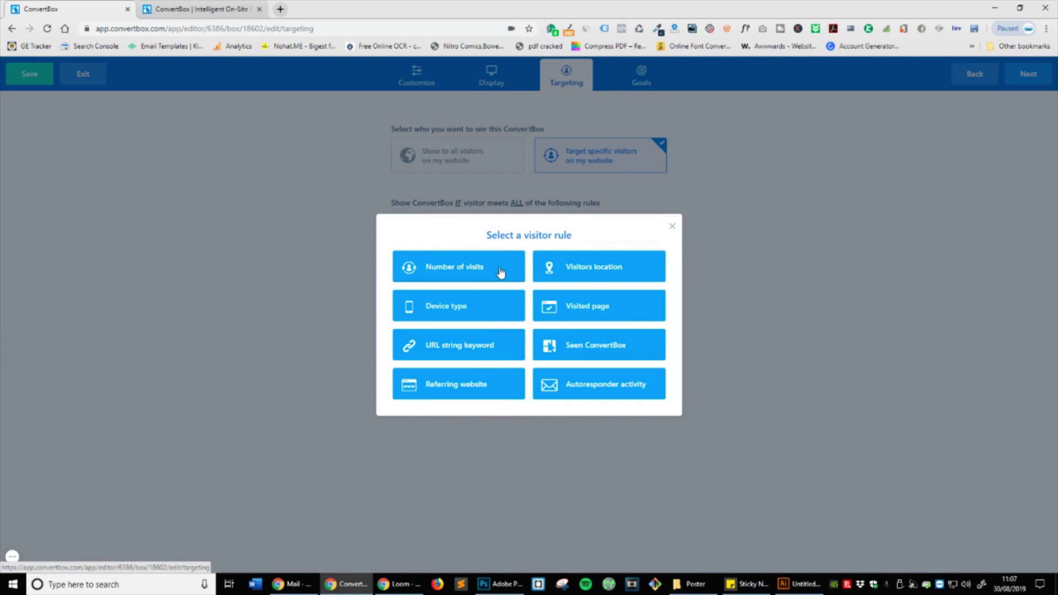
{"action": "left_click", "coordinate": [451, 384]}
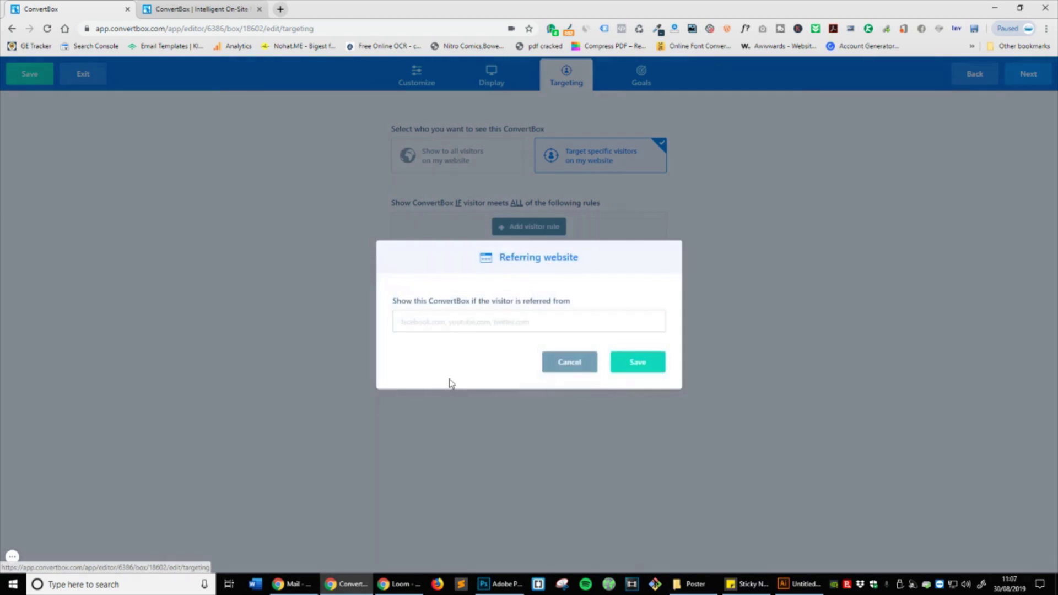
{"action": "left_click", "coordinate": [486, 318]}
{"action": "type", "text": "facebook.com"}
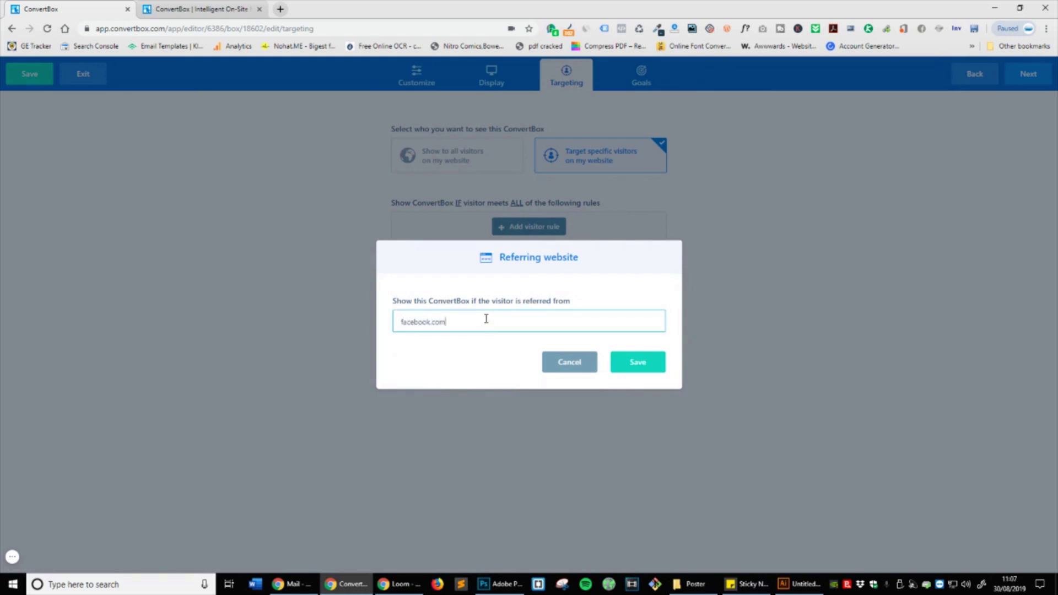
{"action": "left_click", "coordinate": [643, 368]}
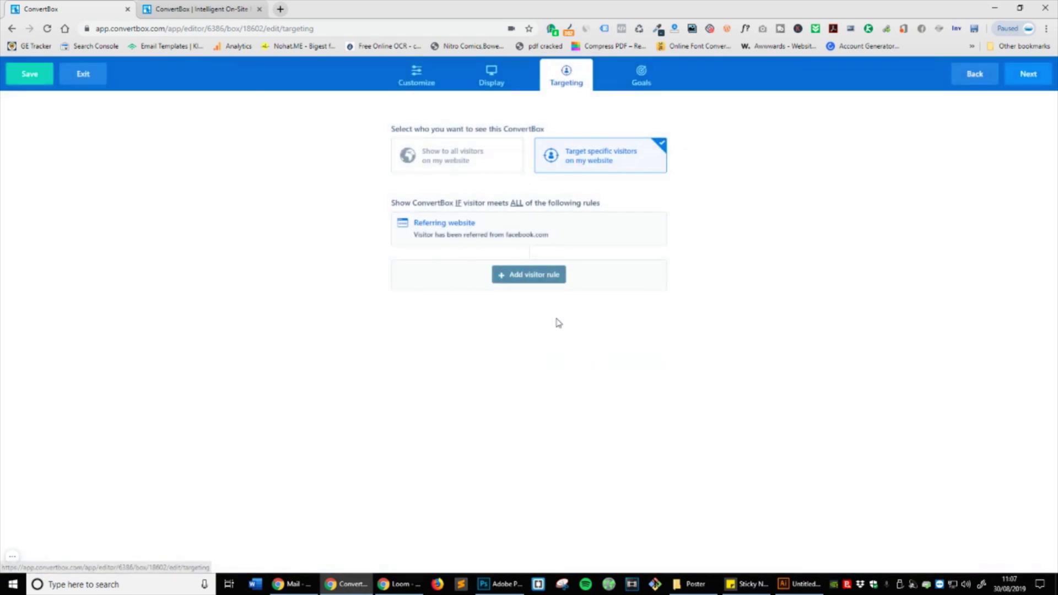
Step: Add a visitor location rule allowing only the United Kingdom
{"action": "left_click", "coordinate": [533, 281]}
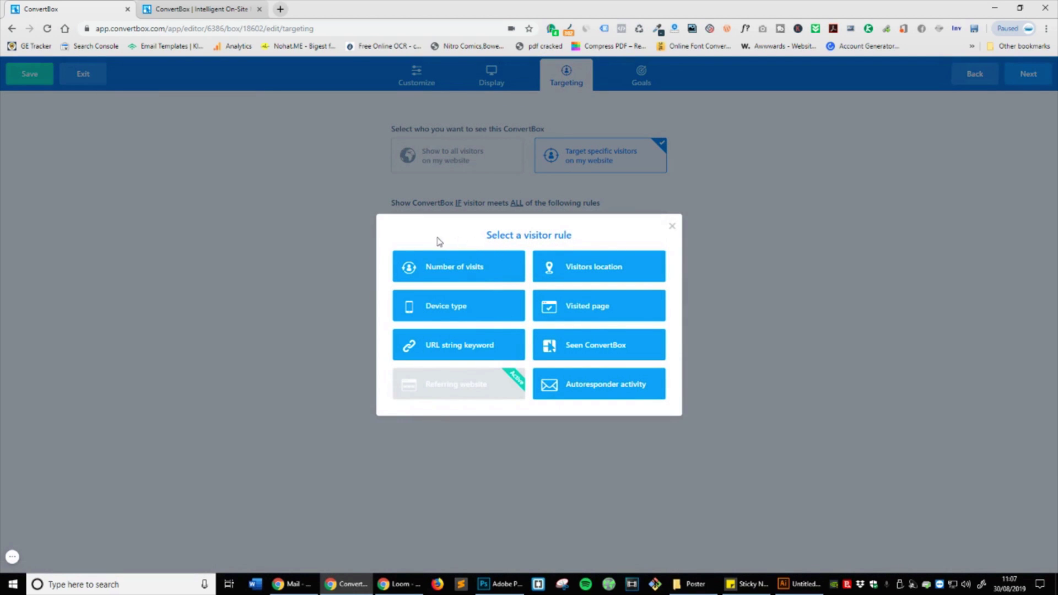
{"action": "left_click", "coordinate": [573, 267]}
{"action": "left_click", "coordinate": [545, 258]}
{"action": "left_click", "coordinate": [546, 259]}
{"action": "left_click", "coordinate": [501, 285]}
{"action": "type", "text": "engl"}
{"action": "key", "text": "ctrl+a"}
{"action": "type", "text": "unit"}
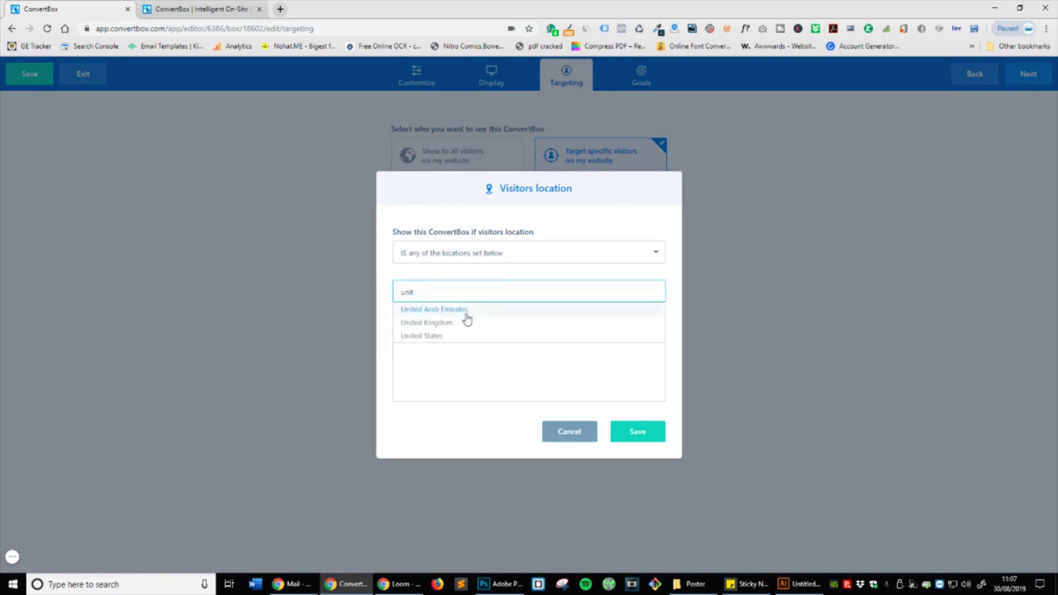
{"action": "left_click", "coordinate": [467, 323]}
{"action": "left_click", "coordinate": [638, 431]}
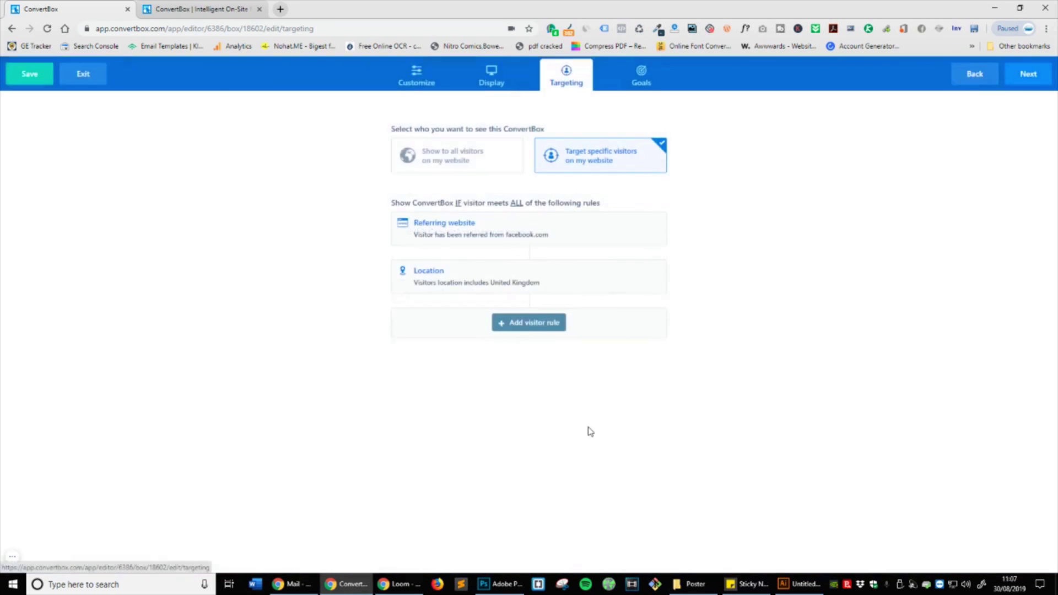
Step: Review the location rule and other rule types without changes, then continue to goals
{"action": "left_click", "coordinate": [624, 271]}
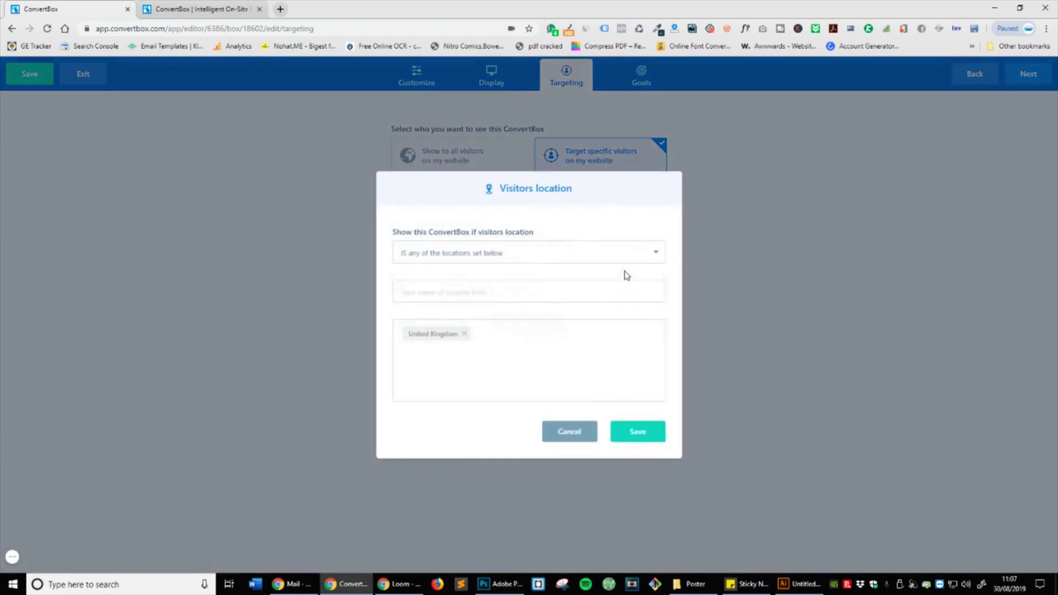
{"action": "left_click", "coordinate": [635, 433]}
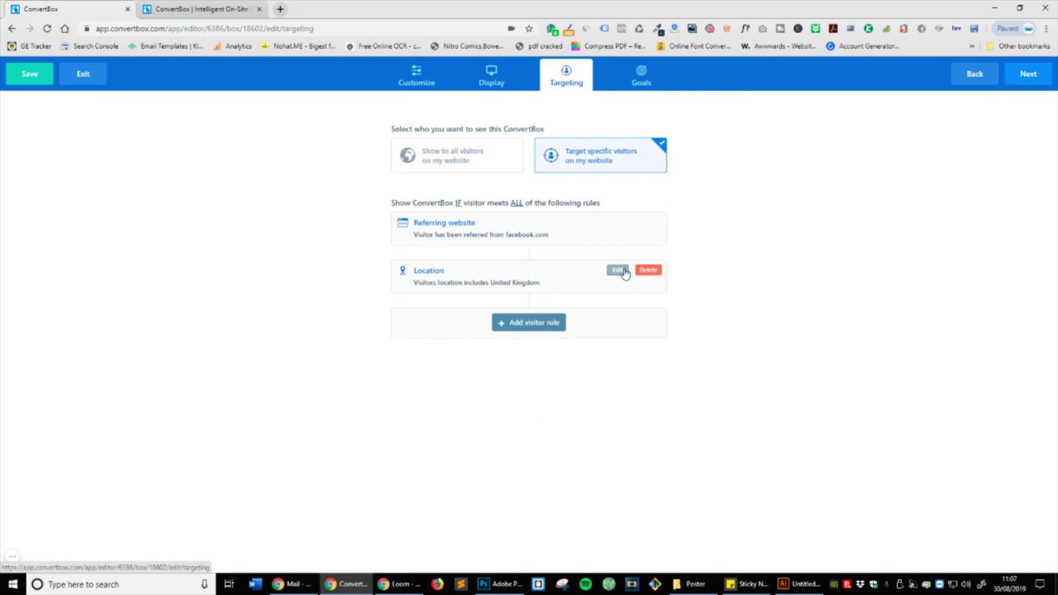
{"action": "left_click", "coordinate": [617, 271]}
{"action": "left_click", "coordinate": [568, 296]}
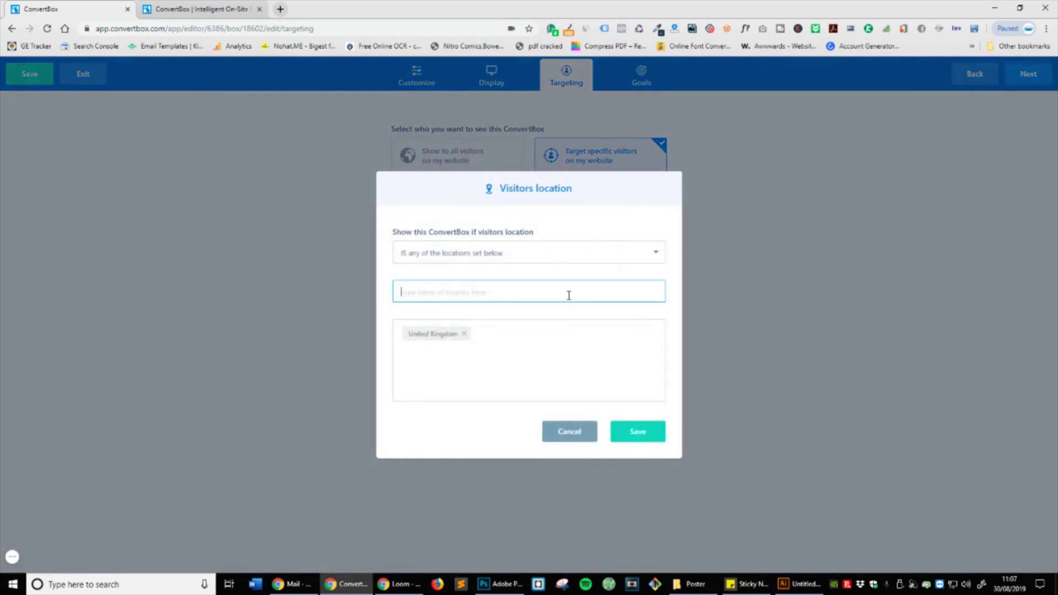
{"action": "left_click", "coordinate": [649, 439]}
{"action": "left_click", "coordinate": [529, 323]}
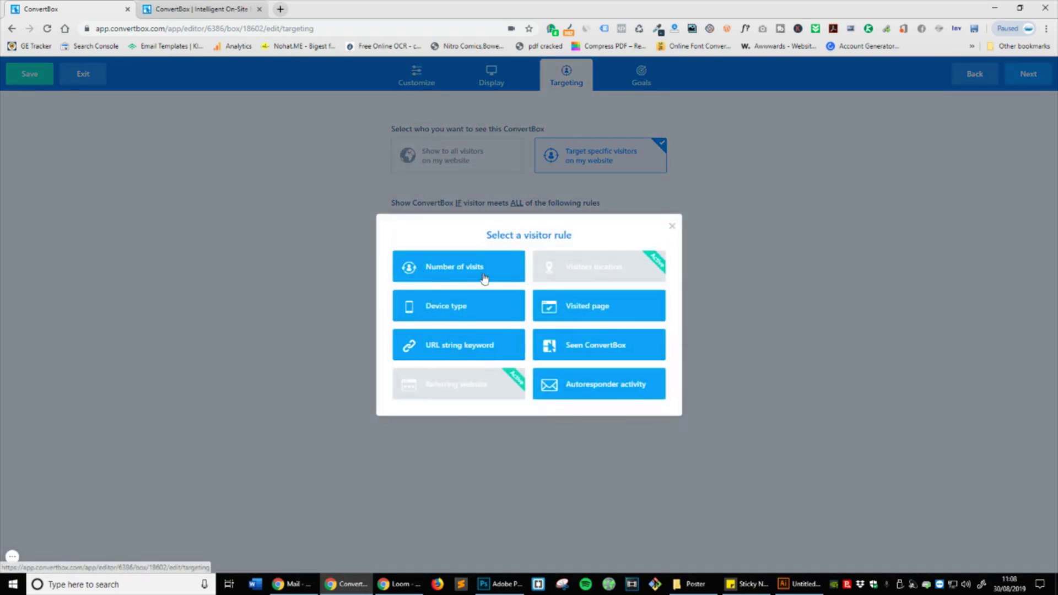
{"action": "left_click", "coordinate": [672, 228]}
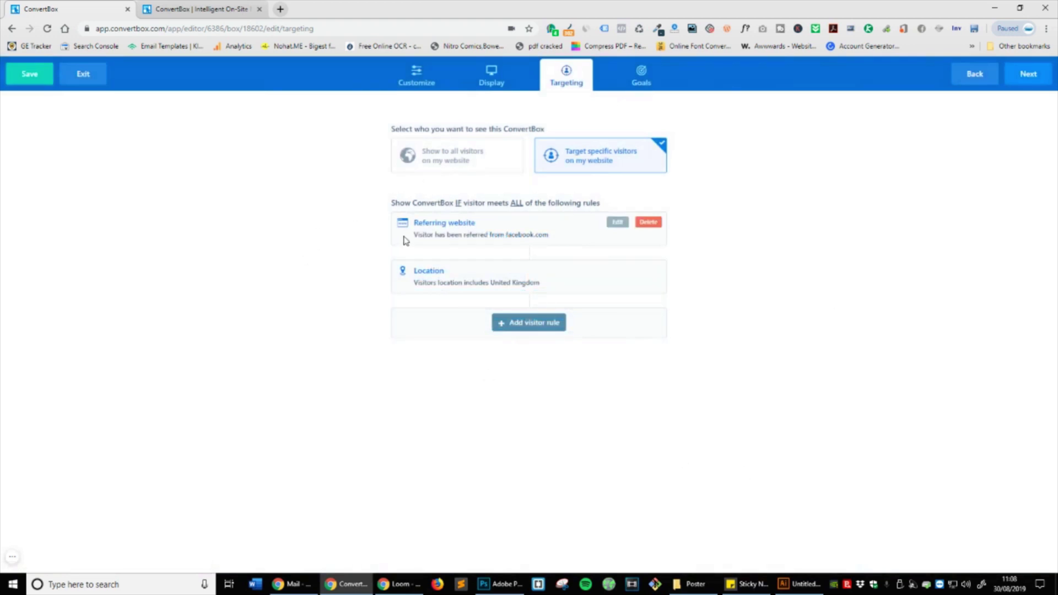
{"action": "mouse_move", "coordinate": [552, 238]}
{"action": "mouse_move", "coordinate": [556, 282]}
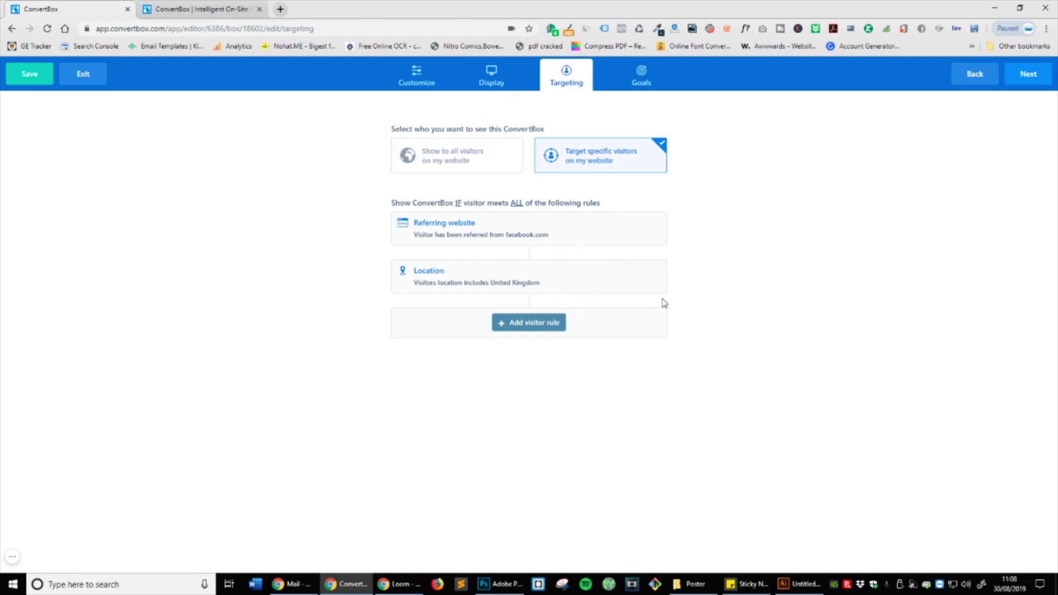
{"action": "left_click", "coordinate": [1036, 84]}
Step: Enable a goal that stops showing the box after an opt-in subscription, and finish
{"action": "left_click", "coordinate": [634, 142]}
{"action": "left_click", "coordinate": [559, 186]}
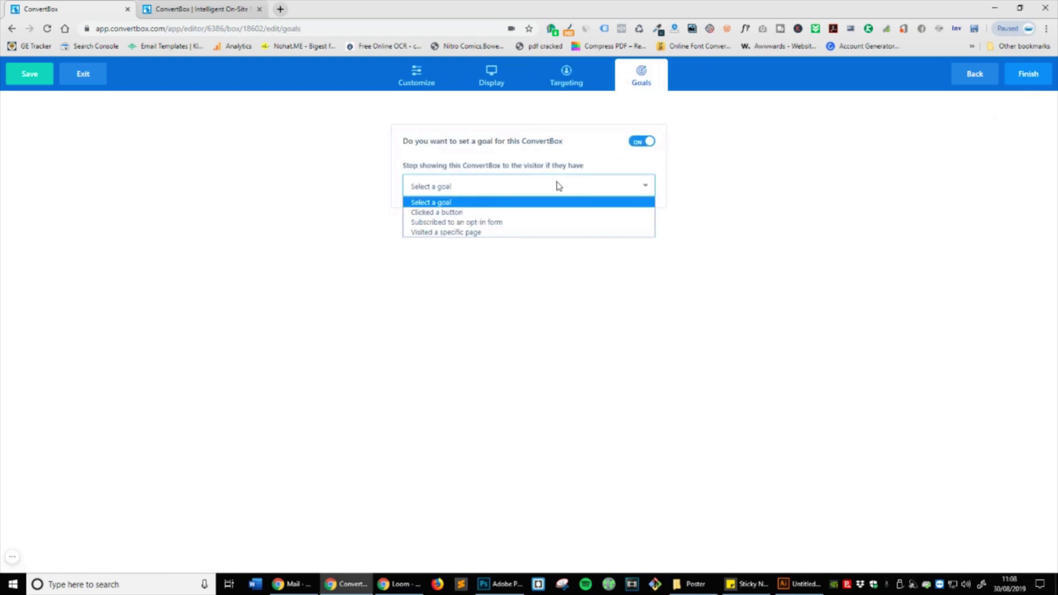
{"action": "left_click", "coordinate": [487, 222]}
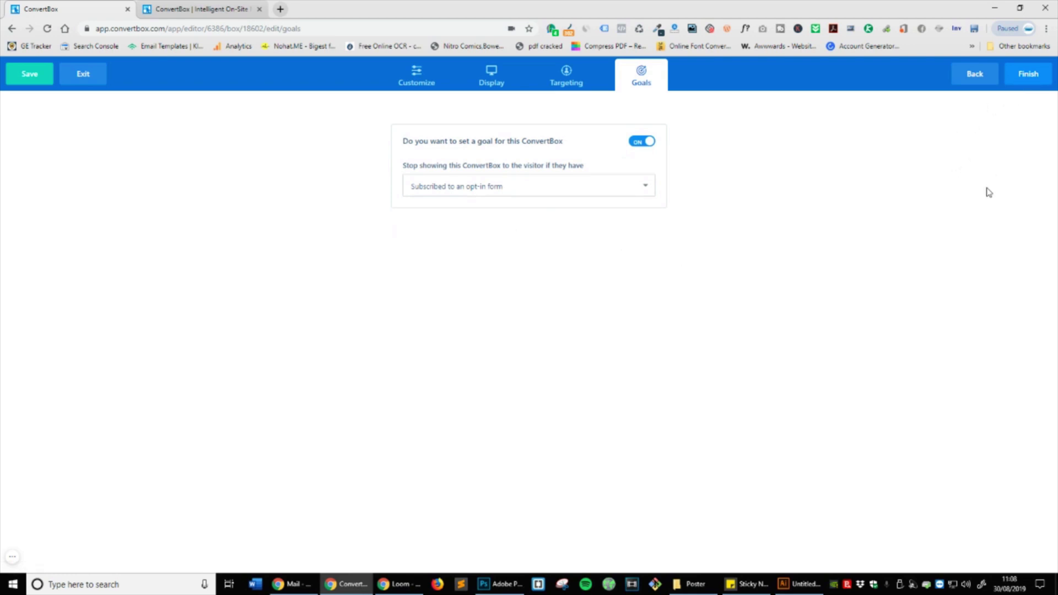
{"action": "left_click", "coordinate": [1027, 74]}
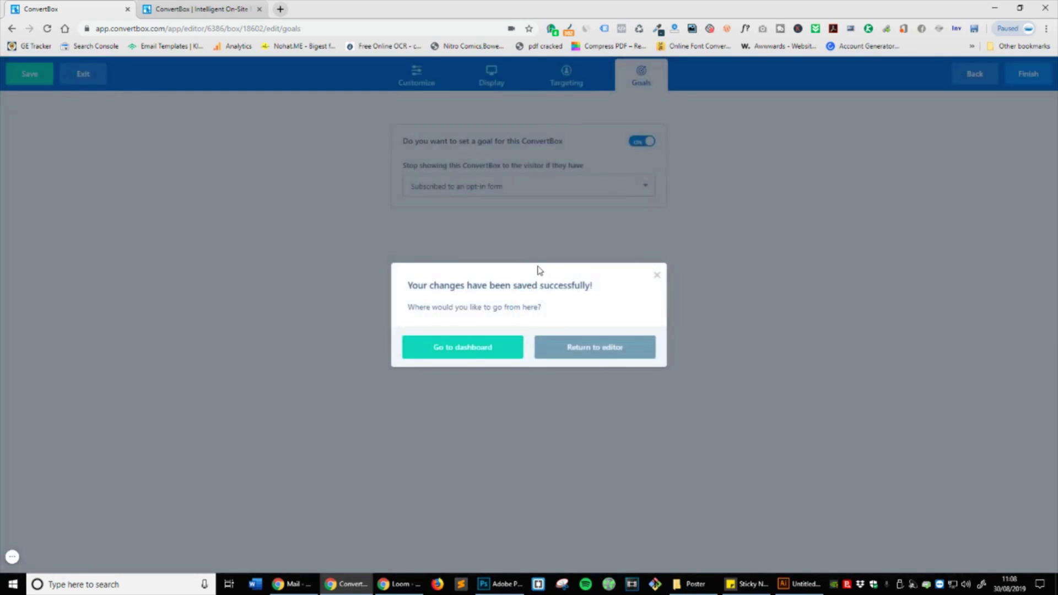
Step: Activate FB Homepage Campaign V1 and save the FB Homepage Visitors group settings
{"action": "left_click", "coordinate": [473, 353]}
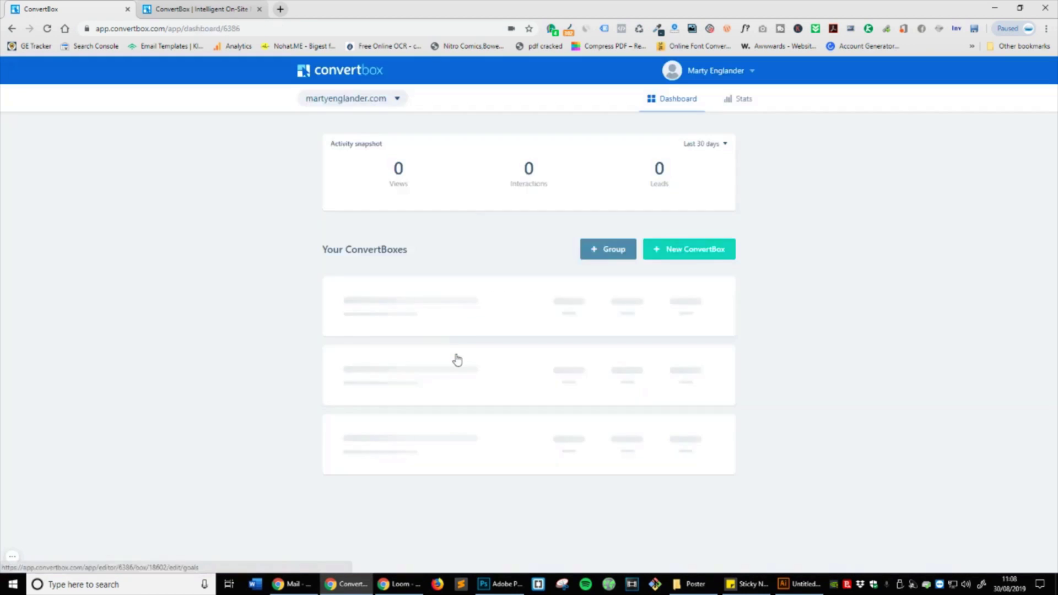
{"action": "left_click", "coordinate": [420, 314]}
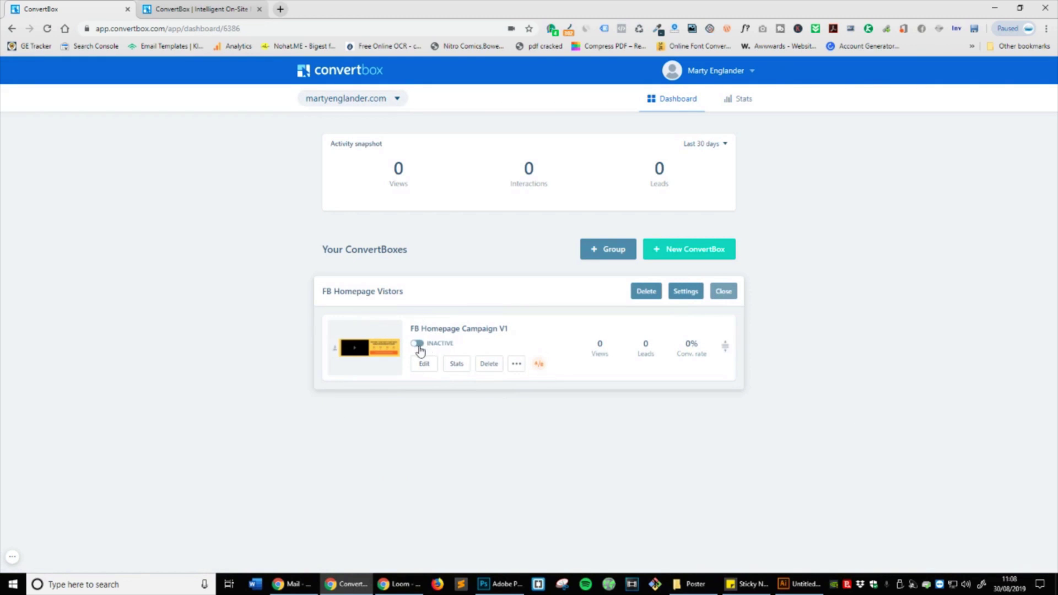
{"action": "left_click", "coordinate": [417, 343]}
{"action": "left_click", "coordinate": [685, 291]}
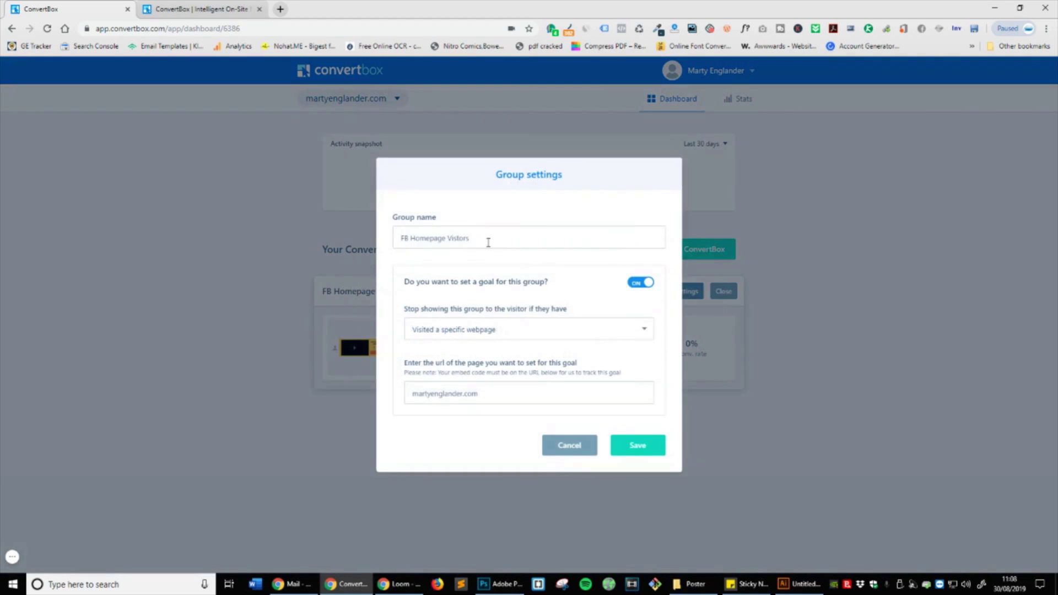
{"action": "left_click", "coordinate": [622, 445]}
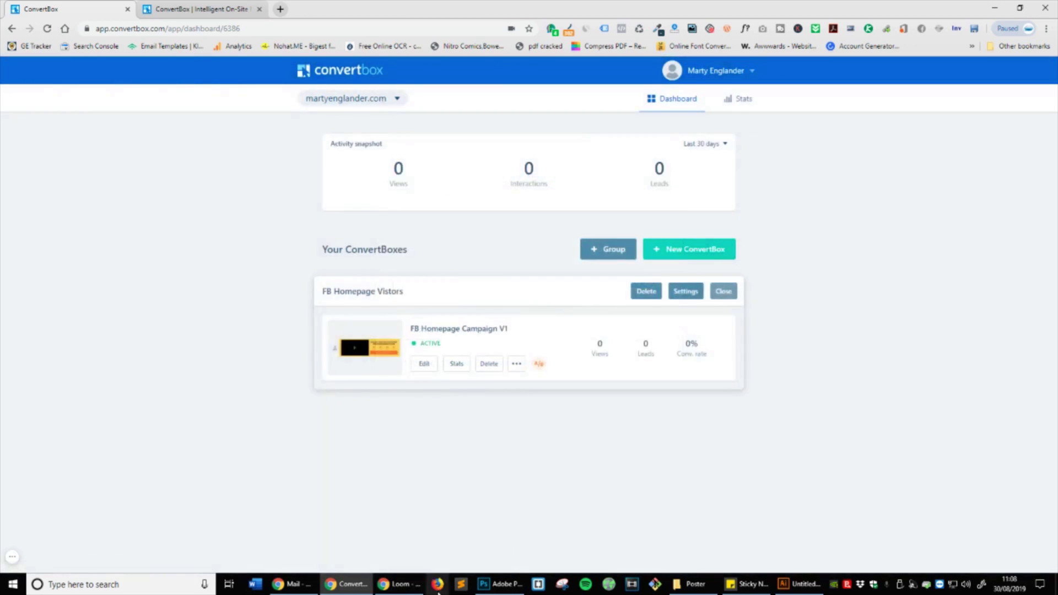
Step: Load martyenglander.com in a new browser tab
{"action": "left_click", "coordinate": [286, 7]}
{"action": "type", "text": "martyengla"}
{"action": "key", "text": "Return"}
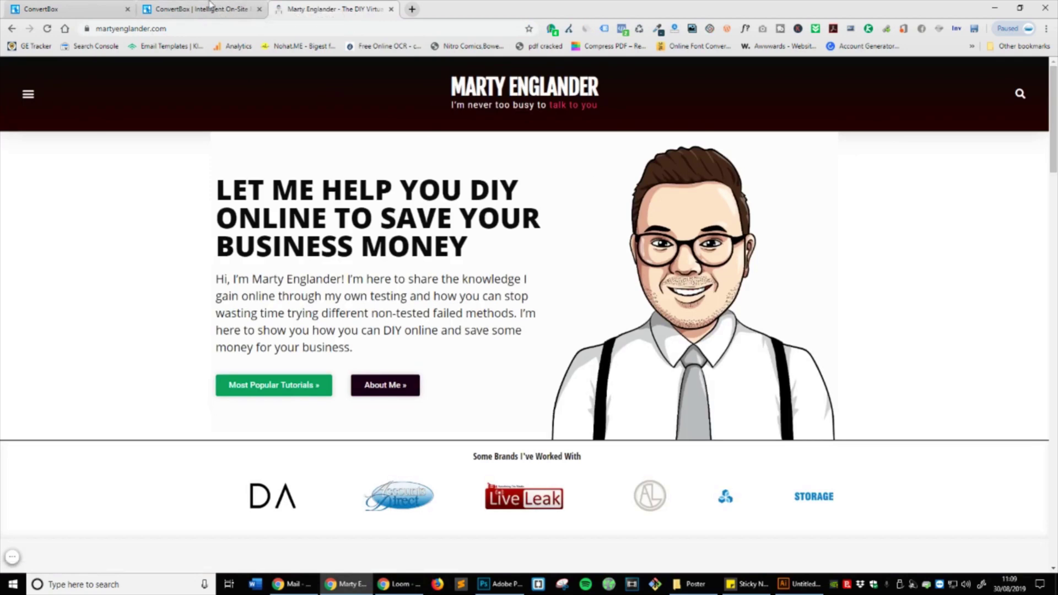
{"action": "left_click", "coordinate": [226, 7]}
{"action": "left_click", "coordinate": [94, 13]}
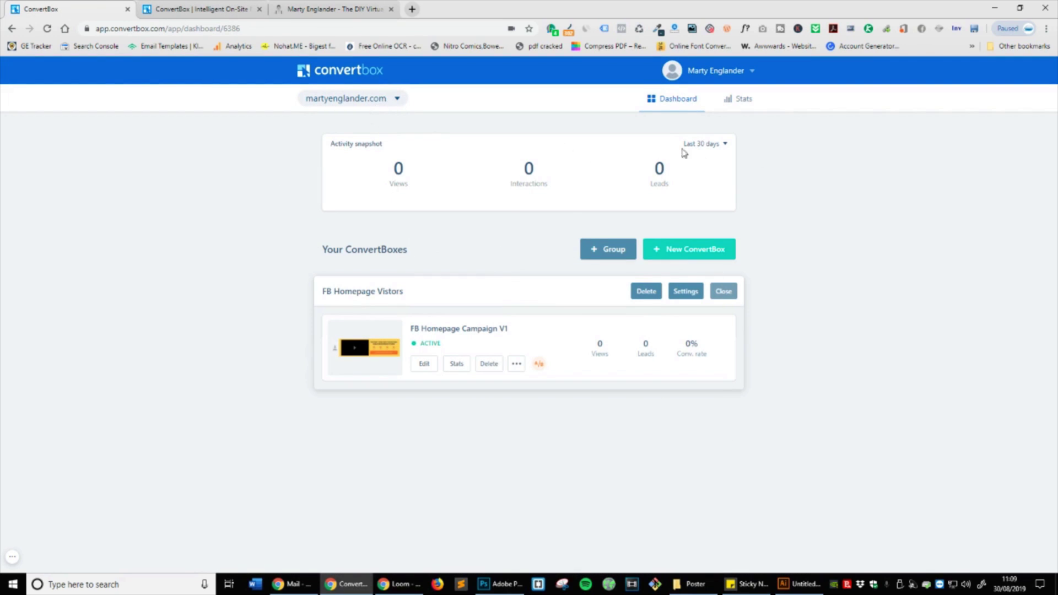
{"action": "left_click", "coordinate": [709, 75]}
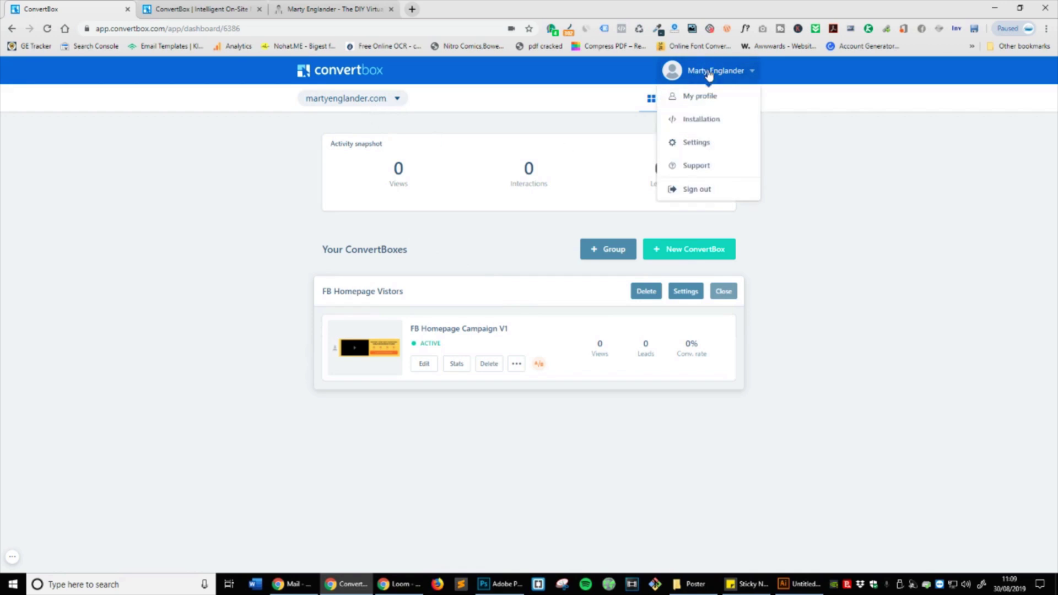
{"action": "left_click", "coordinate": [703, 124]}
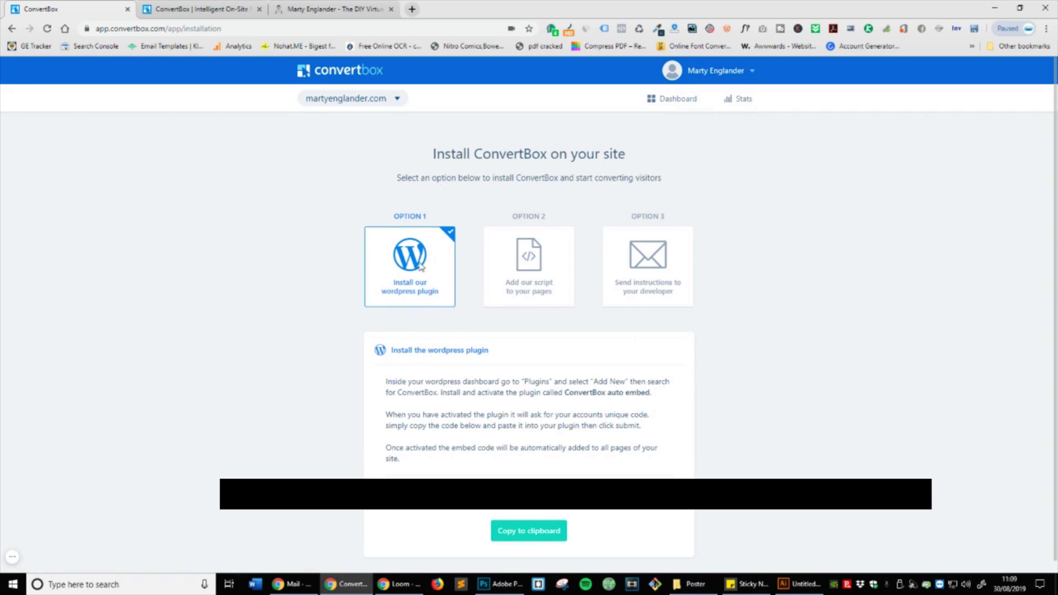
{"action": "left_click", "coordinate": [347, 5]}
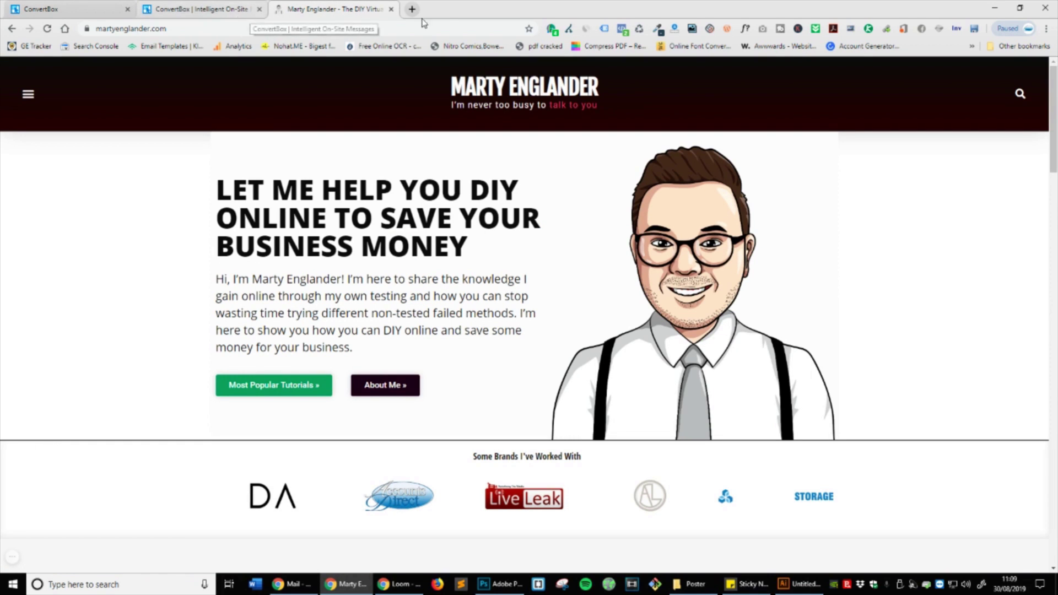
Step: Go to martyenglander.com/wp-admin and log in to WordPress
{"action": "left_click", "coordinate": [233, 30]}
{"action": "left_click", "coordinate": [286, 26]}
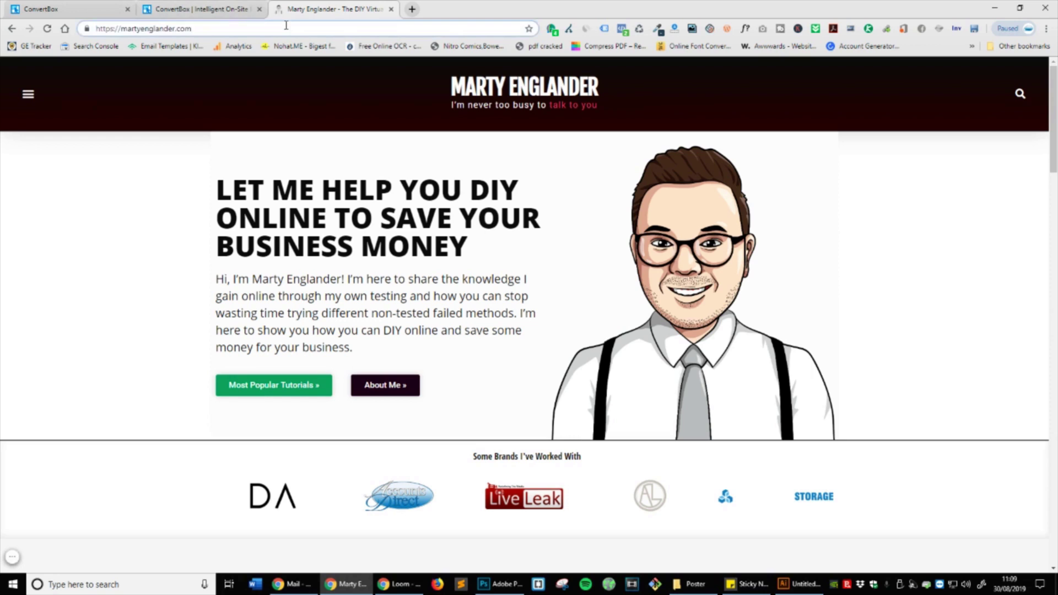
{"action": "type", "text": "/wp-a"}
{"action": "key", "text": "Return"}
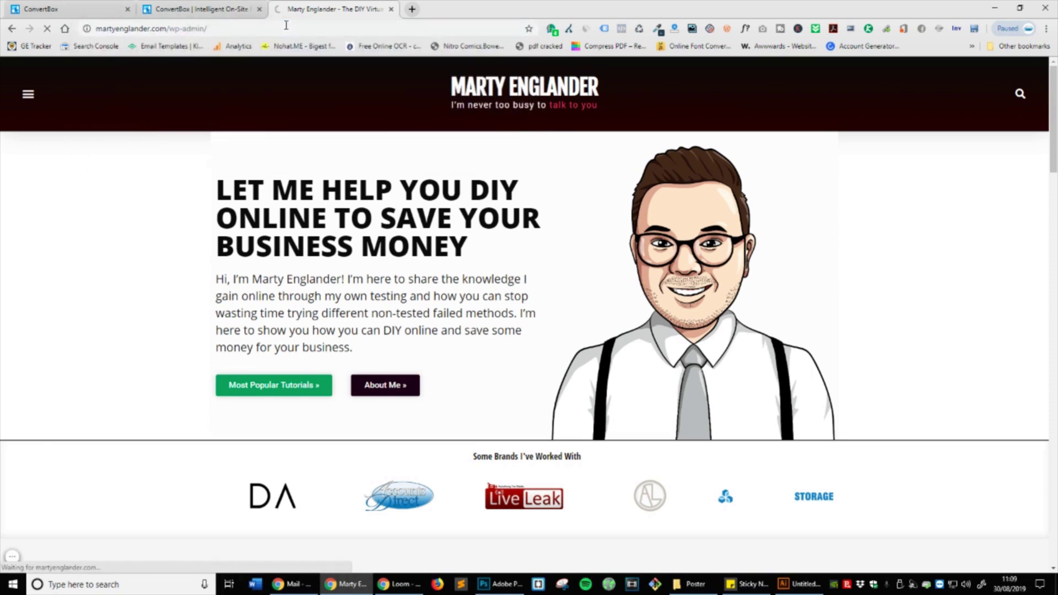
{"action": "mouse_move", "coordinate": [82, 556]}
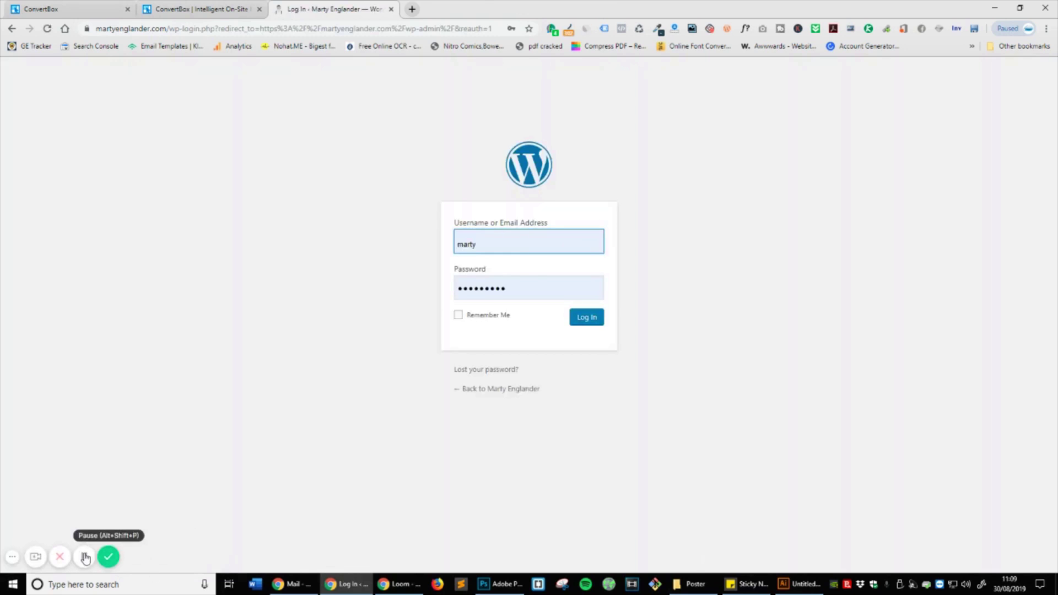
{"action": "left_click", "coordinate": [85, 558]}
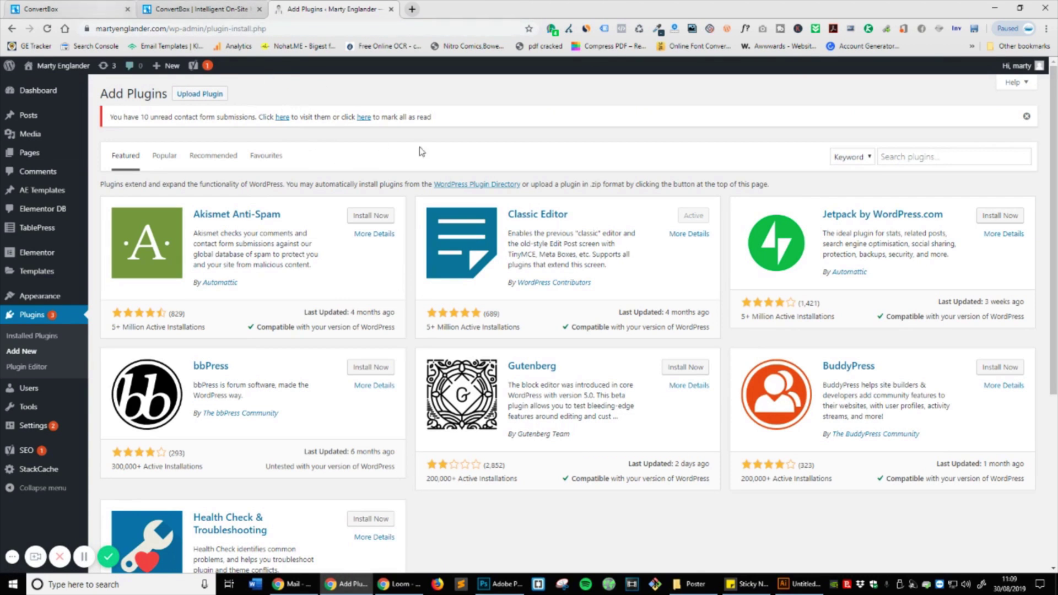
Step: Search plugins for convertbox, then install and activate ConvertBox Auto Embed
{"action": "left_click", "coordinate": [894, 154]}
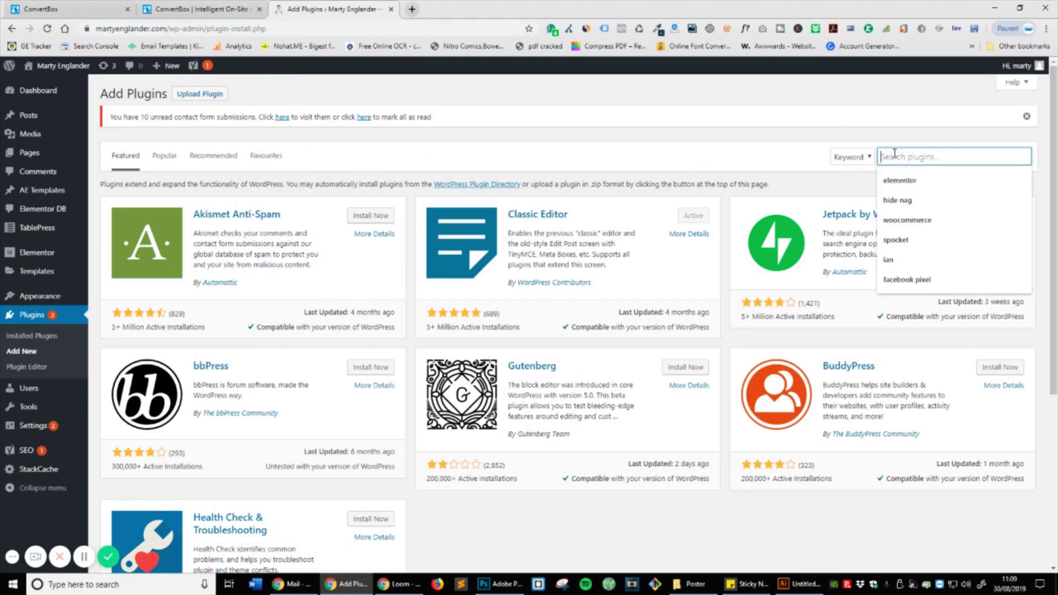
{"action": "type", "text": "convertbox"}
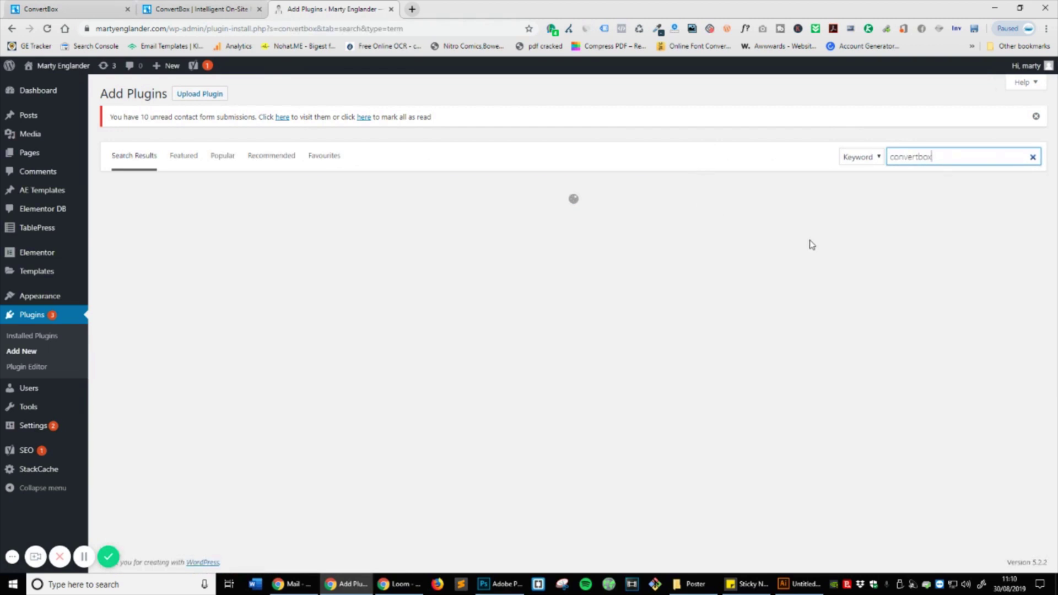
{"action": "left_click", "coordinate": [387, 219]}
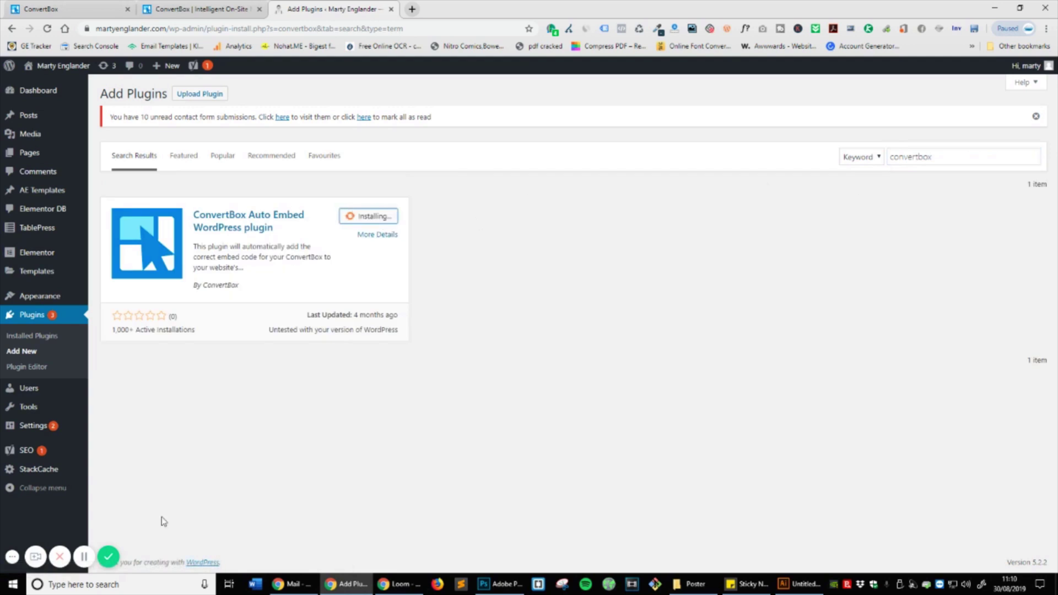
{"action": "left_click", "coordinate": [365, 222]}
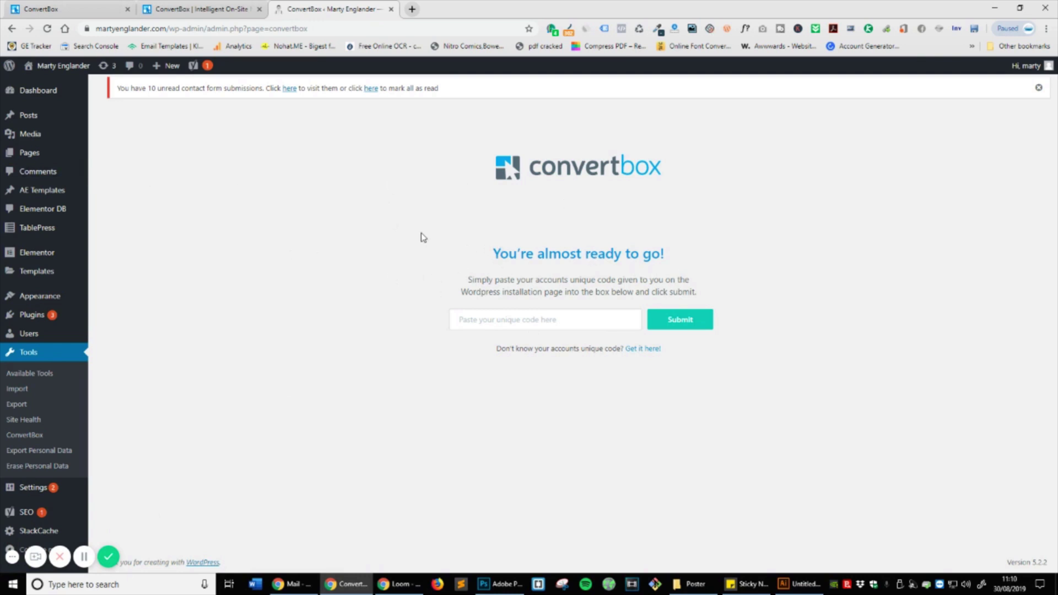
Step: Copy the account's unique code from the ConvertBox installation page
{"action": "left_click", "coordinate": [66, 9]}
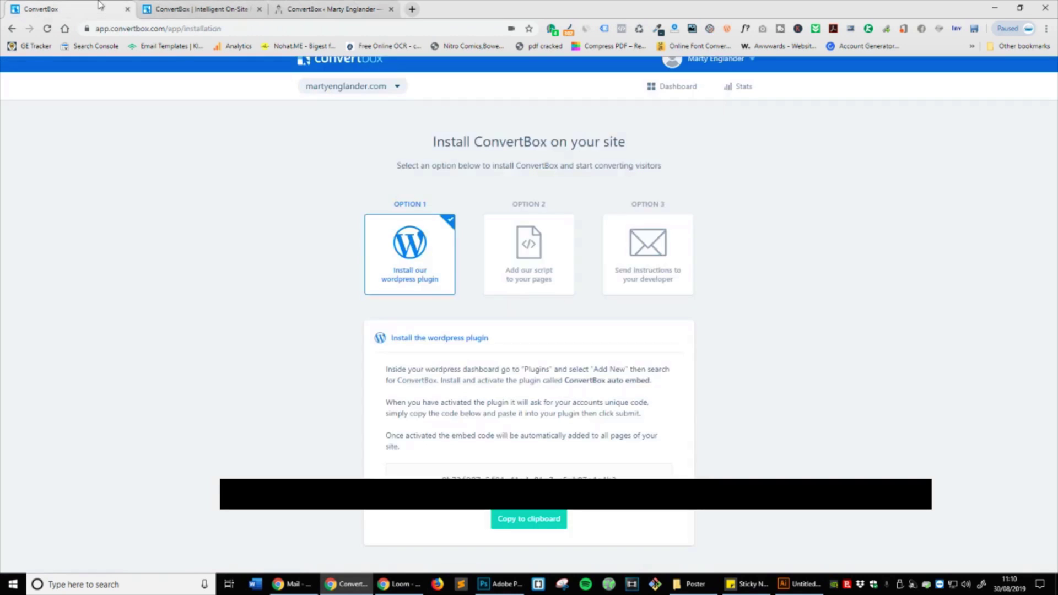
{"action": "triple_click", "coordinate": [556, 475]}
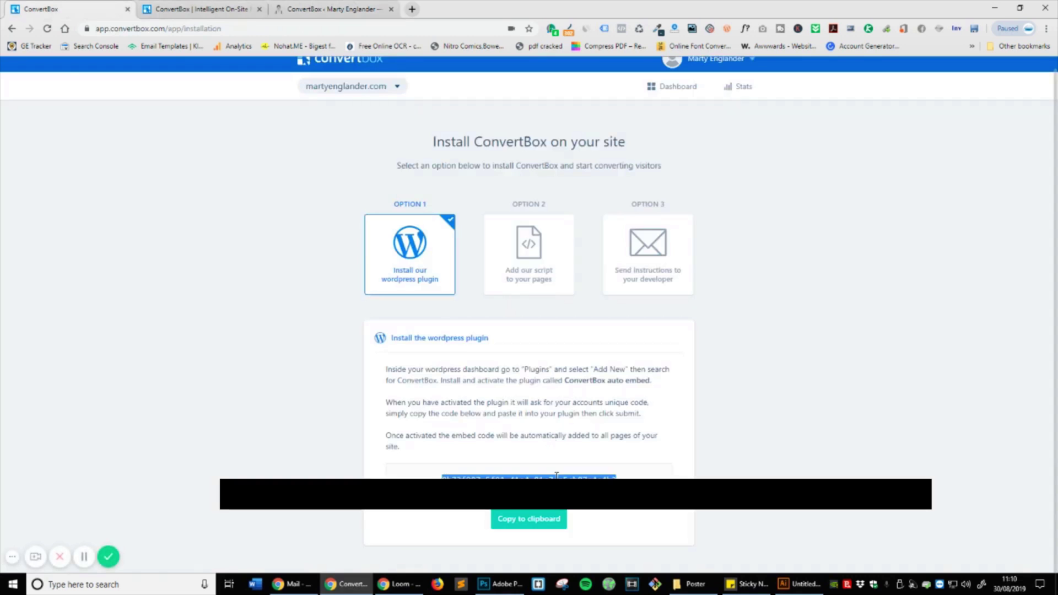
{"action": "key", "text": "ctrl+3"}
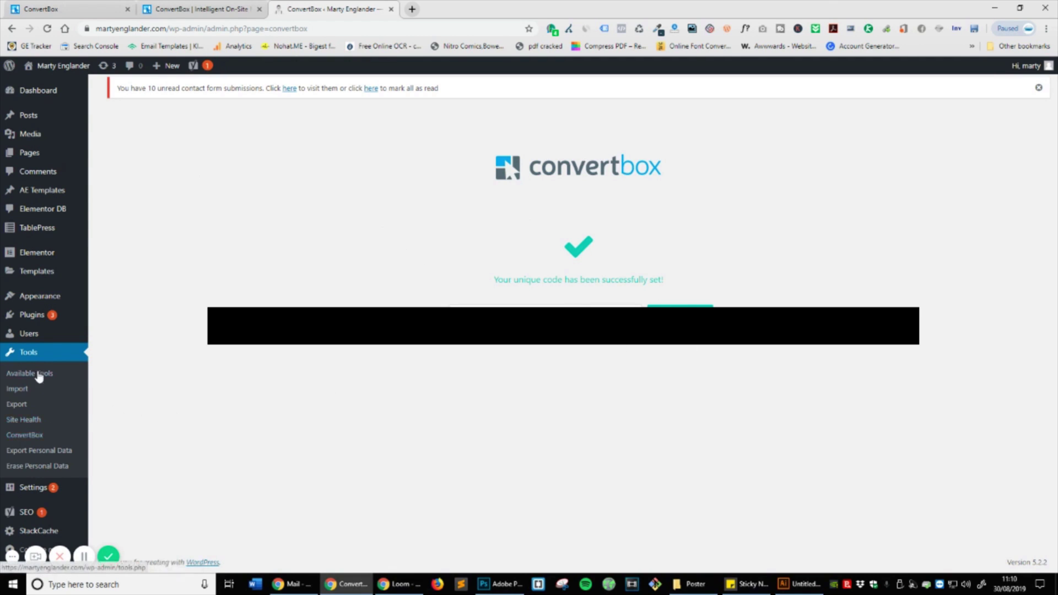
Step: Reopen the ConvertBox plugin page under Tools to confirm the code is still set
{"action": "left_click", "coordinate": [49, 436]}
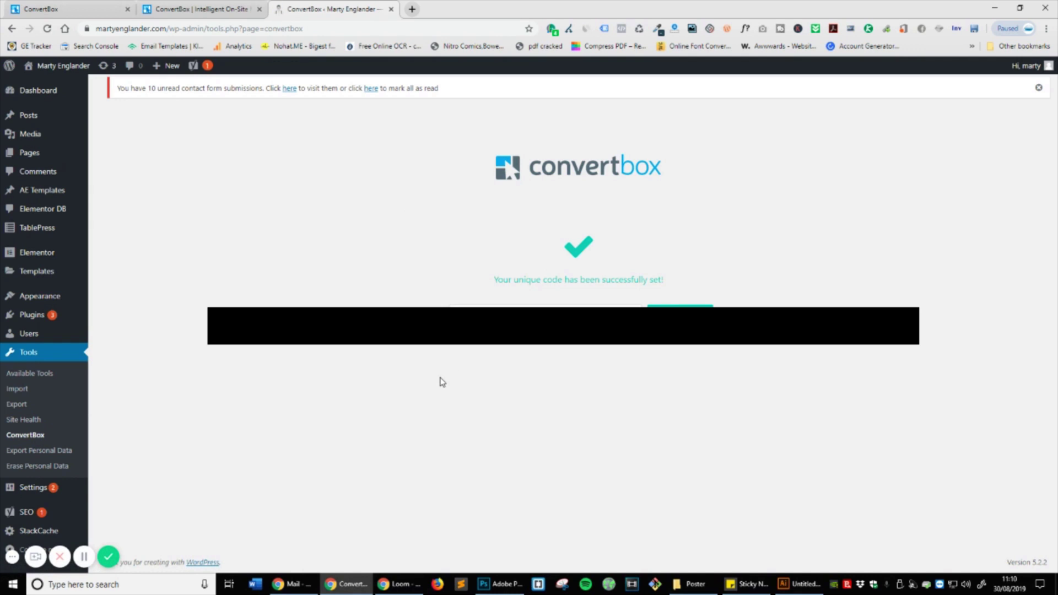
{"action": "mouse_move", "coordinate": [55, 490]}
Step: Check the live homepage after a cache-clearing reload, then go back to the ConvertBox installation page
{"action": "left_click", "coordinate": [83, 558]}
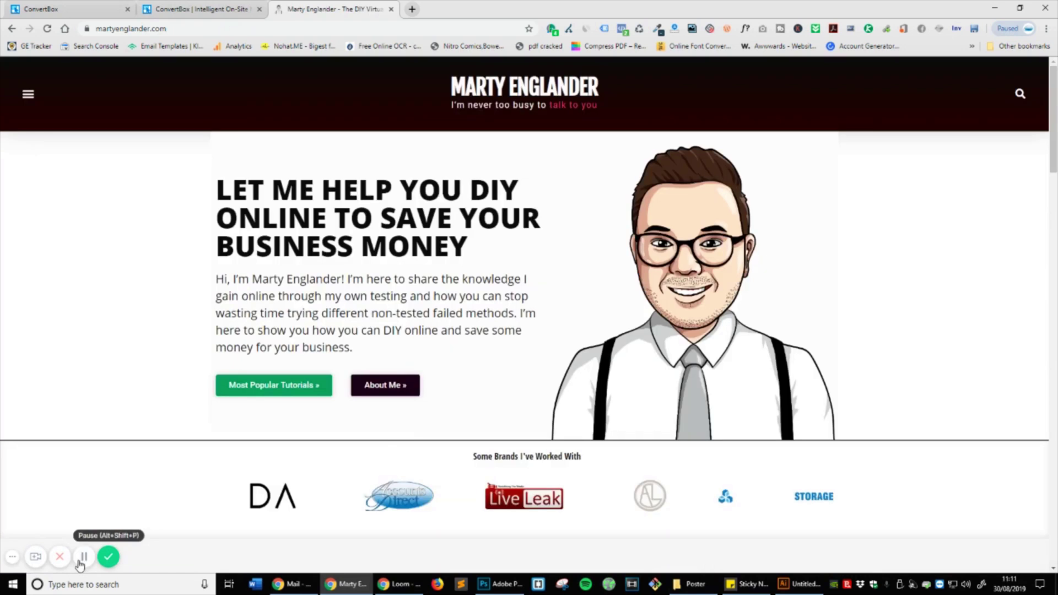
{"action": "scroll", "coordinate": [628, 352], "scroll_direction": "down", "scroll_amount": 9}
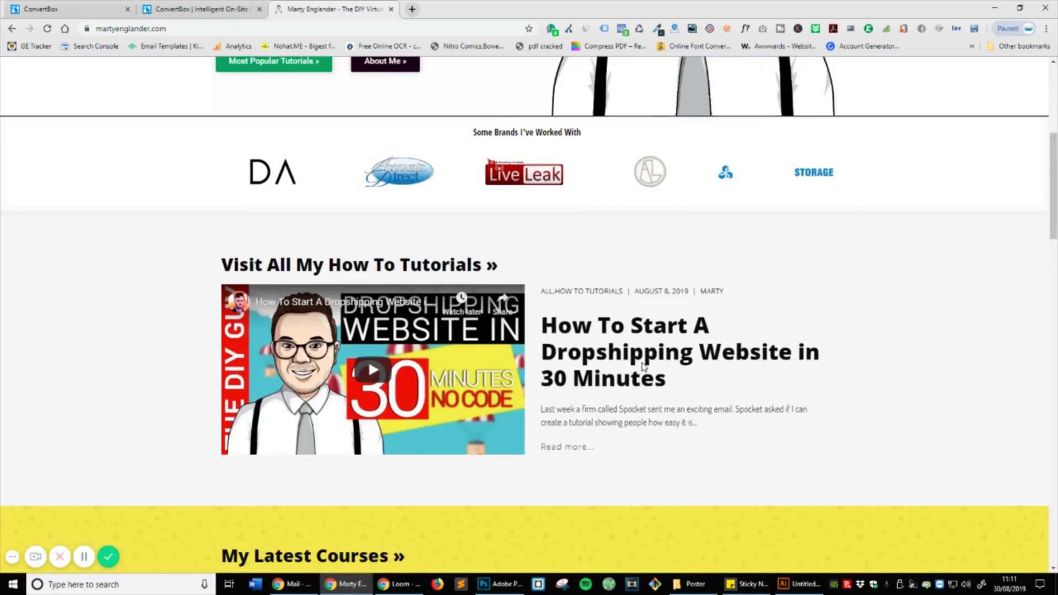
{"action": "scroll", "coordinate": [650, 383], "scroll_direction": "up", "scroll_amount": 9}
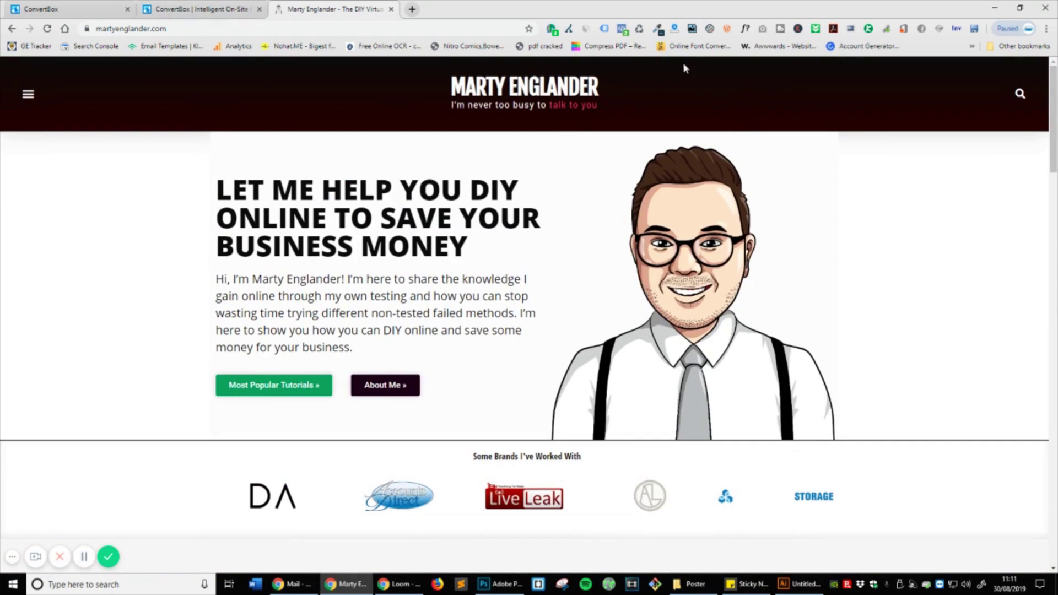
{"action": "left_click", "coordinate": [639, 30]}
{"action": "scroll", "coordinate": [886, 222], "scroll_direction": "down", "scroll_amount": 12}
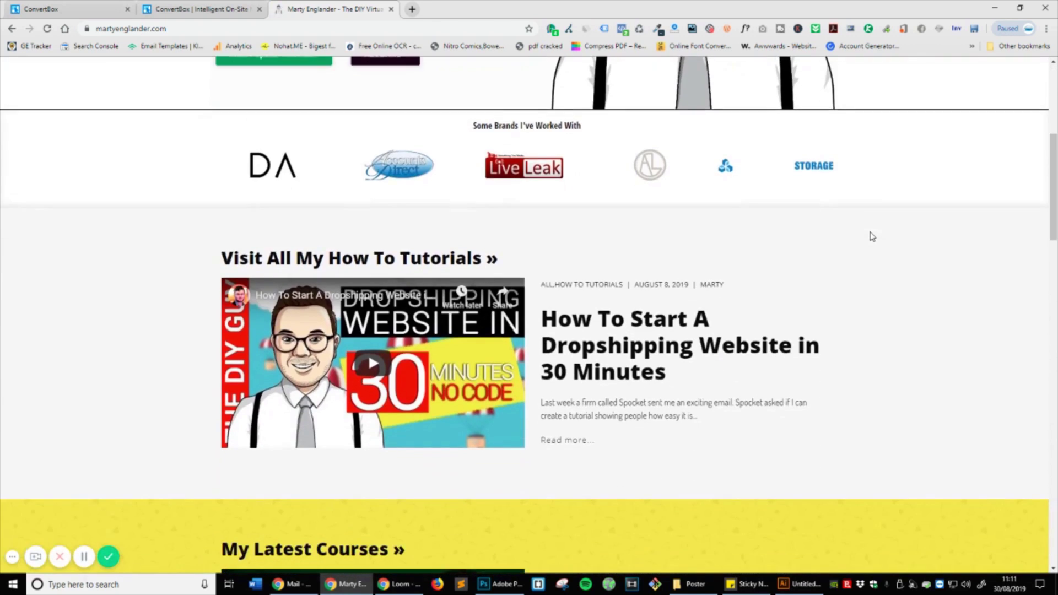
{"action": "scroll", "coordinate": [872, 235], "scroll_direction": "down", "scroll_amount": 9}
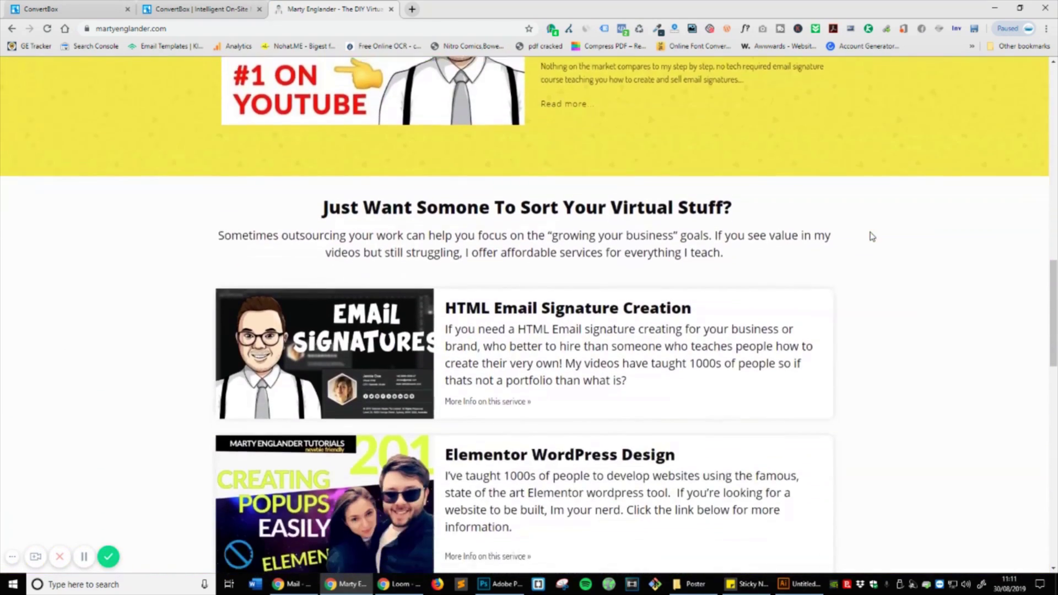
{"action": "scroll", "coordinate": [871, 236], "scroll_direction": "down", "scroll_amount": 11}
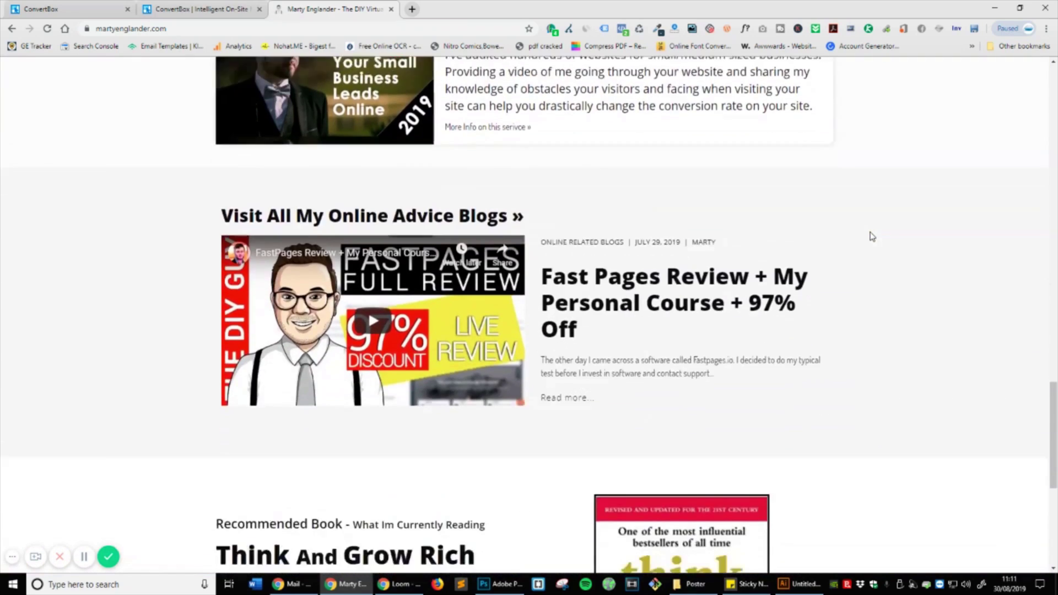
{"action": "scroll", "coordinate": [871, 236], "scroll_direction": "up", "scroll_amount": 11}
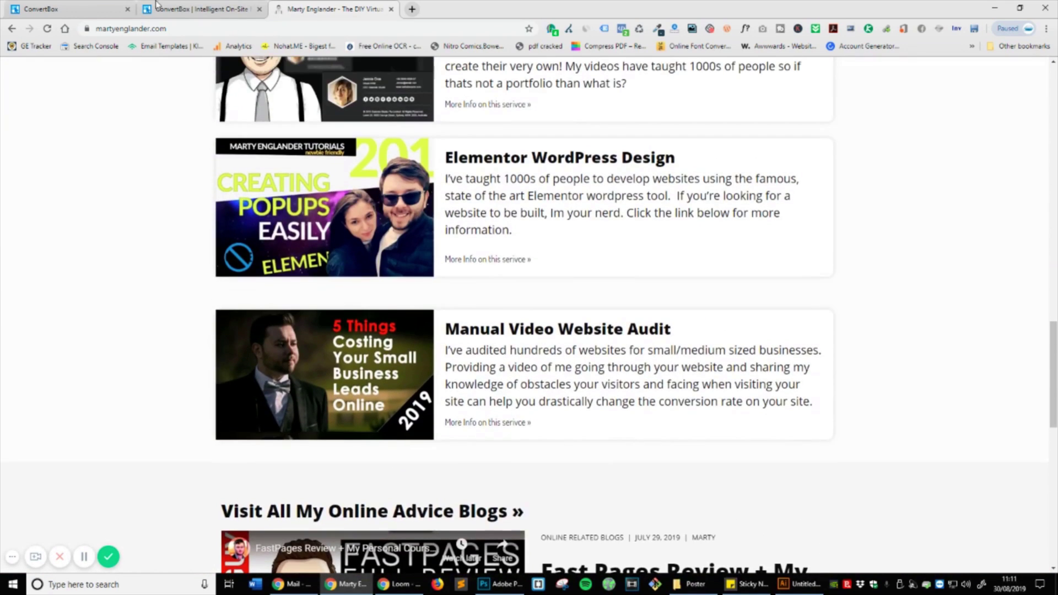
{"action": "left_click", "coordinate": [73, 9]}
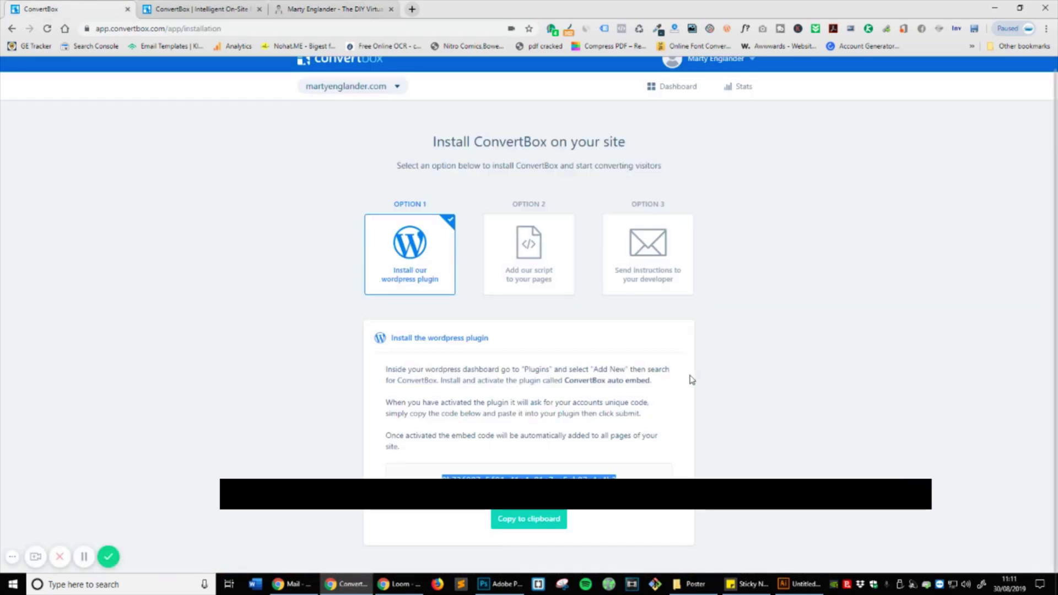
Step: Review FB Homepage Campaign V1 stats, including group and convertbox selectors and variation B's breakdown
{"action": "left_click", "coordinate": [677, 87]}
{"action": "left_click", "coordinate": [384, 306]}
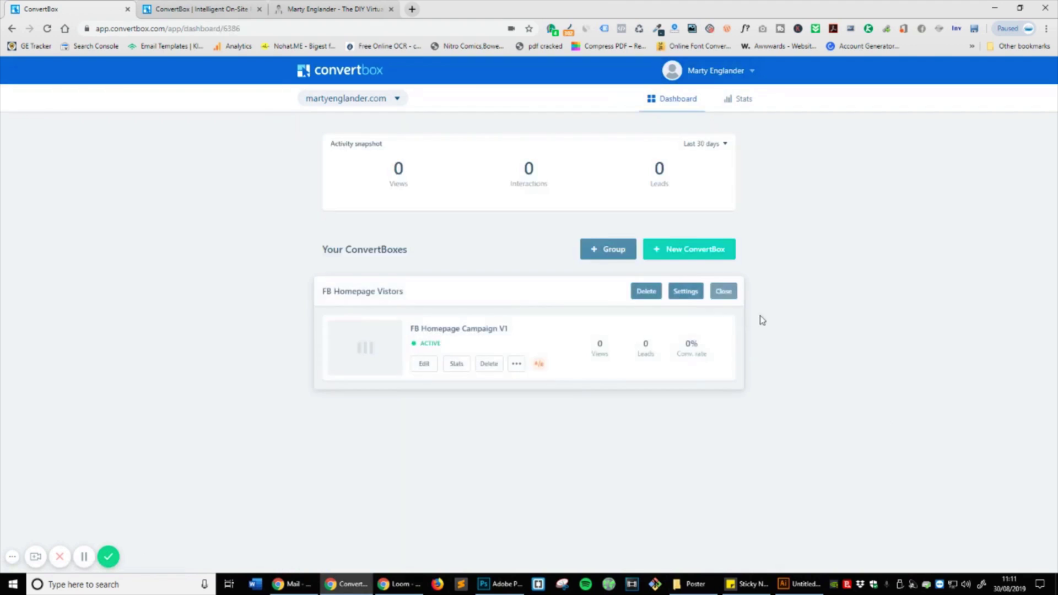
{"action": "left_click", "coordinate": [456, 366]}
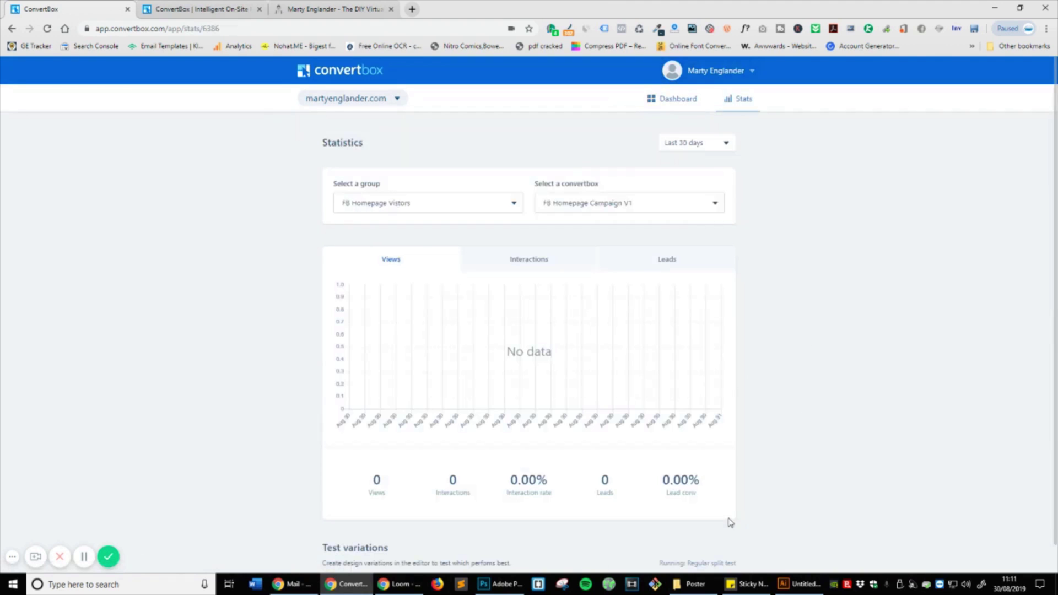
{"action": "left_click", "coordinate": [355, 202]}
{"action": "left_click", "coordinate": [356, 203]}
{"action": "left_click", "coordinate": [691, 213]}
{"action": "left_click", "coordinate": [692, 211]}
{"action": "scroll", "coordinate": [769, 315], "scroll_direction": "down", "scroll_amount": 5}
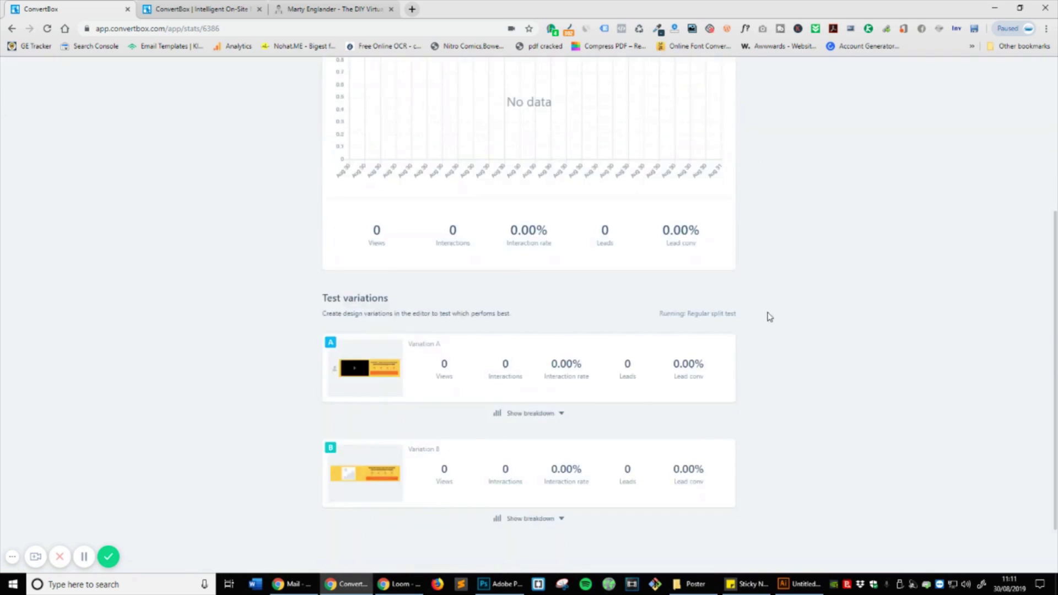
{"action": "scroll", "coordinate": [639, 405], "scroll_direction": "up", "scroll_amount": 5}
{"action": "scroll", "coordinate": [510, 293], "scroll_direction": "down", "scroll_amount": 5}
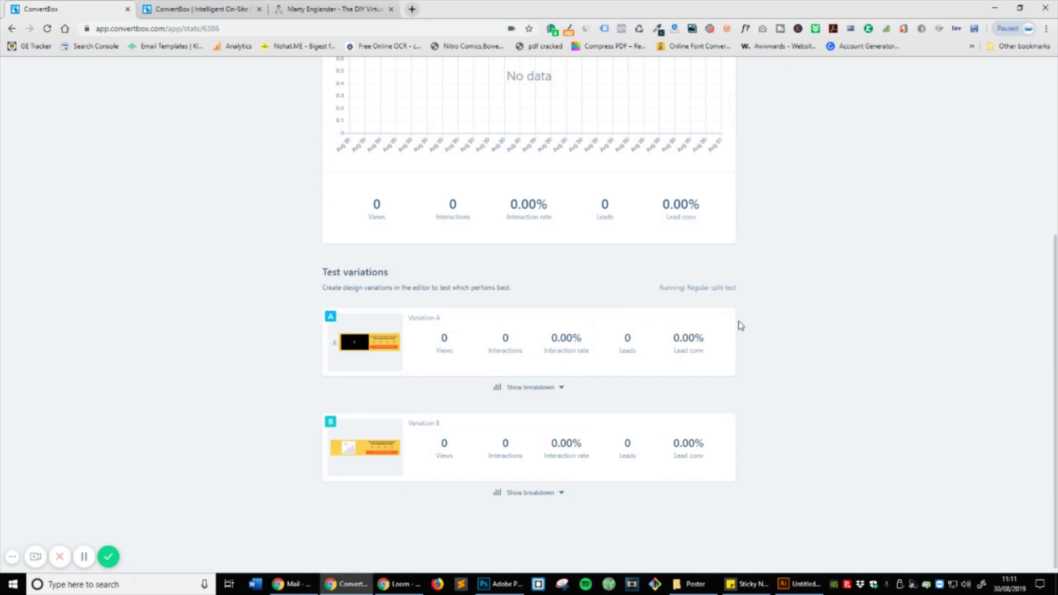
{"action": "left_click", "coordinate": [538, 494]}
{"action": "scroll", "coordinate": [634, 499], "scroll_direction": "down", "scroll_amount": 3}
{"action": "scroll", "coordinate": [503, 471], "scroll_direction": "up", "scroll_amount": 8}
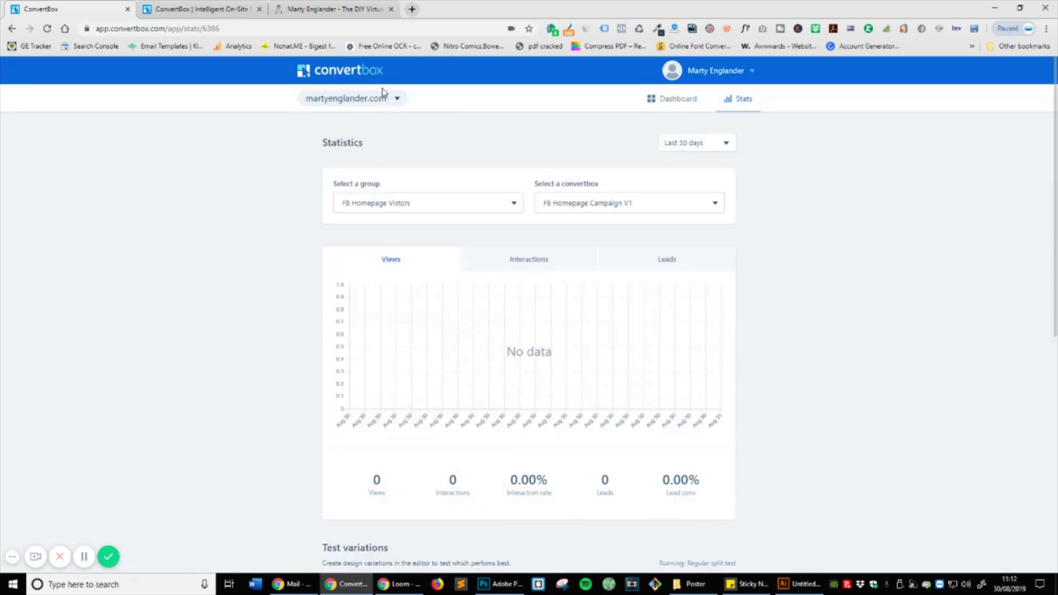
Step: Return to the ConvertBox dashboard and switch to the live website tab
{"action": "left_click", "coordinate": [669, 99]}
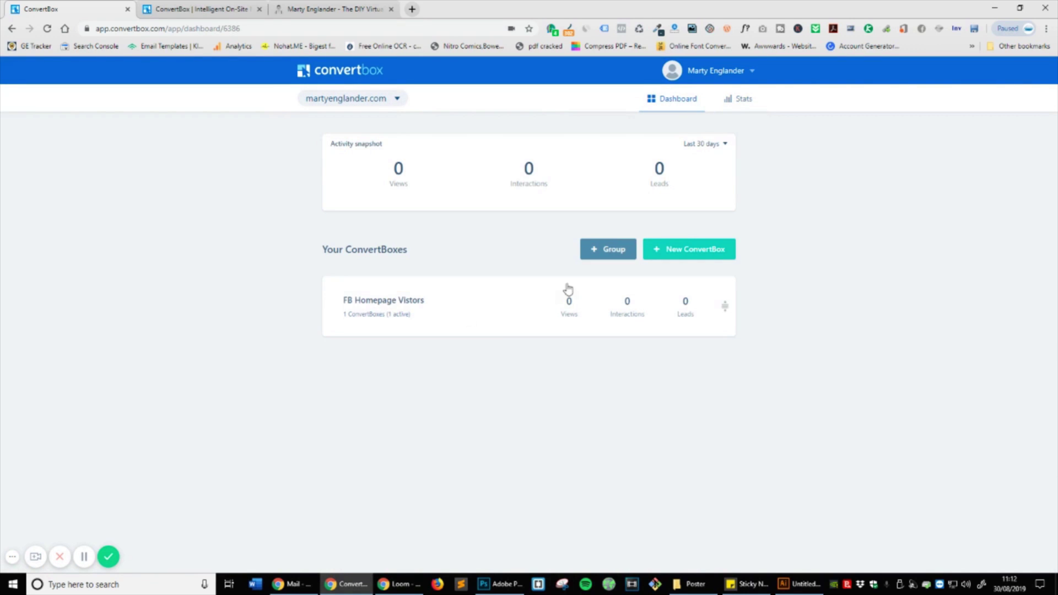
{"action": "left_click", "coordinate": [334, 9]}
{"action": "scroll", "coordinate": [457, 298], "scroll_direction": "up", "scroll_amount": 15}
Step: Scroll through the live martyenglander.com homepage, then bring up the campaign's Targeting rules
{"action": "scroll", "coordinate": [458, 298], "scroll_direction": "down", "scroll_amount": 7}
{"action": "scroll", "coordinate": [457, 297], "scroll_direction": "up", "scroll_amount": 10}
{"action": "scroll", "coordinate": [488, 288], "scroll_direction": "down", "scroll_amount": 4}
{"action": "scroll", "coordinate": [488, 287], "scroll_direction": "down", "scroll_amount": 20}
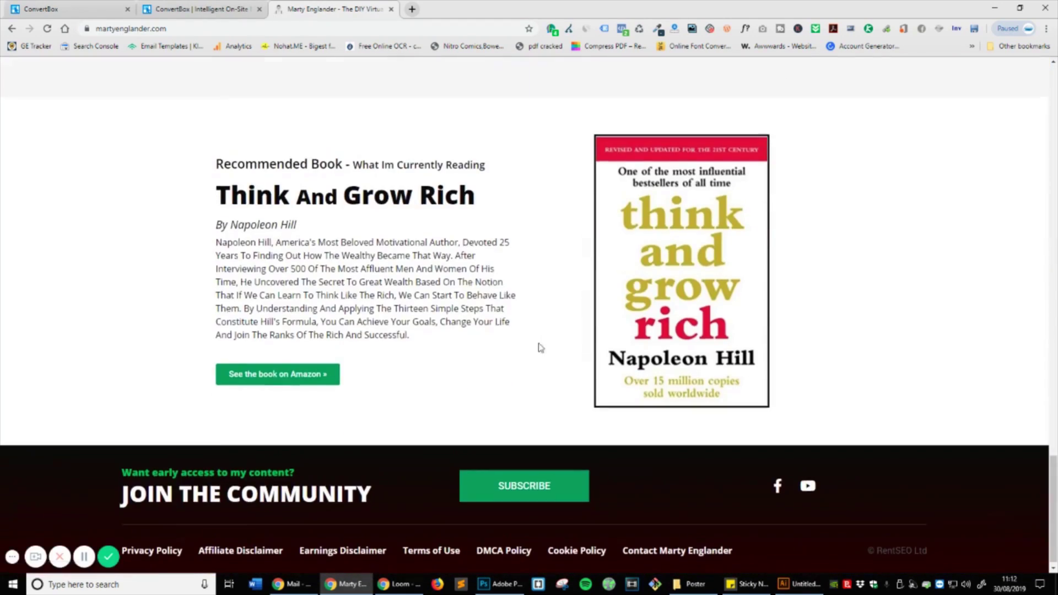
{"action": "scroll", "coordinate": [540, 348], "scroll_direction": "up", "scroll_amount": 15}
{"action": "scroll", "coordinate": [560, 365], "scroll_direction": "up", "scroll_amount": 6}
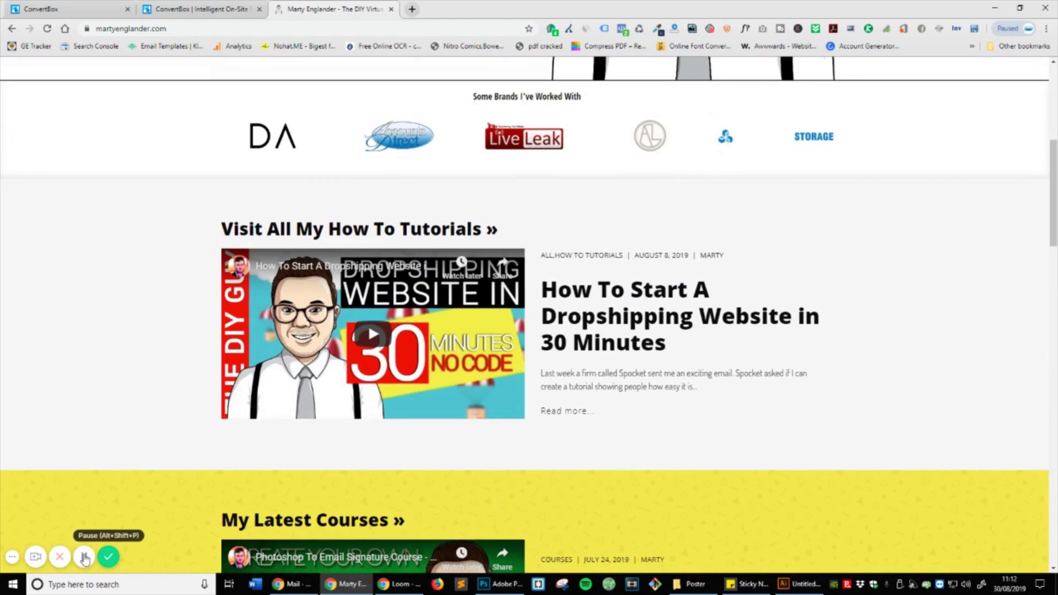
{"action": "left_click", "coordinate": [89, 547]}
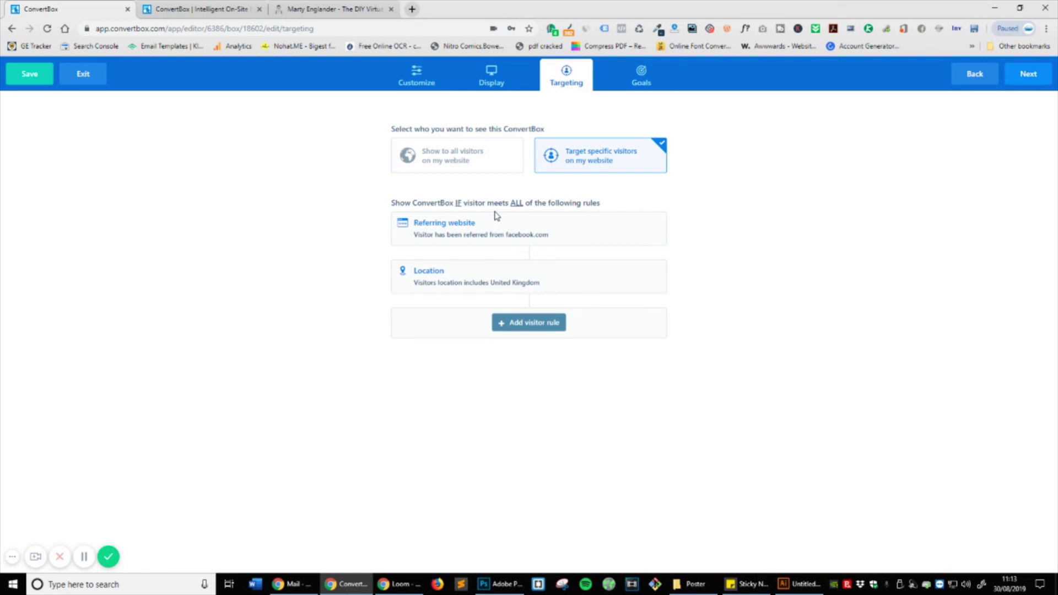
Step: Delete the facebook.com referrer rule, leaving only the United Kingdom location rule
{"action": "mouse_move", "coordinate": [420, 267]}
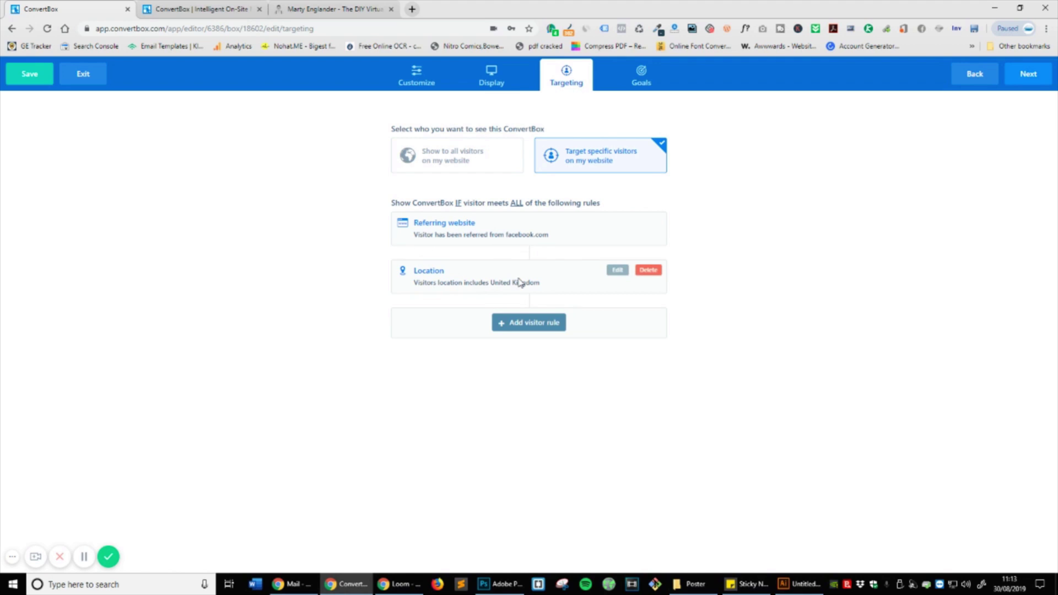
{"action": "mouse_move", "coordinate": [516, 229]}
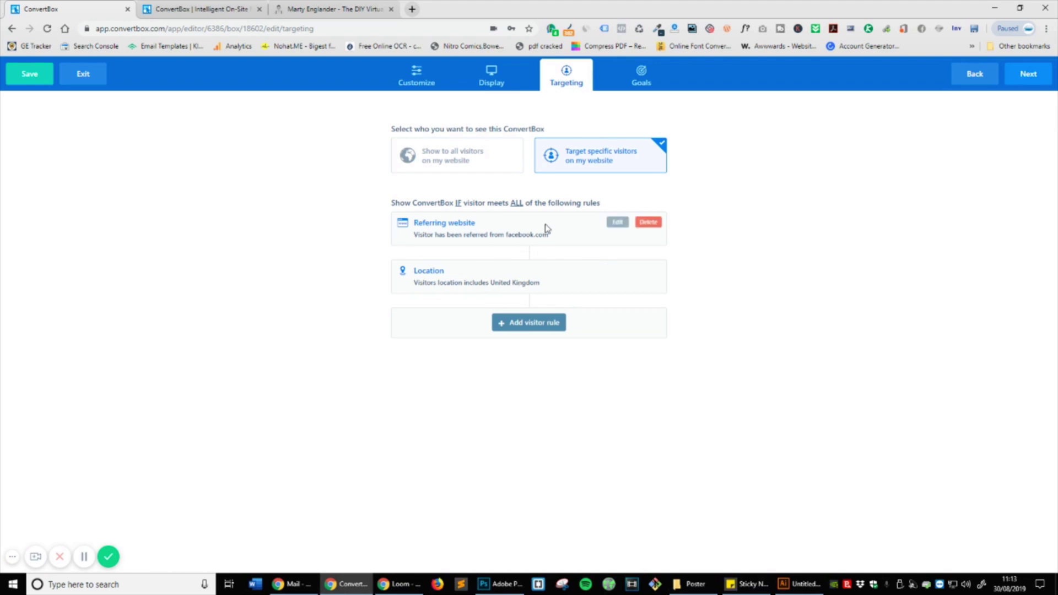
{"action": "left_click", "coordinate": [648, 223]}
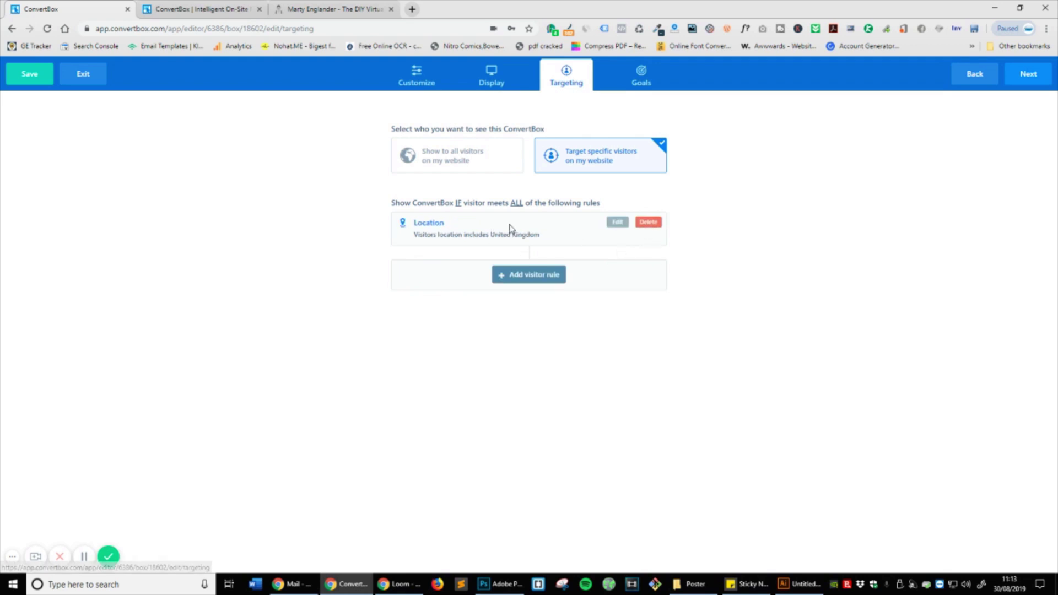
Step: Save the campaign, return to the dashboard, and switch to the martyenglander.com tab
{"action": "left_click", "coordinate": [1024, 75]}
{"action": "left_click", "coordinate": [1027, 81]}
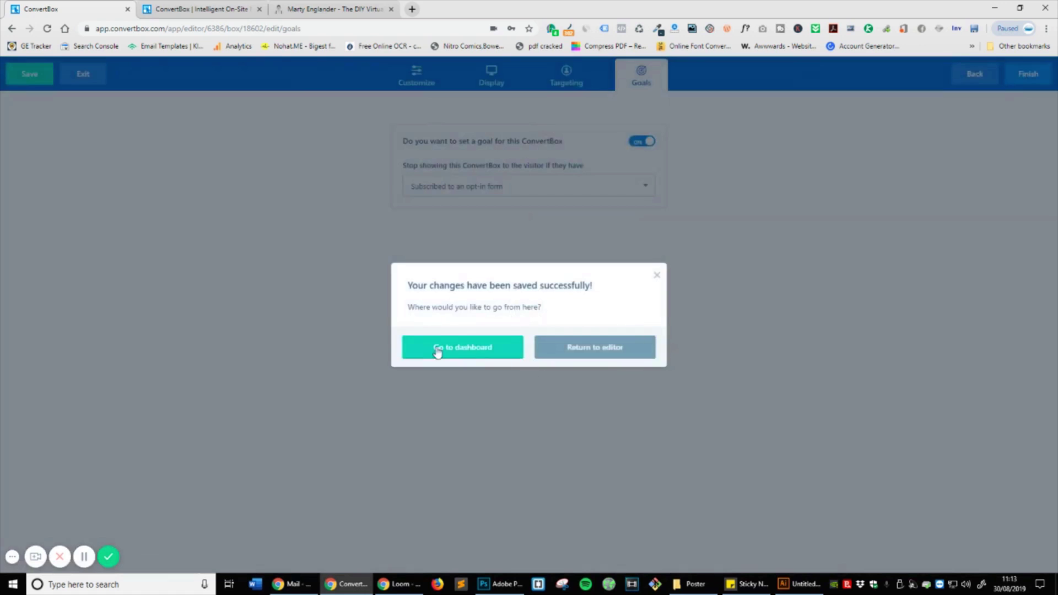
{"action": "left_click", "coordinate": [437, 349]}
{"action": "left_click", "coordinate": [395, 314]}
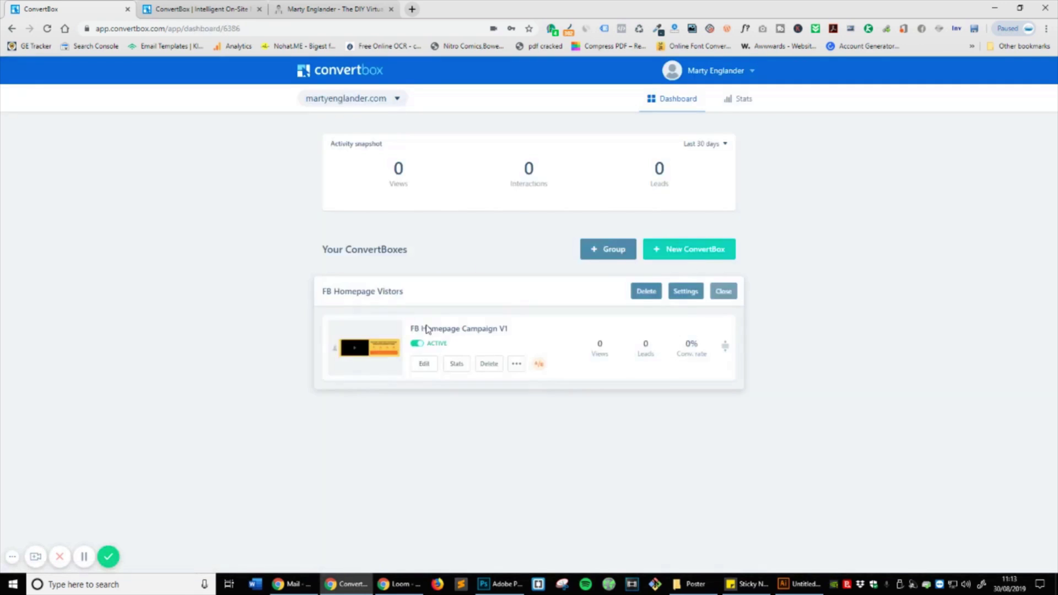
{"action": "left_click", "coordinate": [295, 11]}
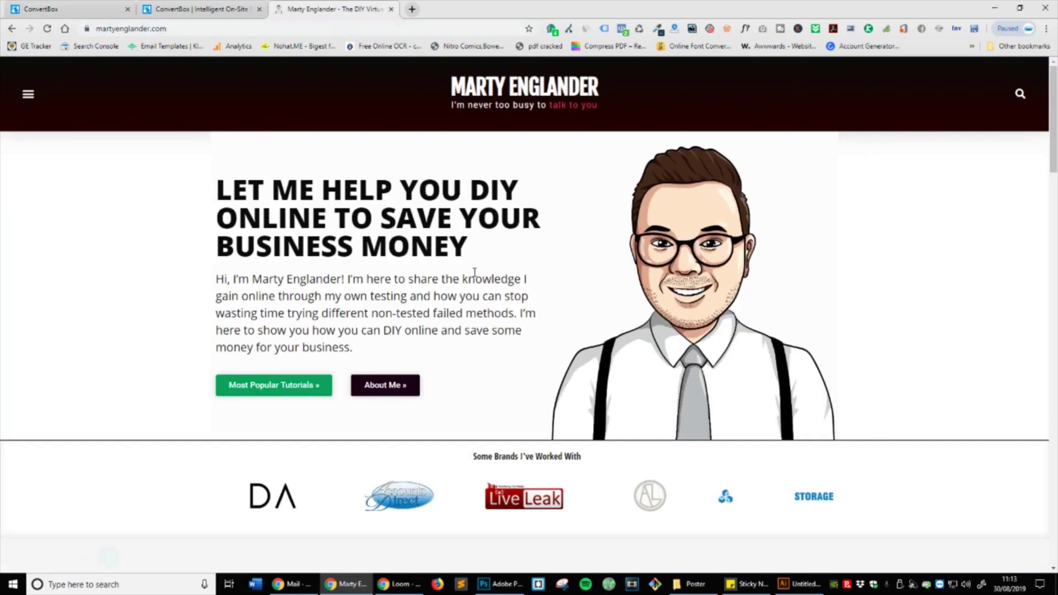
{"action": "key", "text": "F5"}
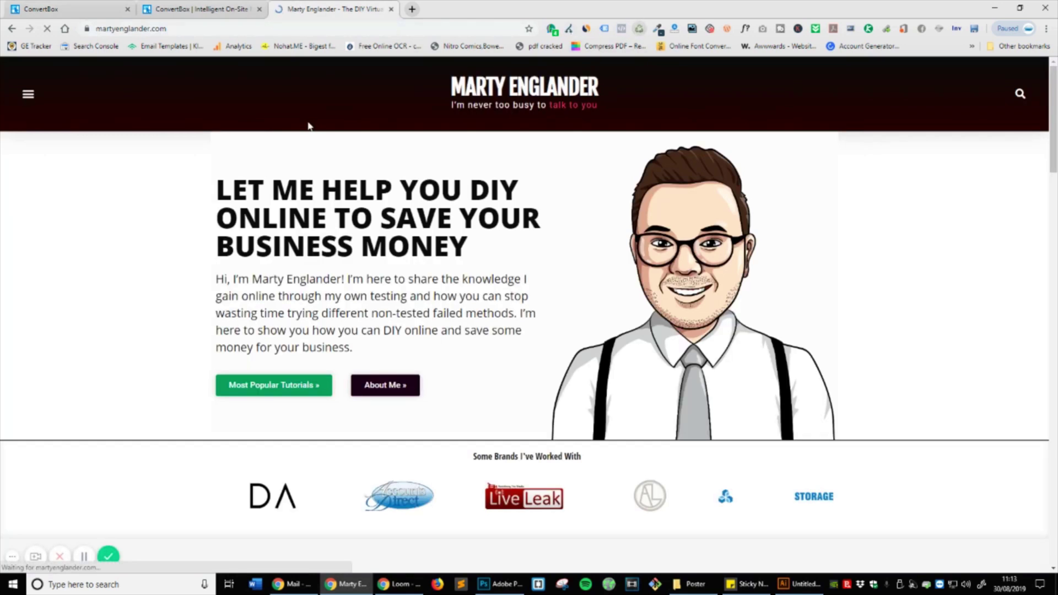
{"action": "scroll", "coordinate": [590, 166], "scroll_direction": "down", "scroll_amount": 6}
{"action": "scroll", "coordinate": [590, 165], "scroll_direction": "down", "scroll_amount": 13}
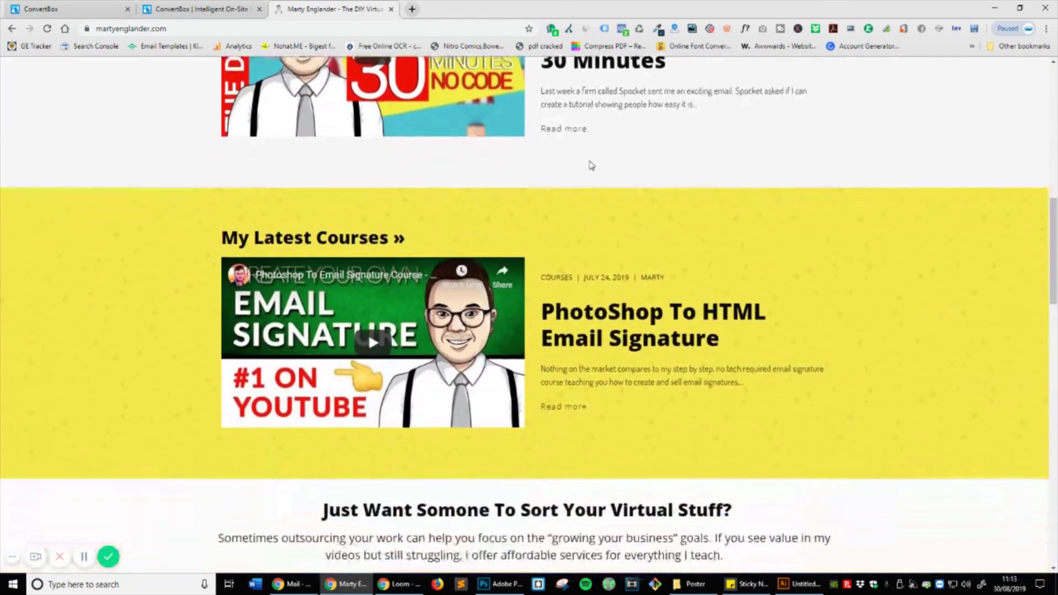
{"action": "scroll", "coordinate": [590, 165], "scroll_direction": "down", "scroll_amount": 15}
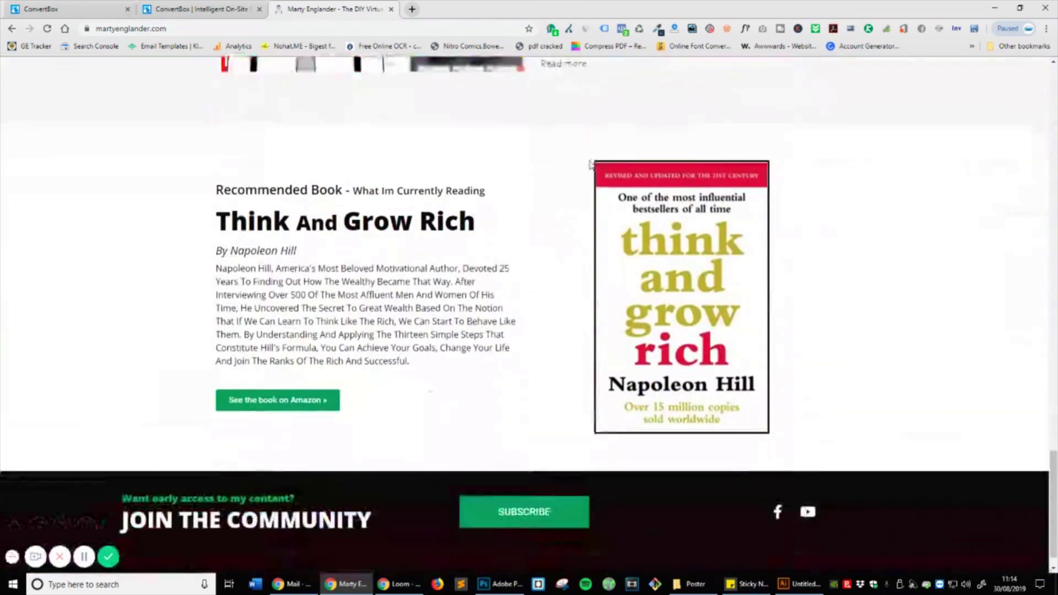
{"action": "scroll", "coordinate": [590, 165], "scroll_direction": "up", "scroll_amount": 12}
{"action": "scroll", "coordinate": [590, 165], "scroll_direction": "up", "scroll_amount": 20}
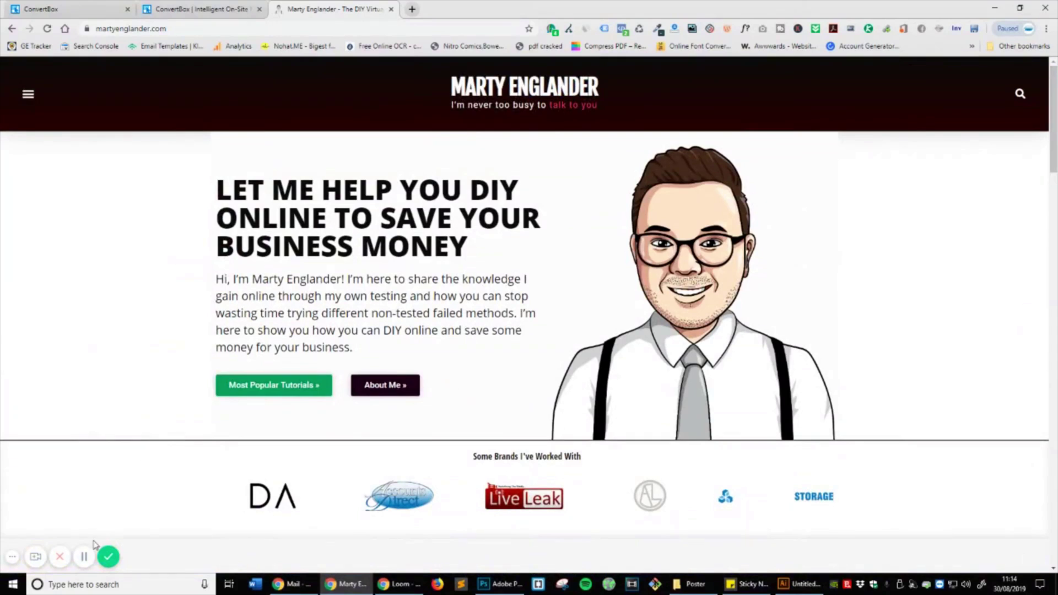
{"action": "left_click", "coordinate": [84, 557]}
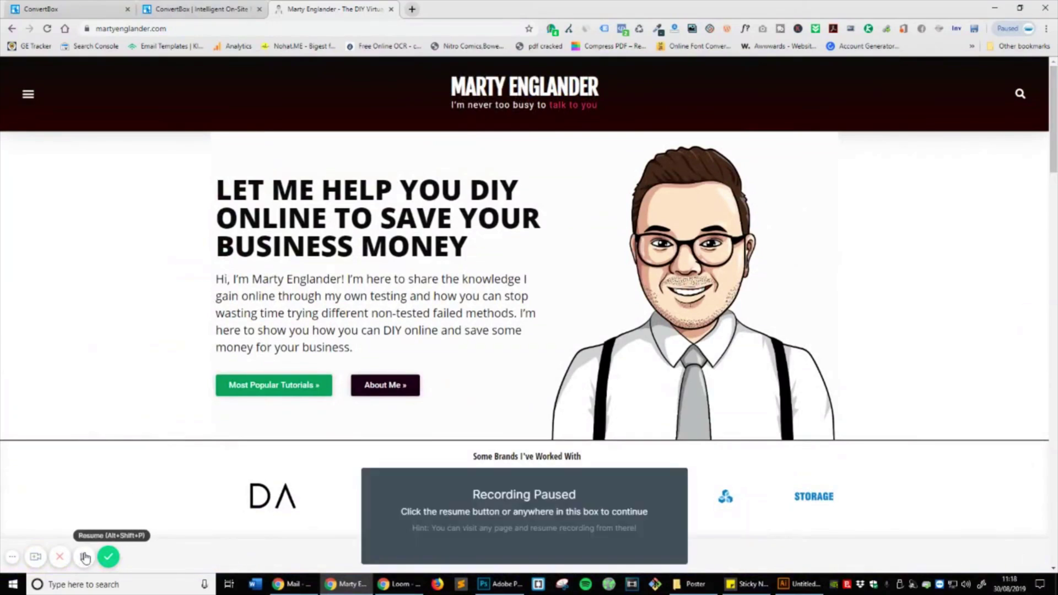
{"action": "left_click", "coordinate": [84, 557]}
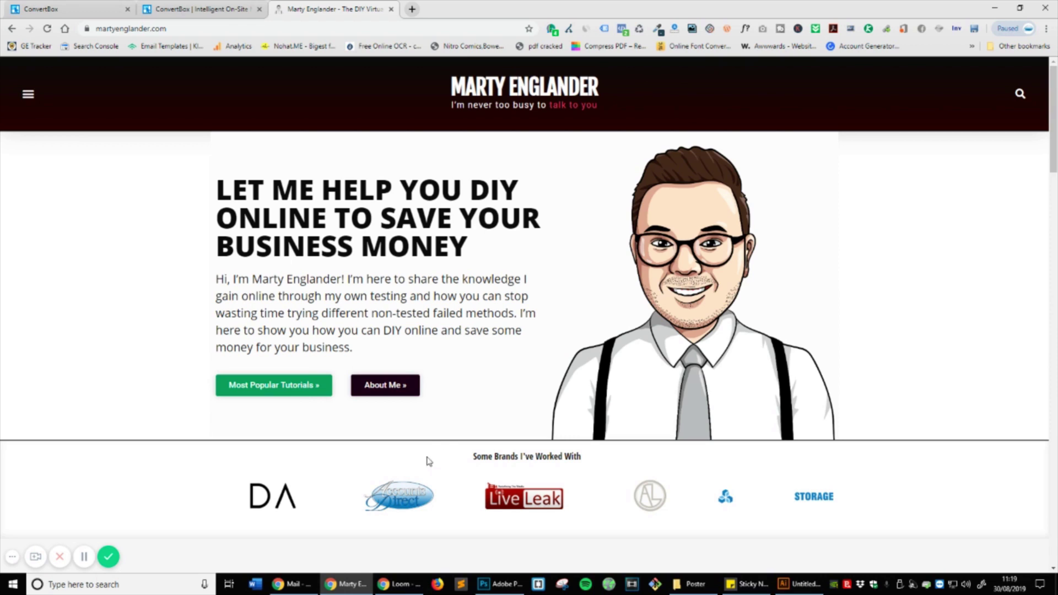
{"action": "left_click", "coordinate": [48, 28]}
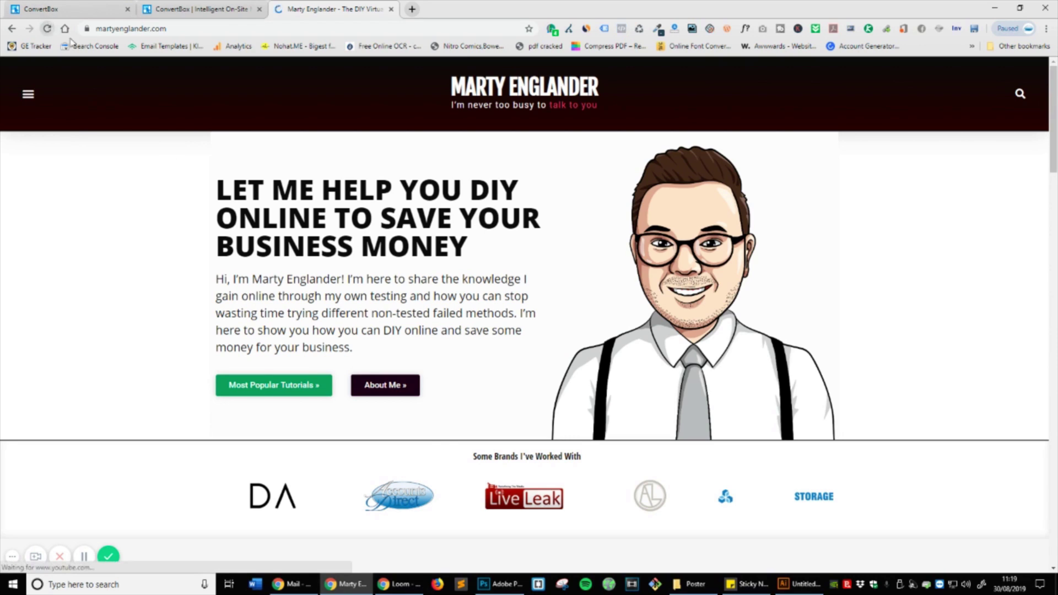
Step: Scroll down the homepage and claim the discount to reveal the sticky bar sign-up form
{"action": "scroll", "coordinate": [616, 289], "scroll_direction": "down", "scroll_amount": 10}
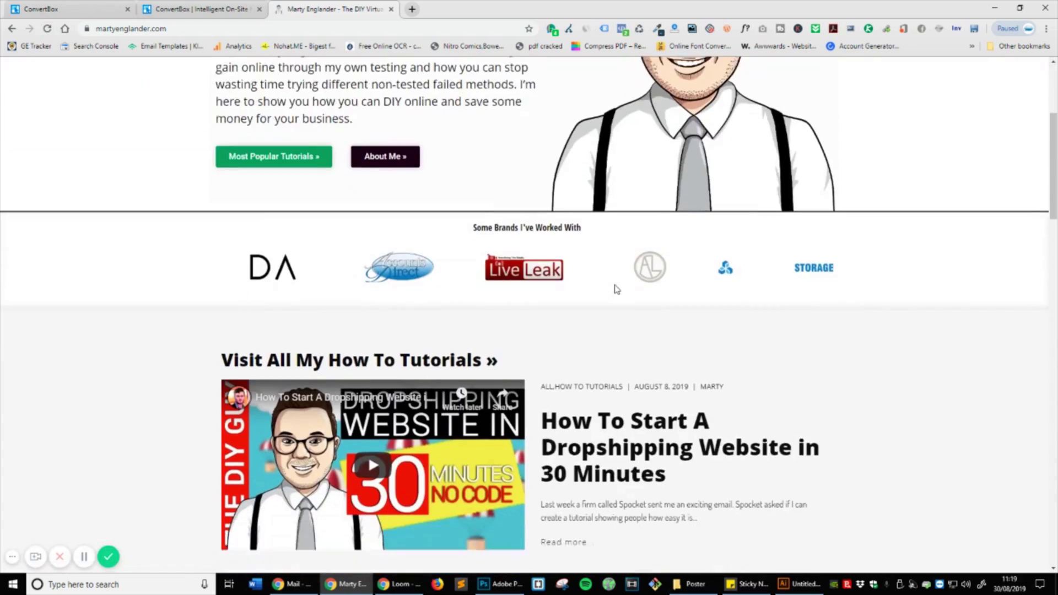
{"action": "scroll", "coordinate": [616, 289], "scroll_direction": "down", "scroll_amount": 2}
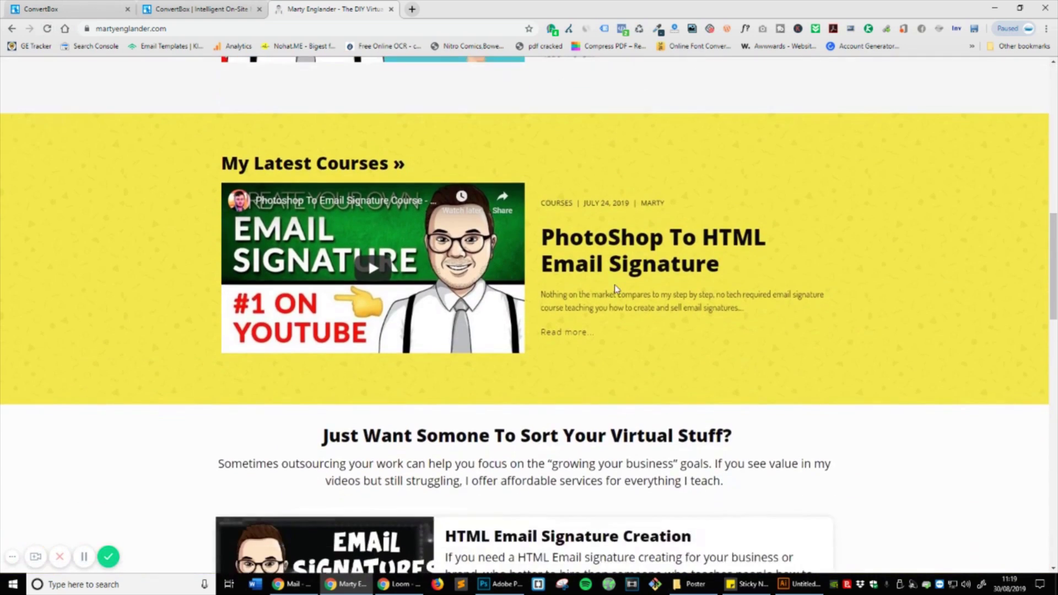
{"action": "scroll", "coordinate": [616, 288], "scroll_direction": "down", "scroll_amount": 3}
{"action": "scroll", "coordinate": [615, 288], "scroll_direction": "down", "scroll_amount": 8}
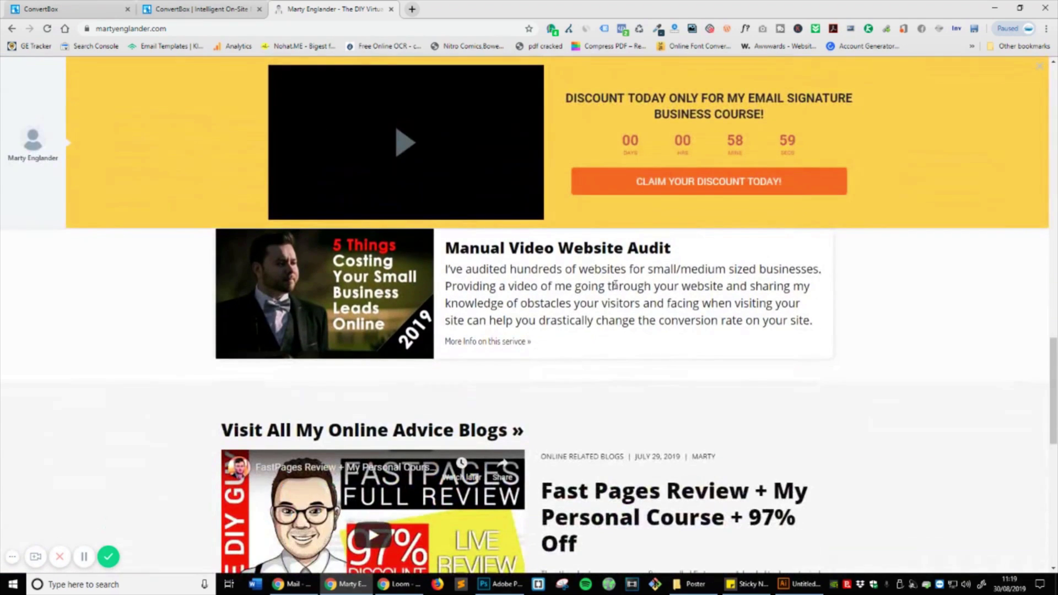
{"action": "scroll", "coordinate": [610, 231], "scroll_direction": "down", "scroll_amount": 4}
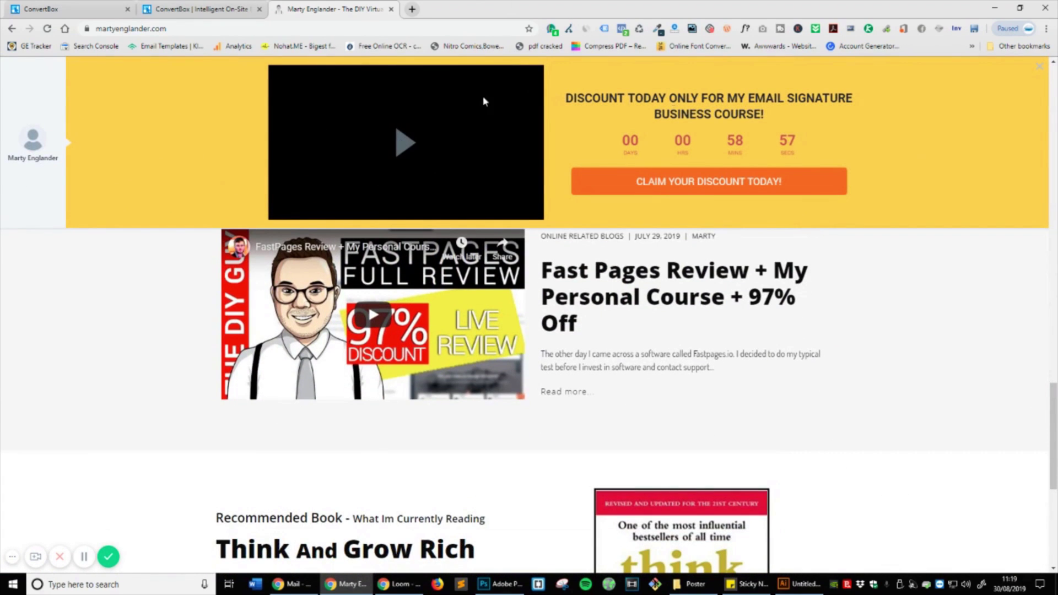
{"action": "left_click", "coordinate": [730, 175]}
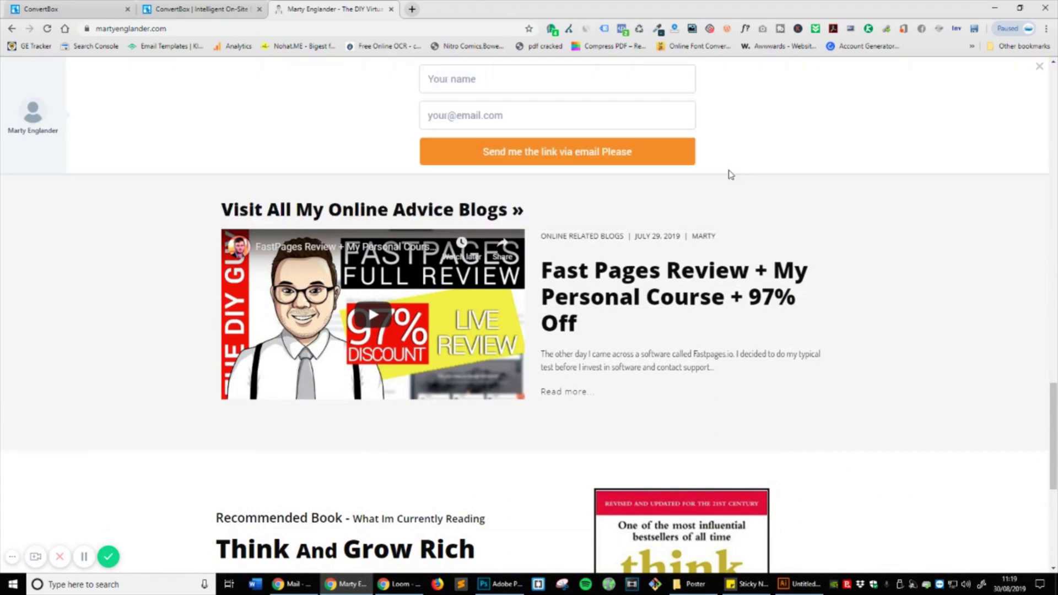
Step: Enter a test e-mail address into the sticky bar sign-up form
{"action": "scroll", "coordinate": [395, 214], "scroll_direction": "up", "scroll_amount": 7}
{"action": "scroll", "coordinate": [682, 168], "scroll_direction": "up", "scroll_amount": 3}
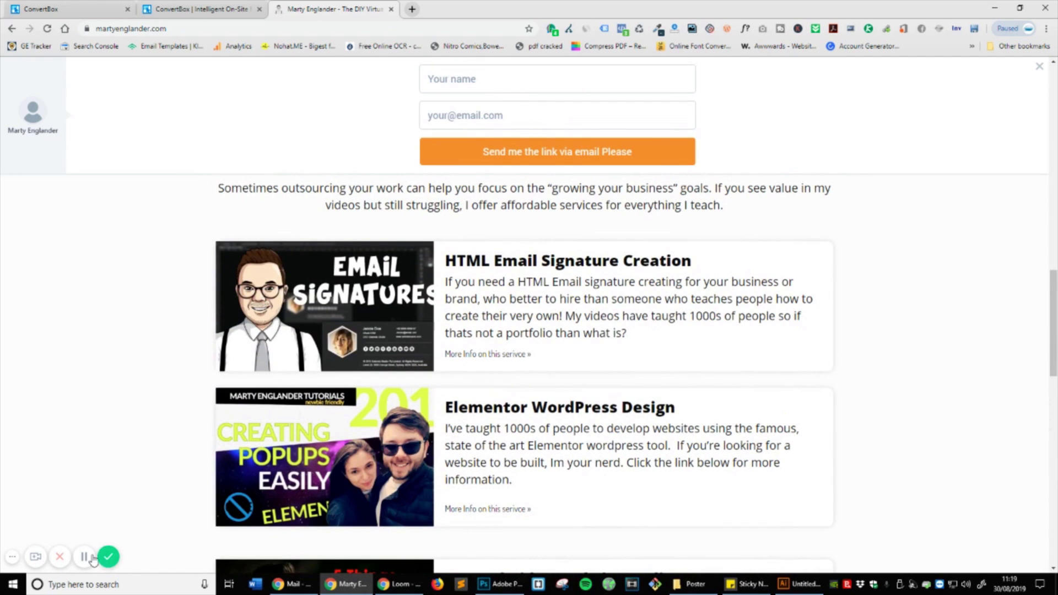
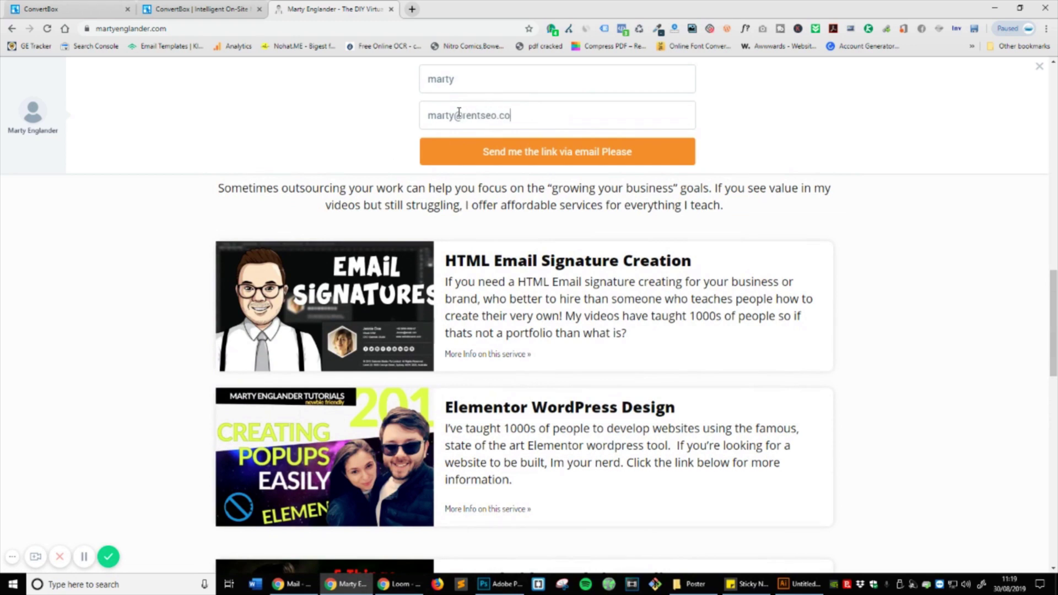
Step: Submit the test sign-up, then go from the missing upsell page back to the homepage
{"action": "left_click", "coordinate": [479, 155]}
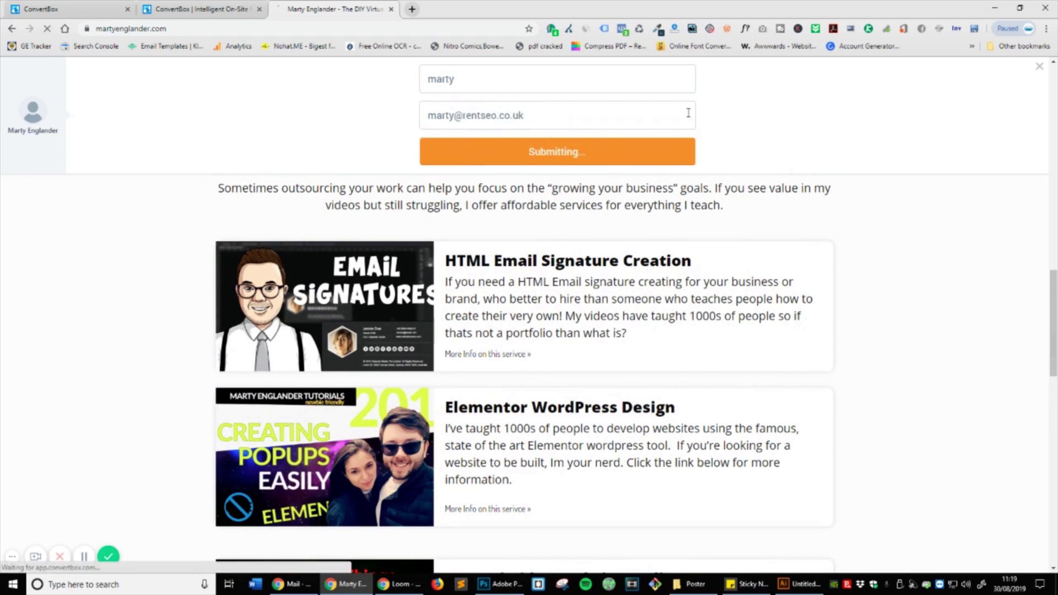
{"action": "scroll", "coordinate": [514, 266], "scroll_direction": "up", "scroll_amount": 4}
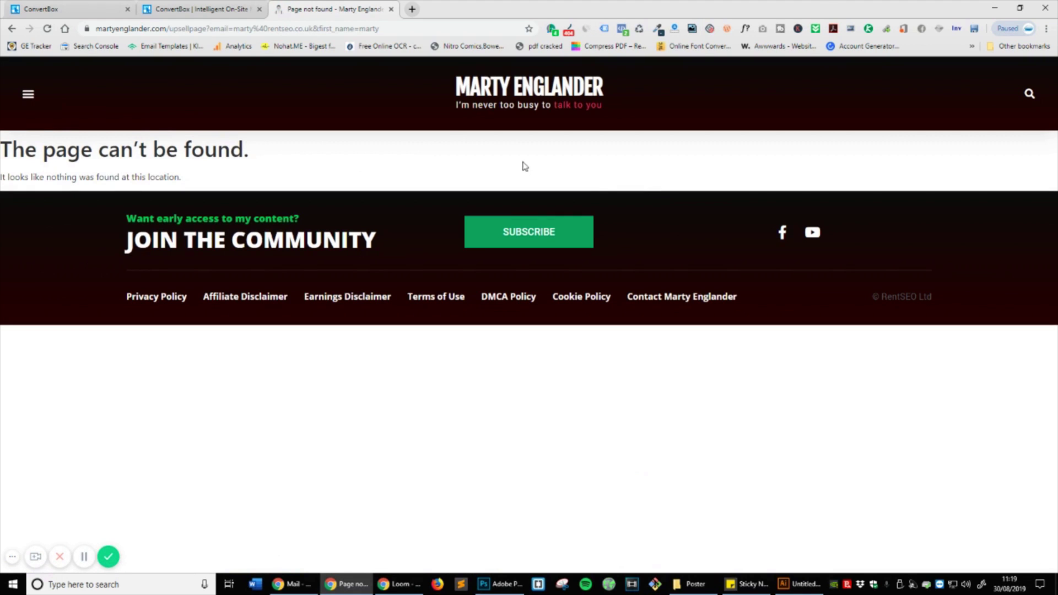
{"action": "left_click", "coordinate": [471, 86]}
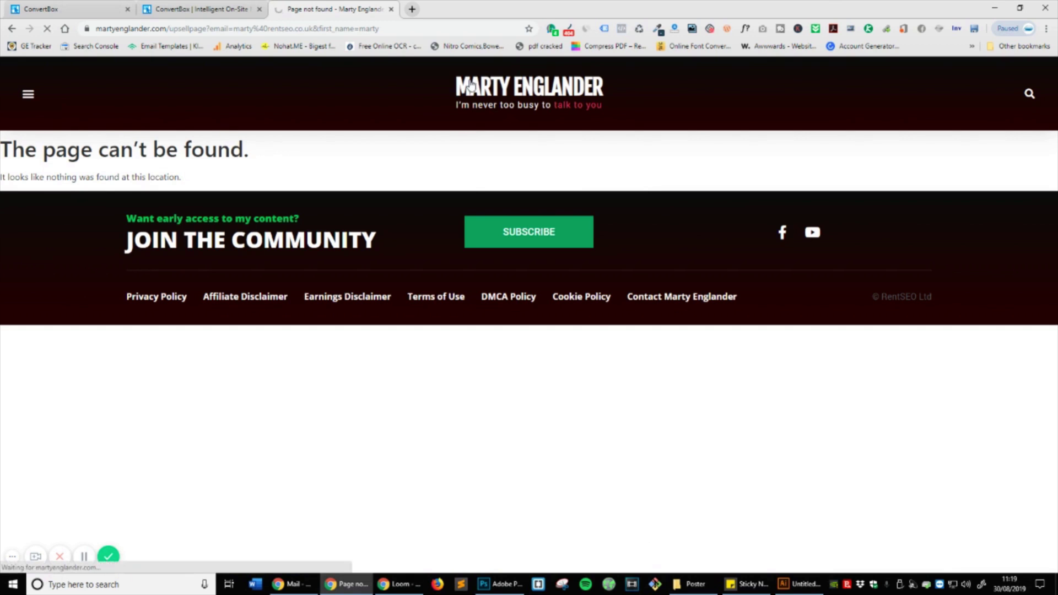
Step: Scroll through the martyenglander.com homepage and back up to the top
{"action": "scroll", "coordinate": [573, 290], "scroll_direction": "down", "scroll_amount": 7}
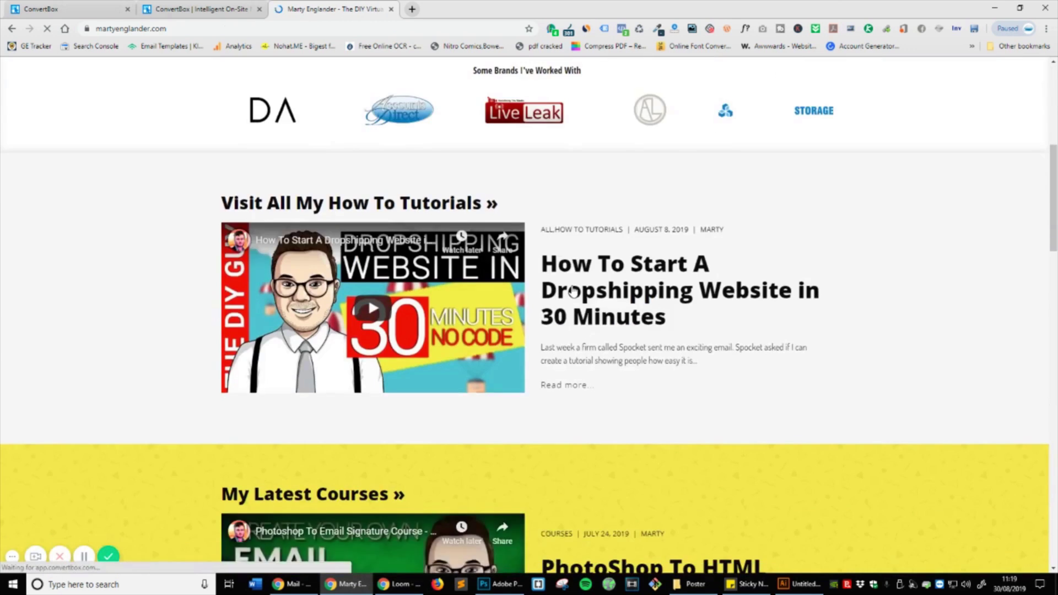
{"action": "scroll", "coordinate": [573, 291], "scroll_direction": "down", "scroll_amount": 15}
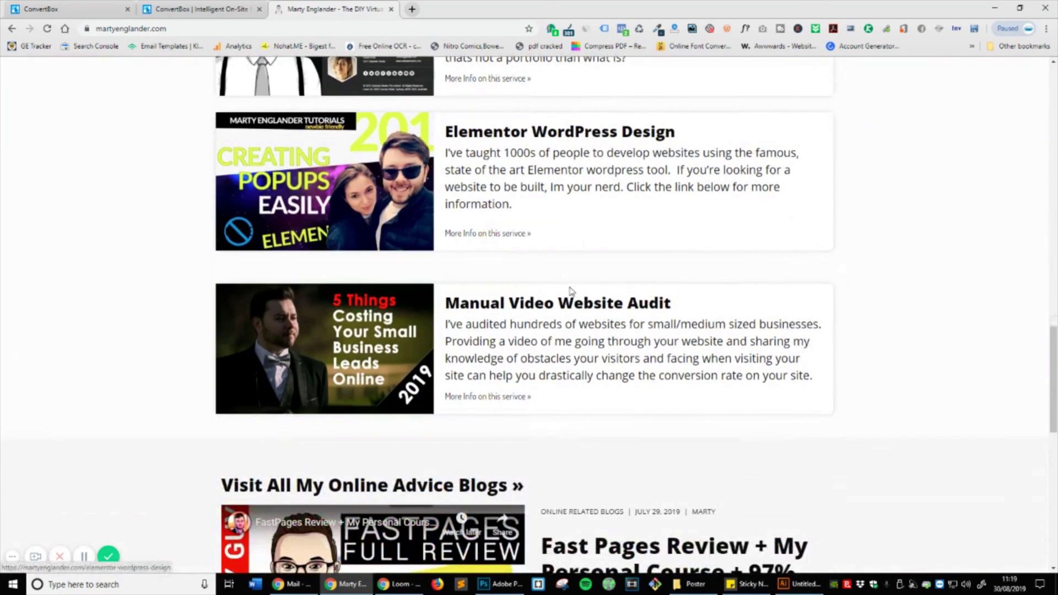
{"action": "scroll", "coordinate": [570, 290], "scroll_direction": "up", "scroll_amount": 13}
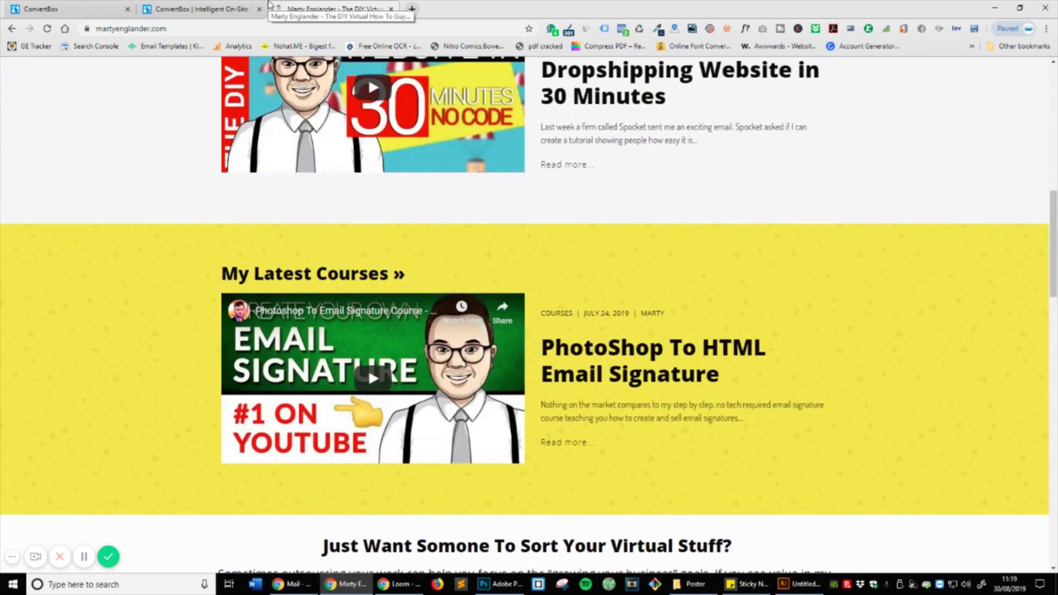
{"action": "scroll", "coordinate": [591, 355], "scroll_direction": "up", "scroll_amount": 5}
{"action": "scroll", "coordinate": [591, 355], "scroll_direction": "up", "scroll_amount": 4}
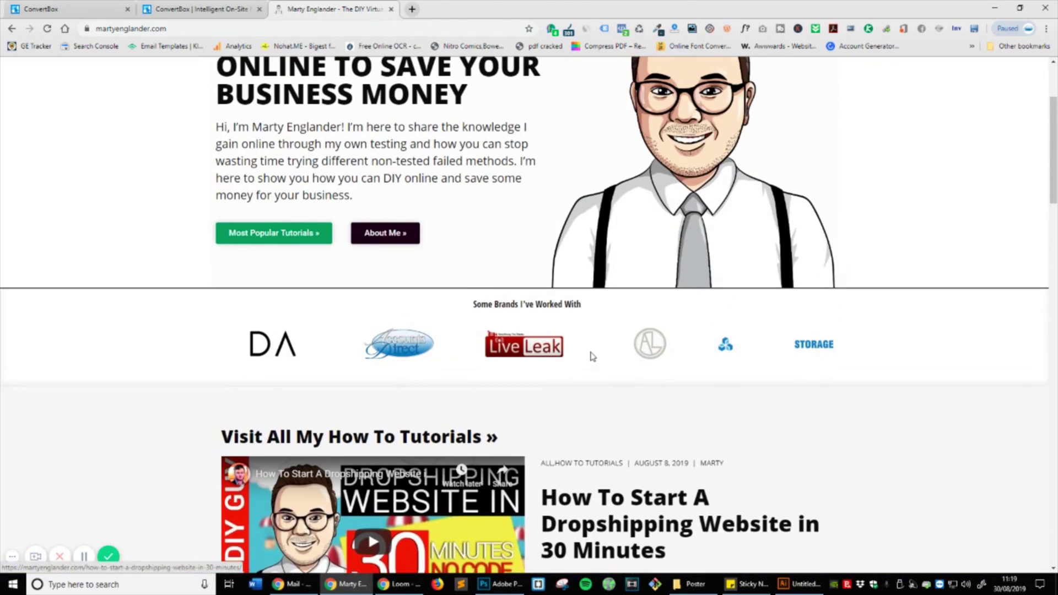
{"action": "scroll", "coordinate": [592, 357], "scroll_direction": "up", "scroll_amount": 2}
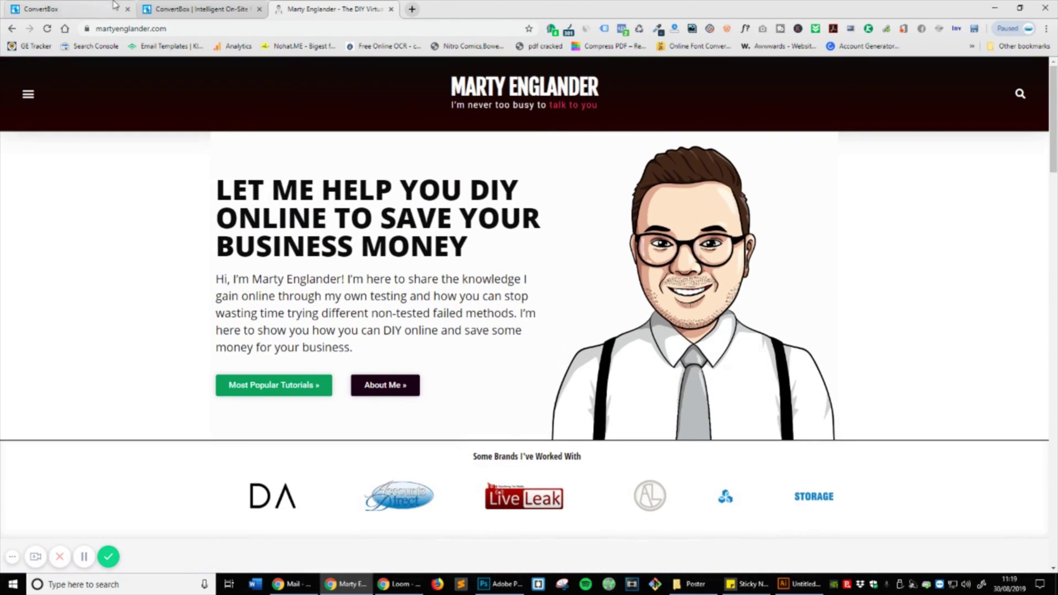
Step: Reload the ConvertBox dashboard and expand FB Homepage Vistors to see 2 views, 1 interaction, 1 lead
{"action": "left_click", "coordinate": [184, 7]}
{"action": "left_click", "coordinate": [88, 6]}
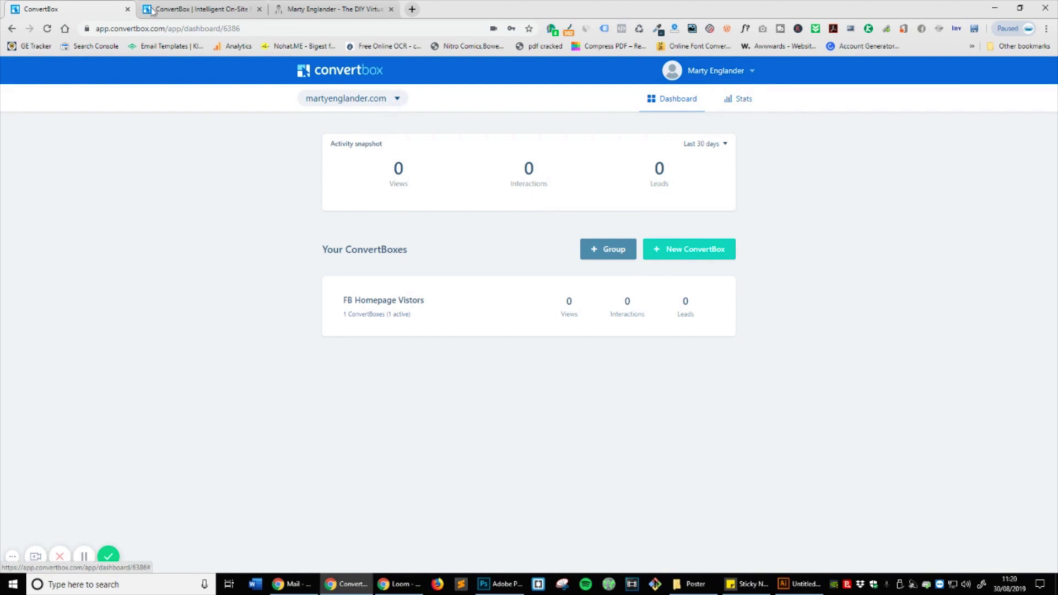
{"action": "left_click", "coordinate": [53, 31]}
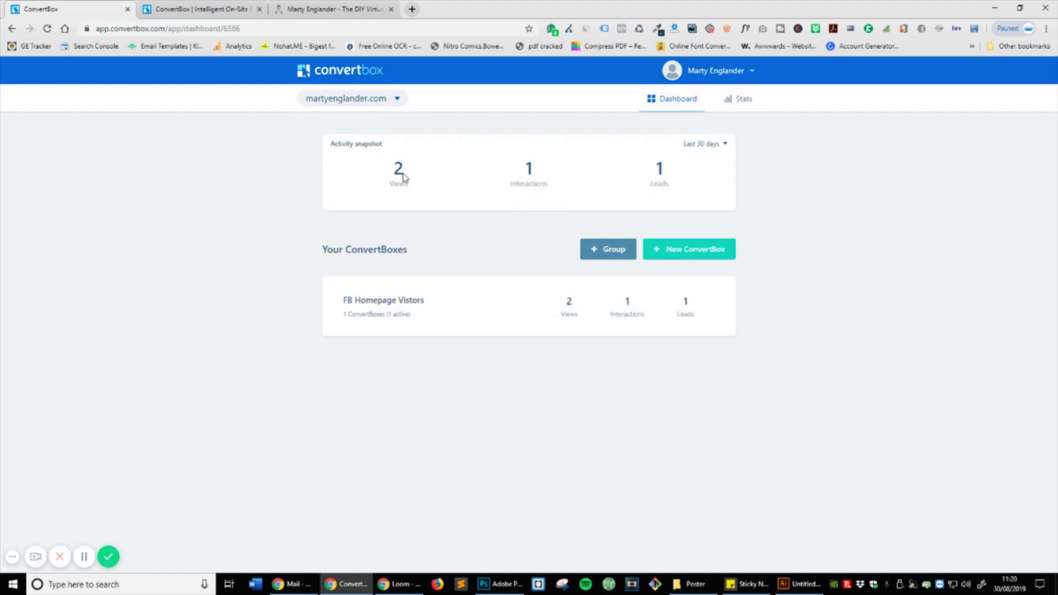
{"action": "left_click", "coordinate": [543, 317]}
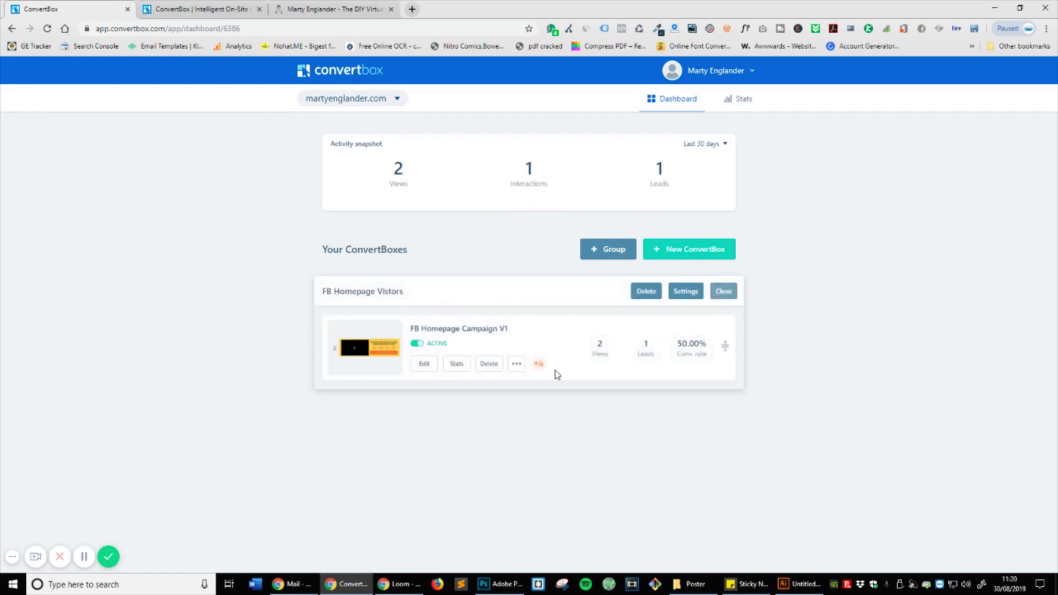
Step: Open FB Homepage Campaign V1 statistics, showing the discount button at 1 click and 50.00% CTR
{"action": "left_click", "coordinate": [457, 364]}
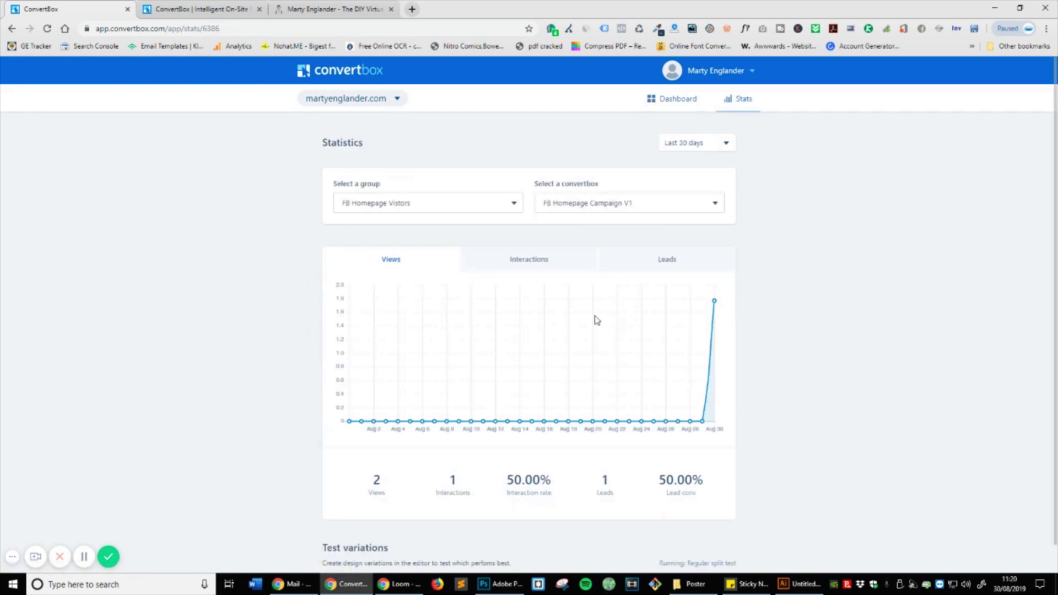
{"action": "mouse_move", "coordinate": [715, 288]}
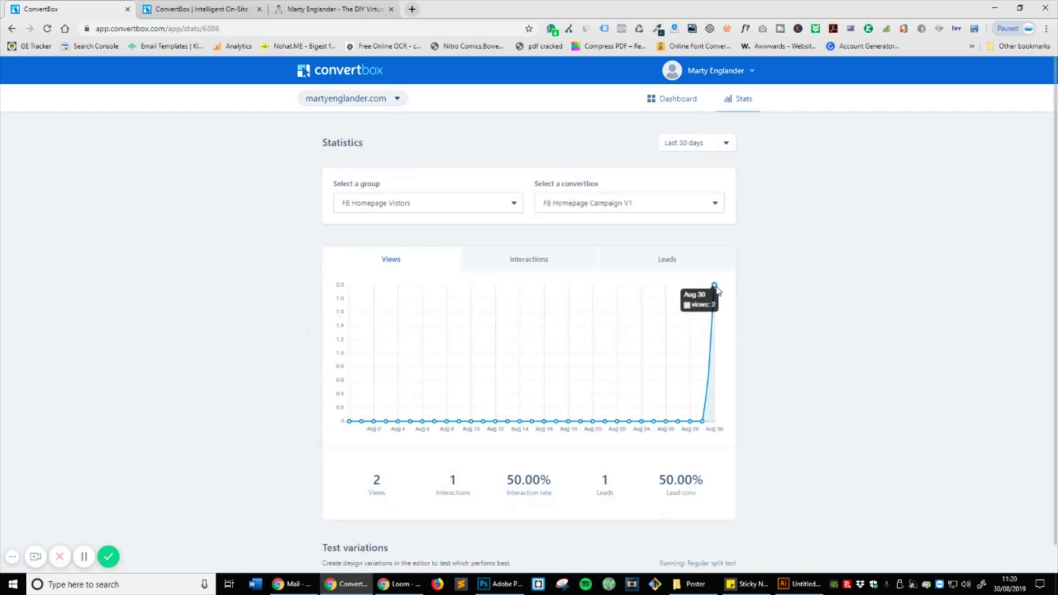
{"action": "scroll", "coordinate": [829, 382], "scroll_direction": "down", "scroll_amount": 5}
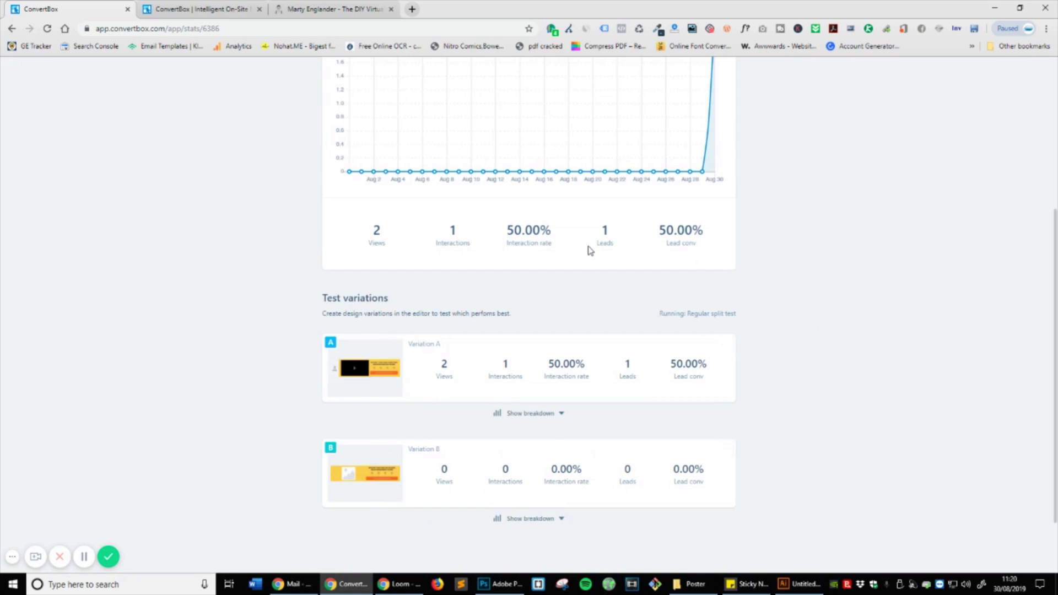
{"action": "scroll", "coordinate": [784, 283], "scroll_direction": "up", "scroll_amount": 3}
{"action": "scroll", "coordinate": [668, 362], "scroll_direction": "down", "scroll_amount": 4}
{"action": "scroll", "coordinate": [692, 468], "scroll_direction": "up", "scroll_amount": 5}
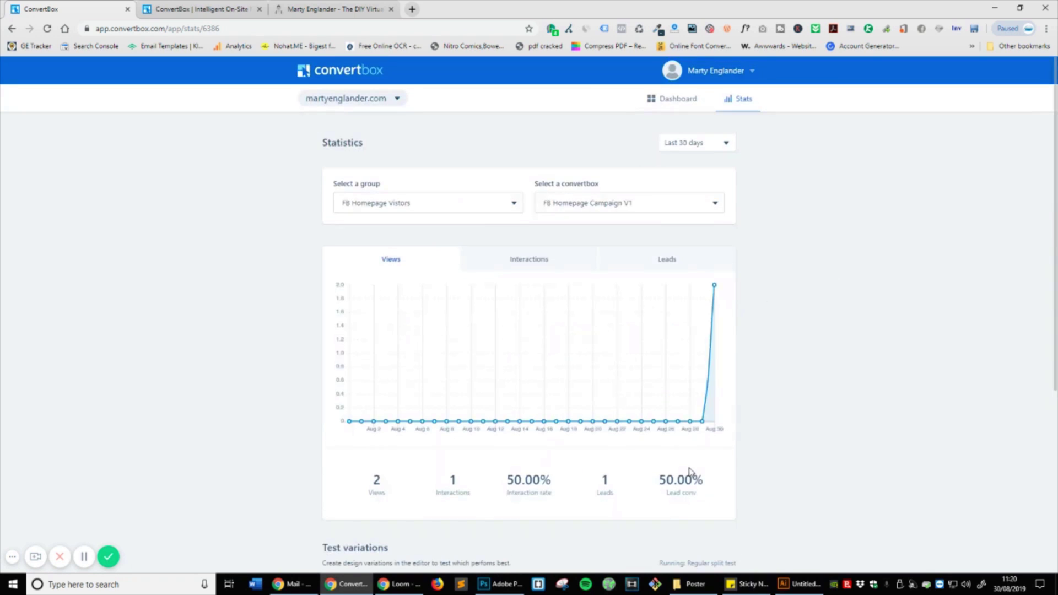
Step: Return to the dashboard, check the campaign's extra options, and reopen its statistics page
{"action": "left_click", "coordinate": [680, 106]}
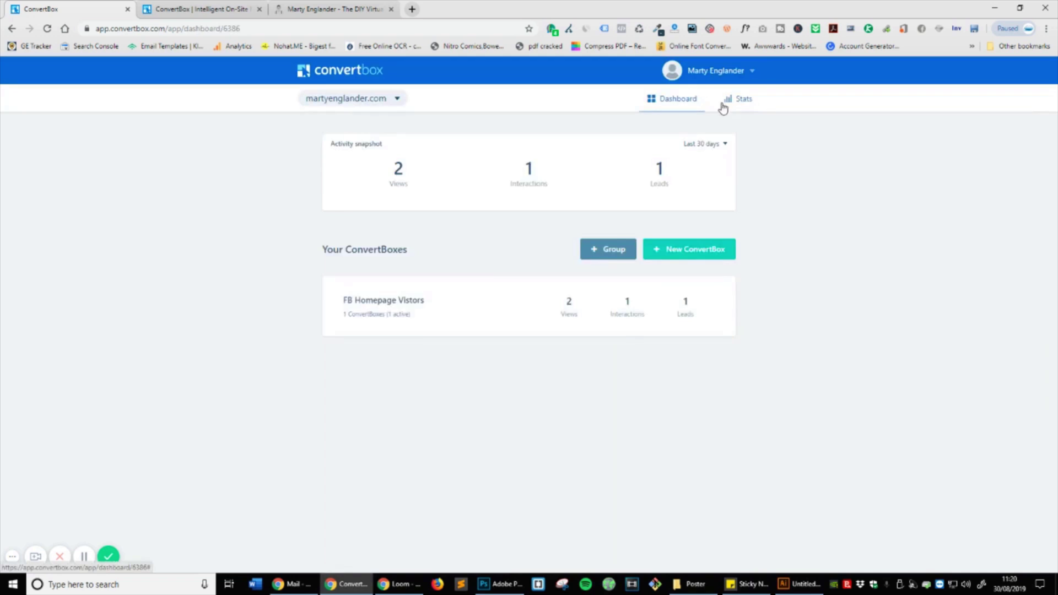
{"action": "left_click", "coordinate": [628, 319]}
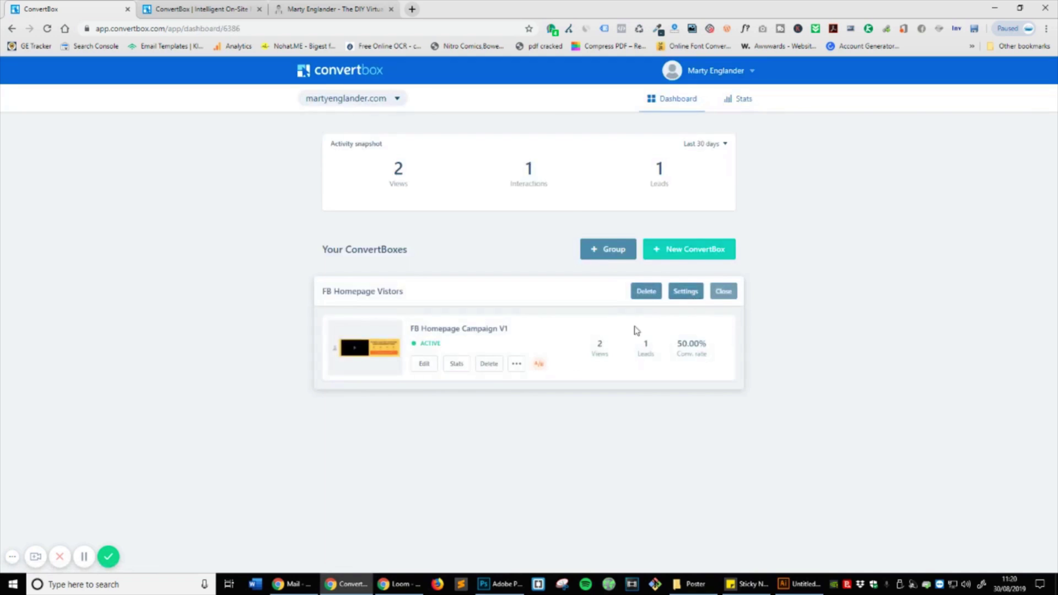
{"action": "left_click", "coordinate": [513, 364]}
{"action": "left_click", "coordinate": [576, 415]}
{"action": "left_click", "coordinate": [458, 364]}
{"action": "scroll", "coordinate": [771, 385], "scroll_direction": "down", "scroll_amount": 3}
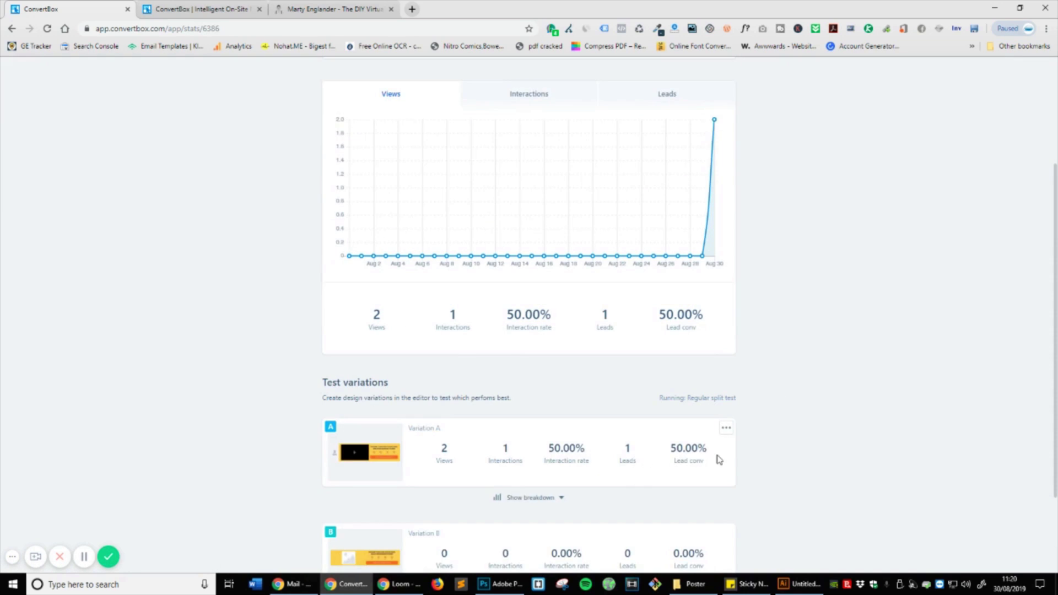
{"action": "scroll", "coordinate": [707, 461], "scroll_direction": "down", "scroll_amount": 2}
Step: Expand Variation A's steps breakdown: First Step, Form and Thank You details
{"action": "left_click", "coordinate": [726, 319]}
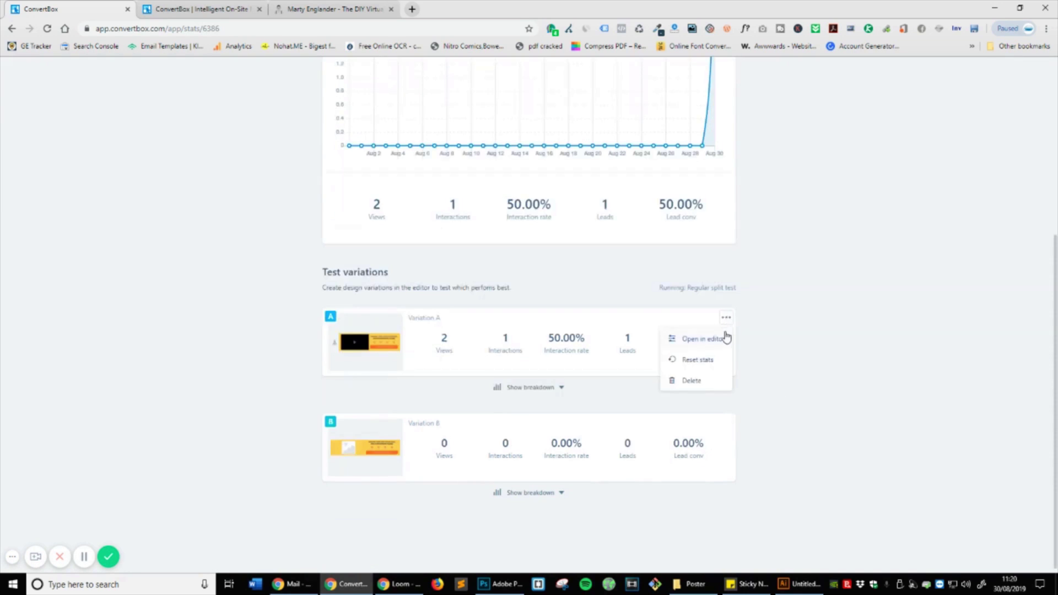
{"action": "left_click", "coordinate": [511, 342]}
{"action": "left_click", "coordinate": [548, 388]}
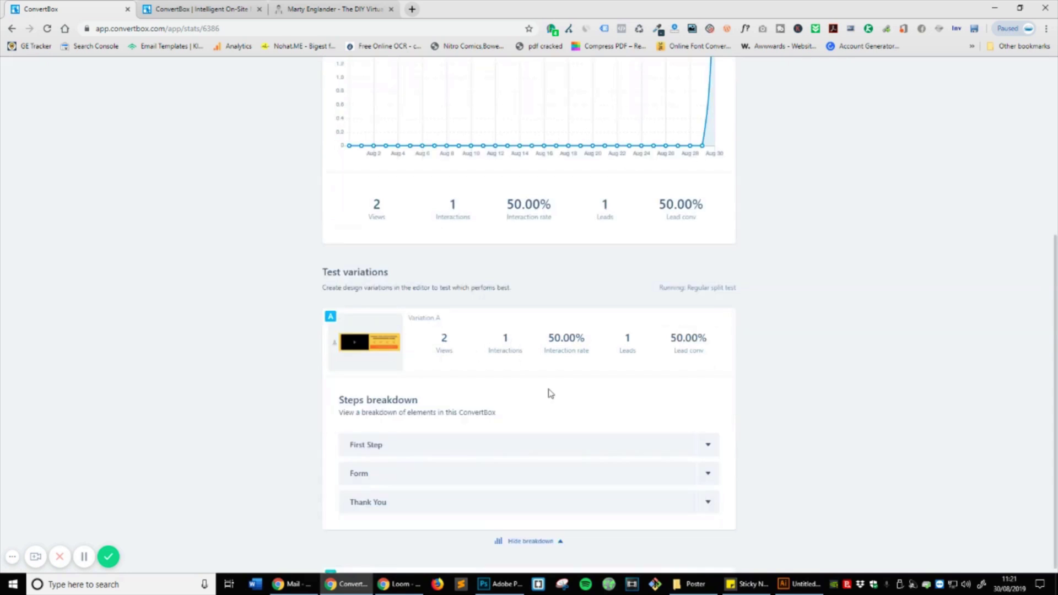
{"action": "scroll", "coordinate": [522, 364], "scroll_direction": "down", "scroll_amount": 2}
{"action": "left_click", "coordinate": [500, 328]}
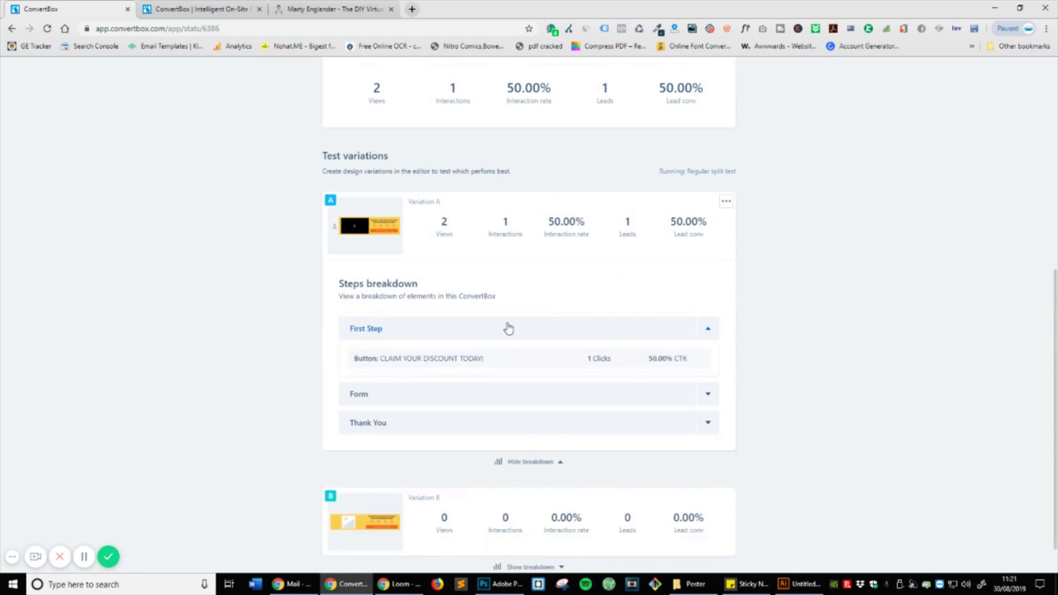
{"action": "scroll", "coordinate": [485, 325], "scroll_direction": "down", "scroll_amount": 2}
{"action": "left_click", "coordinate": [504, 316]}
{"action": "scroll", "coordinate": [573, 340], "scroll_direction": "down", "scroll_amount": 1}
{"action": "left_click", "coordinate": [557, 339]}
{"action": "scroll", "coordinate": [554, 270], "scroll_direction": "down", "scroll_amount": 2}
{"action": "scroll", "coordinate": [606, 370], "scroll_direction": "up", "scroll_amount": 4}
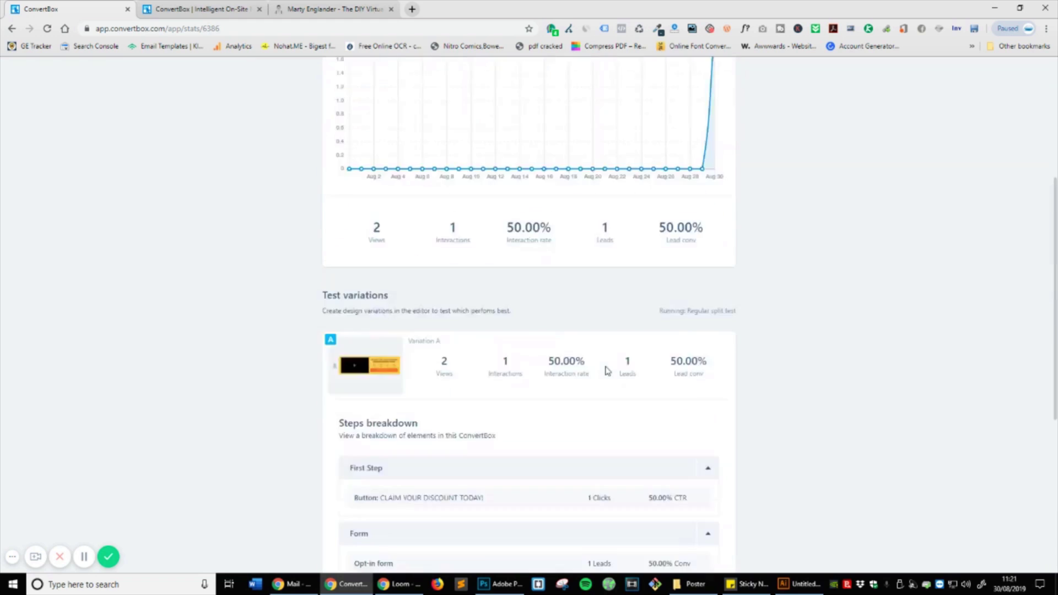
{"action": "scroll", "coordinate": [606, 371], "scroll_direction": "up", "scroll_amount": 7}
Step: Review the date range, convertbox and group filters, and the leads, interactions and views charts
{"action": "left_click", "coordinate": [696, 114]}
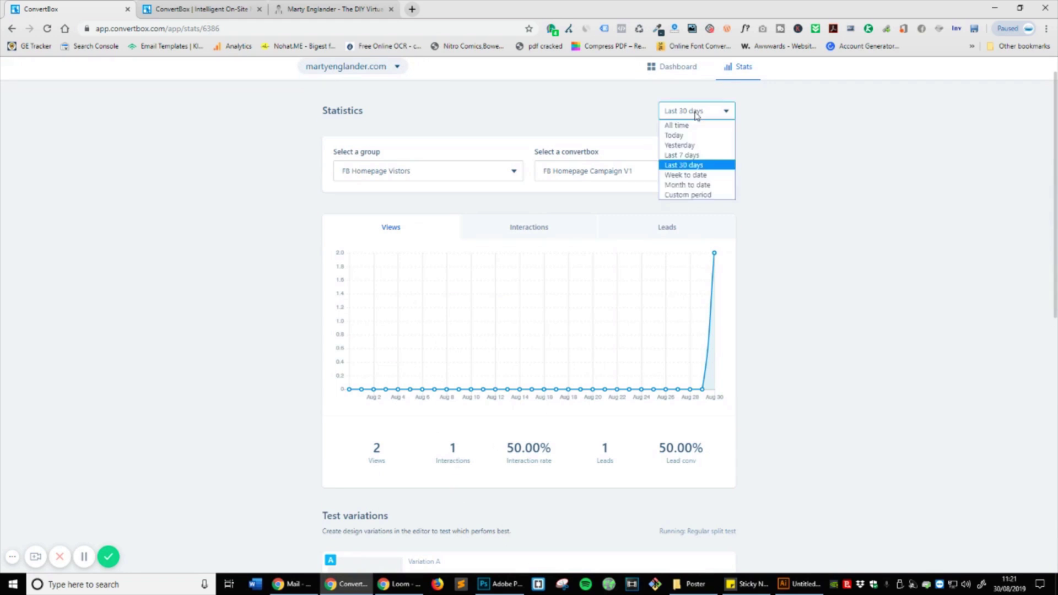
{"action": "scroll", "coordinate": [320, 71], "scroll_direction": "up", "scroll_amount": 1}
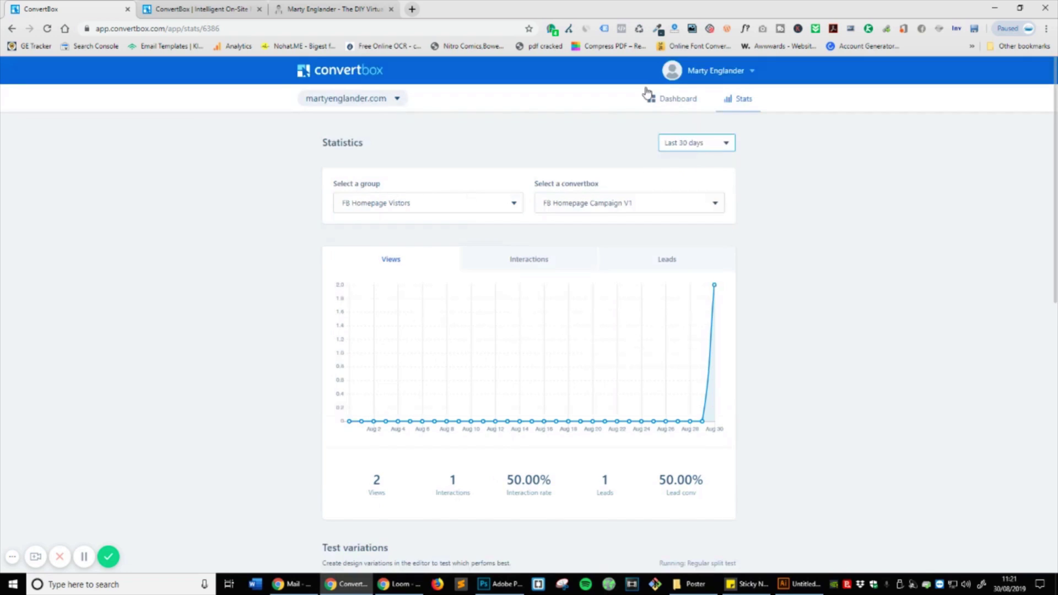
{"action": "left_click", "coordinate": [582, 211]}
{"action": "left_click", "coordinate": [457, 212]}
{"action": "left_click", "coordinate": [655, 264]}
{"action": "left_click", "coordinate": [583, 256]}
{"action": "left_click", "coordinate": [397, 261]}
{"action": "left_click", "coordinate": [413, 204]}
Step: Scroll the stats page and return to the dashboard overview
{"action": "scroll", "coordinate": [414, 205], "scroll_direction": "down", "scroll_amount": 2}
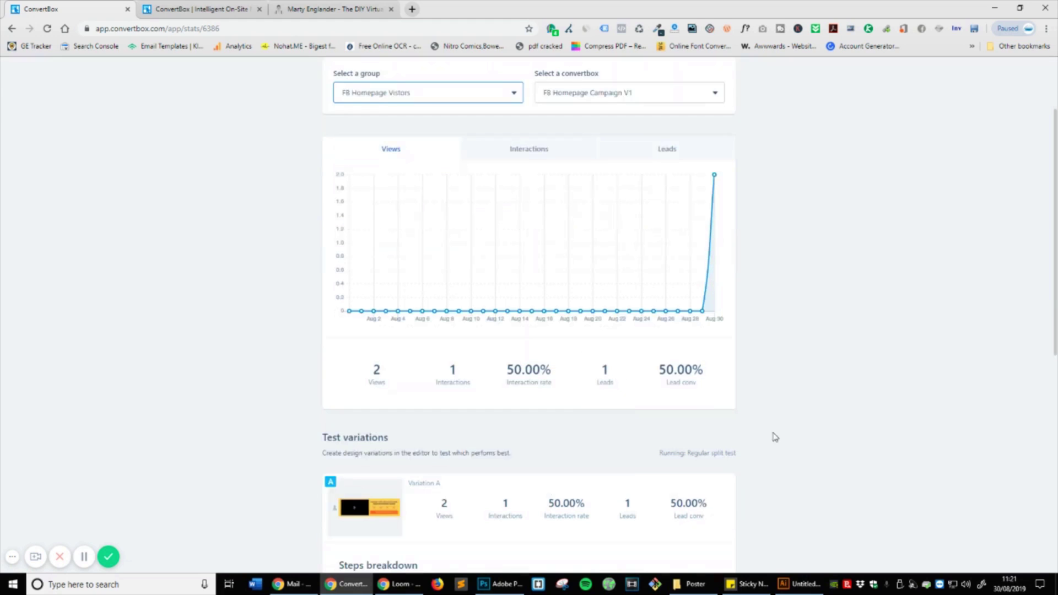
{"action": "scroll", "coordinate": [788, 426], "scroll_direction": "down", "scroll_amount": 10}
{"action": "scroll", "coordinate": [788, 425], "scroll_direction": "up", "scroll_amount": 12}
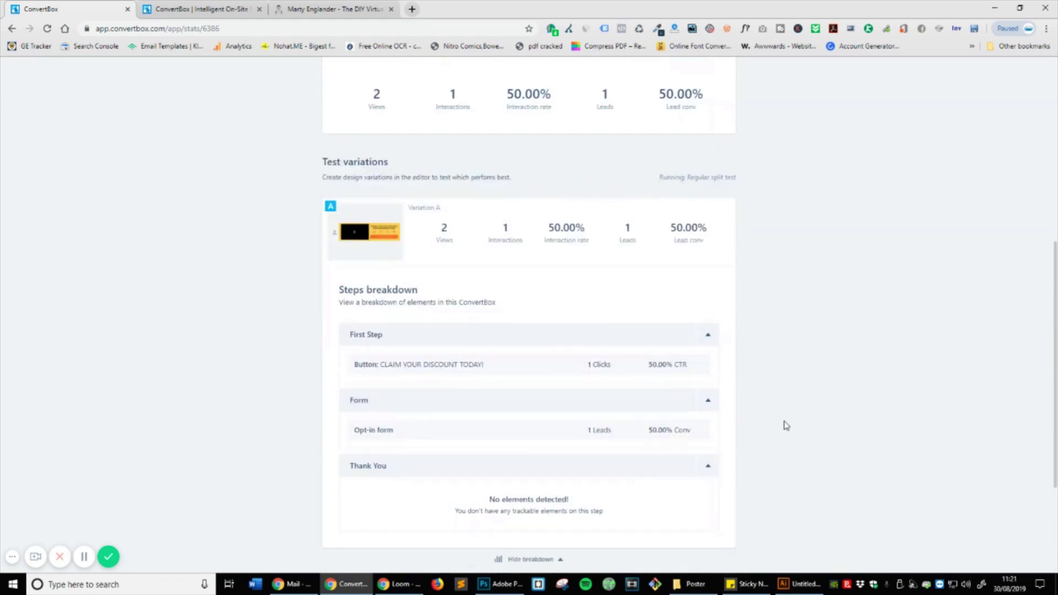
{"action": "left_click", "coordinate": [664, 96]}
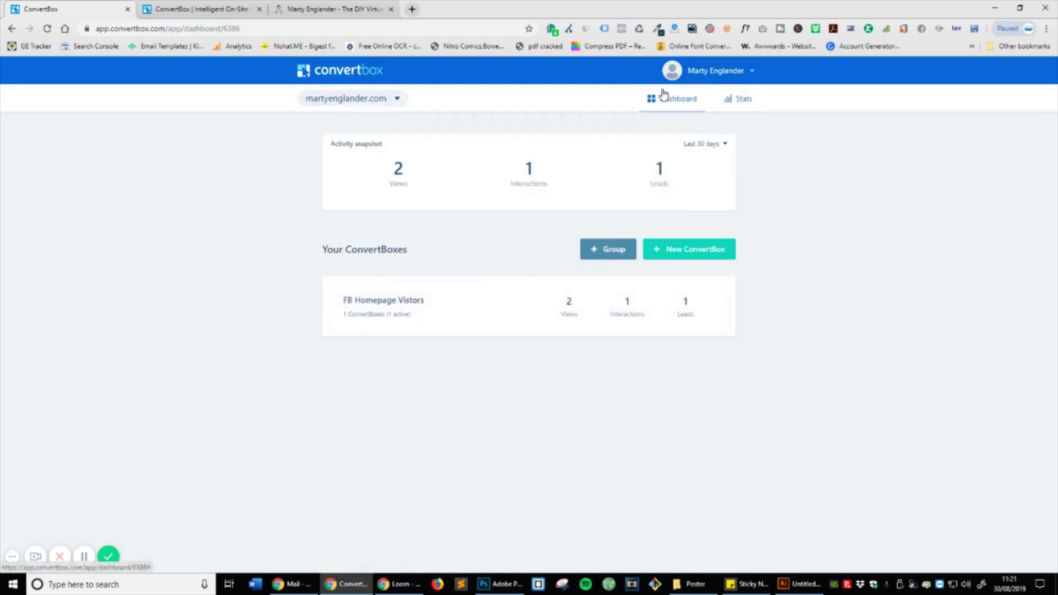
{"action": "left_click", "coordinate": [385, 299]}
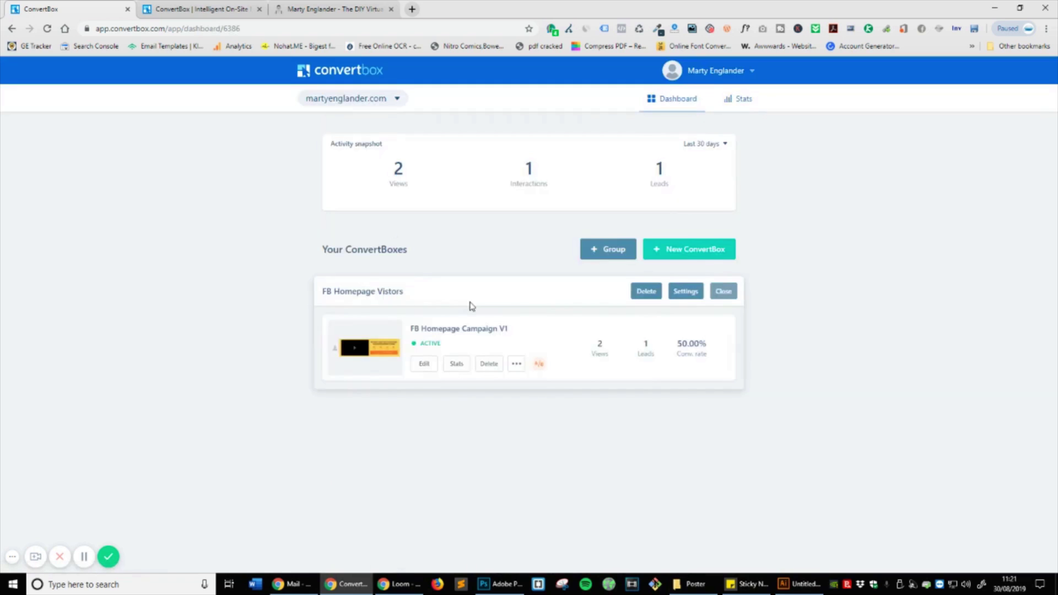
{"action": "left_click", "coordinate": [444, 366]}
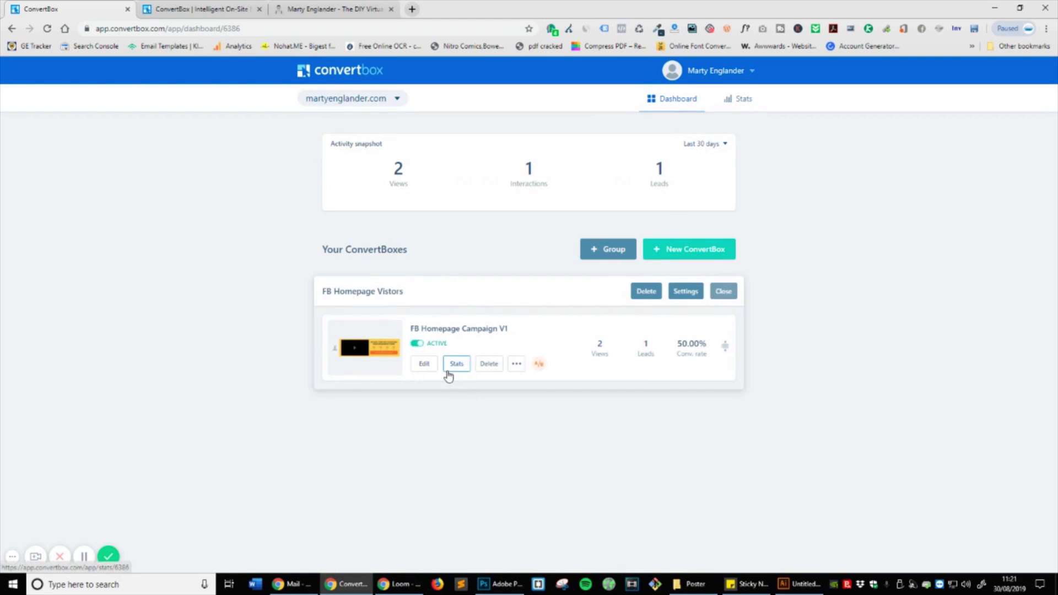
{"action": "key", "text": "alt+Left"}
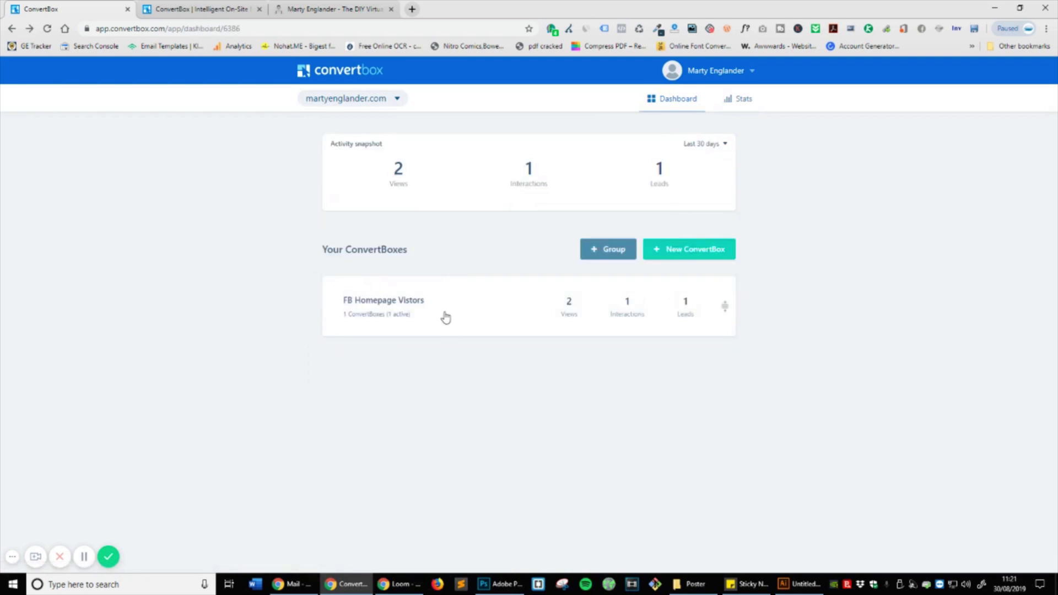
{"action": "left_click", "coordinate": [444, 313]}
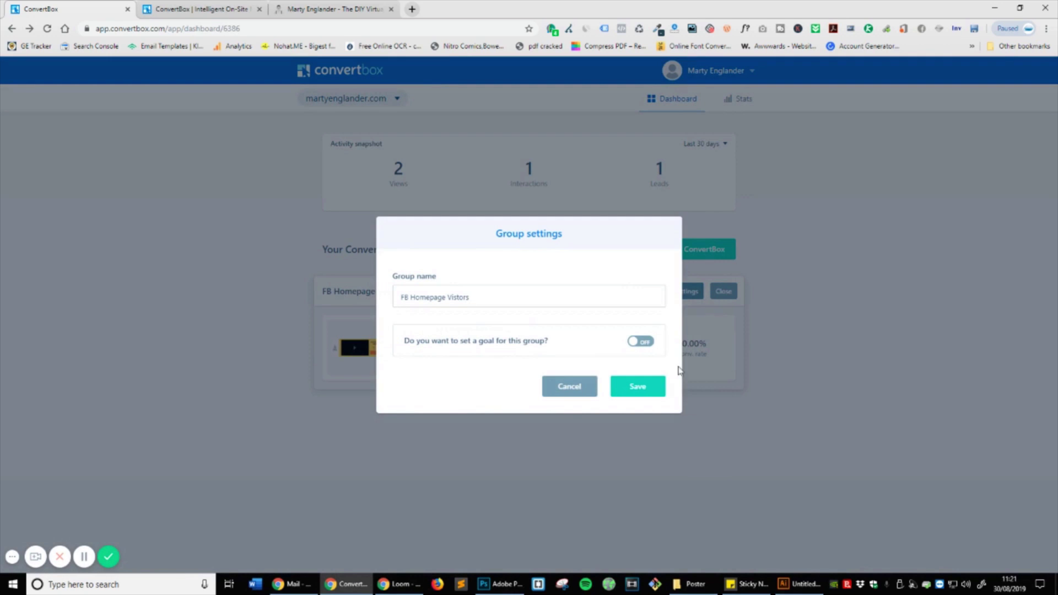
{"action": "left_click", "coordinate": [573, 389]}
{"action": "left_click", "coordinate": [419, 364]}
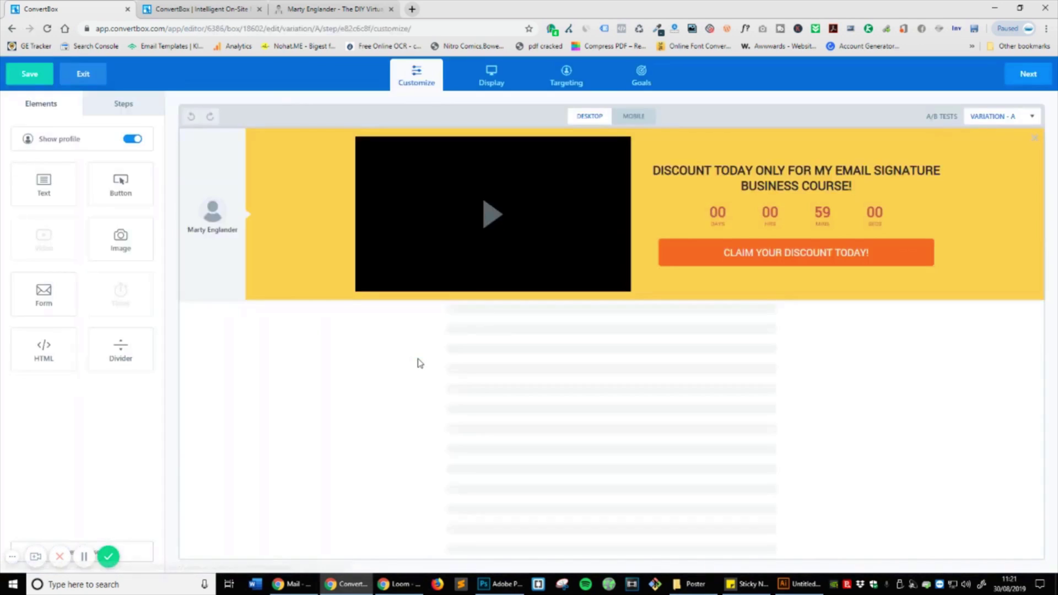
{"action": "left_click", "coordinate": [656, 83]}
{"action": "left_click", "coordinate": [980, 76]}
{"action": "left_click", "coordinate": [1022, 78]}
{"action": "left_click", "coordinate": [84, 74]}
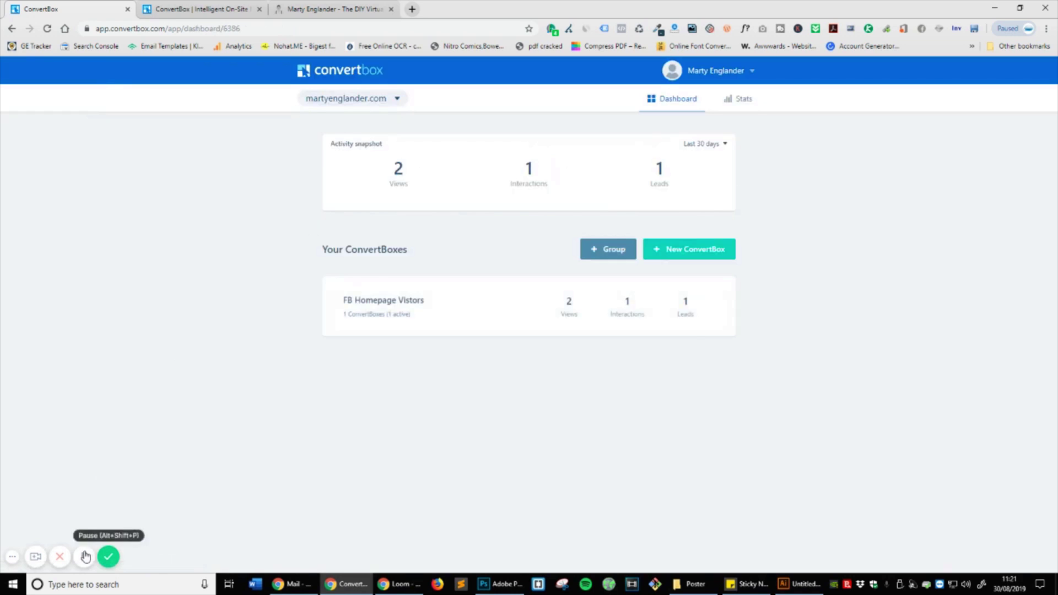
{"action": "left_click", "coordinate": [83, 555]}
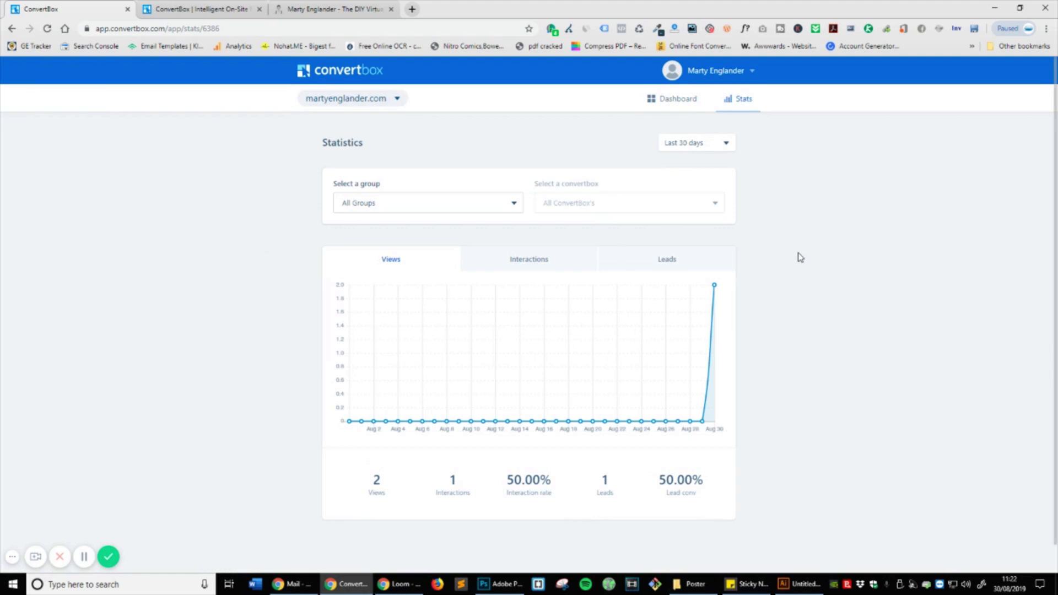
Step: Check the leads chart on Stats, then return to the dashboard overview
{"action": "scroll", "coordinate": [800, 257], "scroll_direction": "down", "scroll_amount": 1}
{"action": "left_click", "coordinate": [667, 236]}
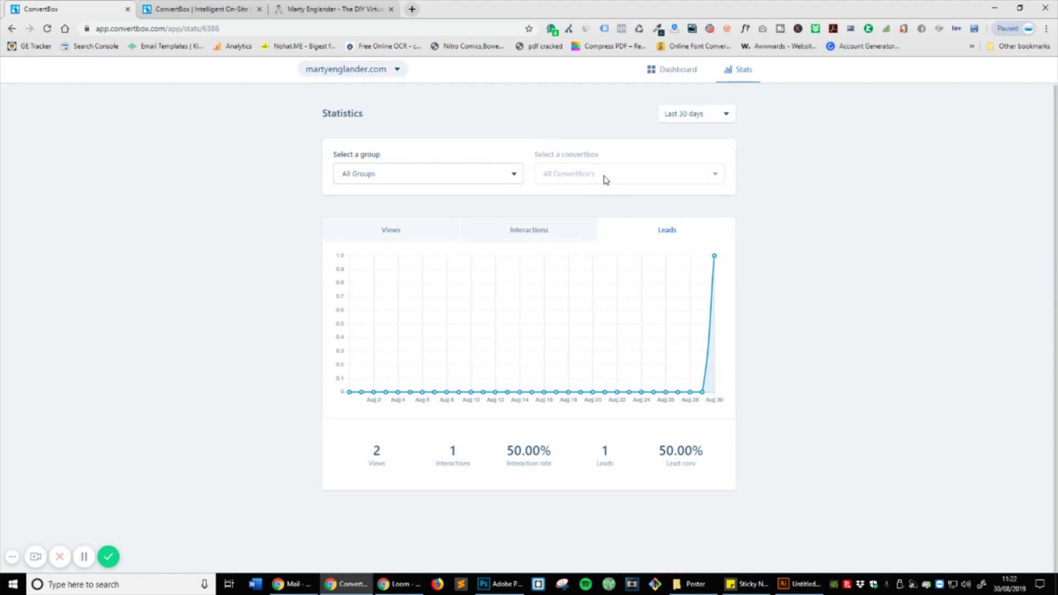
{"action": "scroll", "coordinate": [606, 178], "scroll_direction": "up", "scroll_amount": 1}
{"action": "left_click", "coordinate": [676, 100]}
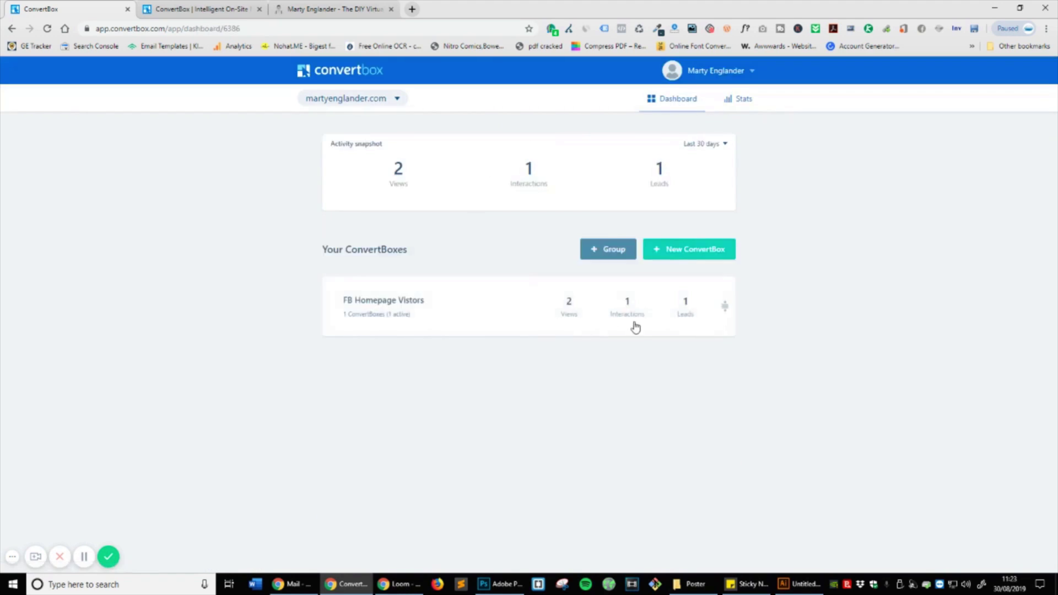
Step: Expand FB Homepage Vistors, glance at group settings and campaign options, then open the account menu
{"action": "left_click", "coordinate": [436, 295]}
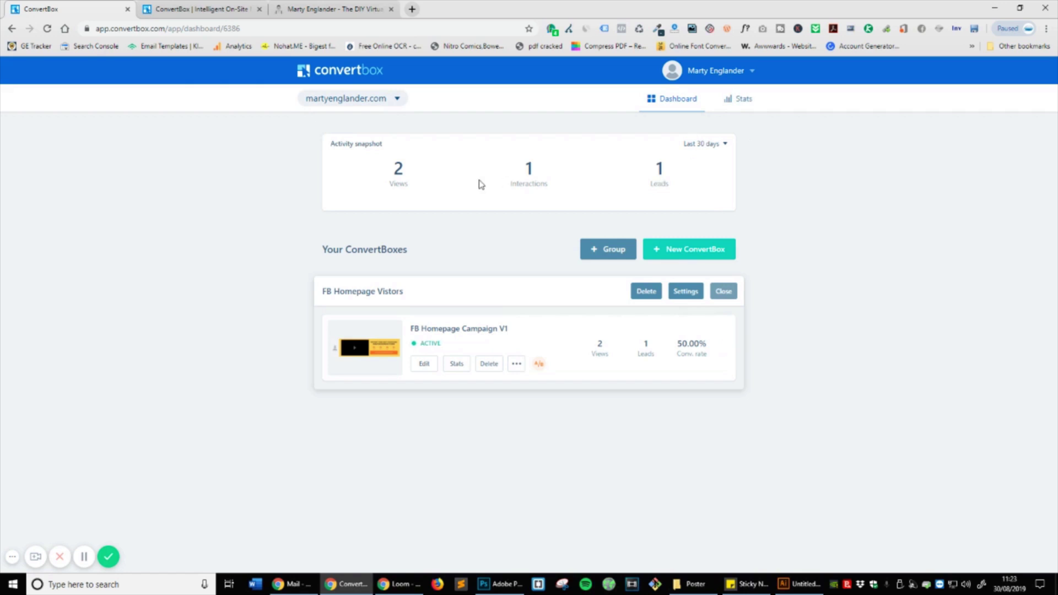
{"action": "left_click", "coordinate": [685, 291]}
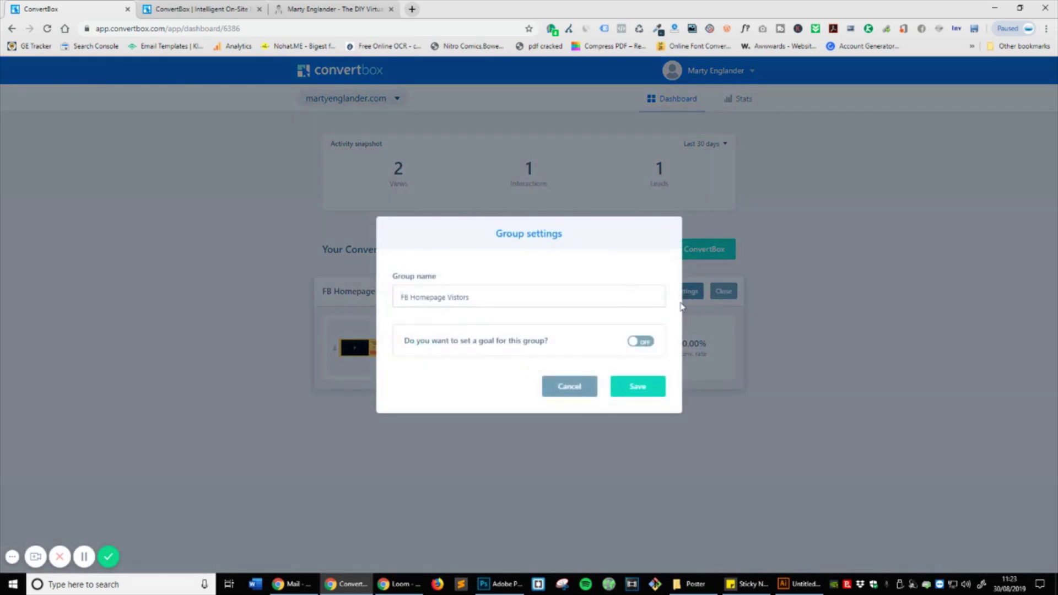
{"action": "left_click", "coordinate": [573, 386]}
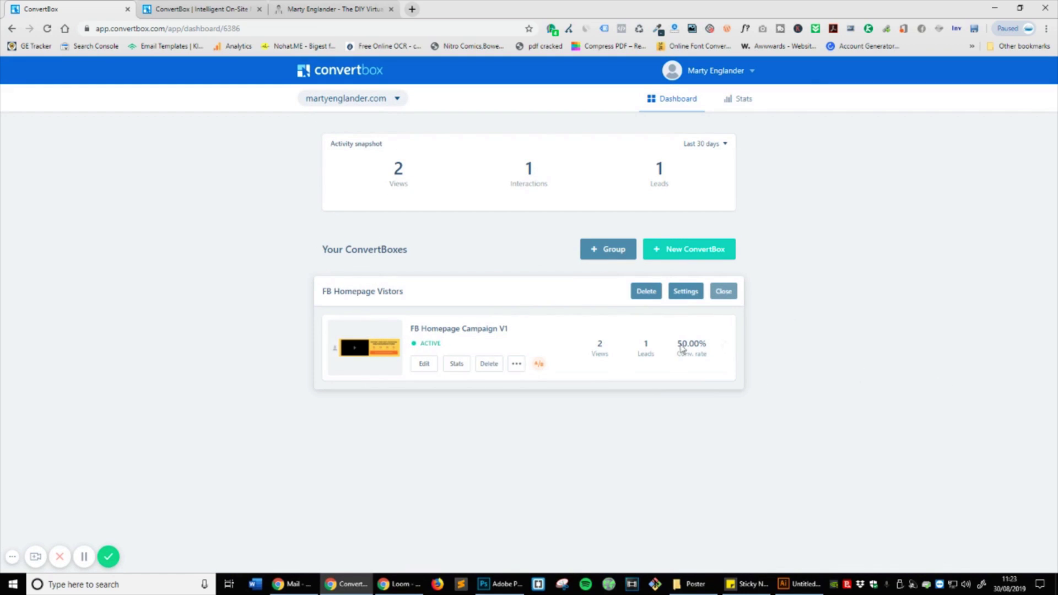
{"action": "left_click", "coordinate": [516, 364]}
{"action": "left_click", "coordinate": [750, 71]}
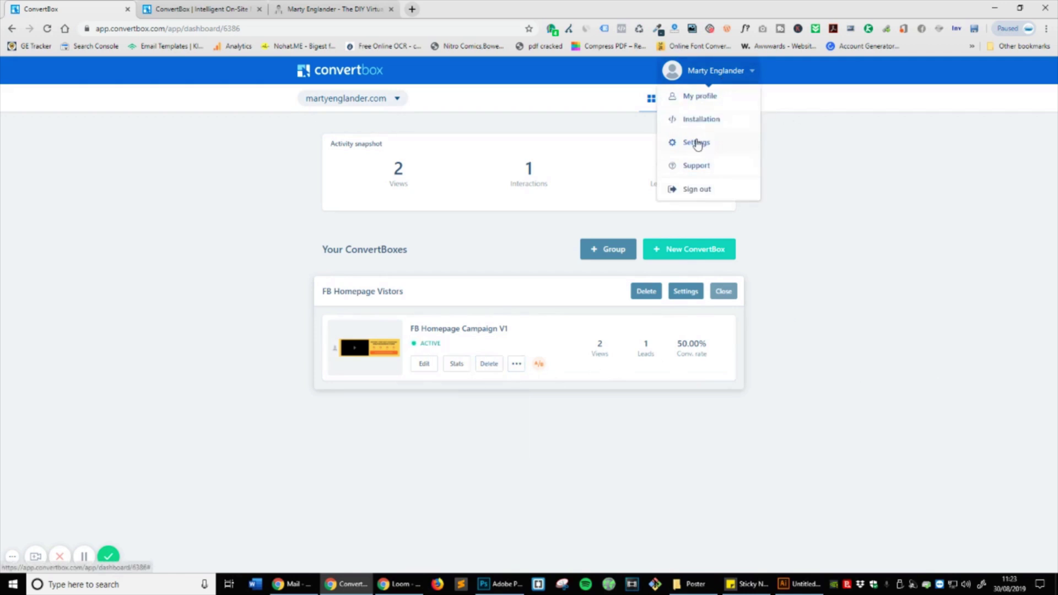
Step: Browse the Integrations cards in account Settings, then go back to the Dashboard
{"action": "left_click", "coordinate": [698, 142]}
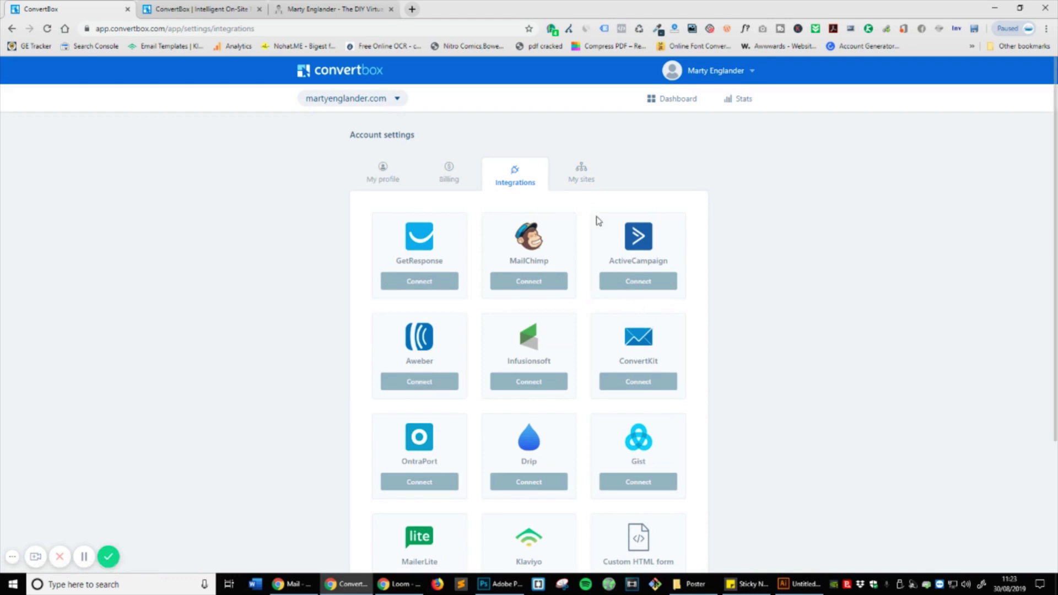
{"action": "scroll", "coordinate": [498, 272], "scroll_direction": "down", "scroll_amount": 3}
{"action": "scroll", "coordinate": [622, 406], "scroll_direction": "up", "scroll_amount": 3}
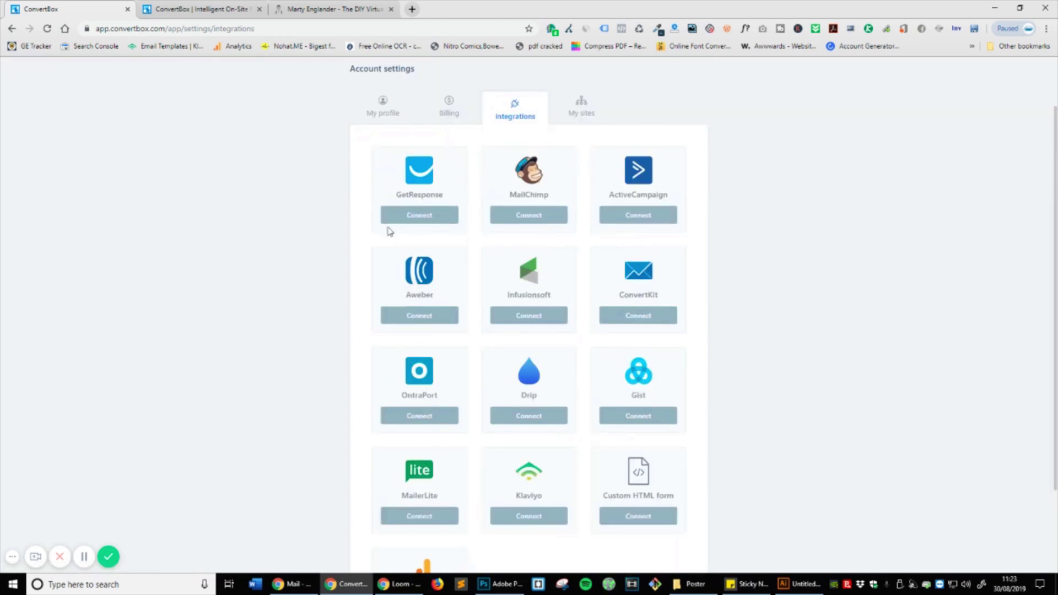
{"action": "scroll", "coordinate": [462, 260], "scroll_direction": "down", "scroll_amount": 2}
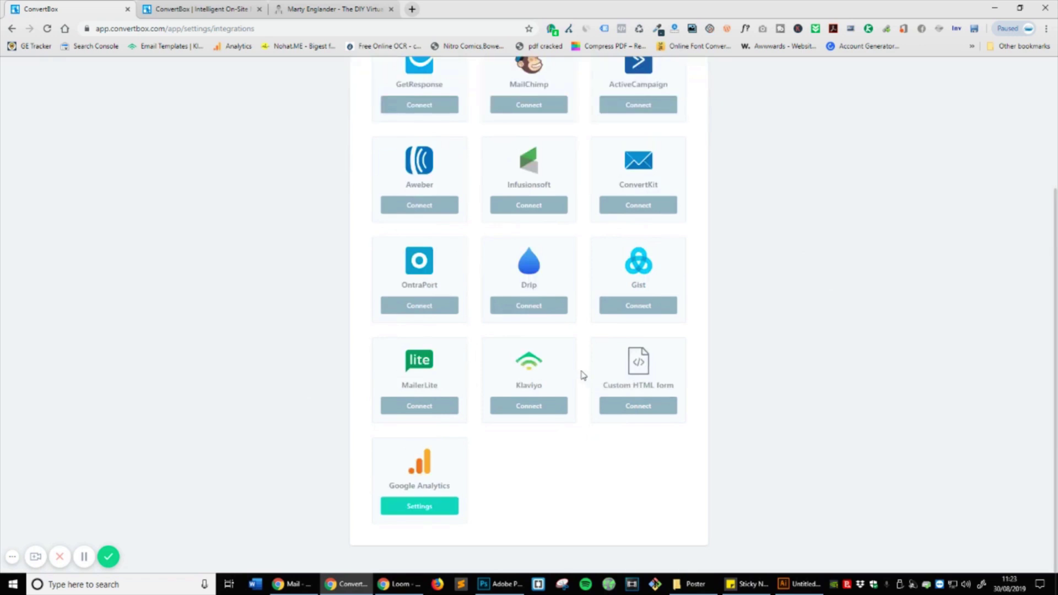
{"action": "scroll", "coordinate": [752, 499], "scroll_direction": "up", "scroll_amount": 3}
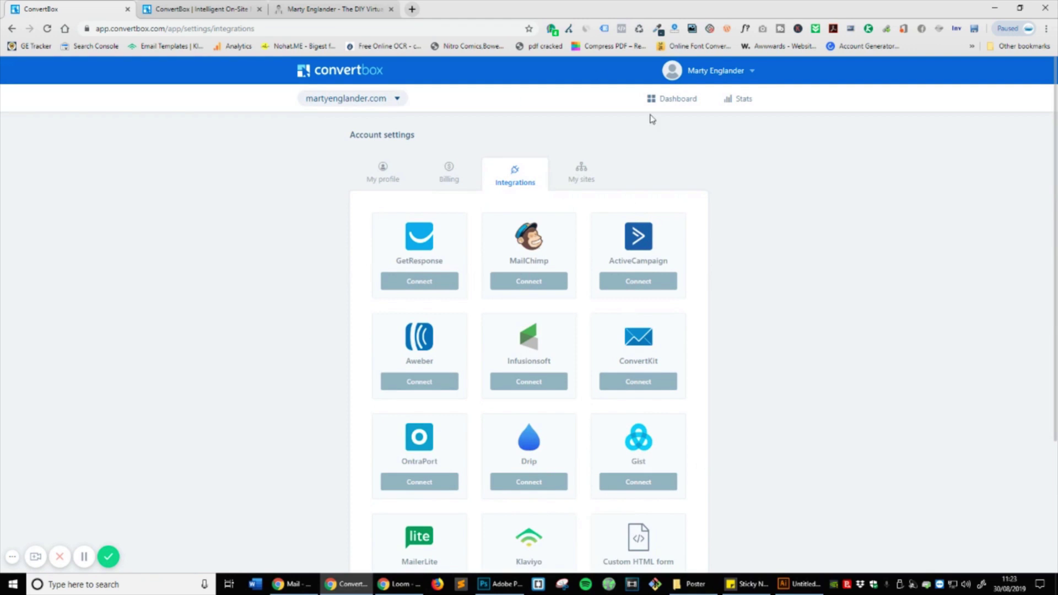
{"action": "left_click", "coordinate": [680, 104]}
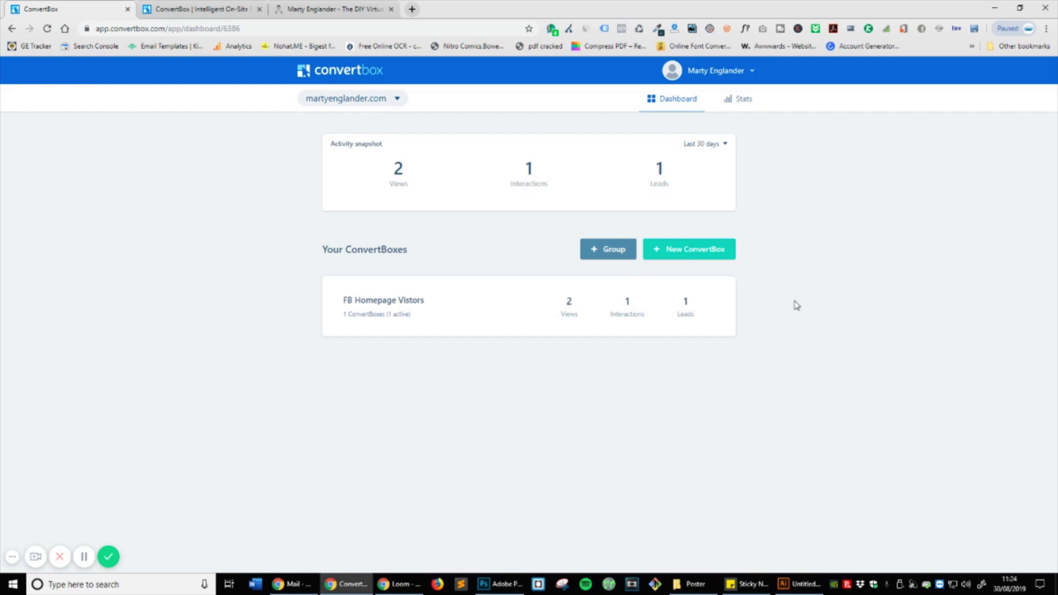
{"action": "left_click", "coordinate": [734, 102]}
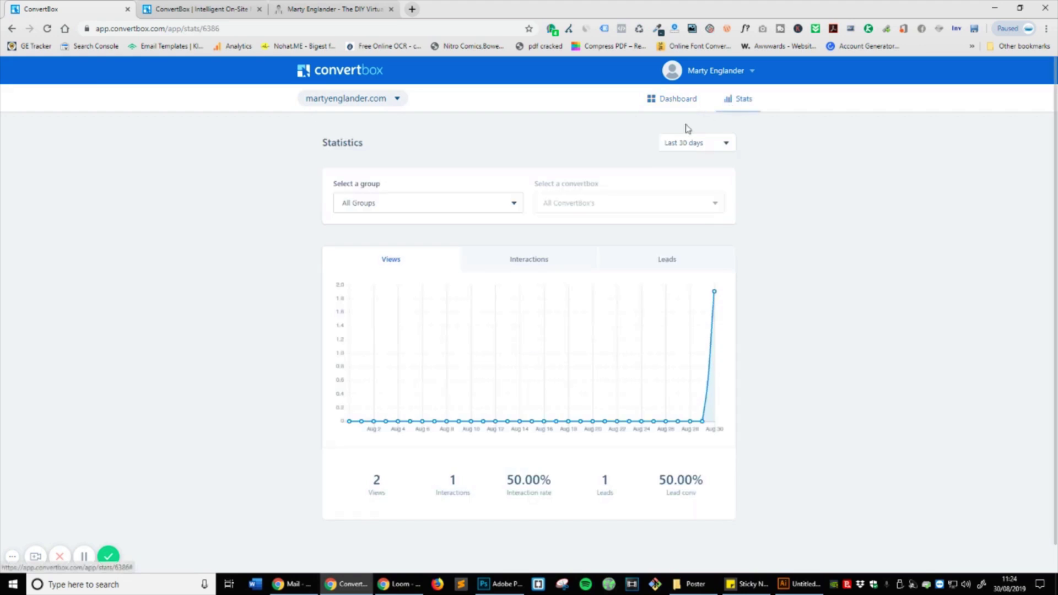
{"action": "scroll", "coordinate": [170, 237], "scroll_direction": "down", "scroll_amount": 1}
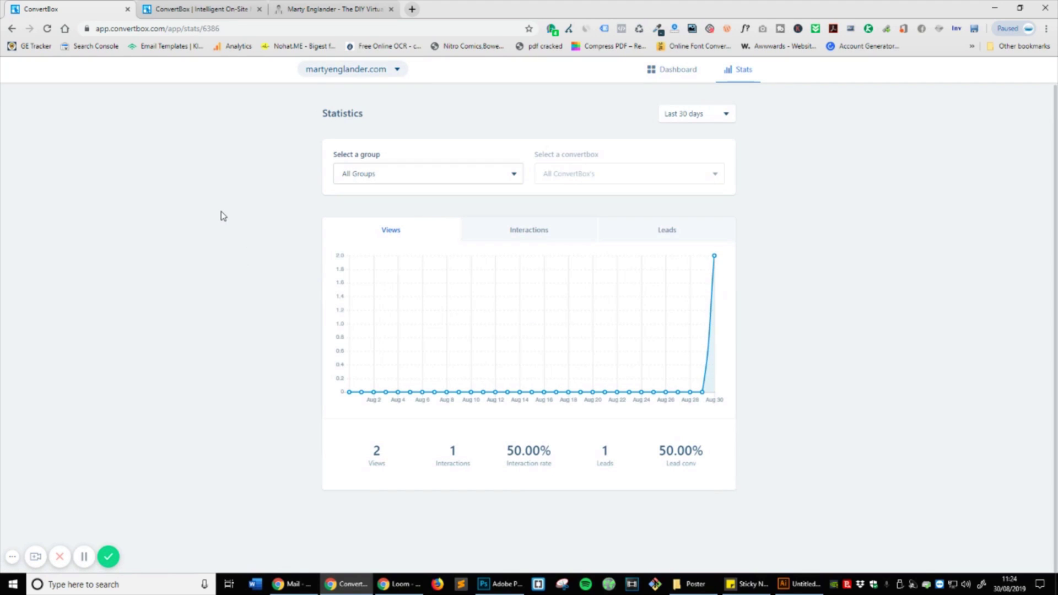
{"action": "left_click", "coordinate": [686, 234]}
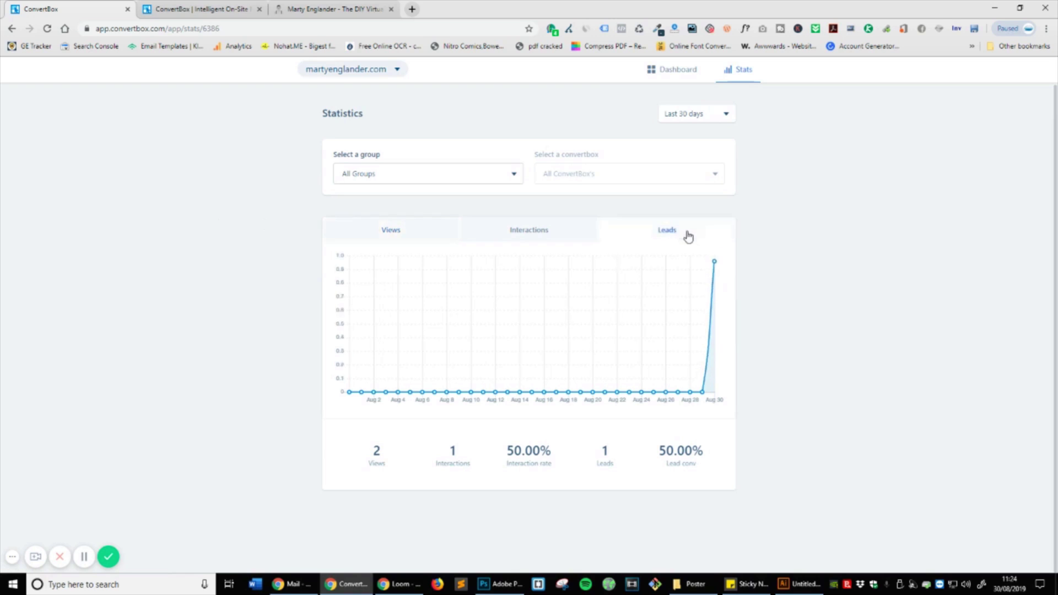
{"action": "left_click", "coordinate": [524, 229]}
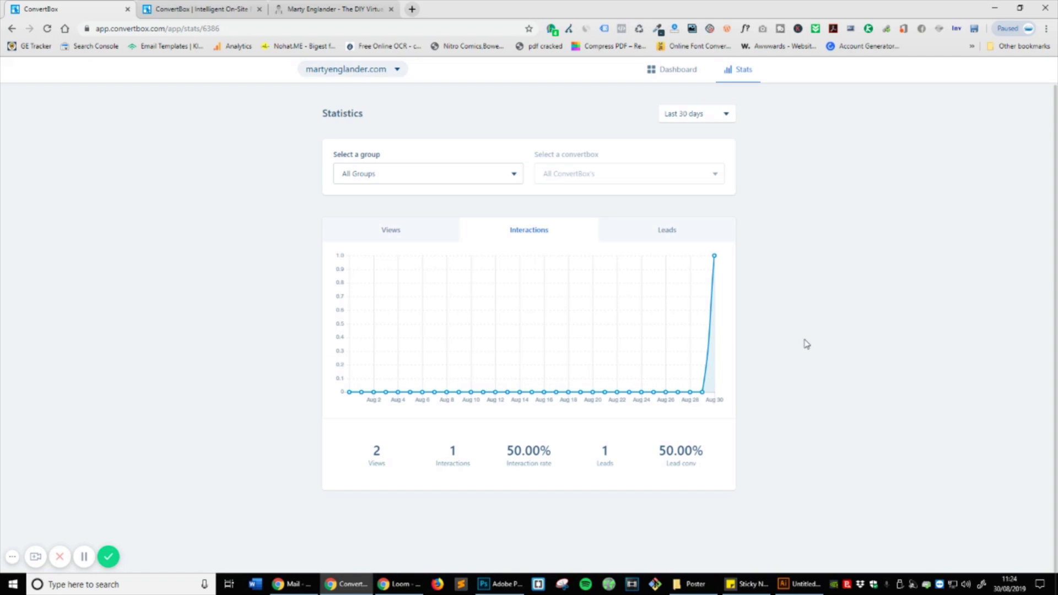
{"action": "left_click", "coordinate": [677, 69]}
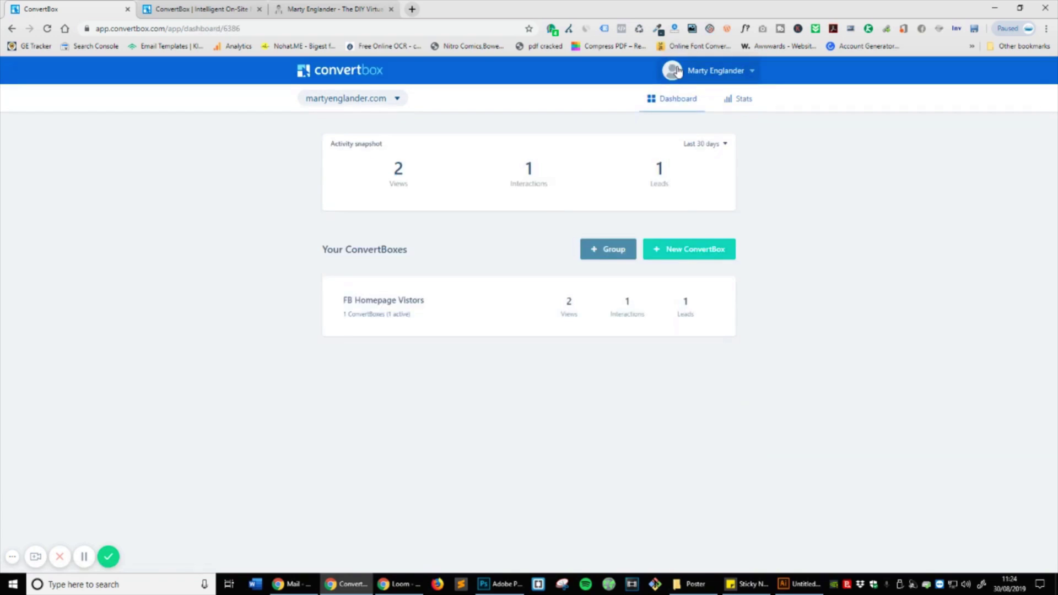